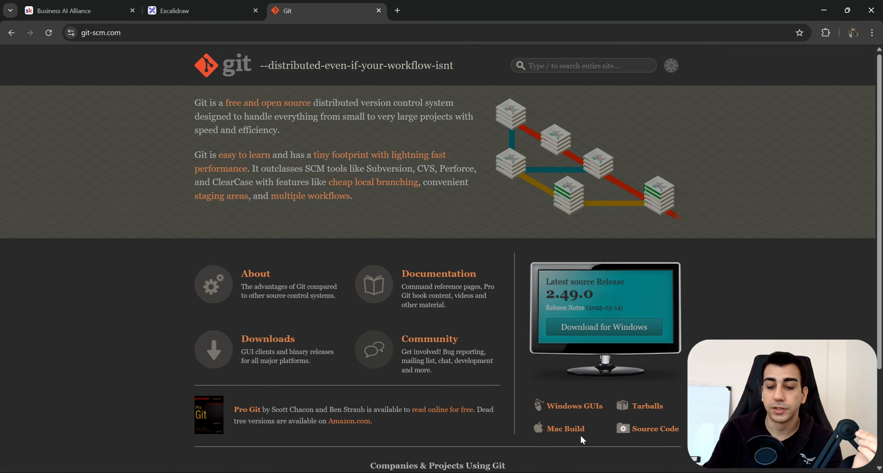
Look over the macOS download options on git-scm.com, then return to the Git home page.
{"action": "left_click", "coordinate": [566, 428]}
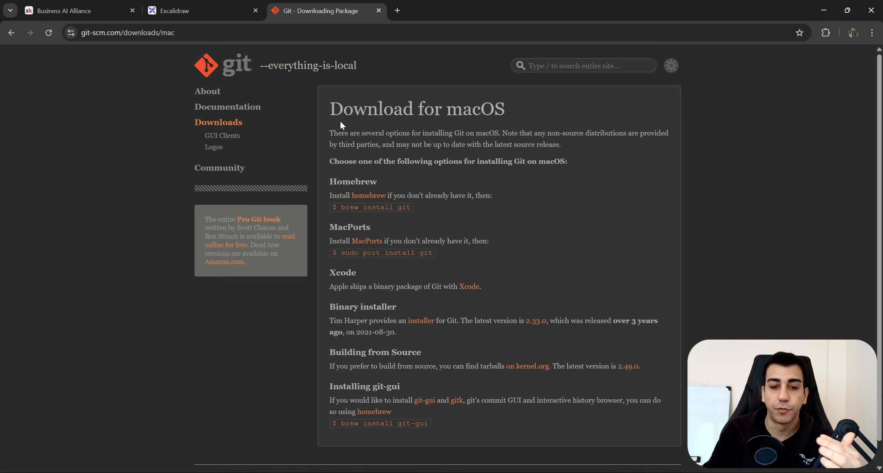
{"action": "left_click_drag", "start_coordinate": [339, 120], "coordinate": [476, 414]}
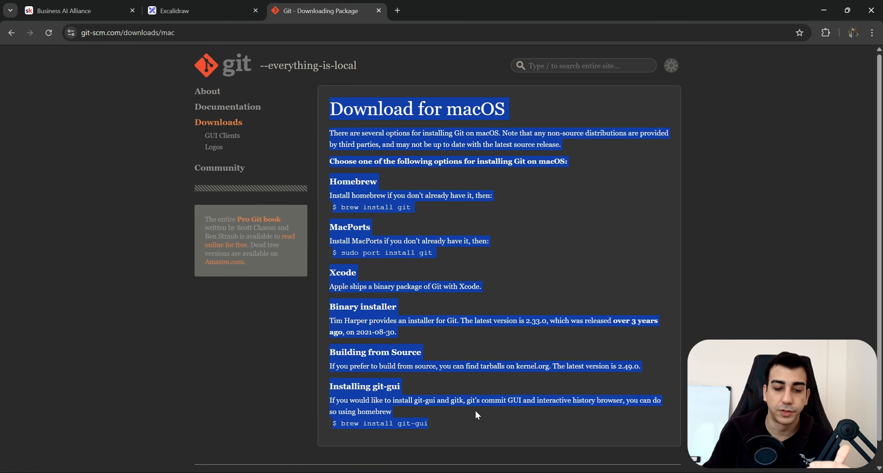
{"action": "left_click", "coordinate": [14, 36]}
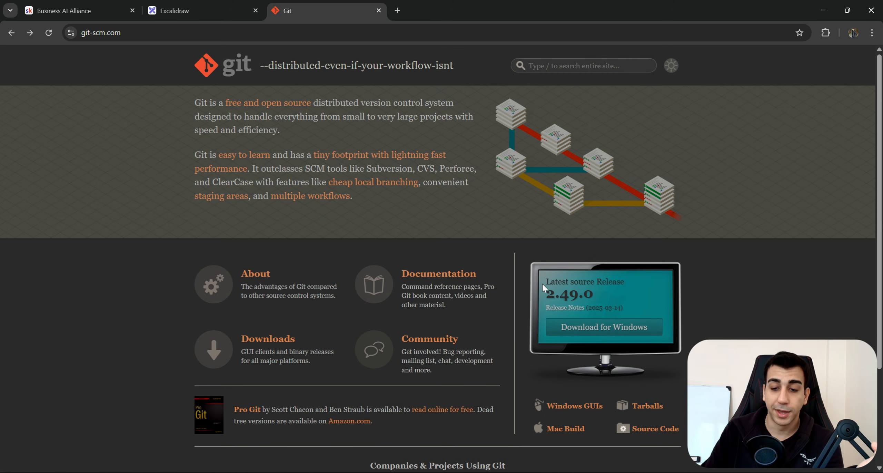
Download the latest 64-bit Git 2.49.0 installer for Windows.
{"action": "left_click_drag", "start_coordinate": [542, 284], "coordinate": [671, 330]}
{"action": "left_click", "coordinate": [671, 329]}
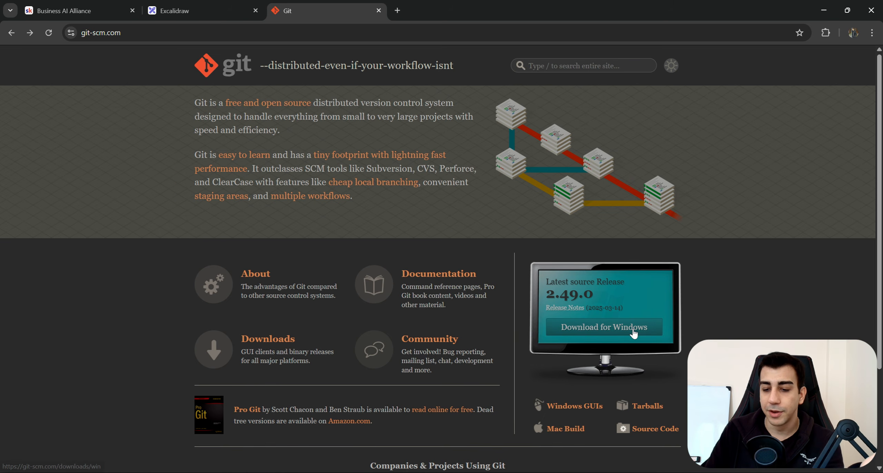
{"action": "left_click", "coordinate": [620, 329]}
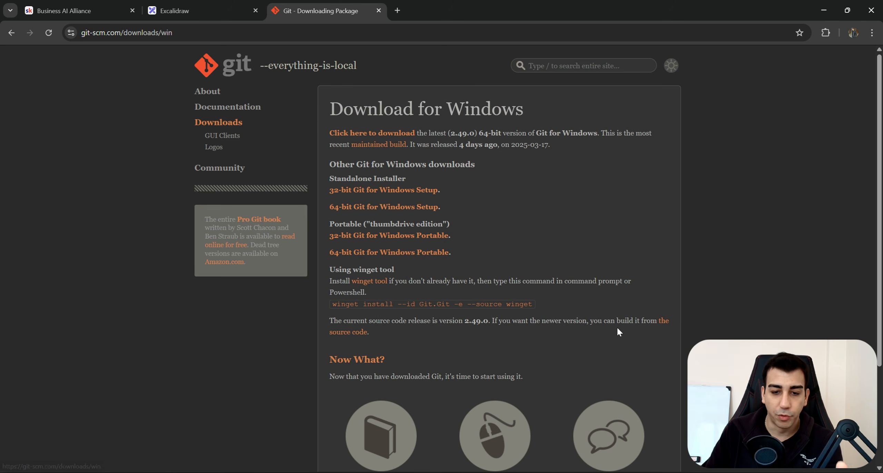
{"action": "left_click_drag", "start_coordinate": [326, 132], "coordinate": [421, 134]}
{"action": "left_click", "coordinate": [418, 134]}
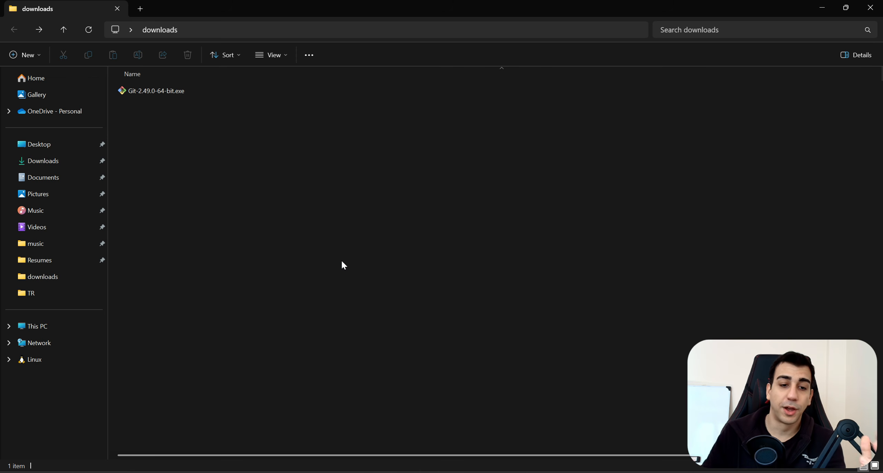
Launch the Git 2.49.0 installer, accept the GPL licence and install into existing C:\Program Files\Git.
{"action": "double_click", "coordinate": [175, 92]}
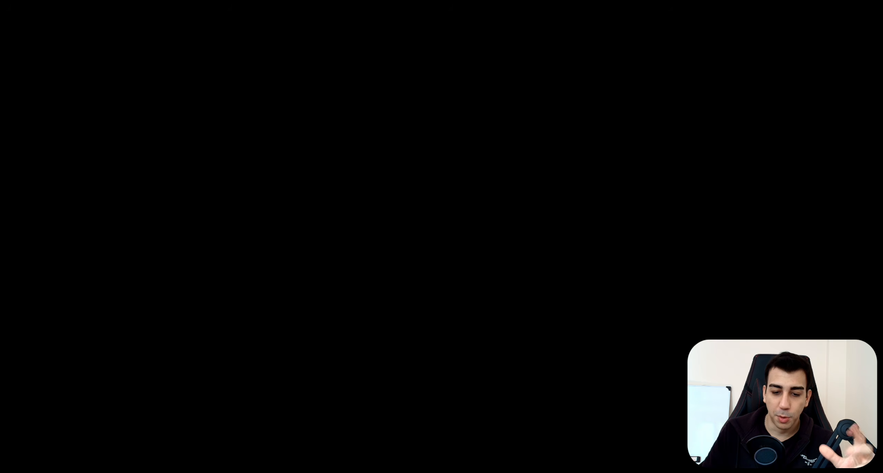
{"action": "left_click", "coordinate": [411, 331]}
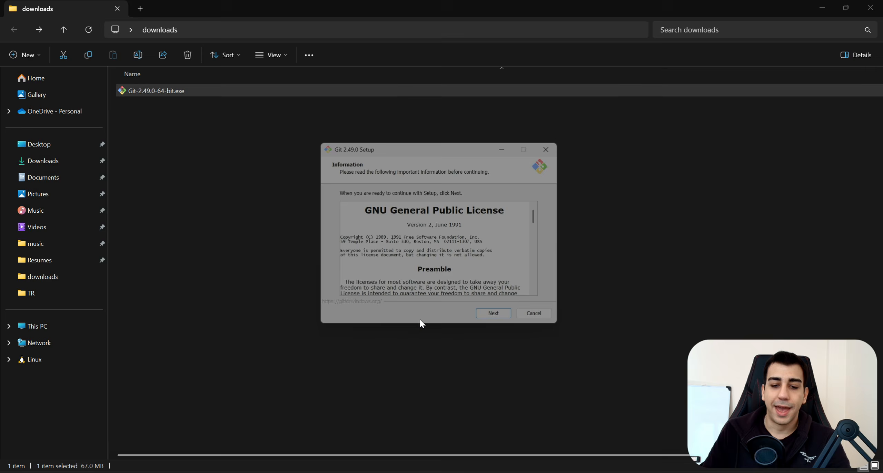
{"action": "left_click", "coordinate": [508, 324]}
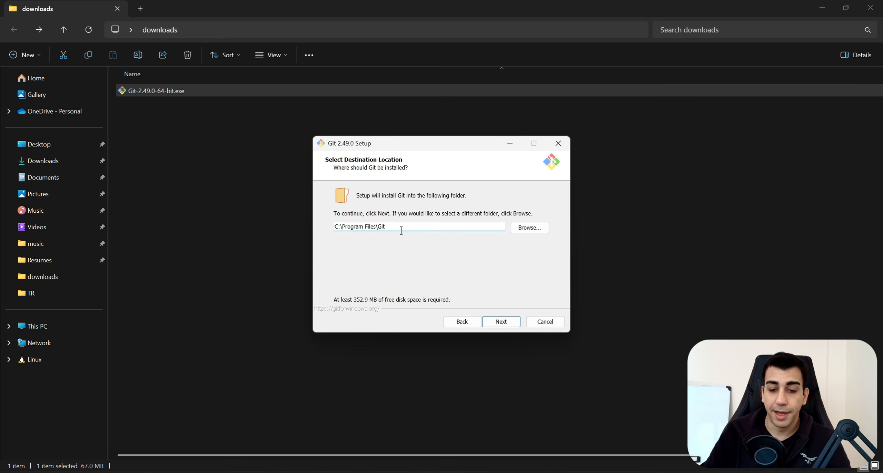
{"action": "left_click", "coordinate": [507, 323]}
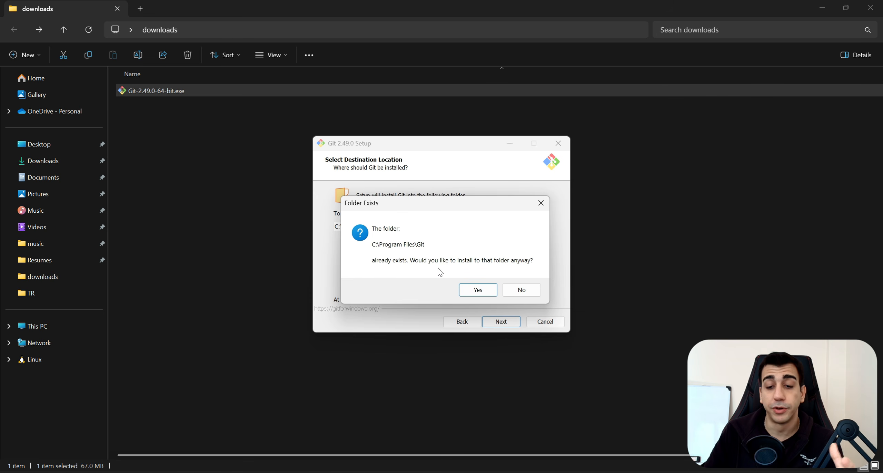
{"action": "left_click", "coordinate": [490, 293]}
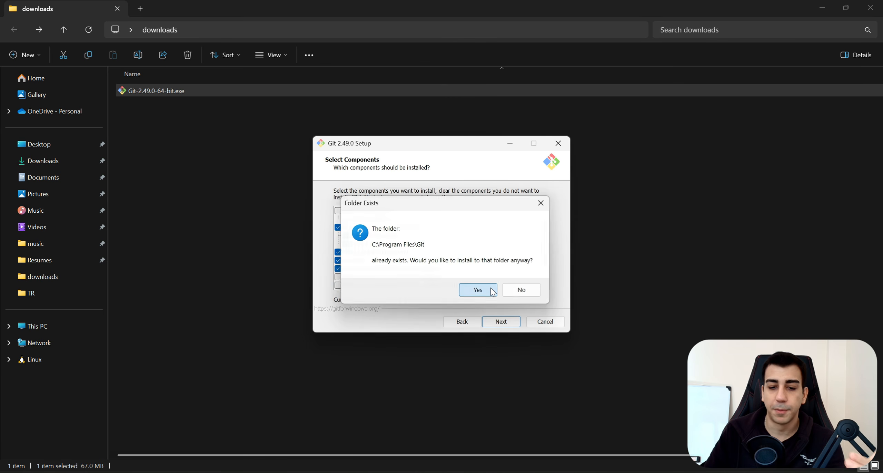
Keep the defaults for components, editor, branch name, PATH, OpenSSH, line endings, terminal and credential helper.
{"action": "left_click", "coordinate": [514, 324]}
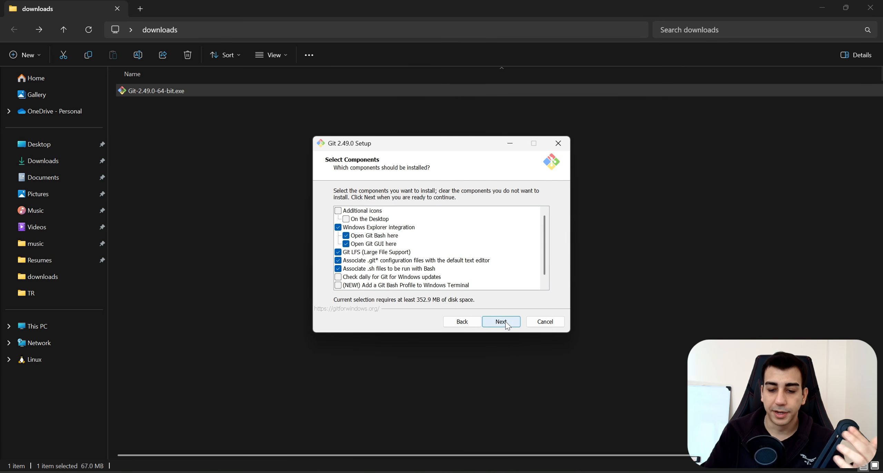
{"action": "left_click", "coordinate": [502, 326]}
{"action": "left_click", "coordinate": [501, 325]}
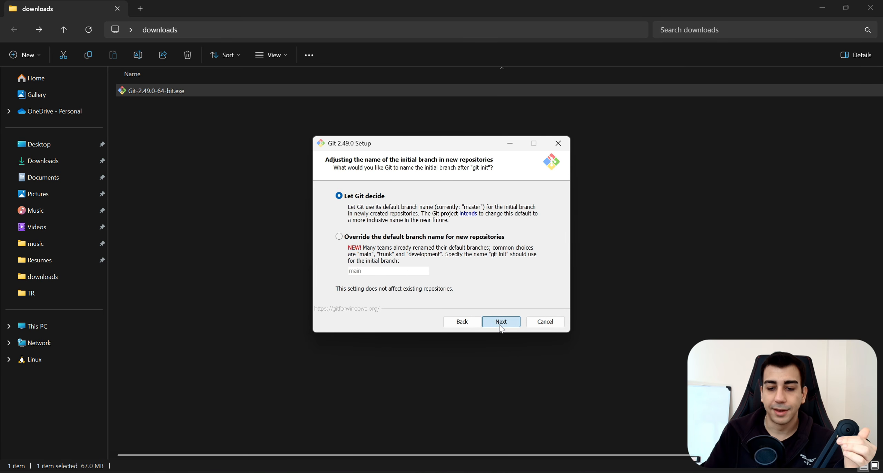
{"action": "left_click", "coordinate": [502, 322]}
{"action": "left_click", "coordinate": [502, 322]}
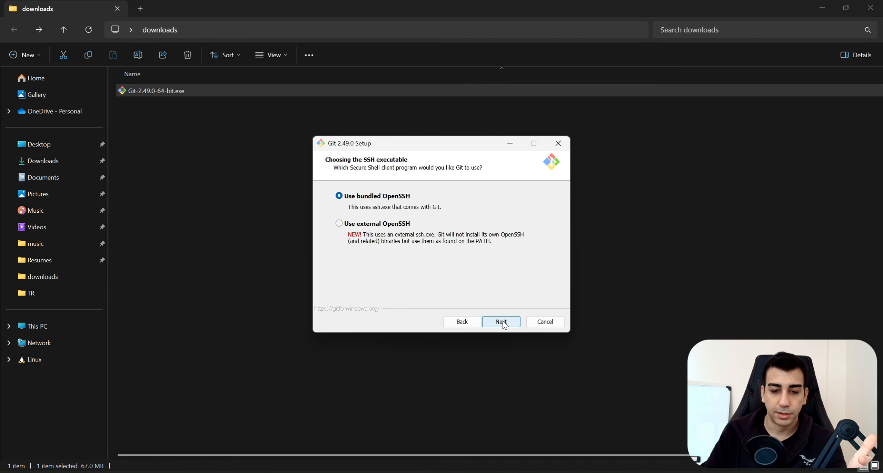
{"action": "left_click", "coordinate": [502, 322]}
{"action": "left_click", "coordinate": [501, 323]}
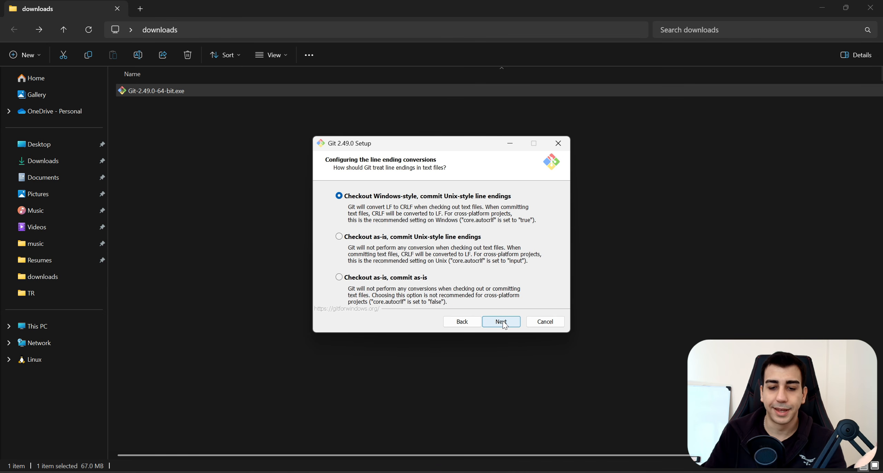
{"action": "left_click", "coordinate": [502, 322]}
{"action": "left_click", "coordinate": [502, 322]}
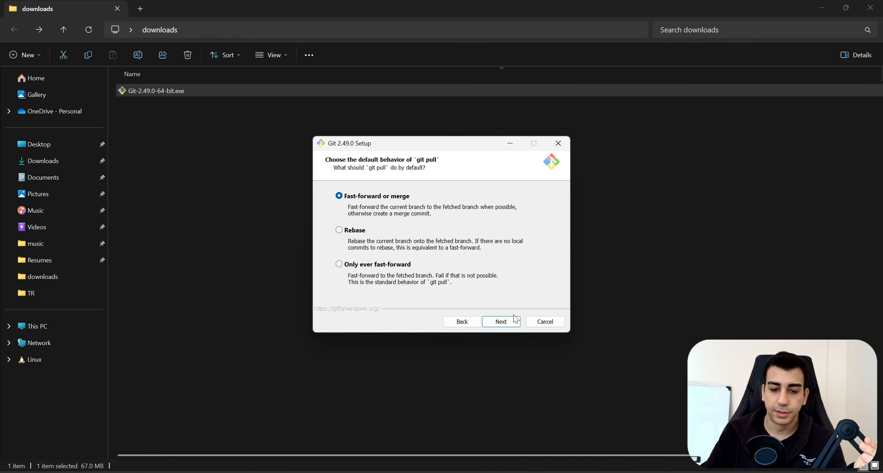
{"action": "left_click", "coordinate": [504, 321]}
{"action": "left_click", "coordinate": [497, 321]}
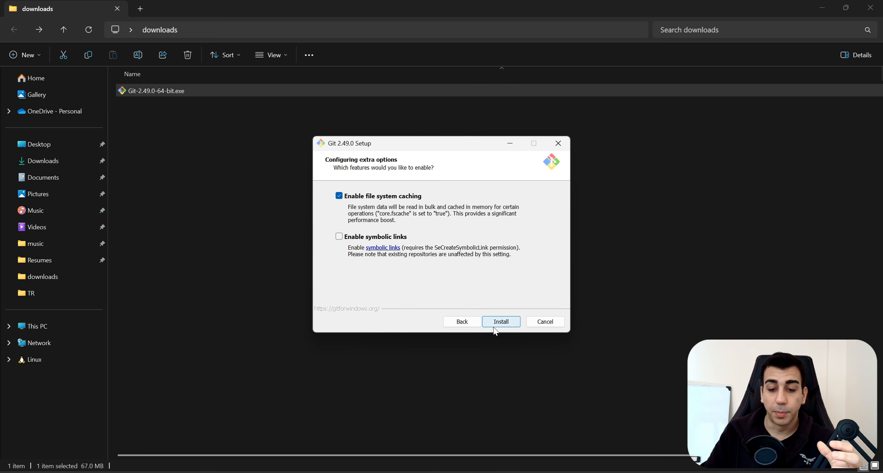
Install Git with file system caching and finish setup, opening the release notes.
{"action": "left_click", "coordinate": [499, 325]}
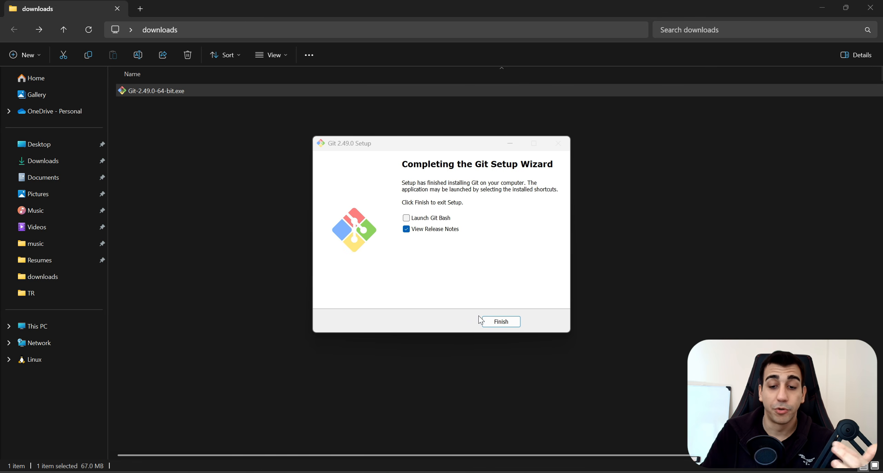
{"action": "left_click", "coordinate": [504, 322]}
{"action": "left_click", "coordinate": [504, 322]}
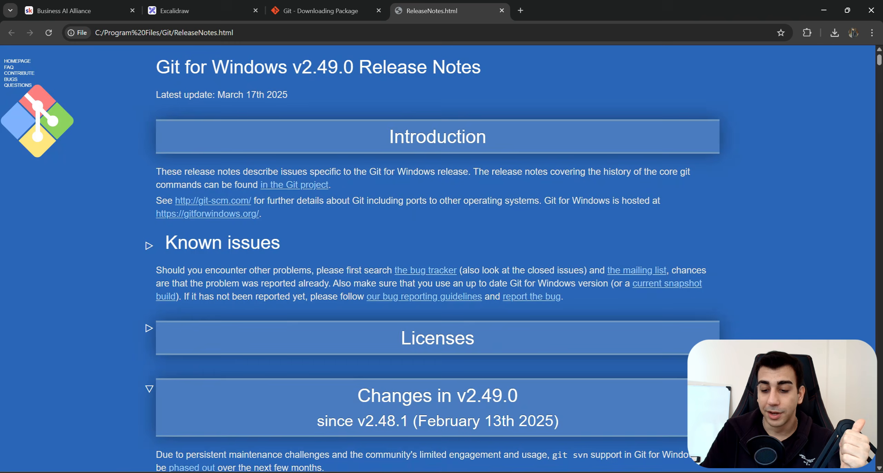
Close the Git release notes and load the Docker website in a new tab.
{"action": "left_click", "coordinate": [502, 11]}
{"action": "key", "text": "ctrl+shift+Tab"}
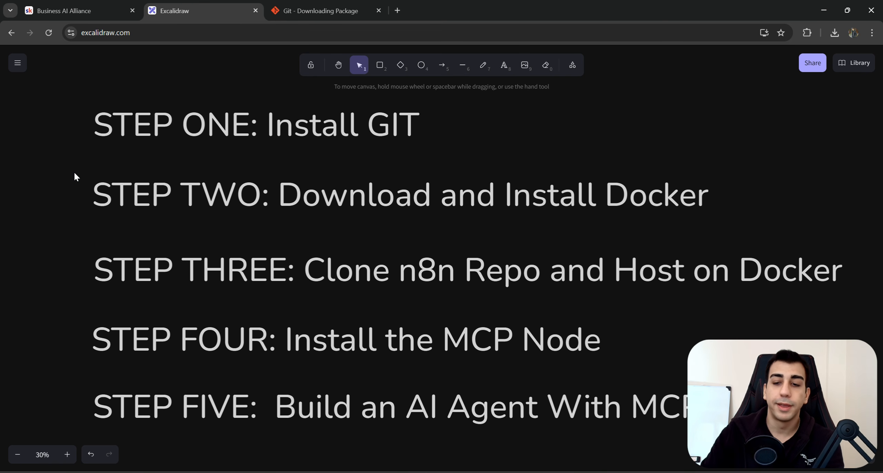
{"action": "left_click", "coordinate": [398, 10]}
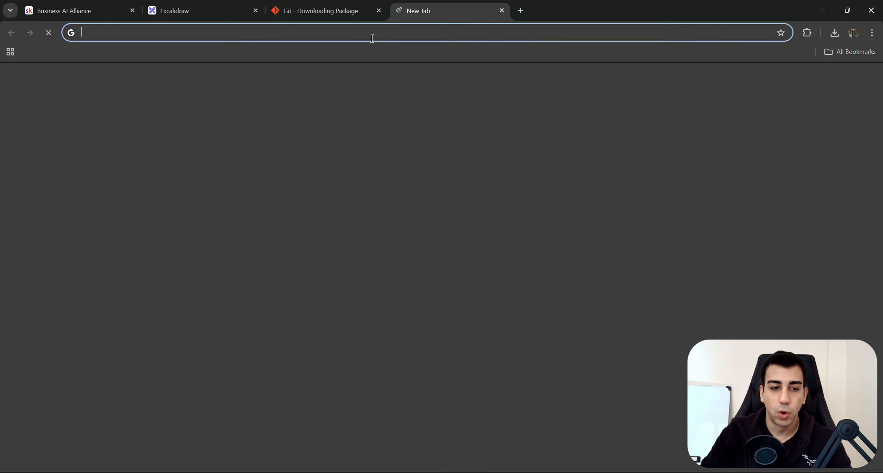
{"action": "type", "text": "https://www.docker.com/"}
{"action": "key", "text": "Return"}
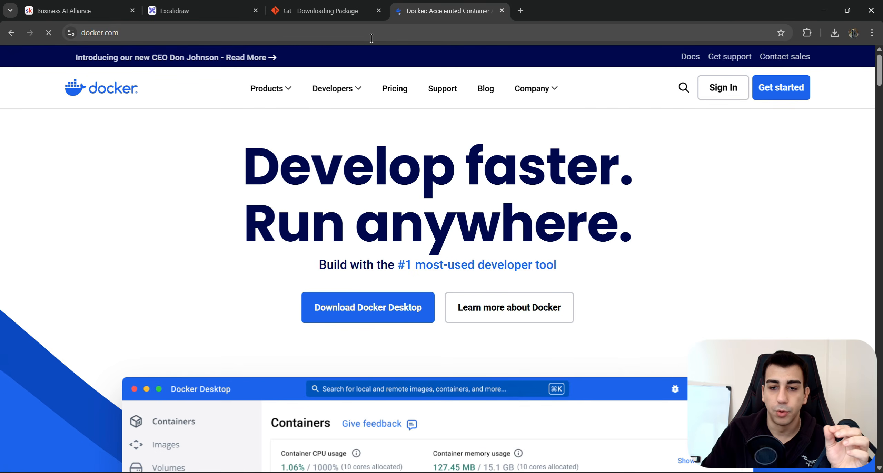
Download Docker Desktop for Windows AMD64 from docker.com.
{"action": "scroll", "coordinate": [272, 203], "scroll_direction": "down", "scroll_amount": 3}
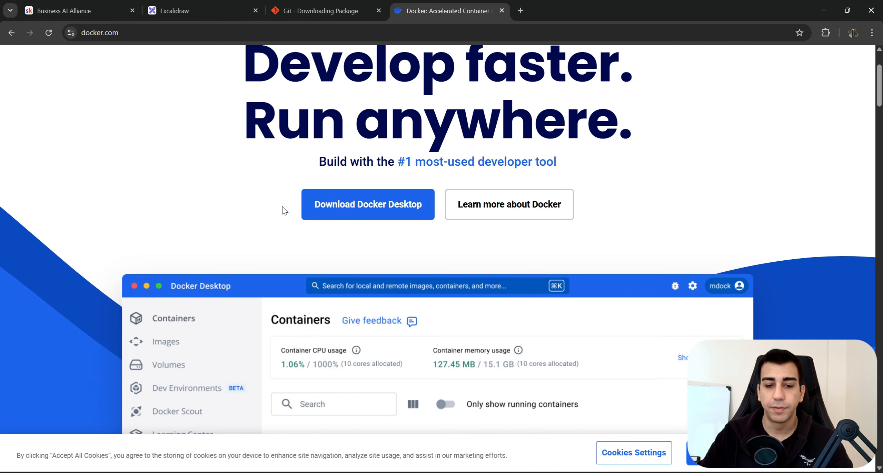
{"action": "scroll", "coordinate": [341, 273], "scroll_direction": "up", "scroll_amount": 3}
{"action": "mouse_move", "coordinate": [342, 300]}
{"action": "scroll", "coordinate": [368, 307], "scroll_direction": "down", "scroll_amount": 3}
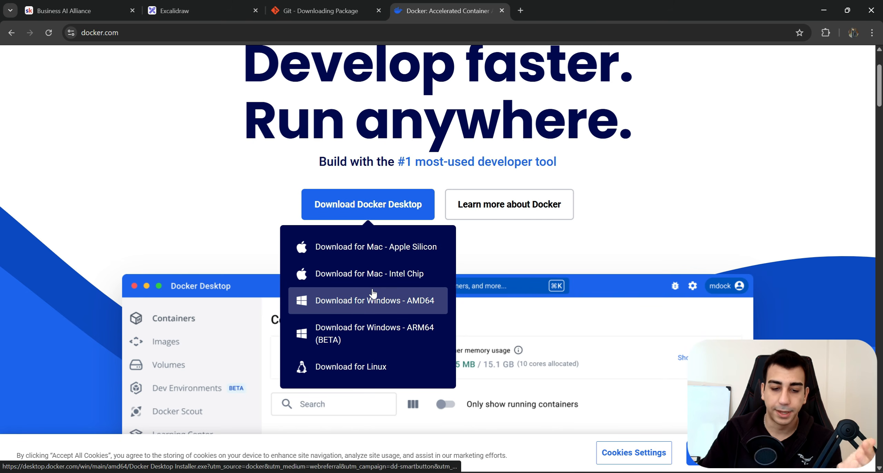
{"action": "left_click", "coordinate": [357, 305]}
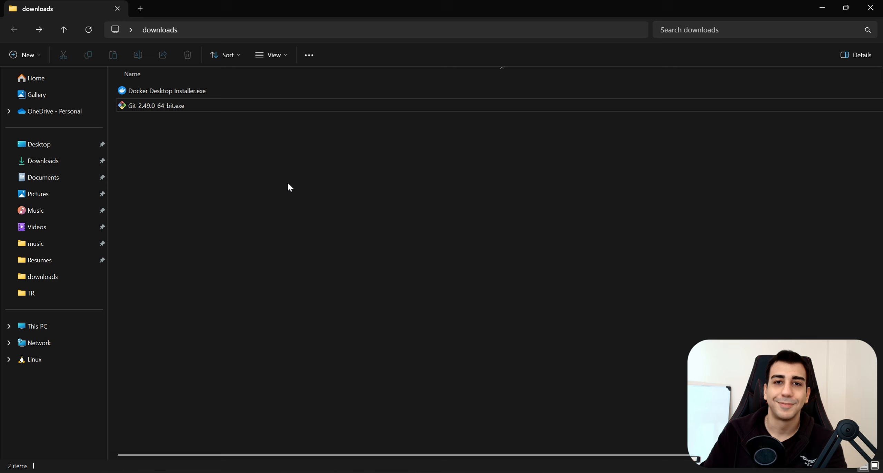
Install Docker Desktop 4.39.0 with the desktop shortcut, then close the installer.
{"action": "double_click", "coordinate": [182, 88]}
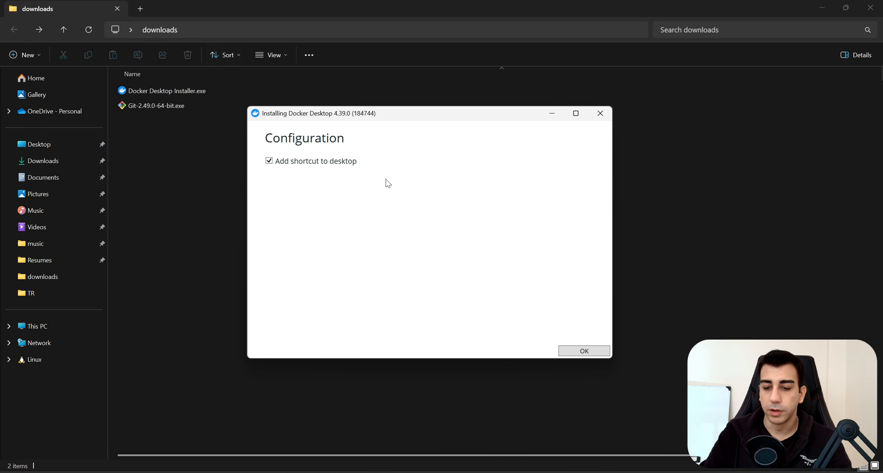
{"action": "left_click", "coordinate": [582, 350]}
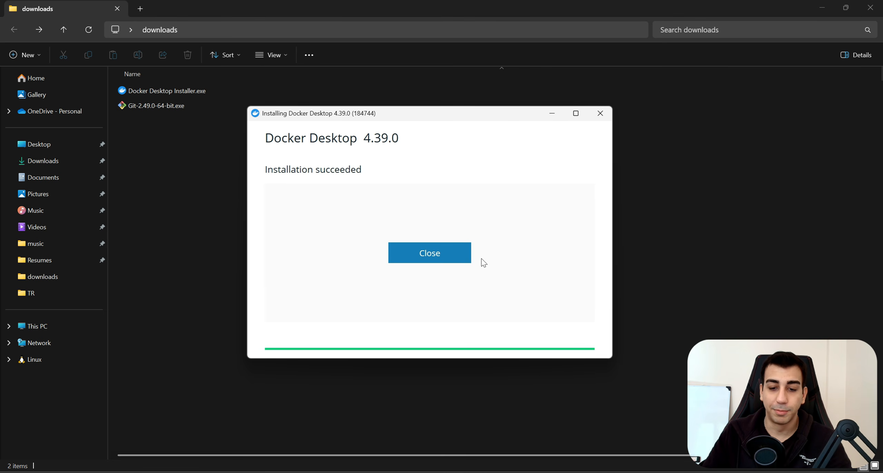
{"action": "left_click", "coordinate": [439, 253]}
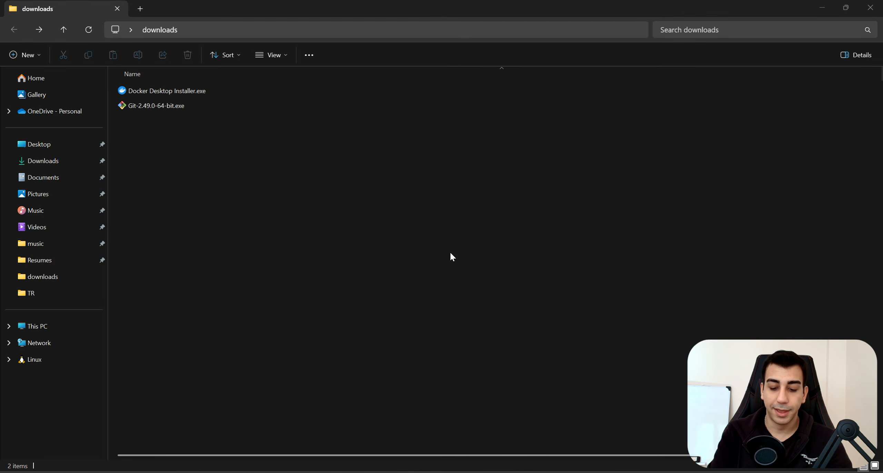
{"action": "key", "text": "super"}
Launch Docker Desktop, accept the agreement, skip sign-in and the welcome survey, then return to Excalidraw.
{"action": "type", "text": "docker"}
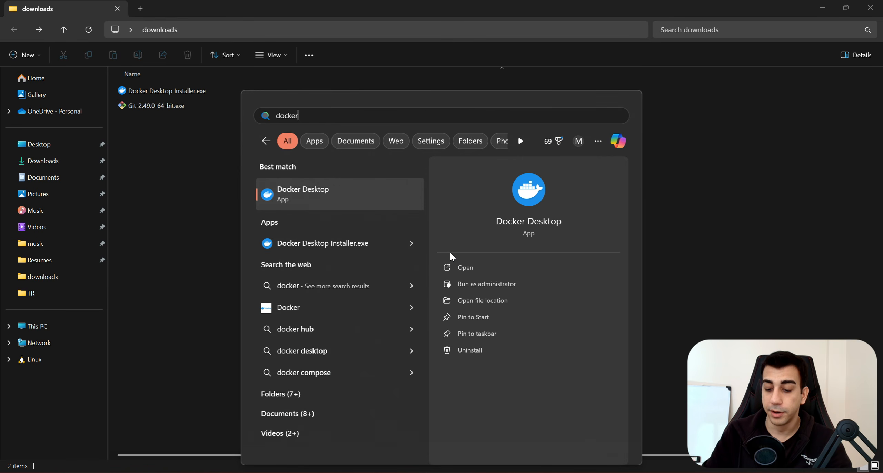
{"action": "key", "text": "Return"}
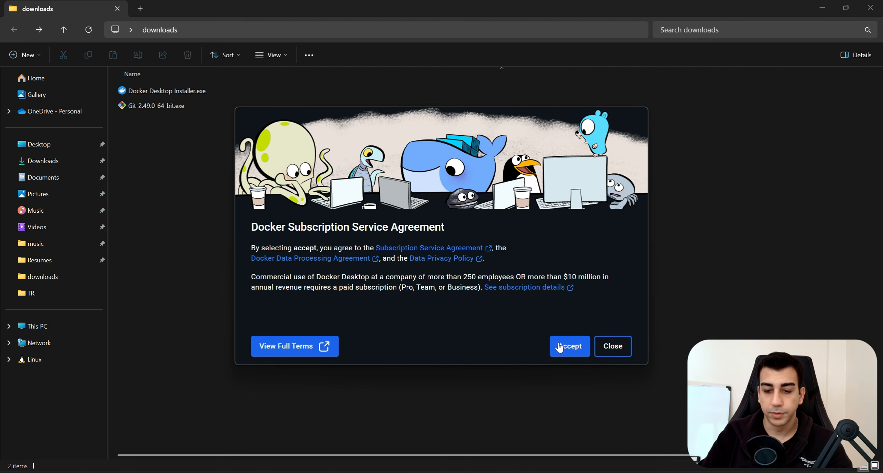
{"action": "left_click", "coordinate": [571, 348]}
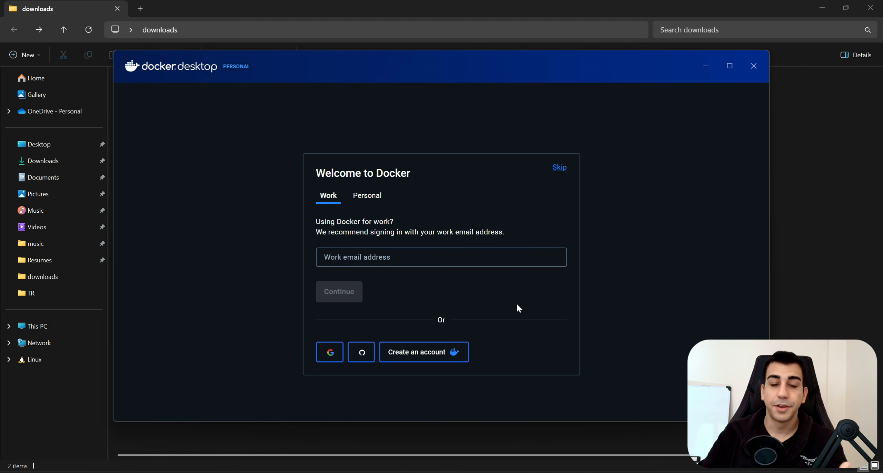
{"action": "left_click", "coordinate": [559, 169]}
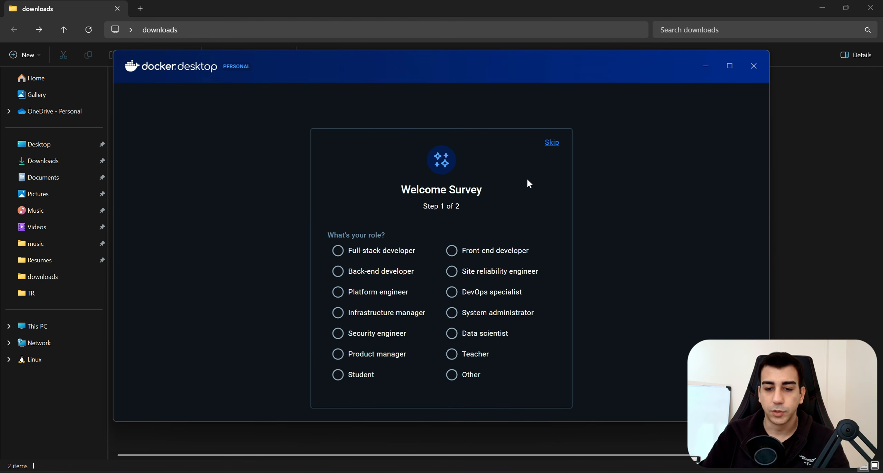
{"action": "left_click", "coordinate": [552, 143]}
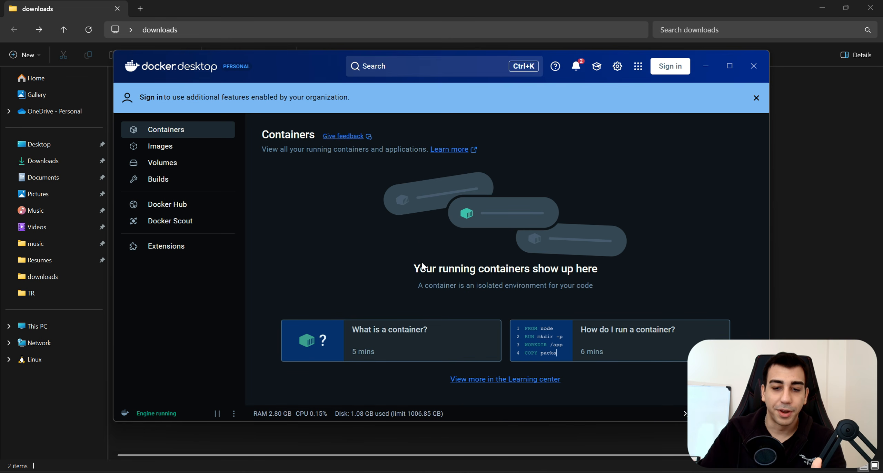
{"action": "left_click", "coordinate": [506, 378]}
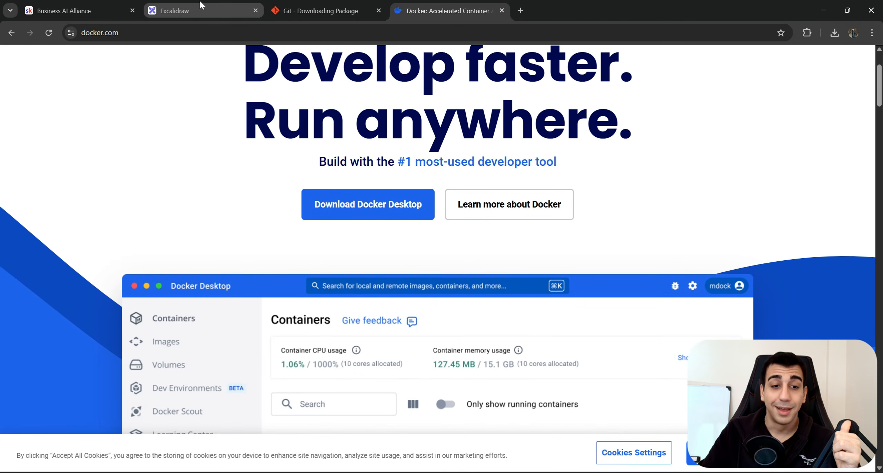
{"action": "left_click", "coordinate": [199, 1]}
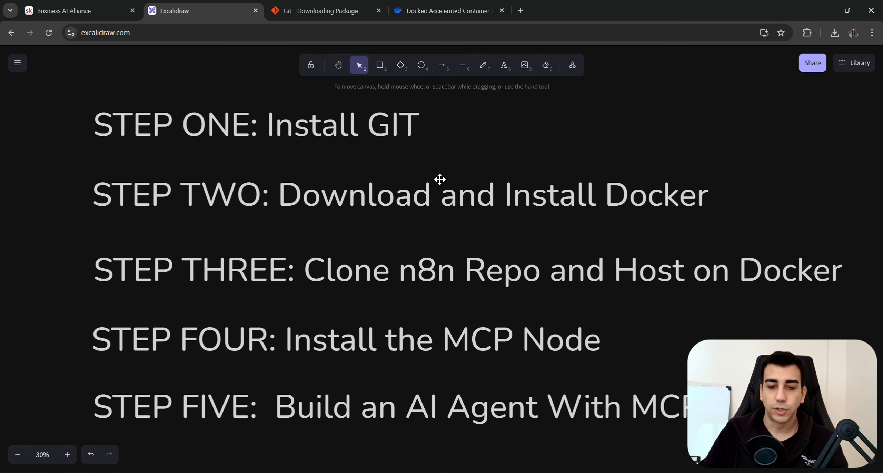
Close the Git and Docker tabs and open the self-hosted-ai-starter-kit repository on GitHub.
{"action": "left_click", "coordinate": [379, 12]}
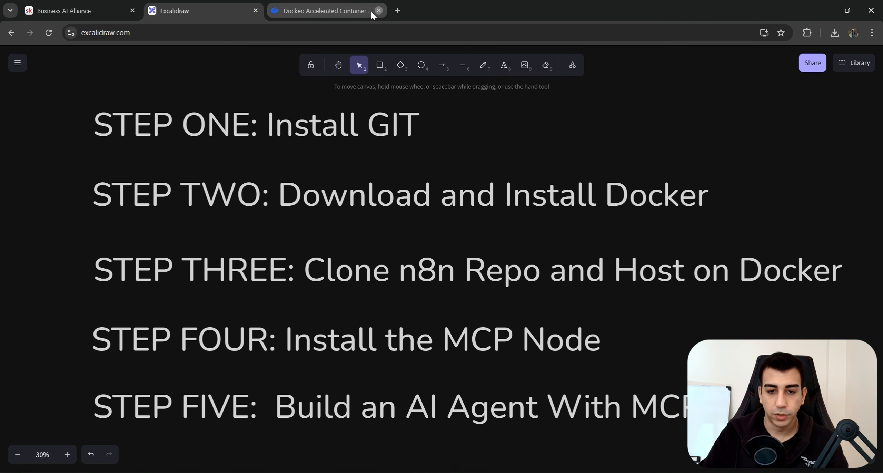
{"action": "left_click", "coordinate": [379, 11]}
{"action": "left_click", "coordinate": [275, 10]}
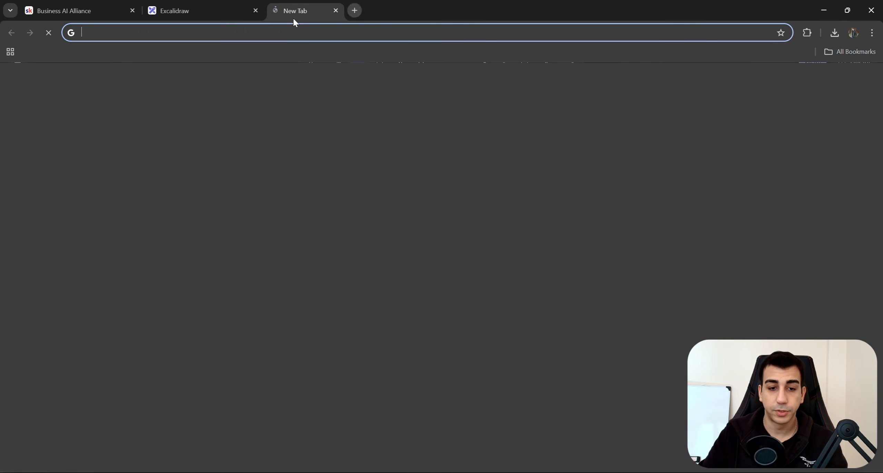
{"action": "type", "text": "https://github.com/n8n-io/self-hosted-ai-starter-kit"}
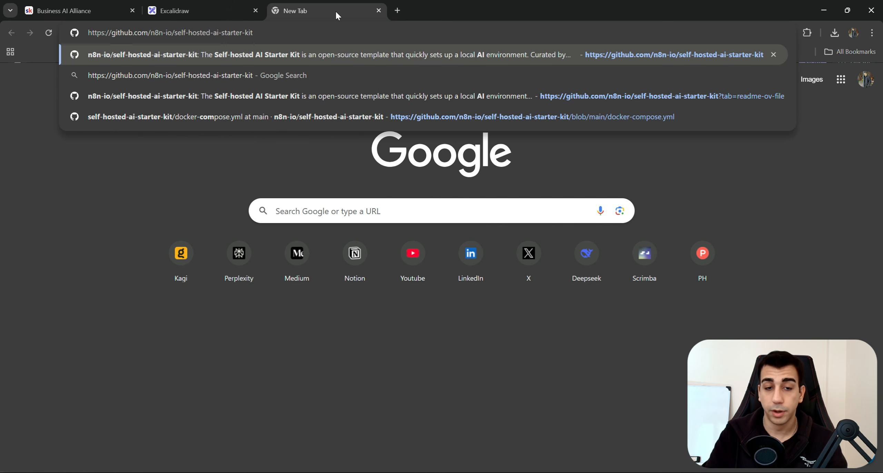
{"action": "key", "text": "Return"}
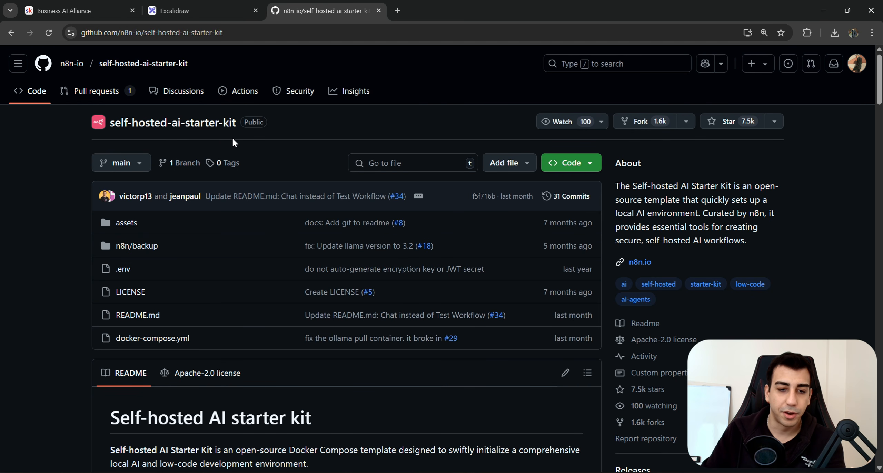
{"action": "left_click_drag", "start_coordinate": [233, 140], "coordinate": [149, 136]}
{"action": "left_click", "coordinate": [156, 140]}
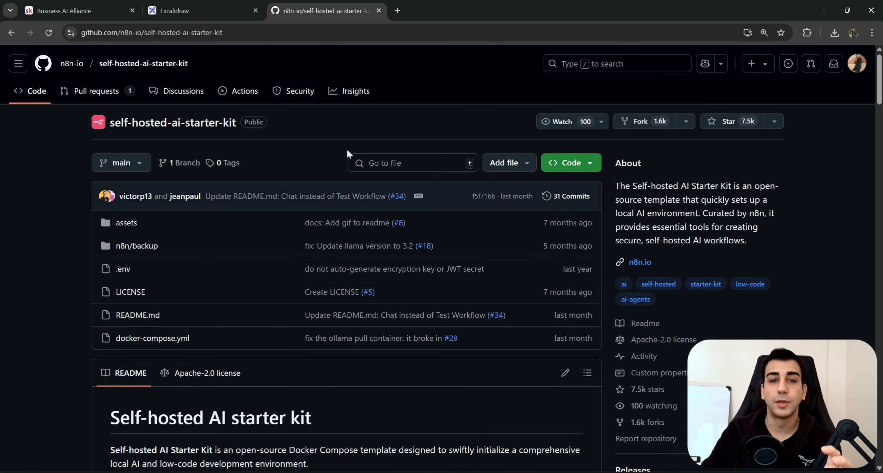
Point out the included Ollama, Qdrant and PostgreSQL components in the README.
{"action": "scroll", "coordinate": [315, 177], "scroll_direction": "down", "scroll_amount": 15}
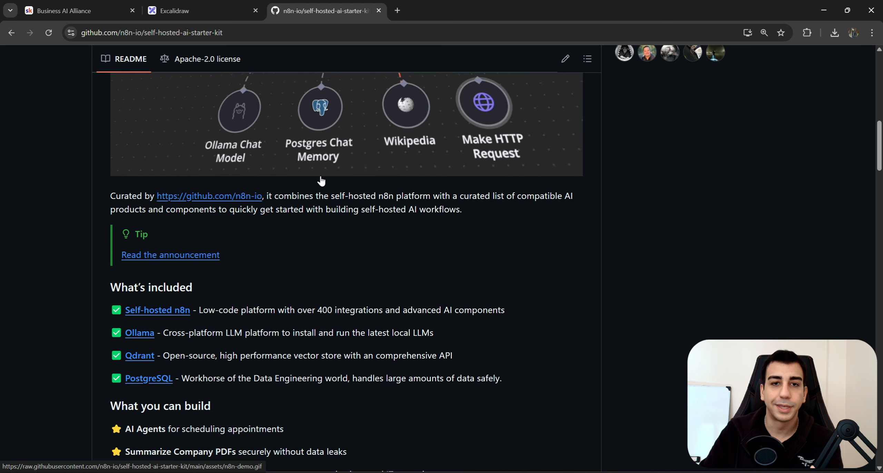
{"action": "scroll", "coordinate": [319, 180], "scroll_direction": "down", "scroll_amount": 3}
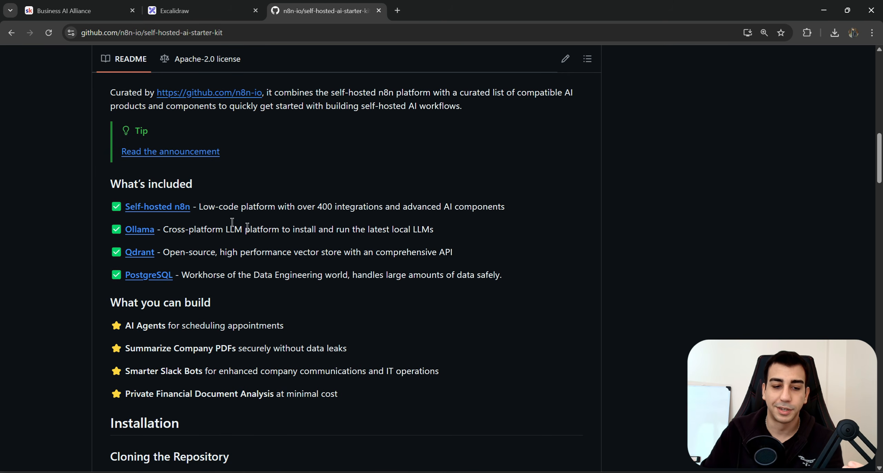
{"action": "left_click_drag", "start_coordinate": [160, 231], "coordinate": [125, 231]}
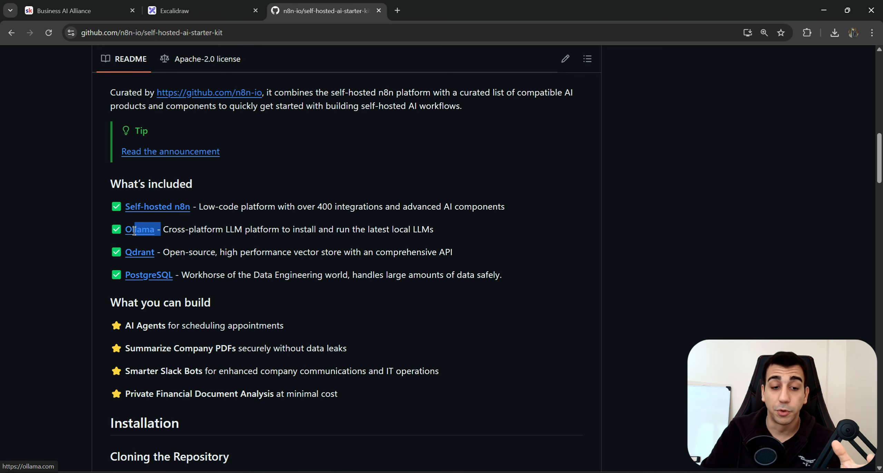
{"action": "left_click_drag", "start_coordinate": [454, 253], "coordinate": [125, 276]}
{"action": "left_click", "coordinate": [176, 256]}
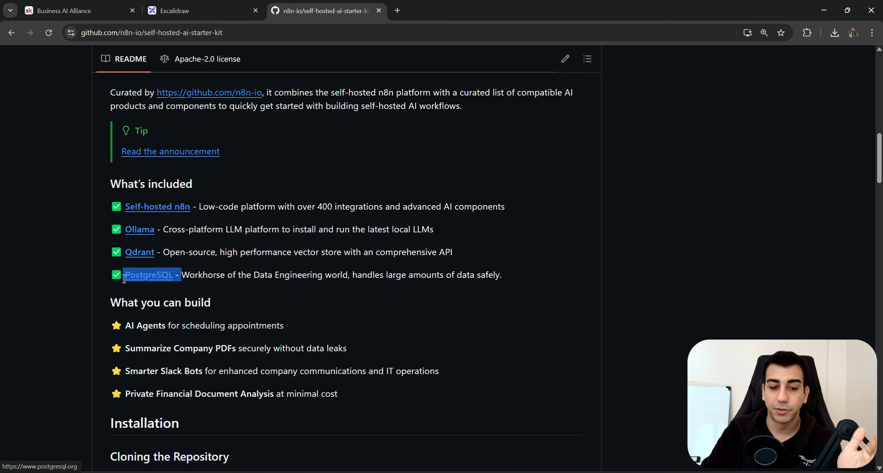
{"action": "left_click", "coordinate": [509, 279]}
{"action": "left_click_drag", "start_coordinate": [509, 280], "coordinate": [101, 224]}
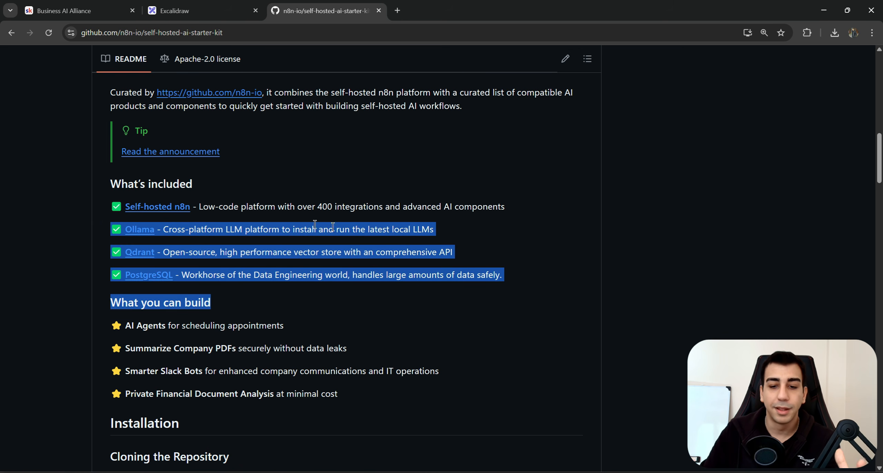
{"action": "left_click", "coordinate": [502, 262]}
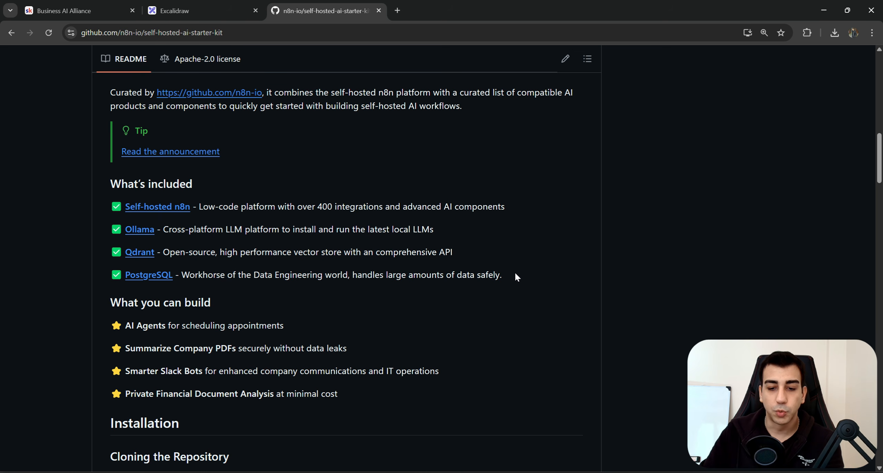
{"action": "left_click_drag", "start_coordinate": [510, 274], "coordinate": [103, 229]}
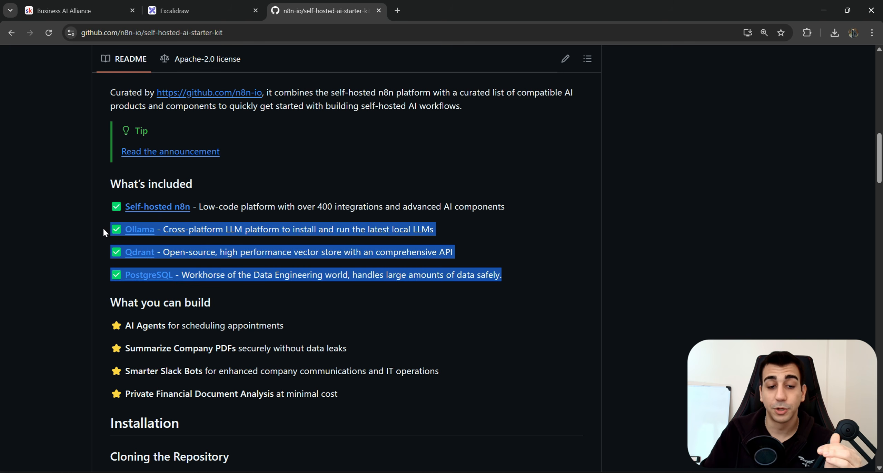
{"action": "left_click", "coordinate": [519, 269]}
Scroll to the Installation section and highlight the Nvidia GPU and 'For everyone else' headings.
{"action": "scroll", "coordinate": [516, 272], "scroll_direction": "down", "scroll_amount": 3}
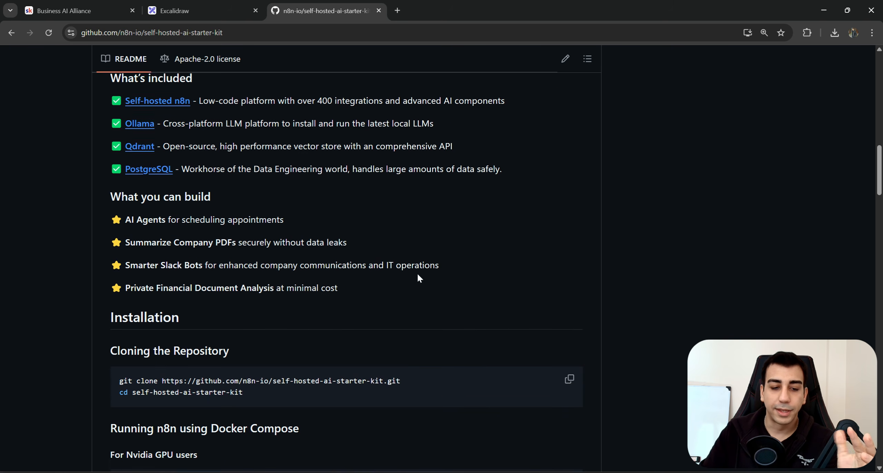
{"action": "scroll", "coordinate": [418, 275], "scroll_direction": "down", "scroll_amount": 4}
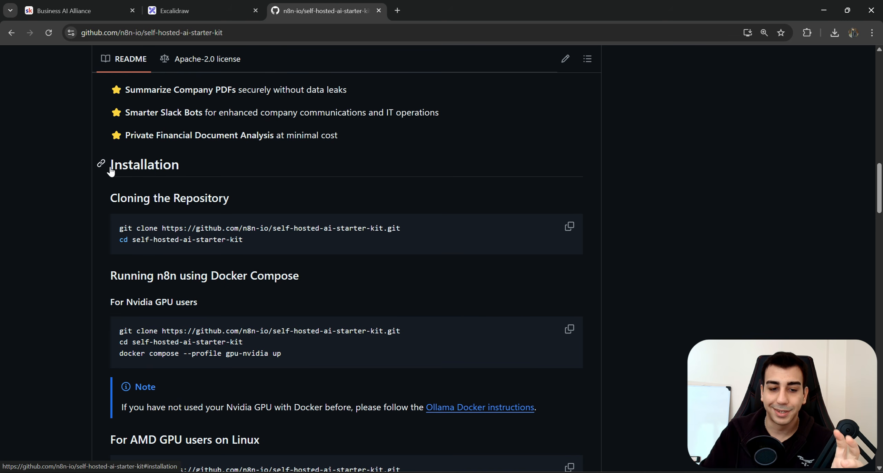
{"action": "scroll", "coordinate": [207, 176], "scroll_direction": "down", "scroll_amount": 1}
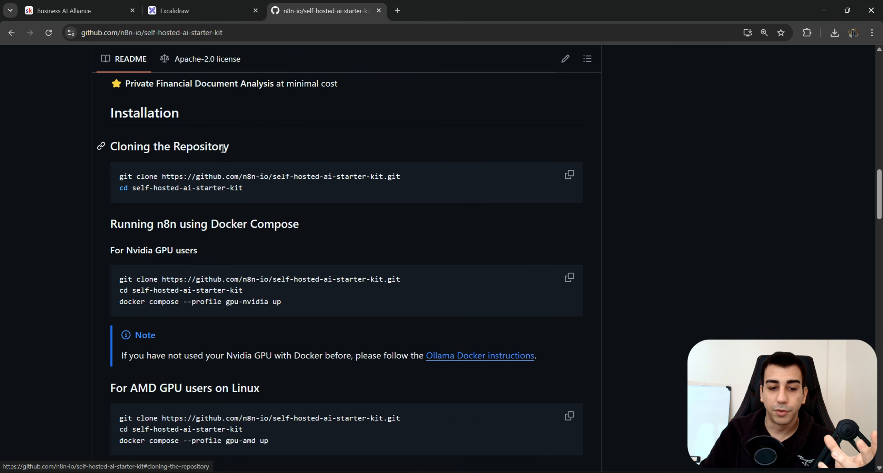
{"action": "scroll", "coordinate": [209, 241], "scroll_direction": "down", "scroll_amount": 3}
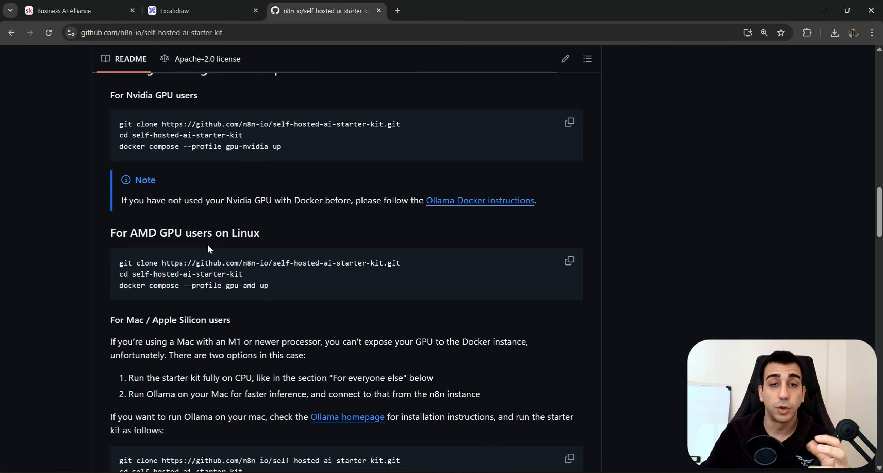
{"action": "scroll", "coordinate": [225, 242], "scroll_direction": "up", "scroll_amount": 3}
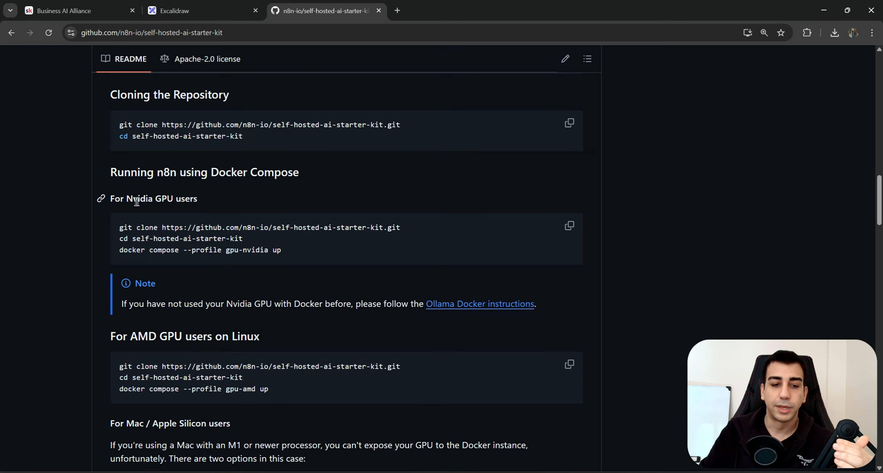
{"action": "left_click_drag", "start_coordinate": [110, 199], "coordinate": [218, 194]}
{"action": "left_click", "coordinate": [229, 196]}
{"action": "scroll", "coordinate": [281, 240], "scroll_direction": "down", "scroll_amount": 2}
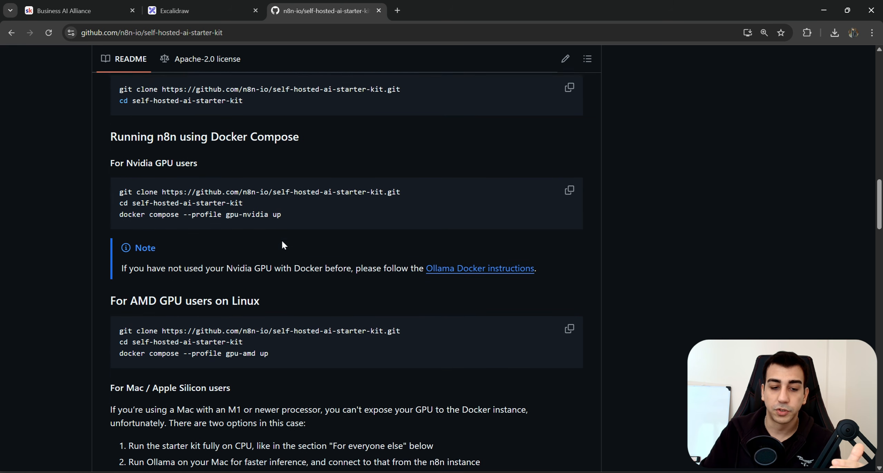
{"action": "scroll", "coordinate": [207, 238], "scroll_direction": "down", "scroll_amount": 2}
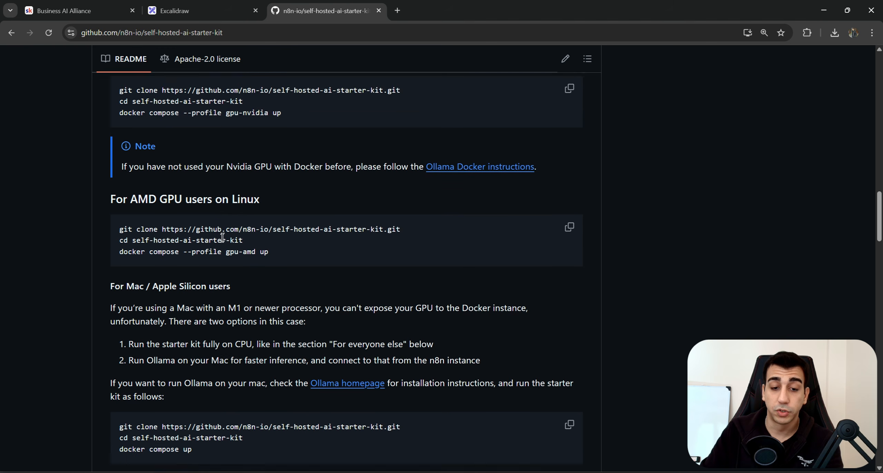
{"action": "scroll", "coordinate": [240, 220], "scroll_direction": "down", "scroll_amount": 1}
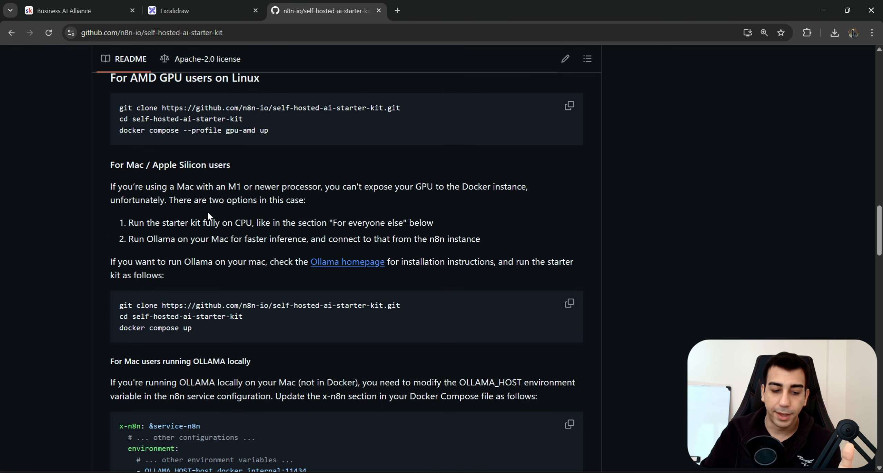
{"action": "scroll", "coordinate": [221, 215], "scroll_direction": "down", "scroll_amount": 1}
{"action": "scroll", "coordinate": [226, 217], "scroll_direction": "down", "scroll_amount": 4}
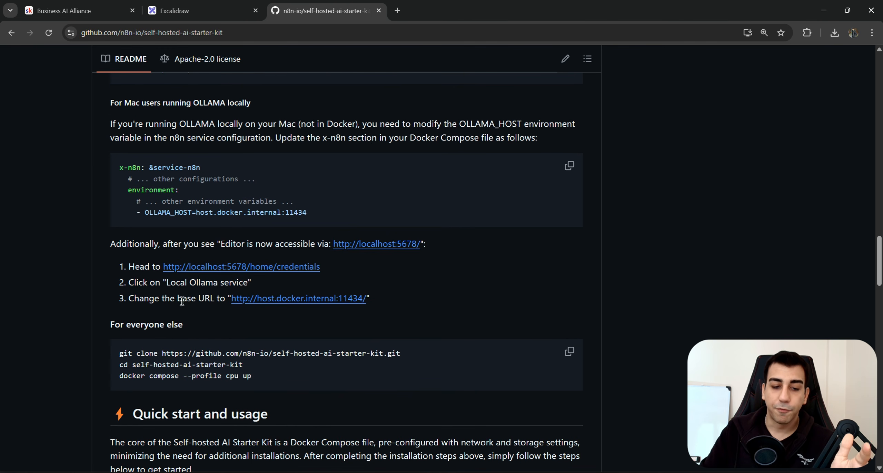
{"action": "left_click_drag", "start_coordinate": [193, 315], "coordinate": [104, 325]}
{"action": "left_click", "coordinate": [305, 317]}
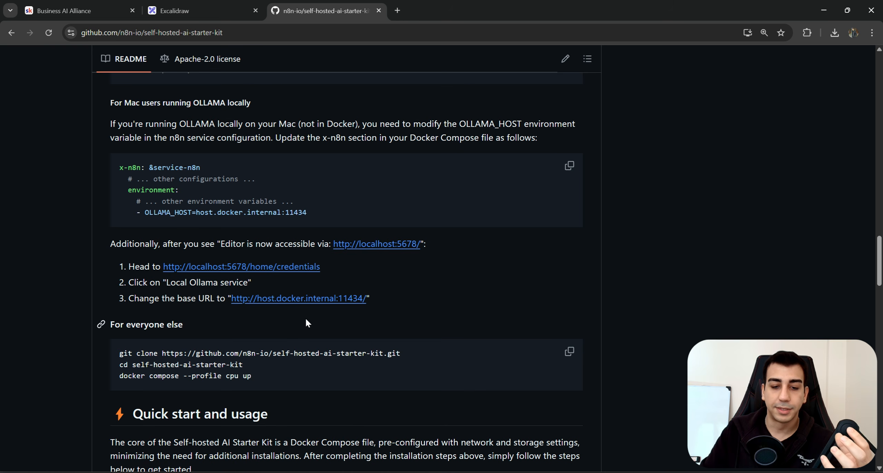
Highlight the Nvidia heading and the three CPU setup commands in the code blocks.
{"action": "left_click_drag", "start_coordinate": [379, 305], "coordinate": [101, 224]}
{"action": "left_click", "coordinate": [206, 265]}
{"action": "scroll", "coordinate": [206, 265], "scroll_direction": "down", "scroll_amount": 1}
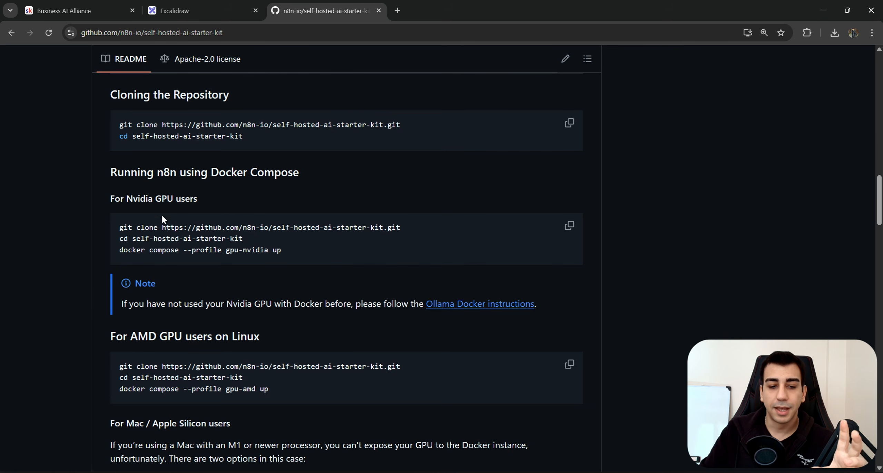
{"action": "left_click_drag", "start_coordinate": [197, 198], "coordinate": [110, 198]}
{"action": "left_click", "coordinate": [255, 229]}
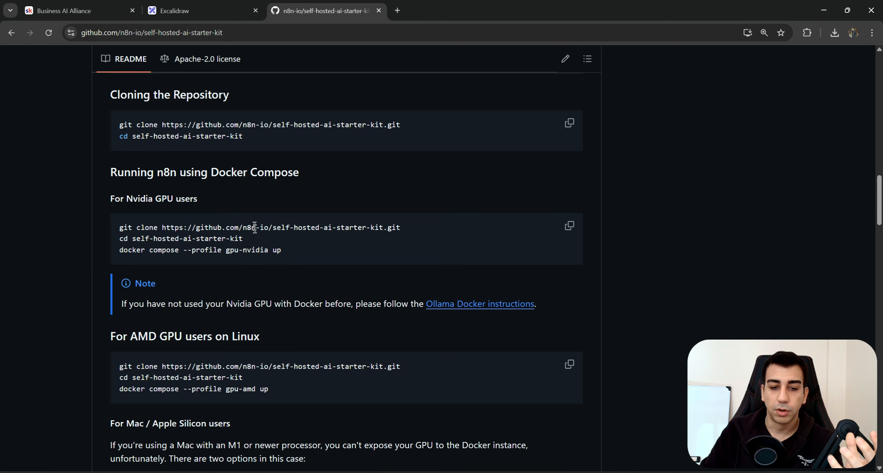
{"action": "scroll", "coordinate": [268, 243], "scroll_direction": "down", "scroll_amount": 1}
{"action": "scroll", "coordinate": [269, 244], "scroll_direction": "down", "scroll_amount": 15}
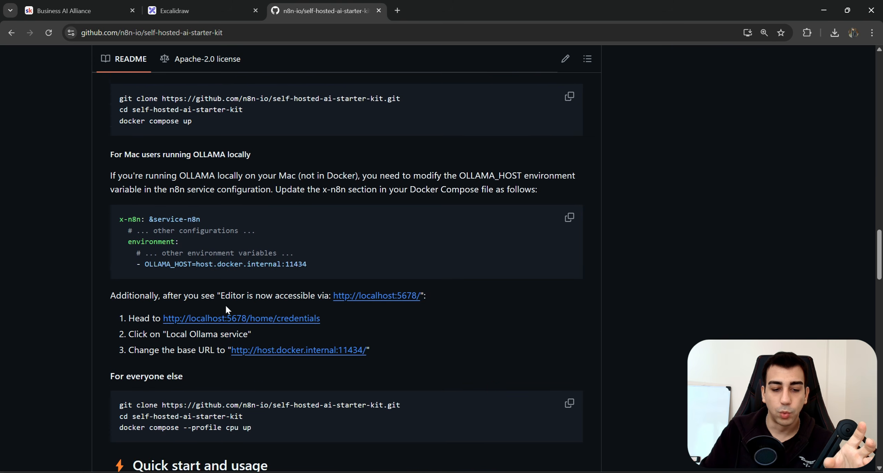
{"action": "left_click_drag", "start_coordinate": [271, 275], "coordinate": [113, 245]}
{"action": "scroll", "coordinate": [254, 265], "scroll_direction": "up", "scroll_amount": 12}
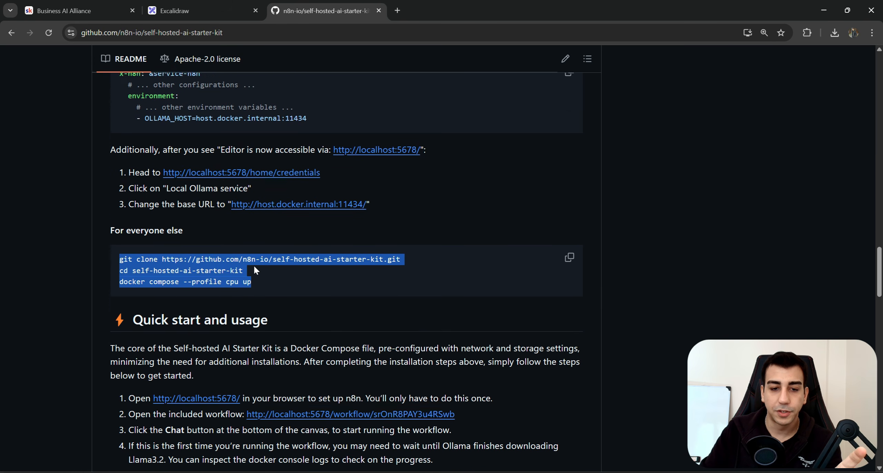
{"action": "scroll", "coordinate": [278, 258], "scroll_direction": "up", "scroll_amount": 1}
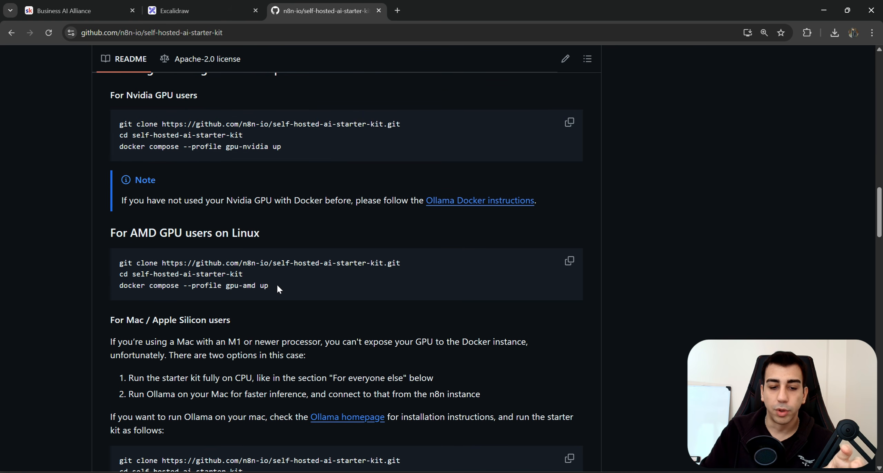
{"action": "left_click_drag", "start_coordinate": [276, 285], "coordinate": [142, 285]}
Highlight the gpu-nvidia docker compose command and the Nvidia note sentence.
{"action": "left_click", "coordinate": [258, 221]}
{"action": "scroll", "coordinate": [275, 228], "scroll_direction": "up", "scroll_amount": 1}
{"action": "left_click_drag", "start_coordinate": [281, 198], "coordinate": [118, 198]}
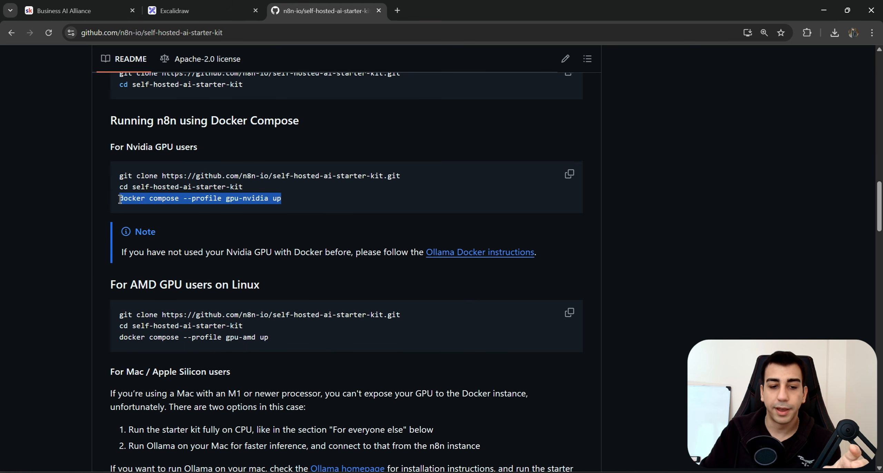
{"action": "left_click", "coordinate": [292, 201]}
{"action": "right_click", "coordinate": [428, 256]}
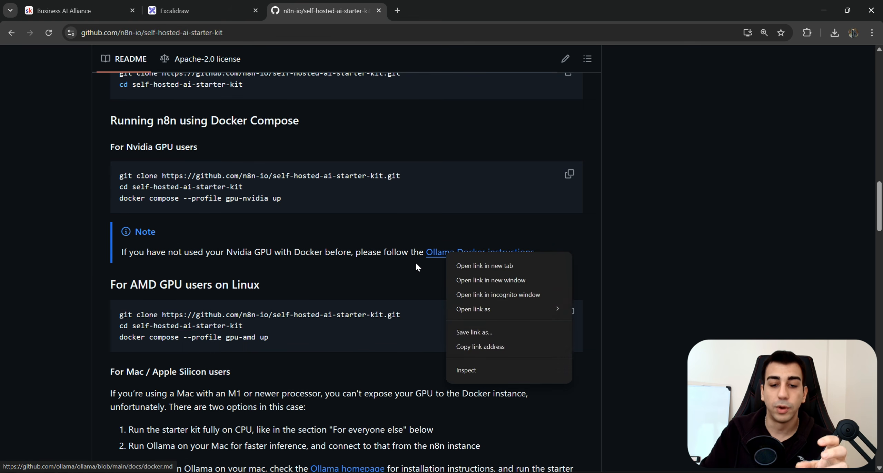
{"action": "left_click", "coordinate": [553, 264]}
{"action": "left_click_drag", "start_coordinate": [554, 264], "coordinate": [133, 251]}
{"action": "left_click", "coordinate": [277, 265]}
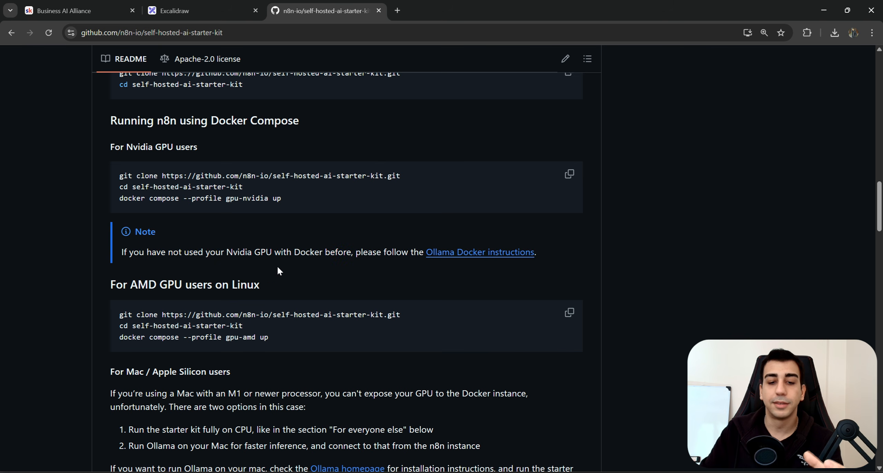
Review the installation code blocks and highlight the 'For everyone else' heading.
{"action": "scroll", "coordinate": [293, 252], "scroll_direction": "up", "scroll_amount": 10}
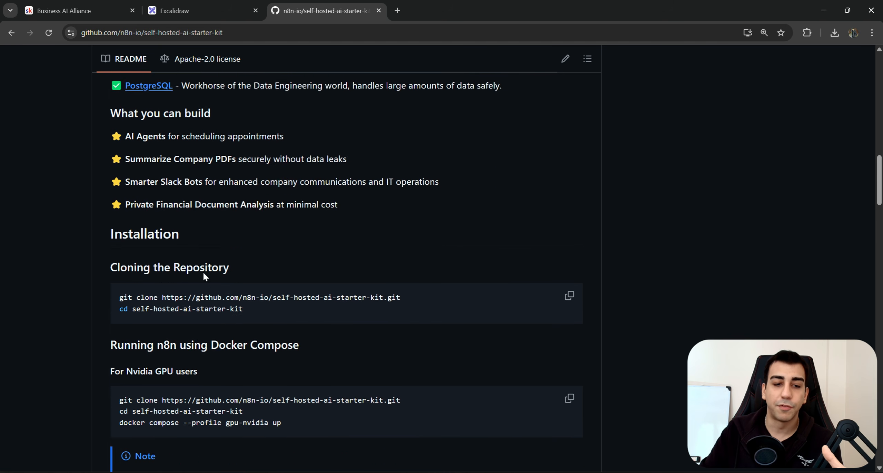
{"action": "left_click_drag", "start_coordinate": [452, 233], "coordinate": [122, 231]}
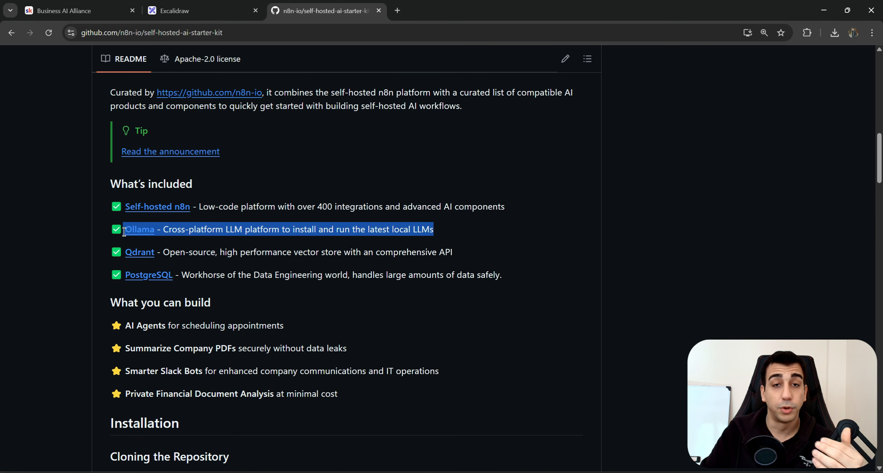
{"action": "scroll", "coordinate": [302, 272], "scroll_direction": "down", "scroll_amount": 7}
{"action": "scroll", "coordinate": [301, 273], "scroll_direction": "down", "scroll_amount": 10}
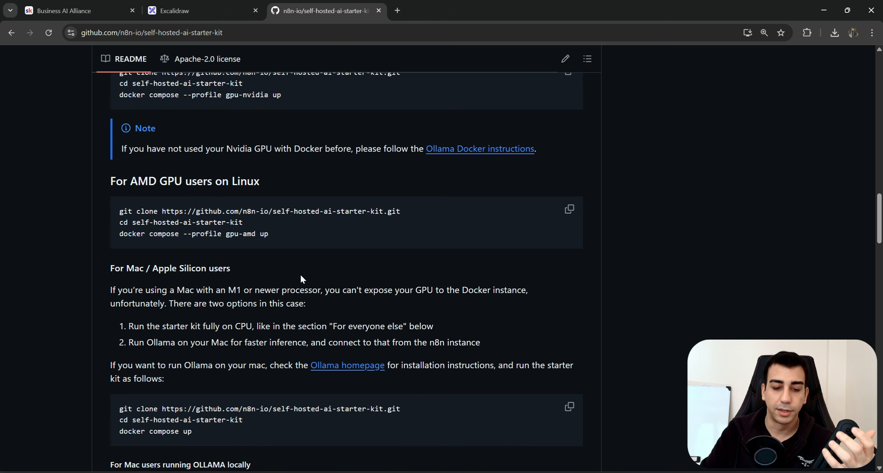
{"action": "scroll", "coordinate": [287, 307], "scroll_direction": "up", "scroll_amount": 8}
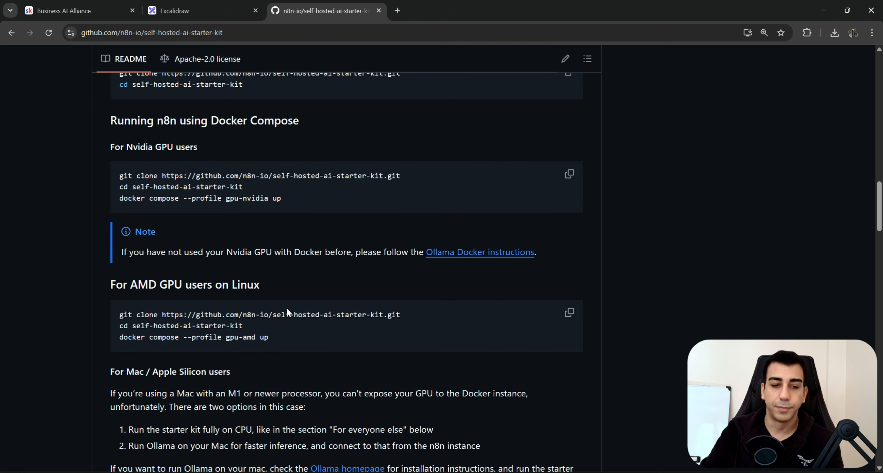
{"action": "left_click_drag", "start_coordinate": [282, 251], "coordinate": [120, 229]}
{"action": "scroll", "coordinate": [221, 288], "scroll_direction": "down", "scroll_amount": 15}
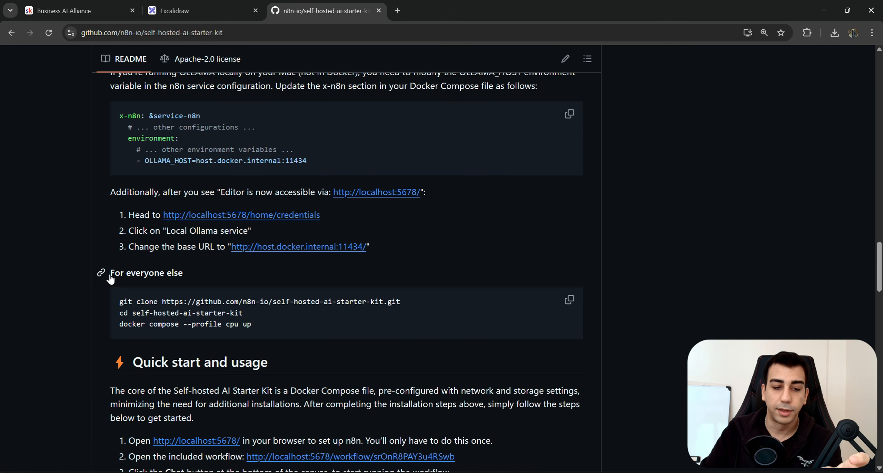
{"action": "left_click_drag", "start_coordinate": [111, 273], "coordinate": [183, 275]}
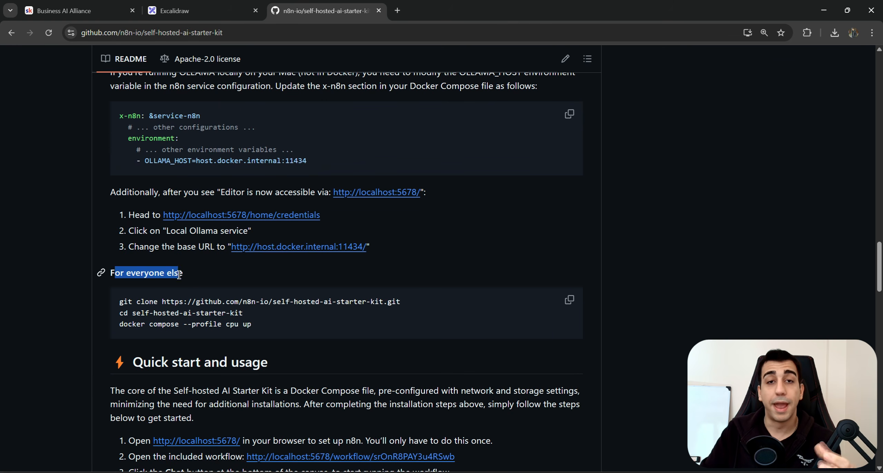
{"action": "left_click", "coordinate": [260, 326]}
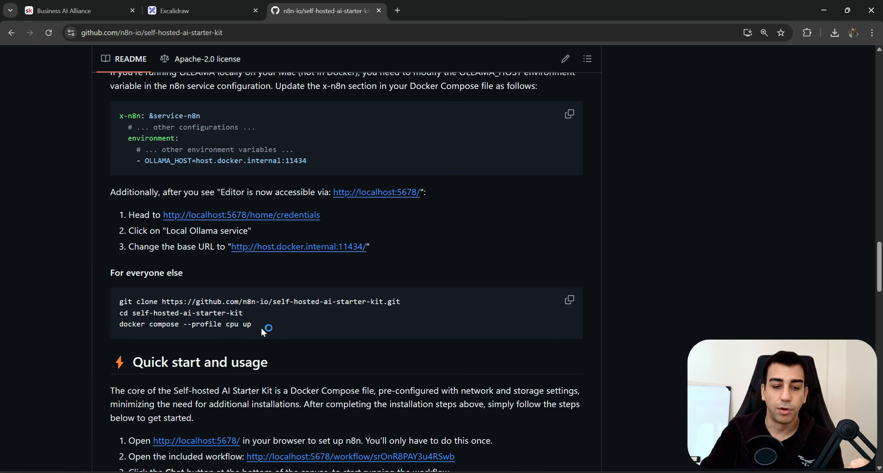
Highlight the Nvidia note and the Mac / Apple Silicon instructions.
{"action": "scroll", "coordinate": [268, 324], "scroll_direction": "up", "scroll_amount": 6}
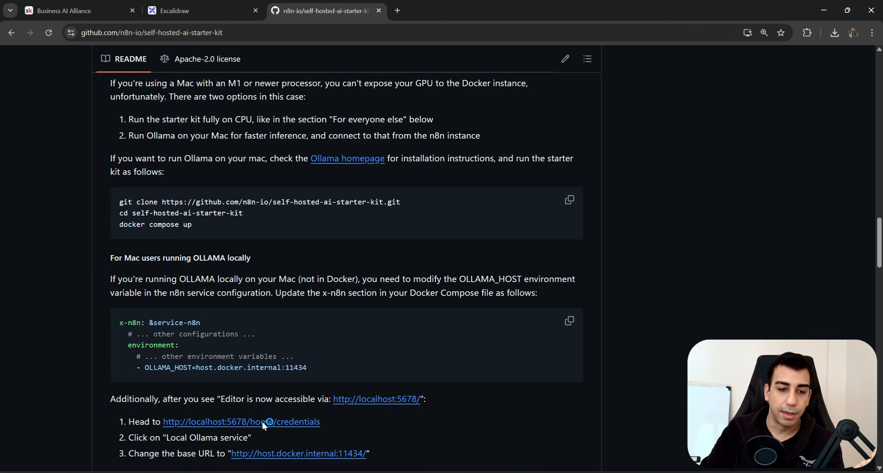
{"action": "scroll", "coordinate": [262, 421], "scroll_direction": "up", "scroll_amount": 6}
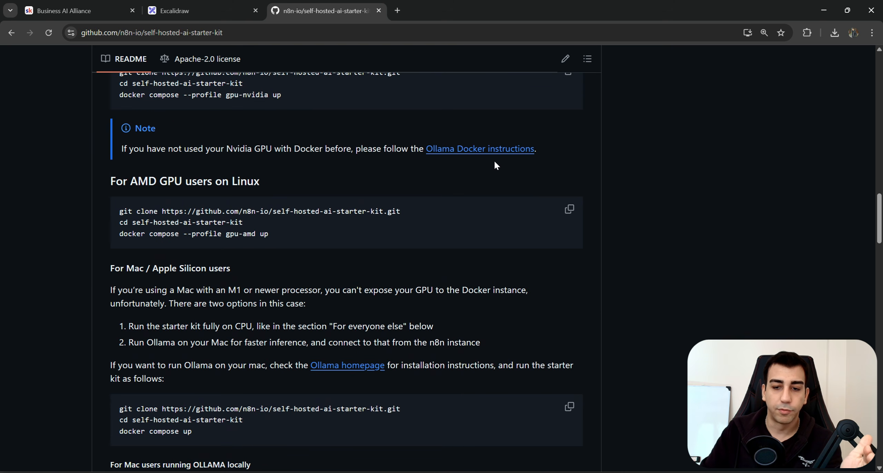
{"action": "left_click_drag", "start_coordinate": [493, 166], "coordinate": [138, 130]}
{"action": "left_click", "coordinate": [247, 168]}
{"action": "scroll", "coordinate": [241, 173], "scroll_direction": "down", "scroll_amount": 3}
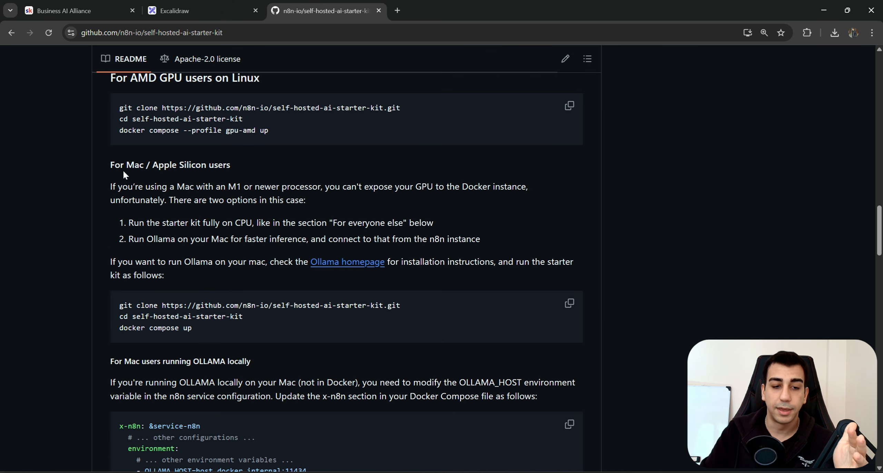
{"action": "left_click_drag", "start_coordinate": [104, 164], "coordinate": [328, 318]}
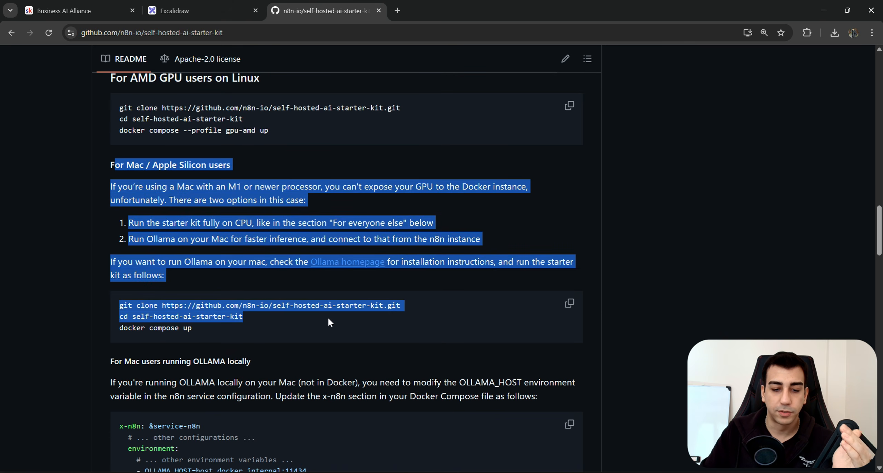
{"action": "left_click", "coordinate": [329, 317]}
Highlight the docker compose --profile cpu up command for CPU users.
{"action": "scroll", "coordinate": [271, 276], "scroll_direction": "down", "scroll_amount": 3}
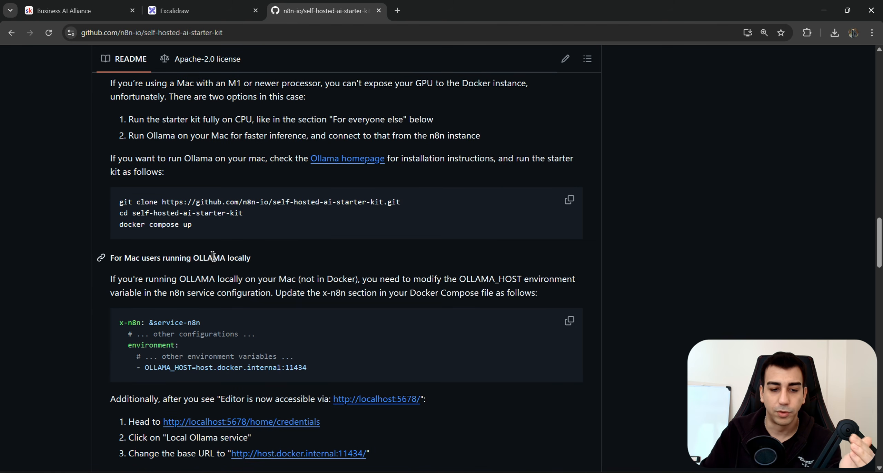
{"action": "mouse_move", "coordinate": [119, 201]}
{"action": "left_mouse_down"}
{"action": "mouse_move", "coordinate": [405, 203]}
{"action": "mouse_move", "coordinate": [410, 215]}
{"action": "left_mouse_up"}
{"action": "scroll", "coordinate": [416, 242], "scroll_direction": "down", "scroll_amount": 4}
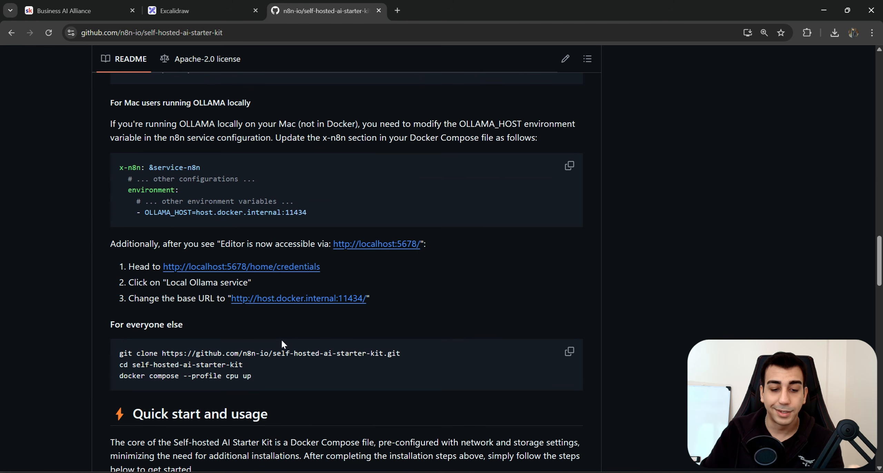
{"action": "left_click_drag", "start_coordinate": [268, 364], "coordinate": [153, 345]}
{"action": "scroll", "coordinate": [153, 345], "scroll_direction": "up", "scroll_amount": 6}
{"action": "left_click_drag", "start_coordinate": [268, 275], "coordinate": [220, 242]}
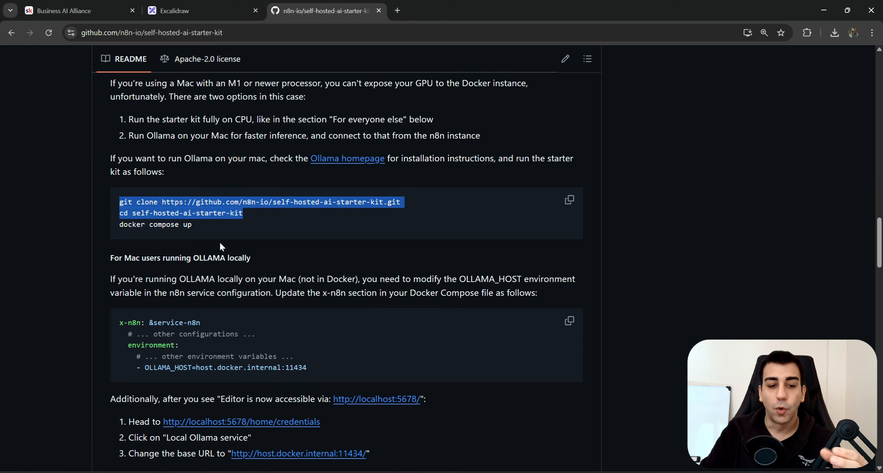
{"action": "scroll", "coordinate": [224, 276], "scroll_direction": "down", "scroll_amount": 6}
{"action": "left_click_drag", "start_coordinate": [255, 375], "coordinate": [156, 378]}
{"action": "left_click", "coordinate": [265, 383]}
Select the git clone command under 'For everyone else' for copying.
{"action": "scroll", "coordinate": [264, 386], "scroll_direction": "up", "scroll_amount": 2}
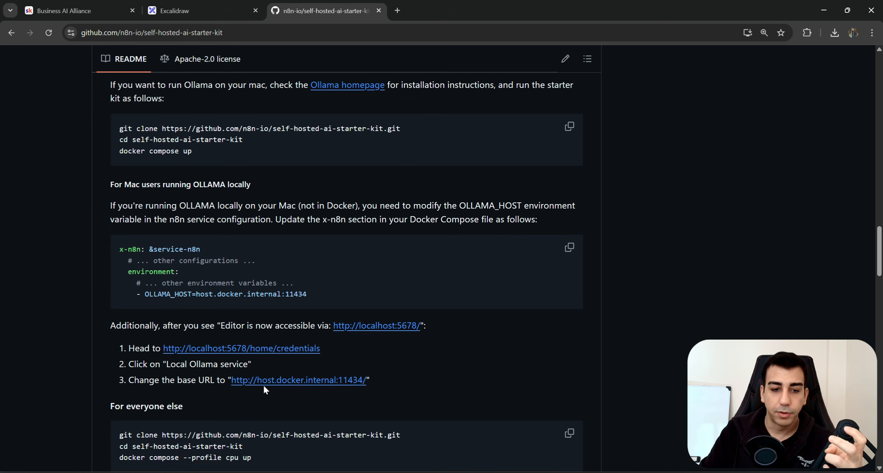
{"action": "scroll", "coordinate": [239, 157], "scroll_direction": "down", "scroll_amount": 2}
{"action": "left_click_drag", "start_coordinate": [255, 377], "coordinate": [259, 368]}
{"action": "scroll", "coordinate": [255, 360], "scroll_direction": "up", "scroll_amount": 2}
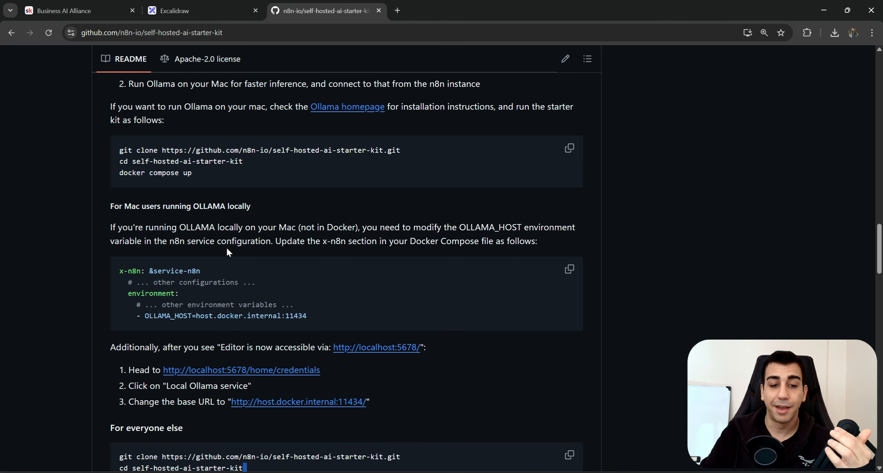
{"action": "scroll", "coordinate": [270, 254], "scroll_direction": "down", "scroll_amount": 3}
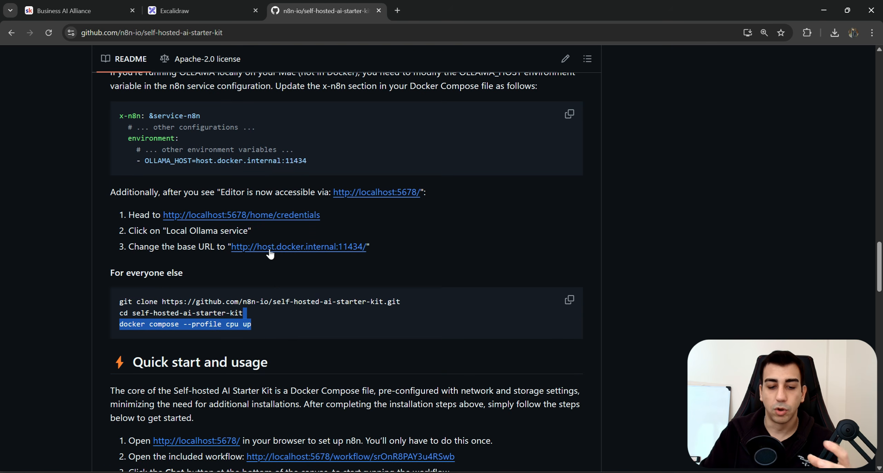
{"action": "left_click", "coordinate": [254, 323]}
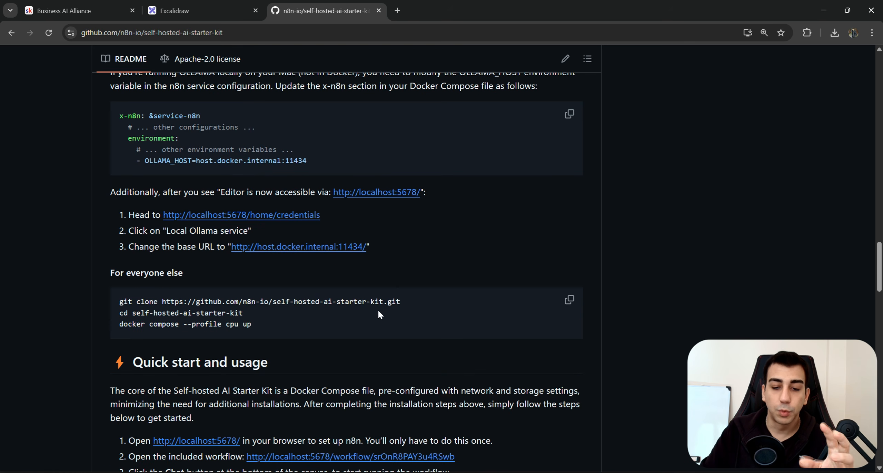
{"action": "left_click_drag", "start_coordinate": [120, 302], "coordinate": [402, 306]}
{"action": "key", "text": "ctrl+c"}
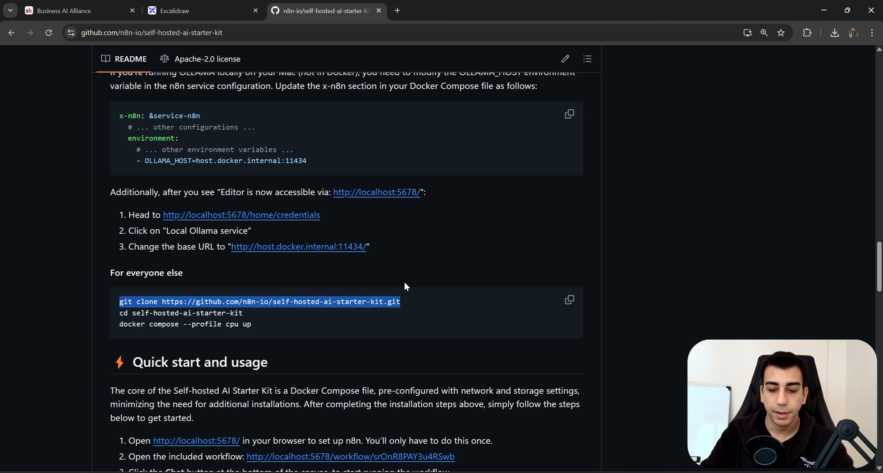
Open Command Prompt and run the pasted git clone for the starter kit; it fails because the folder already exists.
{"action": "key", "text": "super"}
{"action": "type", "text": "cmd"}
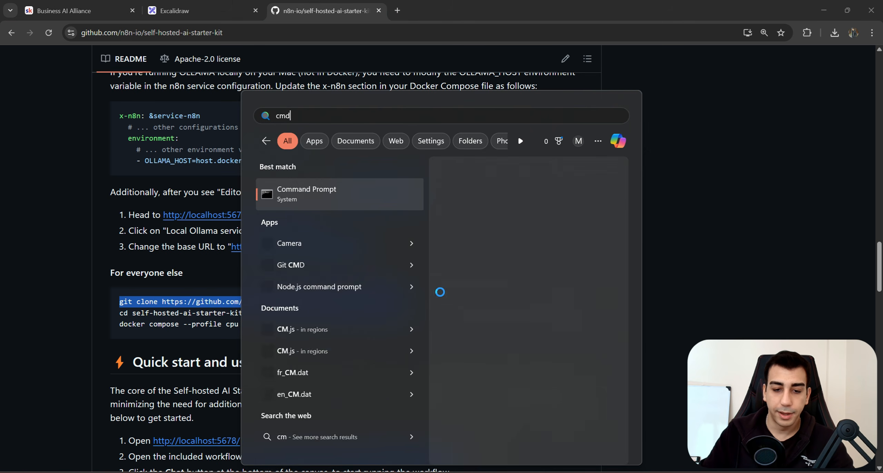
{"action": "key", "text": "Return"}
{"action": "key", "text": "ctrl+v"}
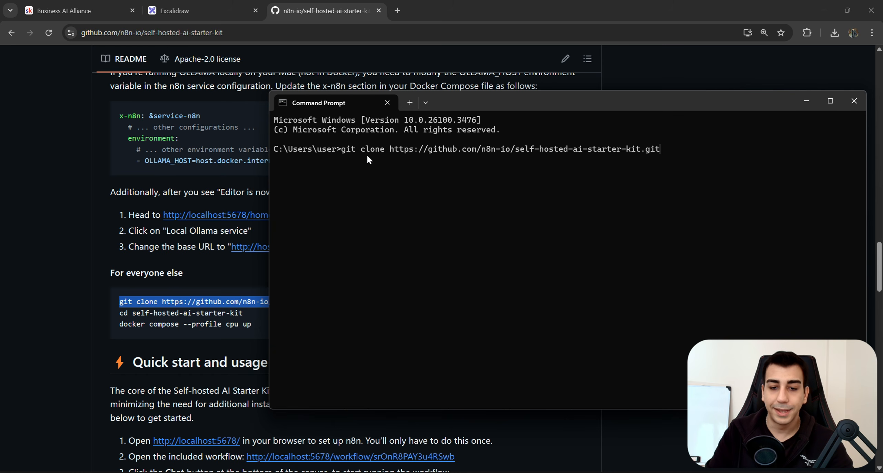
{"action": "key", "text": "Return"}
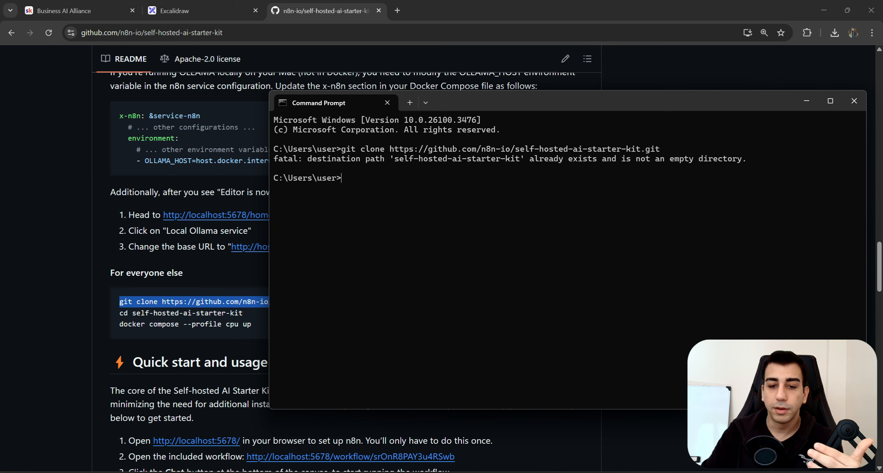
{"action": "left_click_drag", "start_coordinate": [679, 143], "coordinate": [384, 147]}
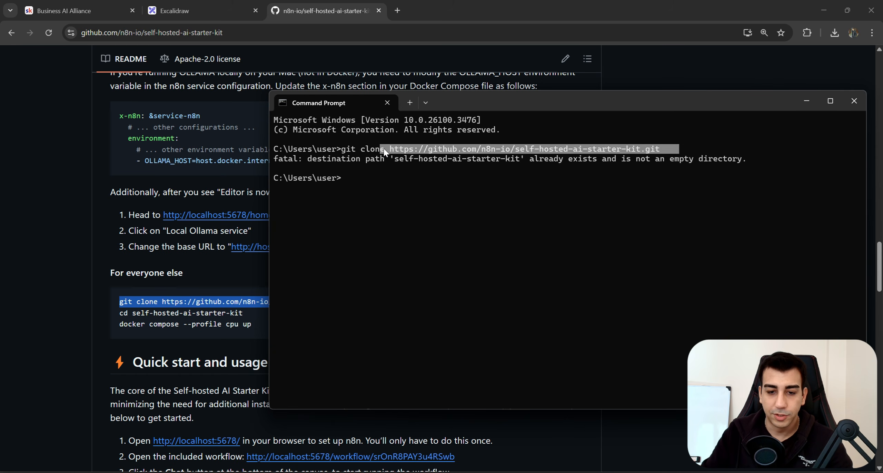
{"action": "left_click", "coordinate": [356, 161]}
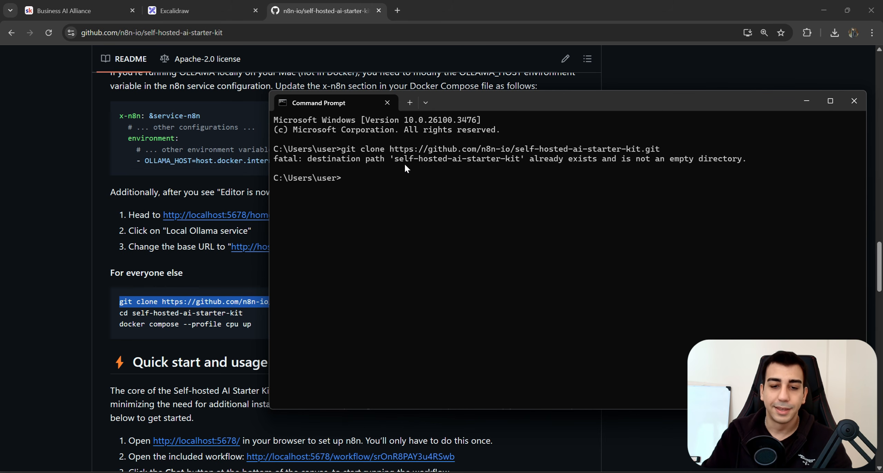
{"action": "left_click_drag", "start_coordinate": [761, 153], "coordinate": [263, 157]}
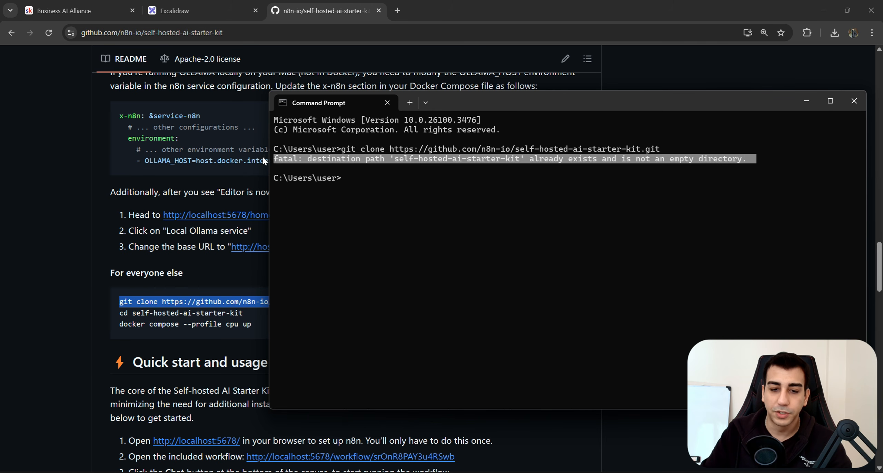
{"action": "left_click", "coordinate": [373, 172]}
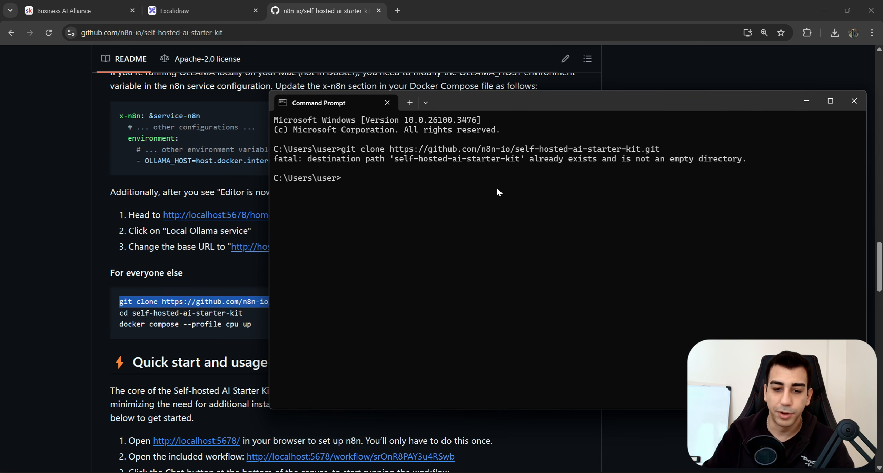
Rerun the git clone command and confirm the starter kit clones successfully.
{"action": "key", "text": "Up"}
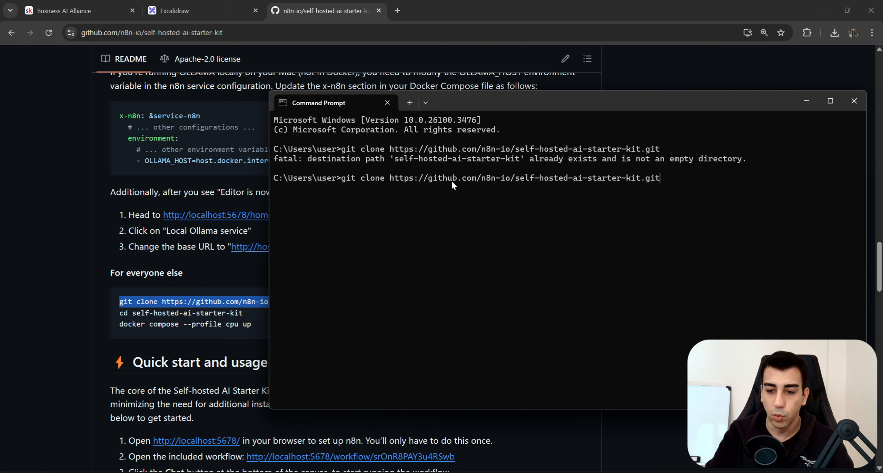
{"action": "key", "text": "Return"}
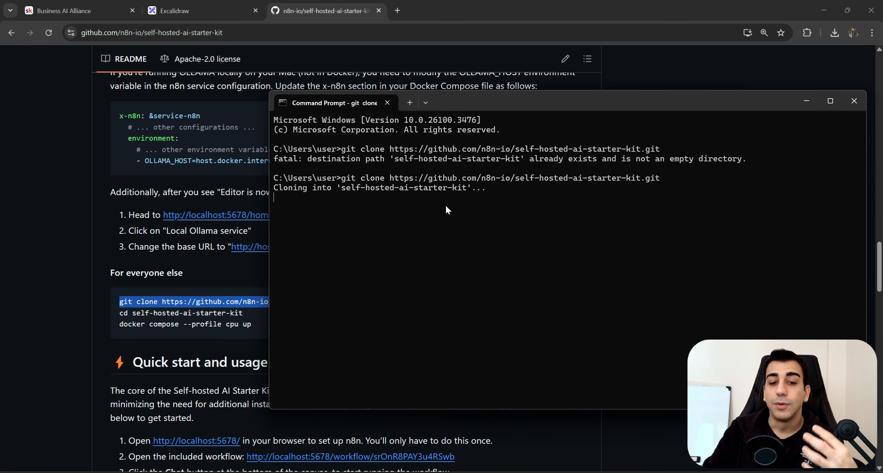
{"action": "scroll", "coordinate": [193, 262], "scroll_direction": "up", "scroll_amount": 15}
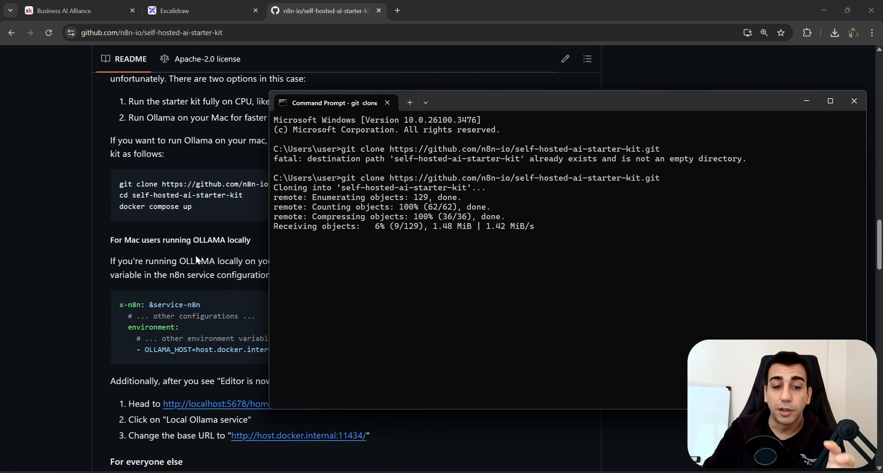
{"action": "scroll", "coordinate": [166, 277], "scroll_direction": "up", "scroll_amount": 10}
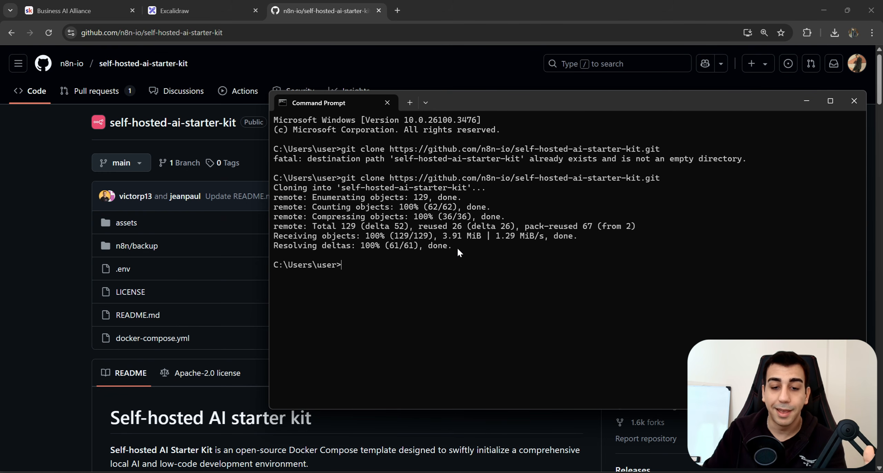
{"action": "mouse_move", "coordinate": [456, 247]}
{"action": "left_mouse_down"}
{"action": "mouse_move", "coordinate": [287, 193]}
{"action": "mouse_move", "coordinate": [282, 182]}
{"action": "left_mouse_up"}
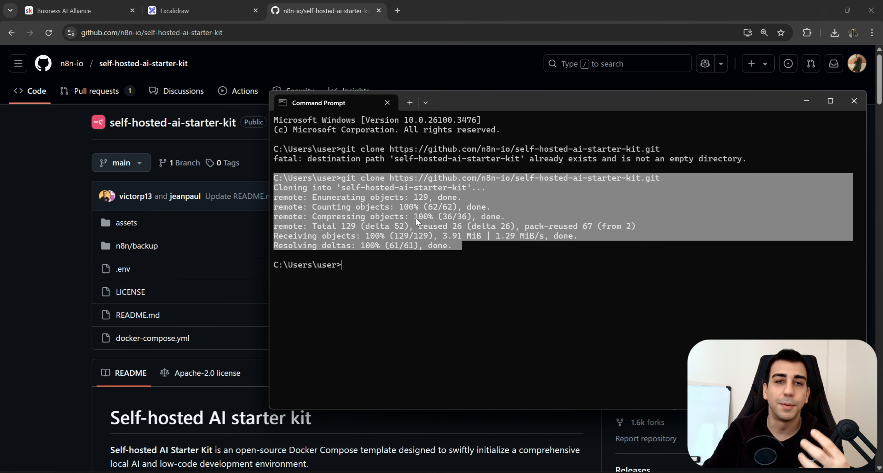
{"action": "left_click", "coordinate": [463, 249]}
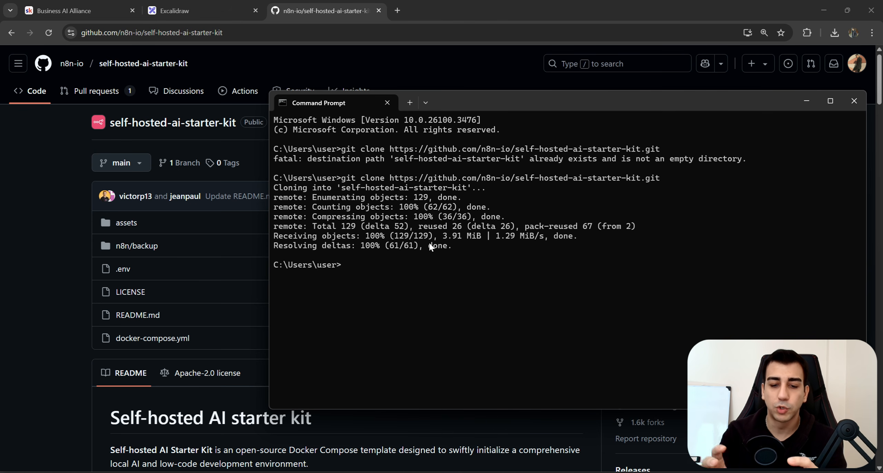
Change into self-hosted-ai-starter-kit and open it in File Explorer with start.
{"action": "type", "text": "cd "}
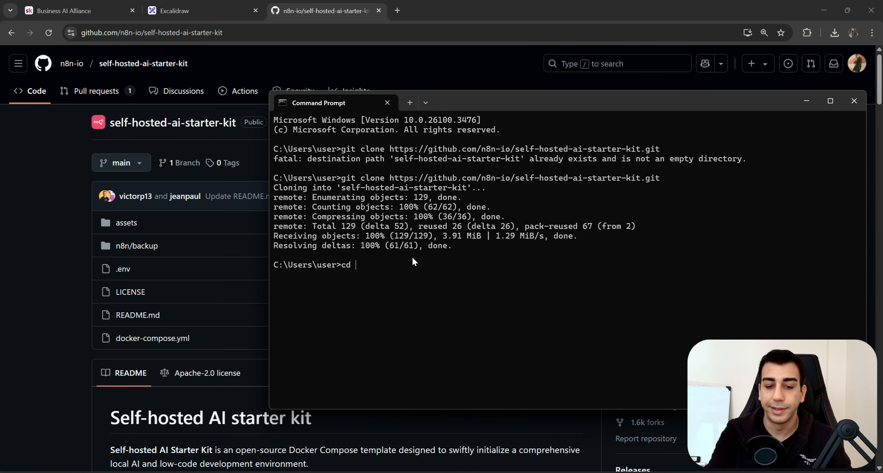
{"action": "type", "text": "self-hosted-ai-starter-kit"}
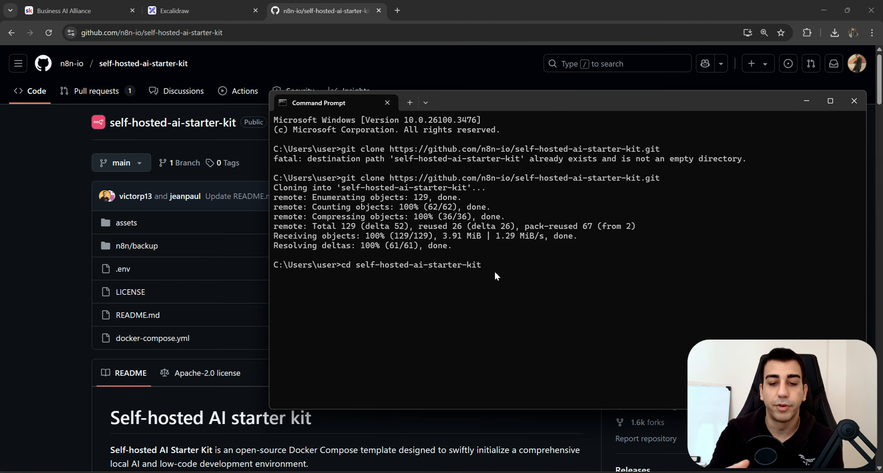
{"action": "key", "text": "Return"}
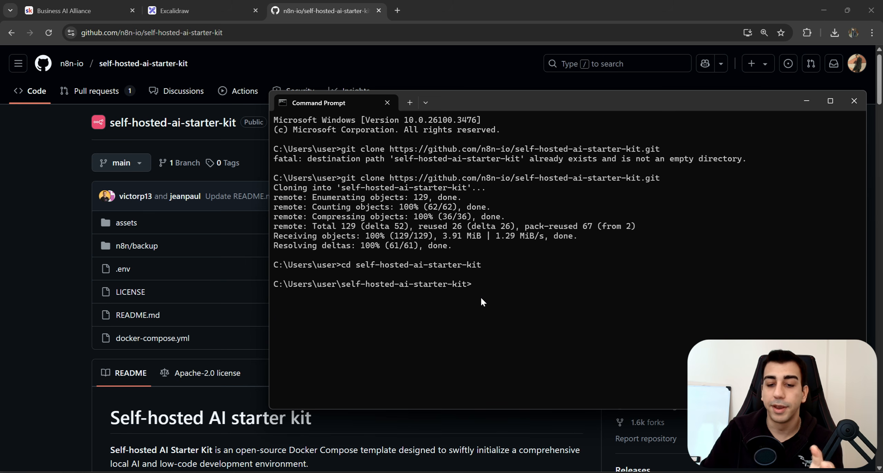
{"action": "left_click_drag", "start_coordinate": [474, 284], "coordinate": [272, 284]}
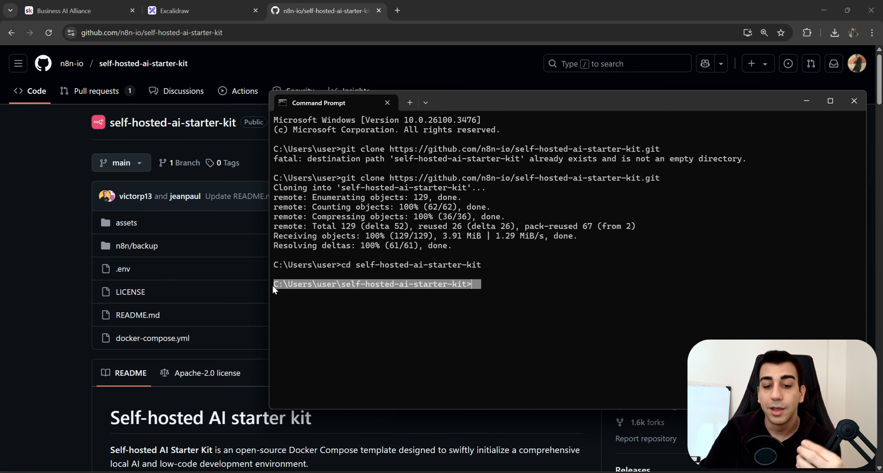
{"action": "double_click", "coordinate": [405, 283]}
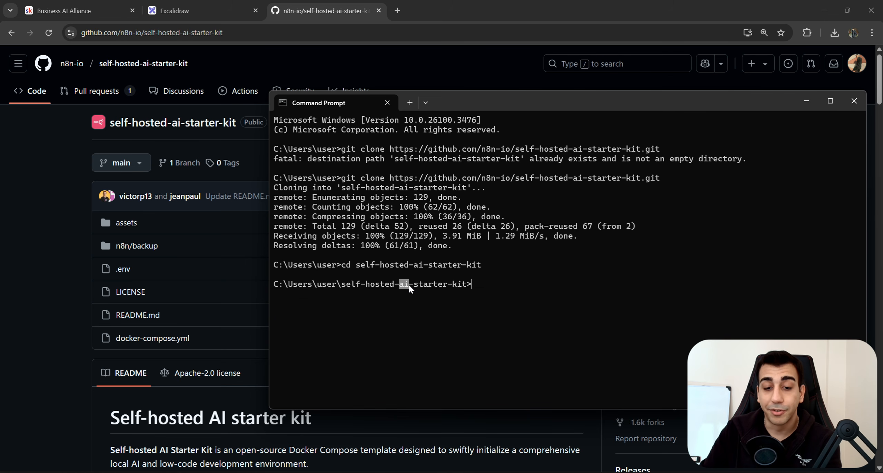
{"action": "left_click", "coordinate": [473, 285]}
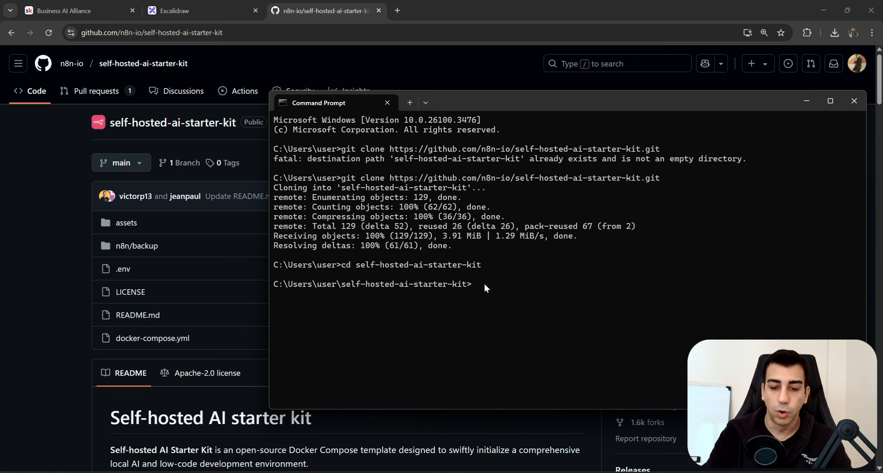
{"action": "type", "text": "start "}
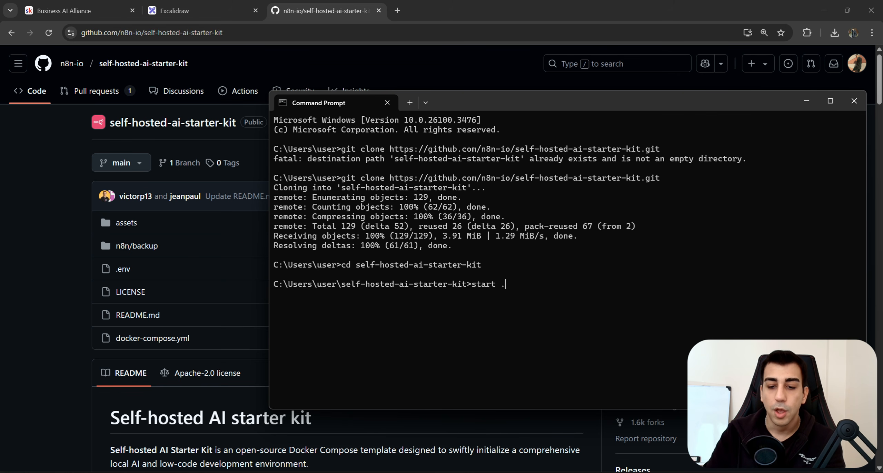
{"action": "type", "text": "."}
{"action": "key", "text": "Return"}
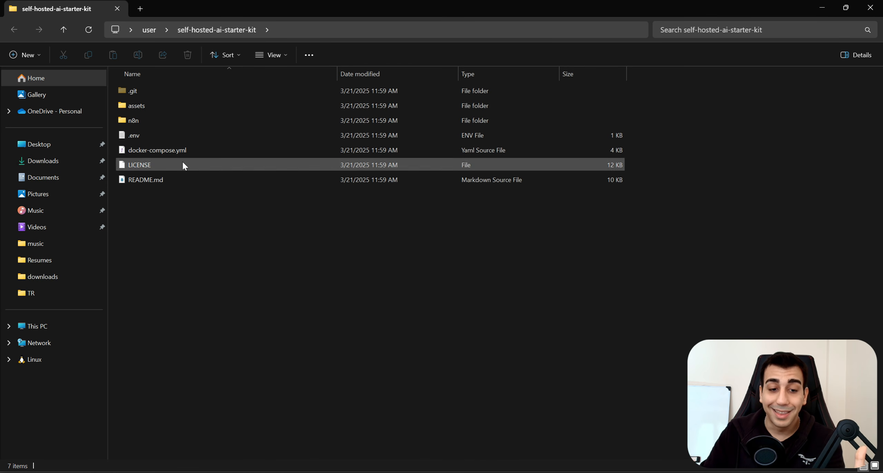
Select docker-compose.yml in the self-hosted-ai-starter-kit folder and bring up its context menu.
{"action": "left_click_drag", "start_coordinate": [637, 205], "coordinate": [146, 87]}
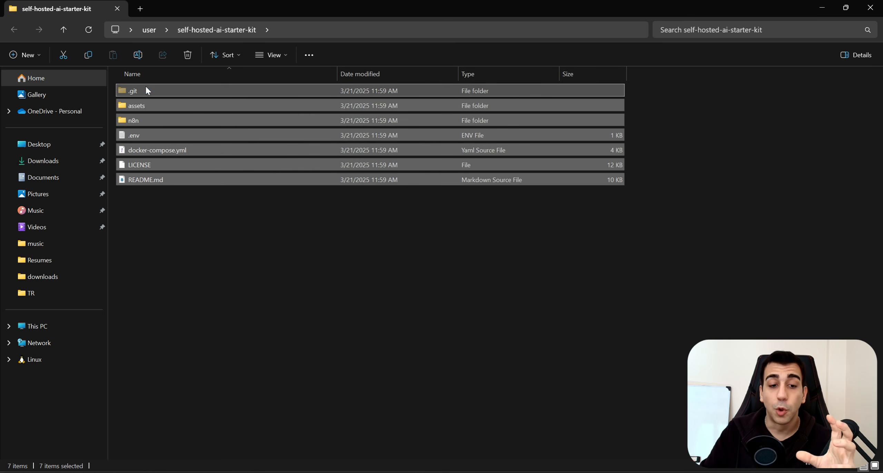
{"action": "left_click", "coordinate": [252, 212]}
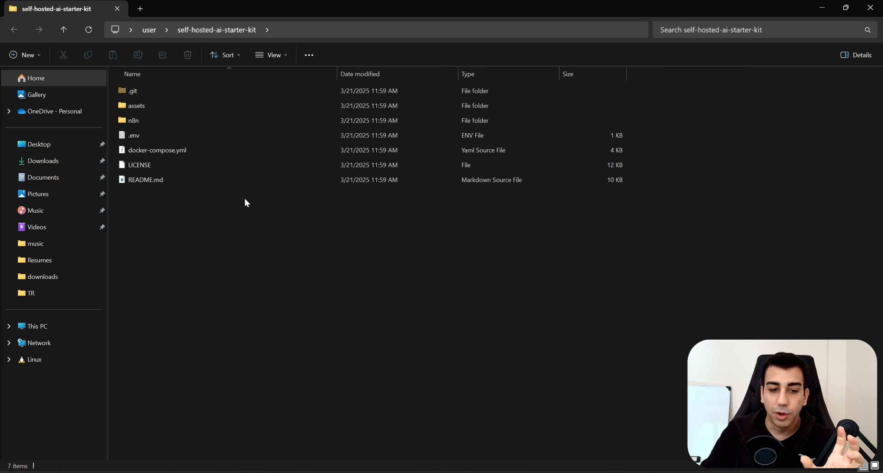
{"action": "left_click", "coordinate": [156, 152]}
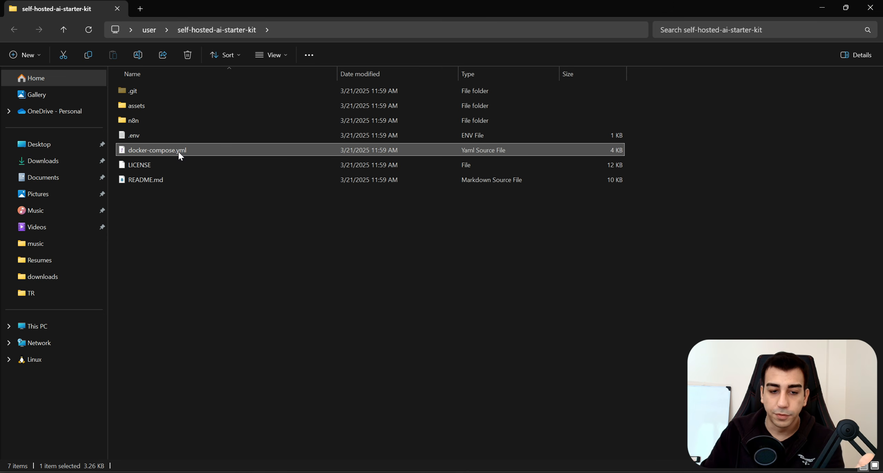
{"action": "right_click", "coordinate": [174, 153]}
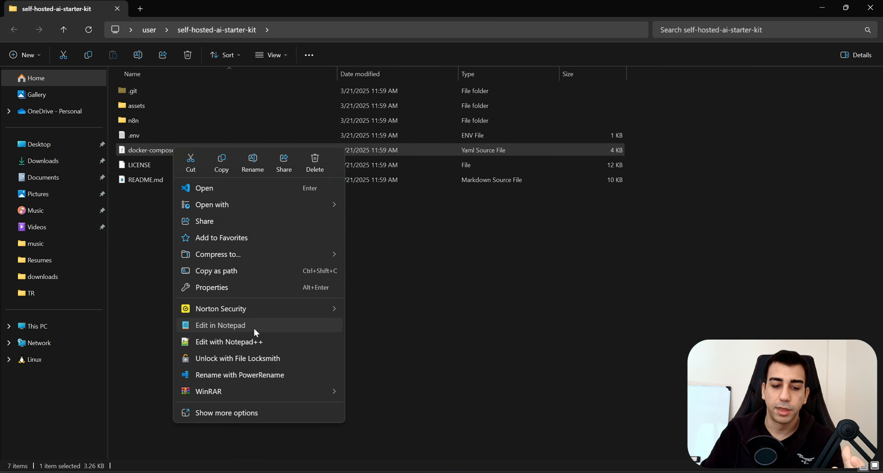
Open docker-compose.yml in Notepad and add N8N_COMMUNITY_PACKAGES_ALLOW_TOOL_USAGE=true below the OLLAMA_HOST entry.
{"action": "left_click", "coordinate": [254, 327]}
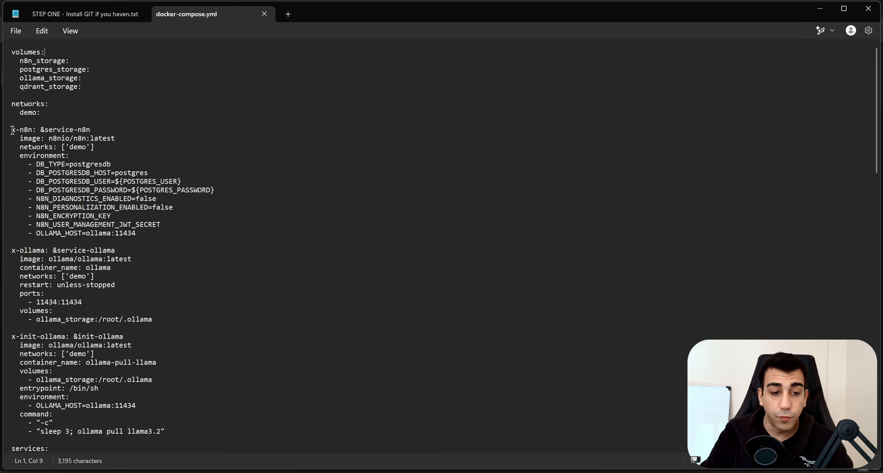
{"action": "left_click_drag", "start_coordinate": [11, 130], "coordinate": [69, 156]}
{"action": "left_click", "coordinate": [20, 138]}
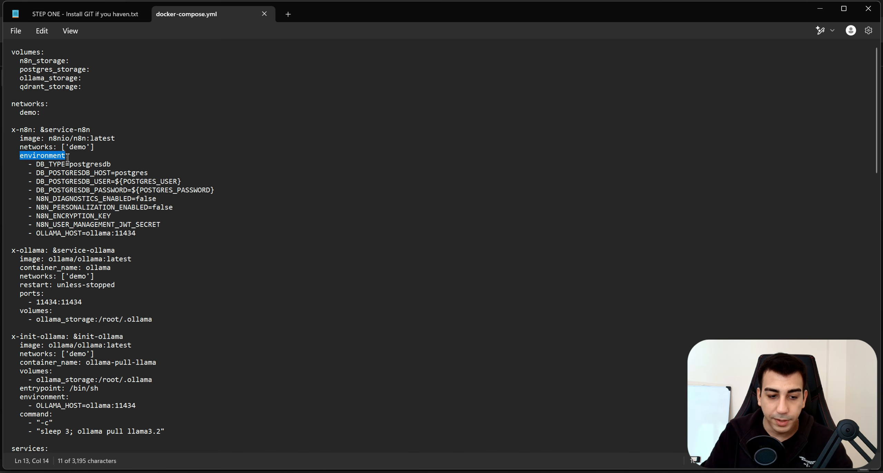
{"action": "left_click", "coordinate": [154, 233]}
{"action": "key", "text": "Return"}
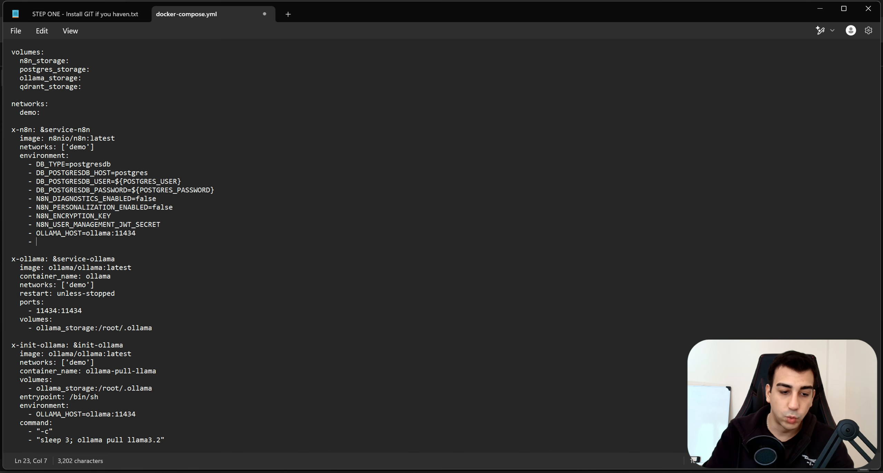
{"action": "type", "text": "- N8N_COMMUNITY_PACKAGES_ALLOW_TOOL_USAGE=true"}
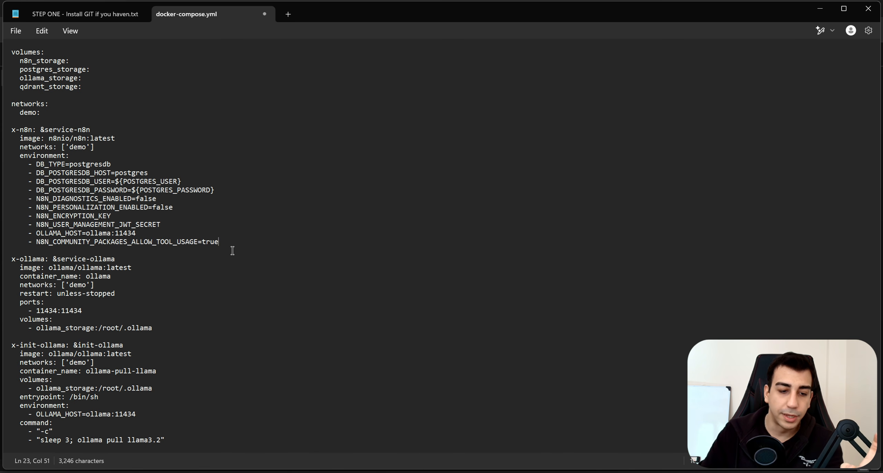
{"action": "left_click_drag", "start_coordinate": [48, 242], "coordinate": [196, 243]}
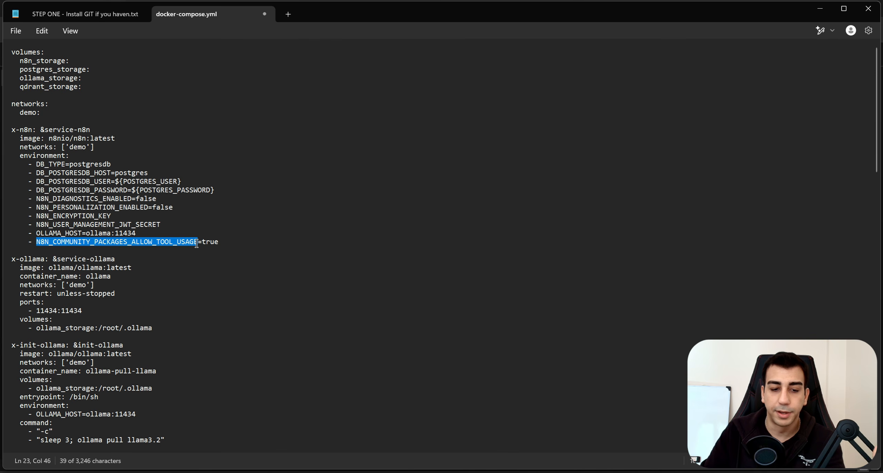
{"action": "left_click", "coordinate": [175, 251]}
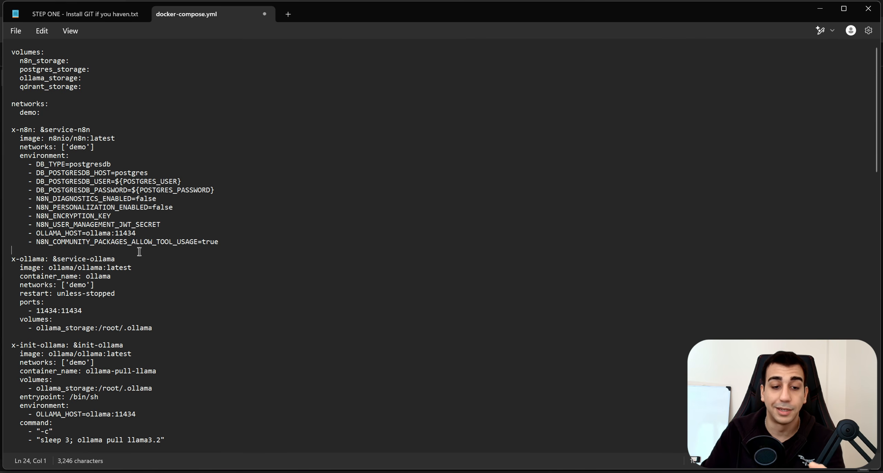
{"action": "left_click_drag", "start_coordinate": [207, 241], "coordinate": [30, 242]}
{"action": "left_click", "coordinate": [233, 242]}
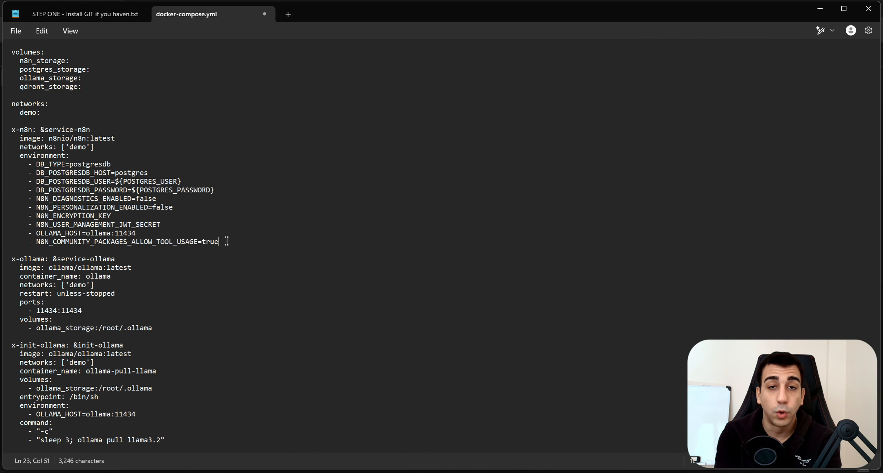
{"action": "left_click_drag", "start_coordinate": [227, 241], "coordinate": [27, 242]}
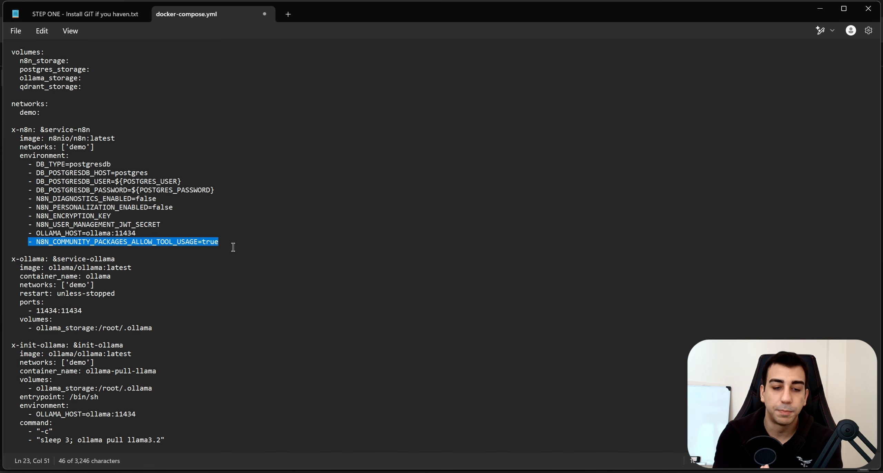
Remove the stray pasted docker compose up -d command, leaving the tool-usage line intact.
{"action": "left_click", "coordinate": [248, 246]}
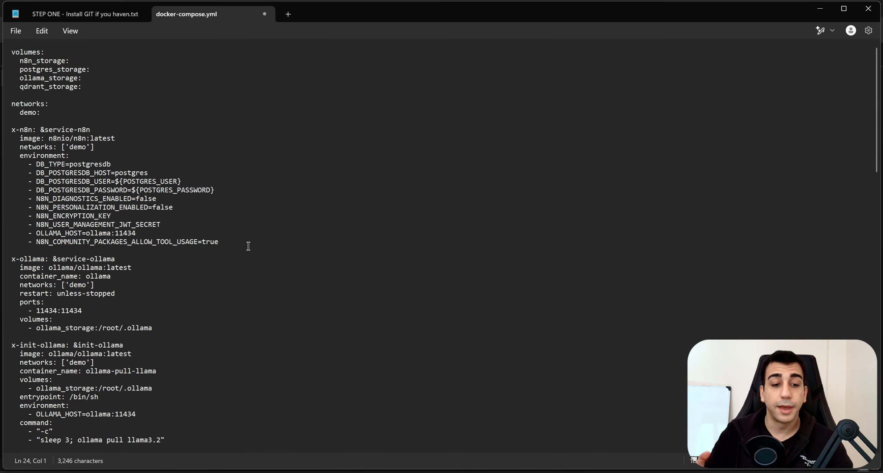
{"action": "type", "text": "docker compose up -d"}
{"action": "left_click_drag", "start_coordinate": [94, 250], "coordinate": [12, 251]}
{"action": "key", "text": "ctrl+c"}
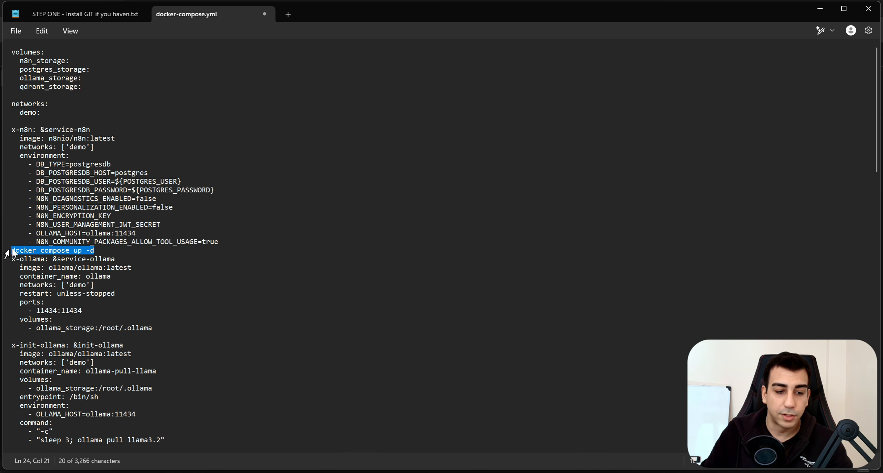
{"action": "key", "text": "BackSpace"}
{"action": "left_click", "coordinate": [245, 242]}
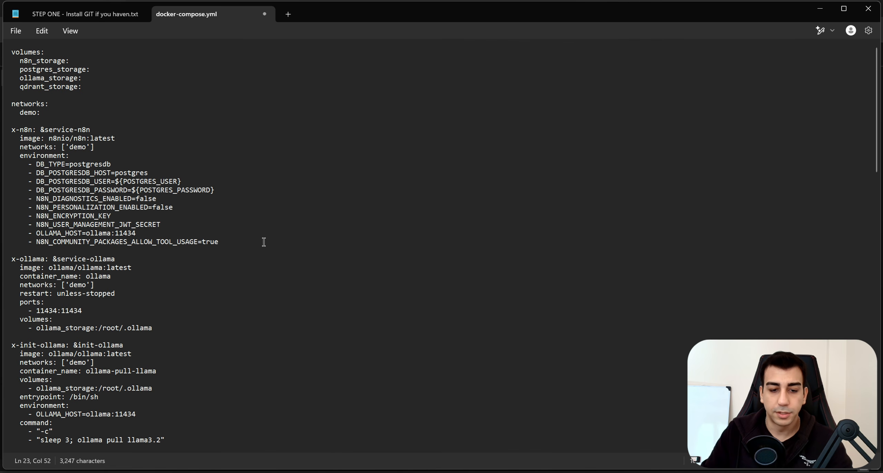
{"action": "key", "text": "ctrl+v"}
{"action": "left_click_drag", "start_coordinate": [321, 241], "coordinate": [224, 242]}
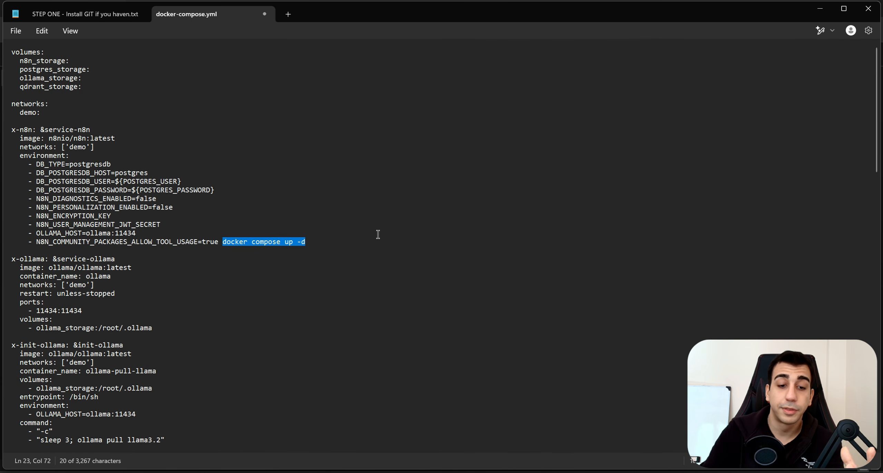
{"action": "left_click_drag", "start_coordinate": [219, 241], "coordinate": [16, 156]}
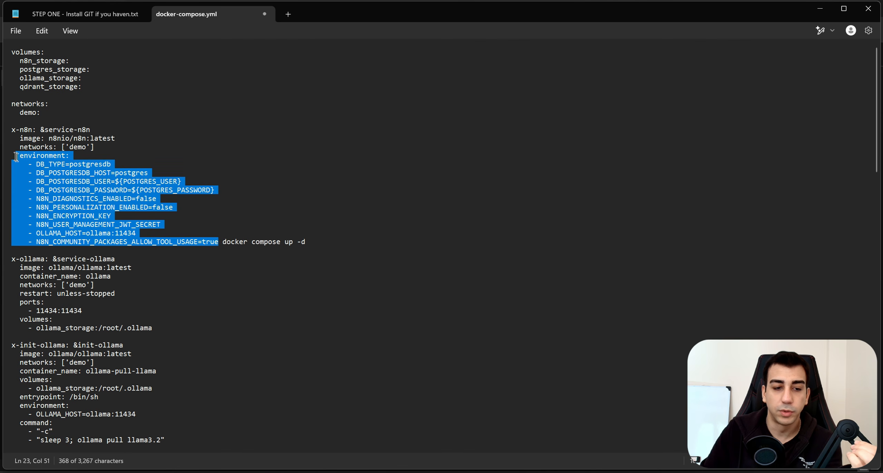
{"action": "left_click_drag", "start_coordinate": [351, 248], "coordinate": [221, 239]}
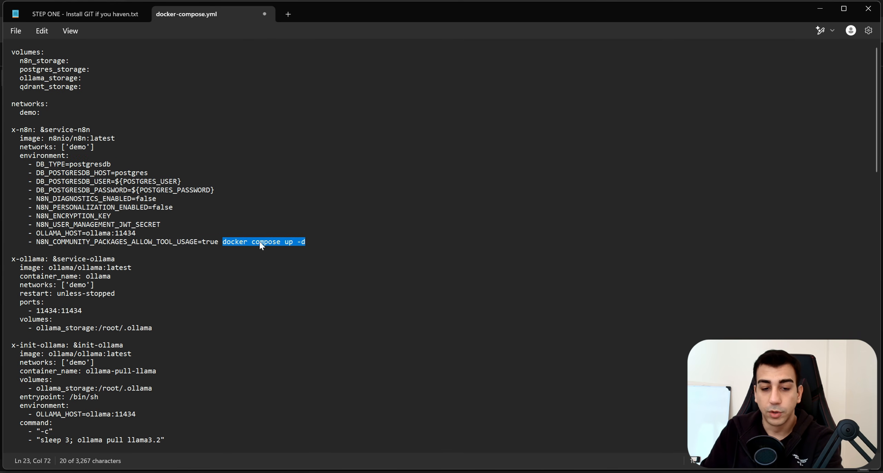
{"action": "key", "text": "BackSpace"}
{"action": "key", "text": "BackSpace"}
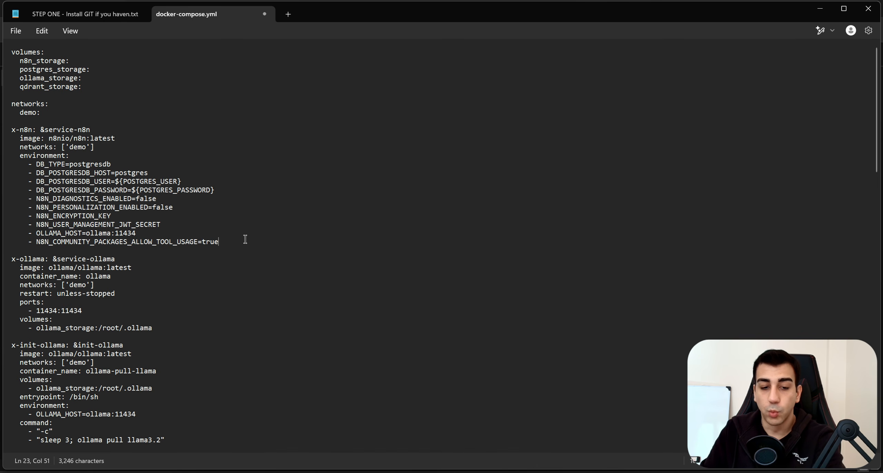
{"action": "left_click_drag", "start_coordinate": [231, 240], "coordinate": [28, 242]}
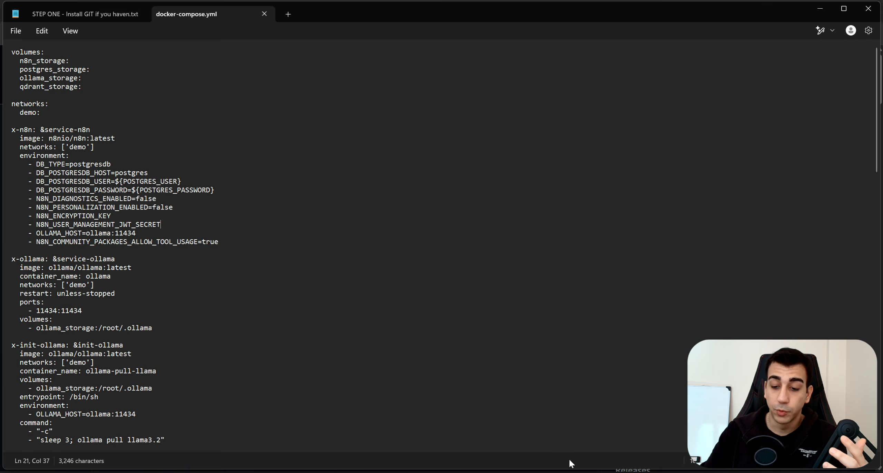
{"action": "left_click", "coordinate": [552, 471]}
Scroll the starter-kit README to the 'For everyone else' setup section.
{"action": "scroll", "coordinate": [108, 256], "scroll_direction": "down", "scroll_amount": 10}
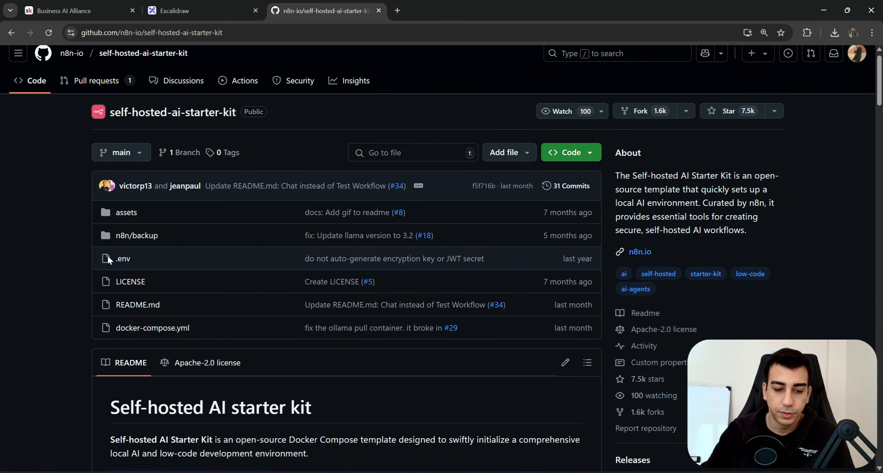
{"action": "scroll", "coordinate": [158, 272], "scroll_direction": "down", "scroll_amount": 20}
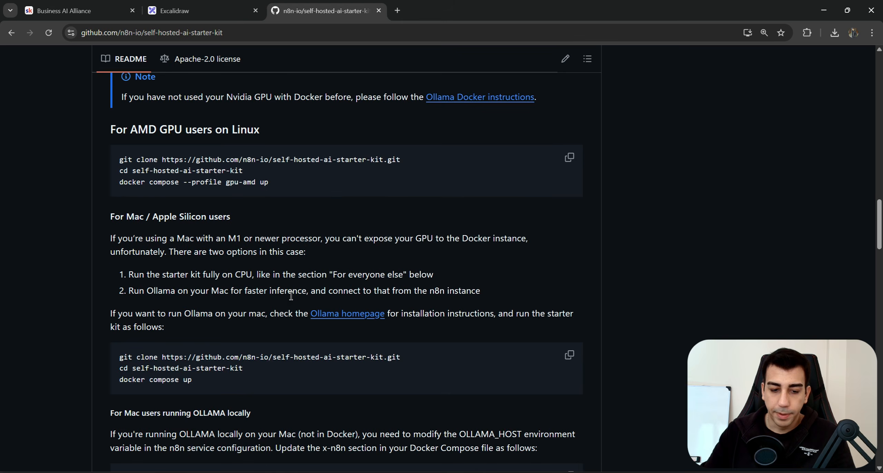
{"action": "scroll", "coordinate": [168, 245], "scroll_direction": "up", "scroll_amount": 2}
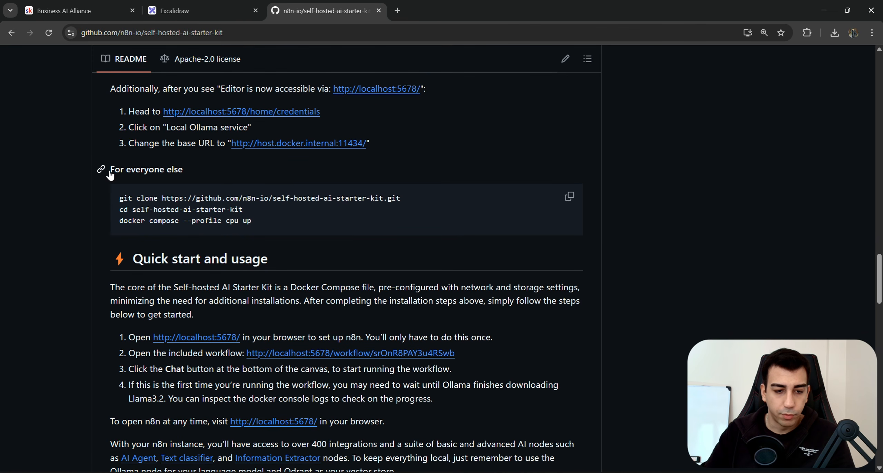
{"action": "left_click_drag", "start_coordinate": [115, 169], "coordinate": [173, 169]}
{"action": "scroll", "coordinate": [194, 206], "scroll_direction": "up", "scroll_amount": 1}
{"action": "scroll", "coordinate": [194, 206], "scroll_direction": "up", "scroll_amount": 2}
{"action": "left_click_drag", "start_coordinate": [204, 246], "coordinate": [207, 272]}
{"action": "left_click_drag", "start_coordinate": [206, 274], "coordinate": [123, 273]}
{"action": "left_click", "coordinate": [124, 304]}
Point out the git clone, cd self-hosted-ai-starter-kit and docker compose --profile cpu up commands.
{"action": "left_click_drag", "start_coordinate": [121, 305], "coordinate": [418, 306]}
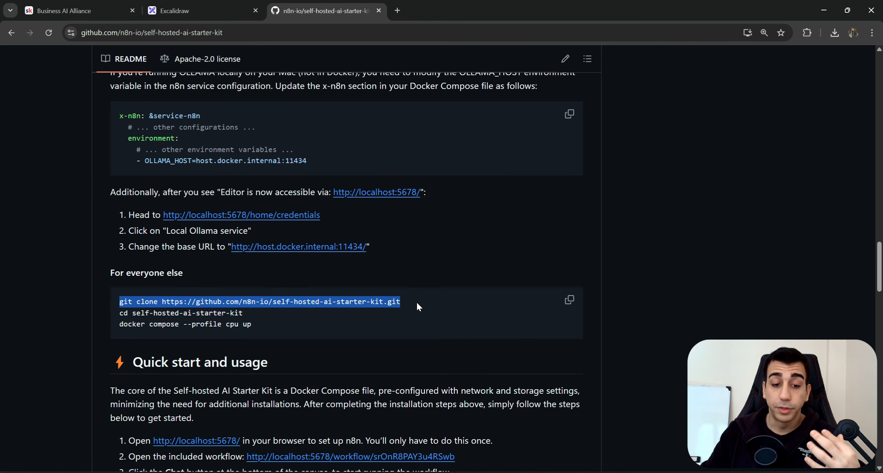
{"action": "left_click", "coordinate": [356, 319]}
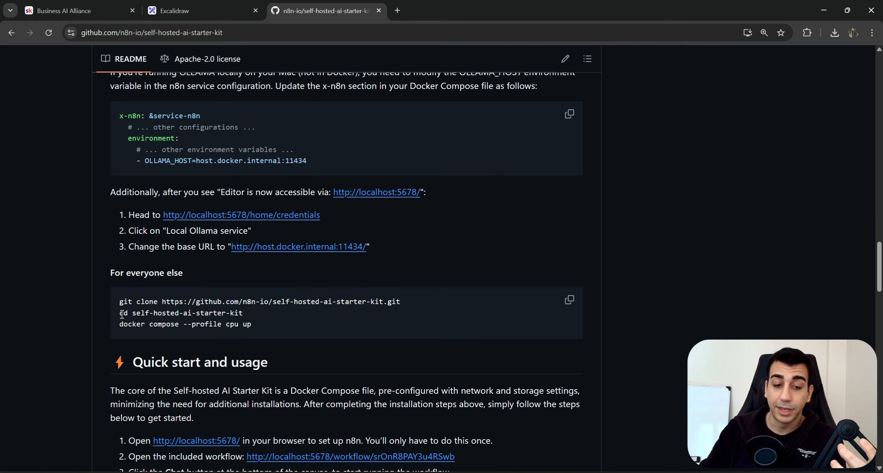
{"action": "mouse_move", "coordinate": [121, 313]}
{"action": "left_mouse_down"}
{"action": "mouse_move", "coordinate": [256, 315]}
{"action": "mouse_move", "coordinate": [132, 314]}
{"action": "left_mouse_up"}
{"action": "left_click", "coordinate": [258, 315]}
{"action": "left_click_drag", "start_coordinate": [259, 317], "coordinate": [115, 315]}
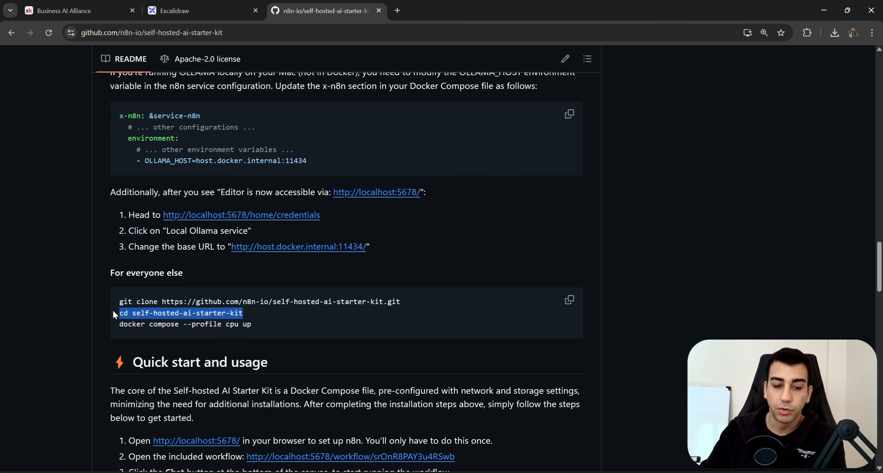
{"action": "left_click", "coordinate": [264, 330]}
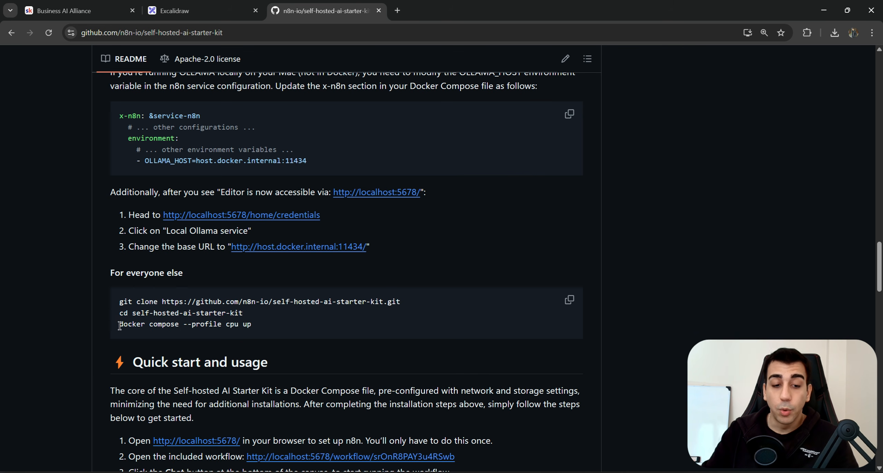
{"action": "mouse_move", "coordinate": [121, 324]}
{"action": "left_mouse_down"}
{"action": "mouse_move", "coordinate": [235, 324]}
{"action": "mouse_move", "coordinate": [119, 328]}
{"action": "left_mouse_up"}
{"action": "key", "text": "ctrl+c"}
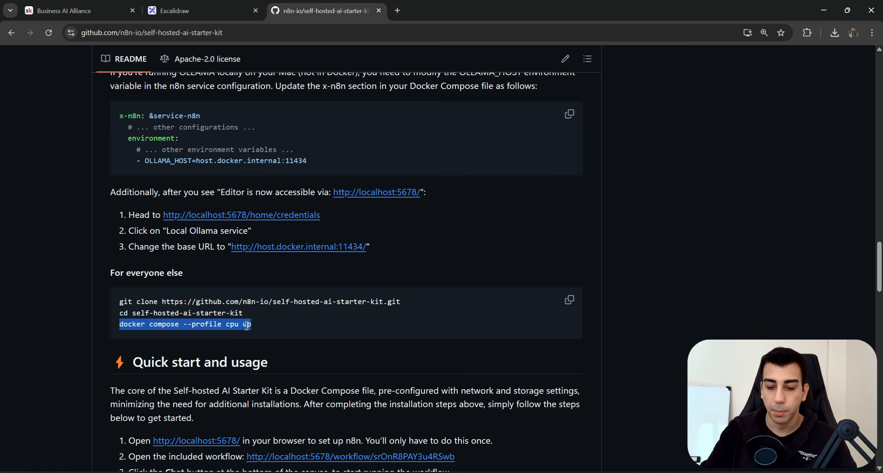
{"action": "left_click", "coordinate": [518, 472]}
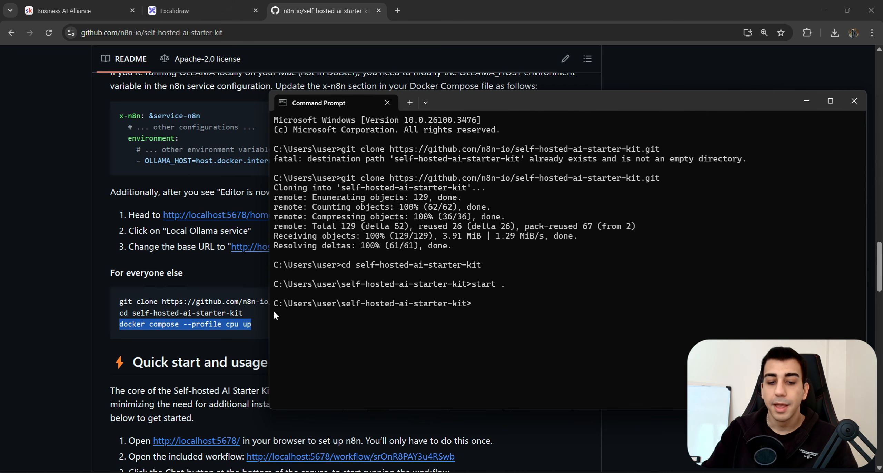
Open a terminal inside the self-hosted-ai-starter-kit folder from File Explorer's context menu.
{"action": "left_click_drag", "start_coordinate": [274, 304], "coordinate": [305, 303]}
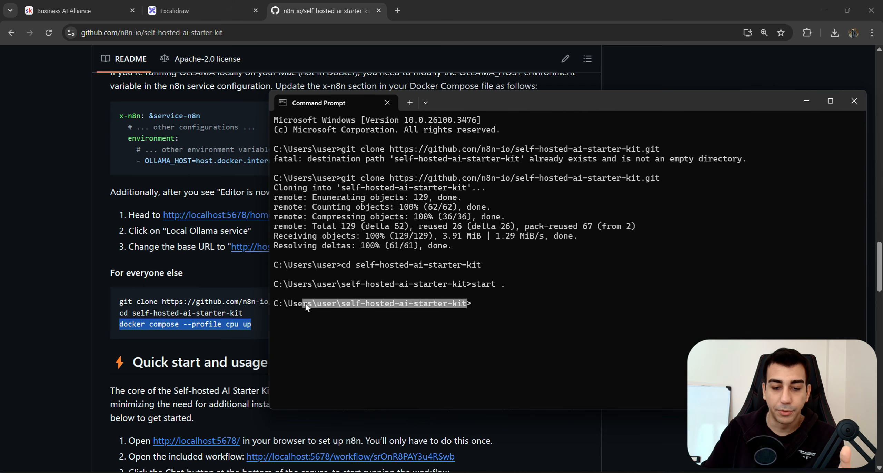
{"action": "left_click", "coordinate": [412, 307]}
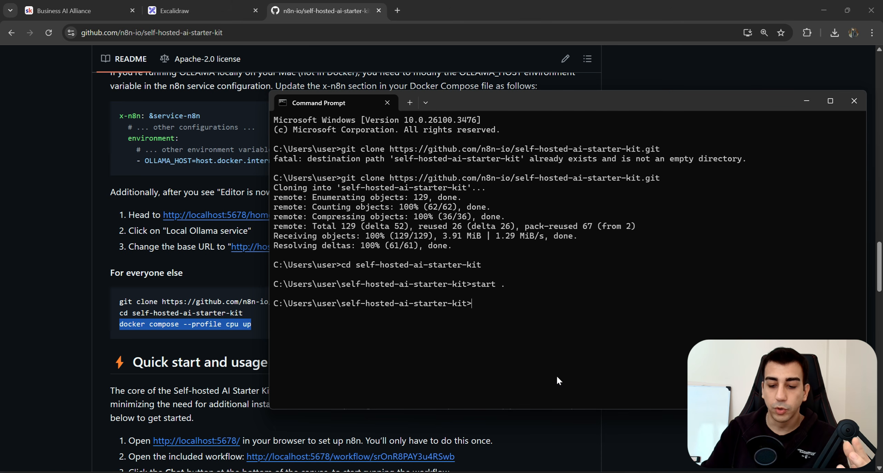
{"action": "left_click", "coordinate": [617, 462]}
{"action": "right_click", "coordinate": [337, 226]}
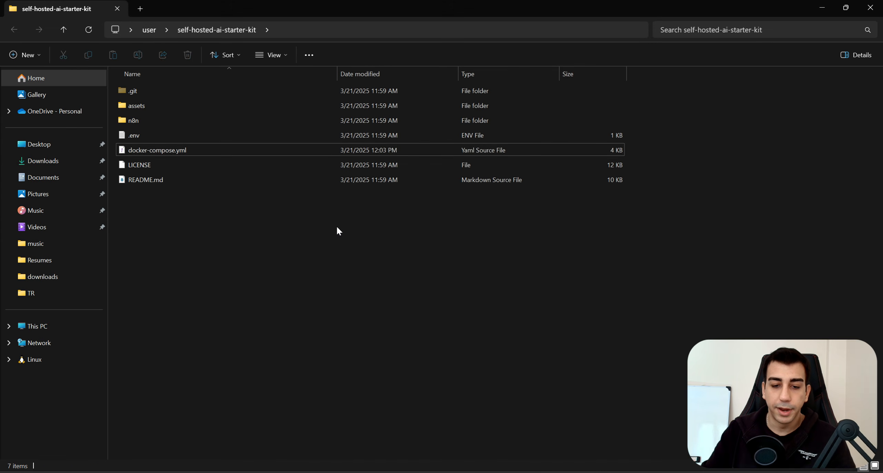
{"action": "left_click", "coordinate": [402, 365]}
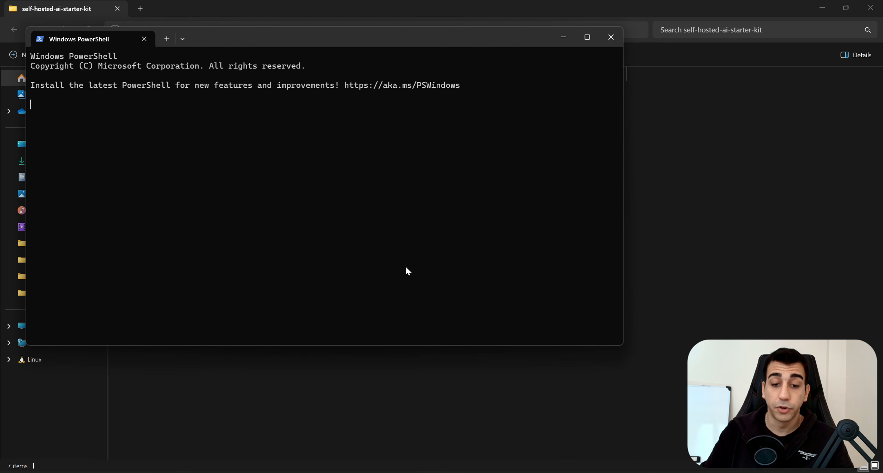
Run docker compose --profile cpu up so the six service images start pulling.
{"action": "left_click_drag", "start_coordinate": [356, 39], "coordinate": [524, 150]}
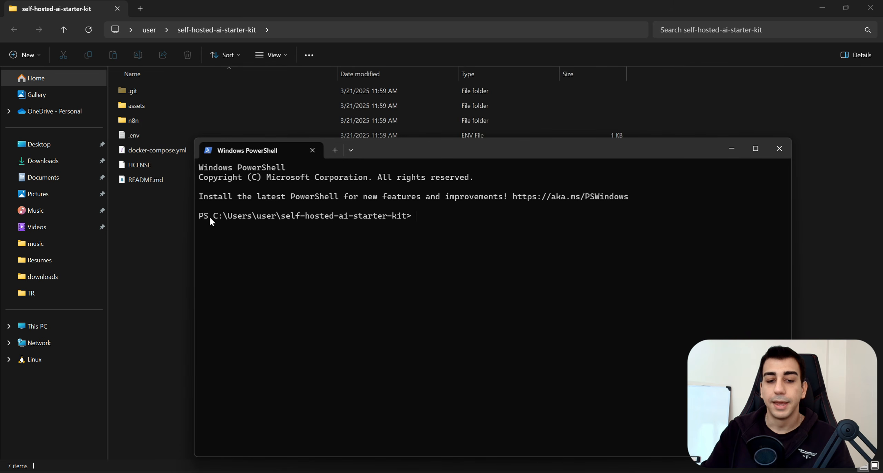
{"action": "left_click_drag", "start_coordinate": [210, 217], "coordinate": [420, 214]}
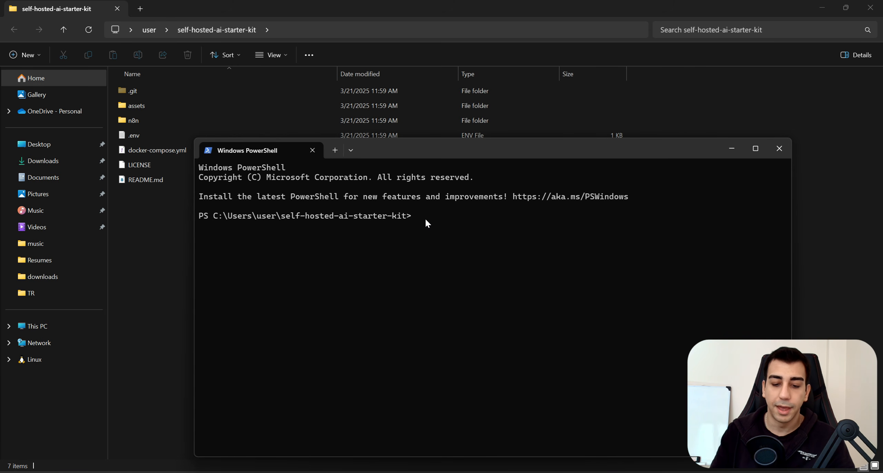
{"action": "key", "text": "ctrl+v"}
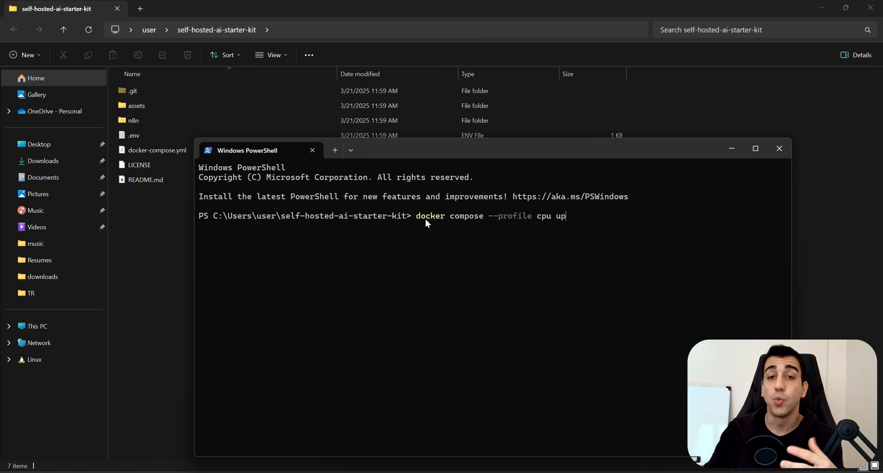
{"action": "key", "text": "Return"}
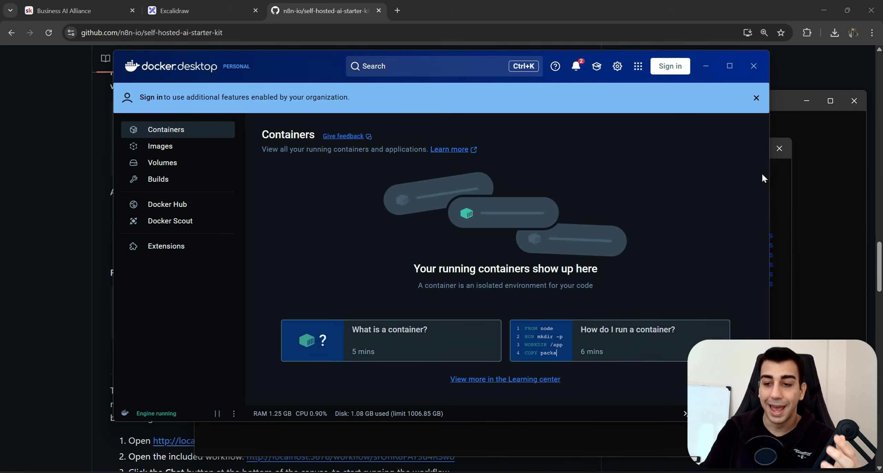
Reposition the PowerShell window over Docker Desktop, then close the terminal running the n8n stack.
{"action": "left_click", "coordinate": [777, 174]}
{"action": "left_click_drag", "start_coordinate": [555, 142], "coordinate": [536, 186]}
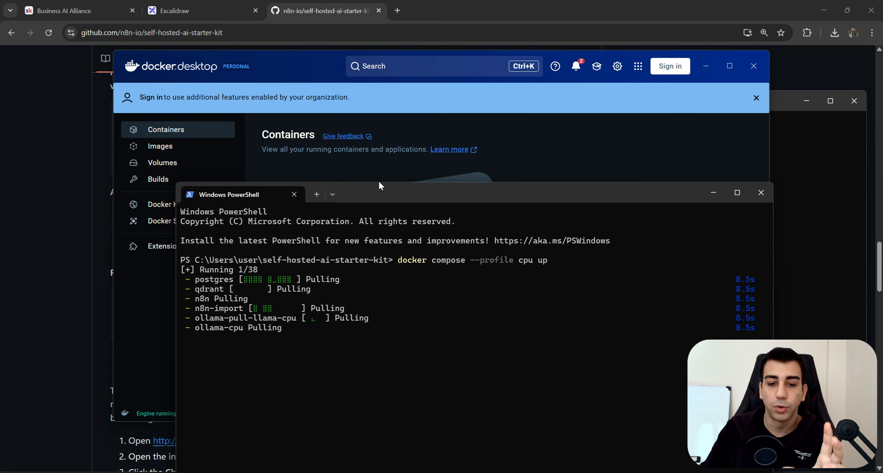
{"action": "left_click_drag", "start_coordinate": [379, 182], "coordinate": [376, 178]}
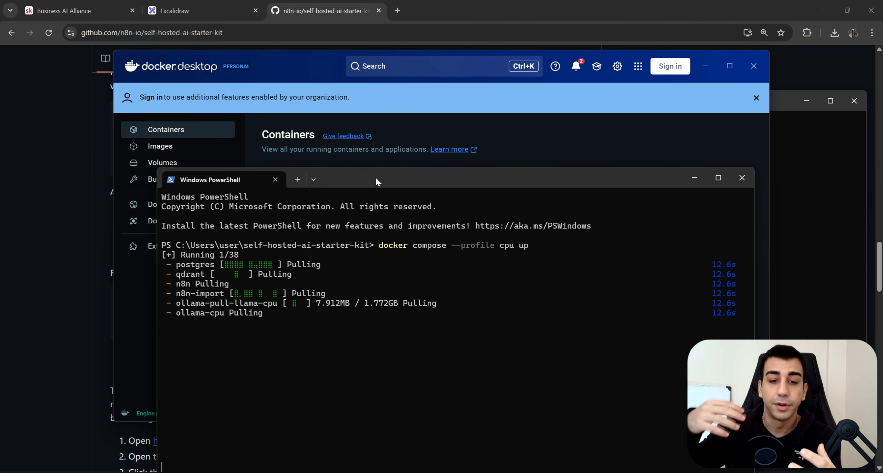
{"action": "left_click_drag", "start_coordinate": [375, 177], "coordinate": [427, 115]}
{"action": "mouse_move", "coordinate": [452, 259]}
{"action": "left_mouse_down"}
{"action": "mouse_move", "coordinate": [205, 187]}
{"action": "mouse_move", "coordinate": [450, 261]}
{"action": "left_mouse_up"}
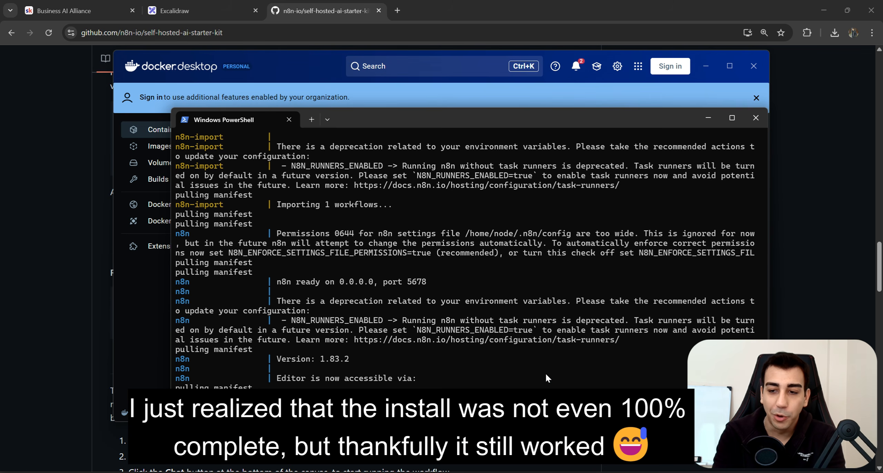
{"action": "left_click", "coordinate": [755, 118]}
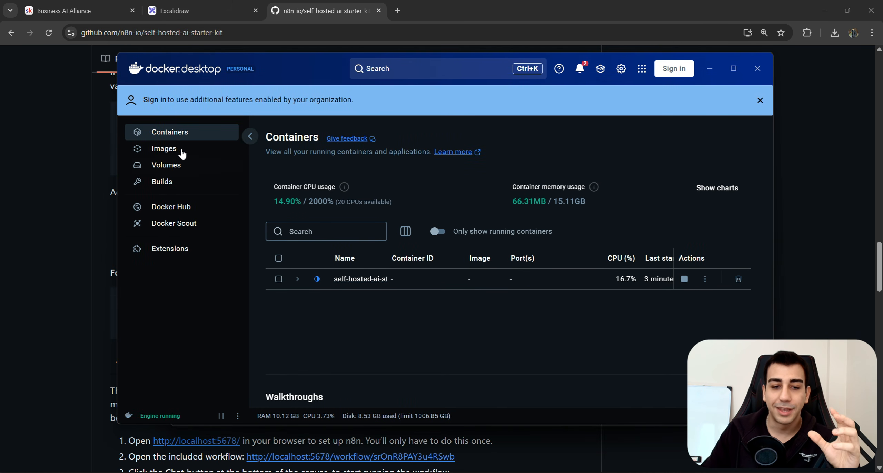
Dismiss the sign-in banner, maximize Docker Desktop and look over the ollama container.
{"action": "left_click", "coordinate": [760, 100]}
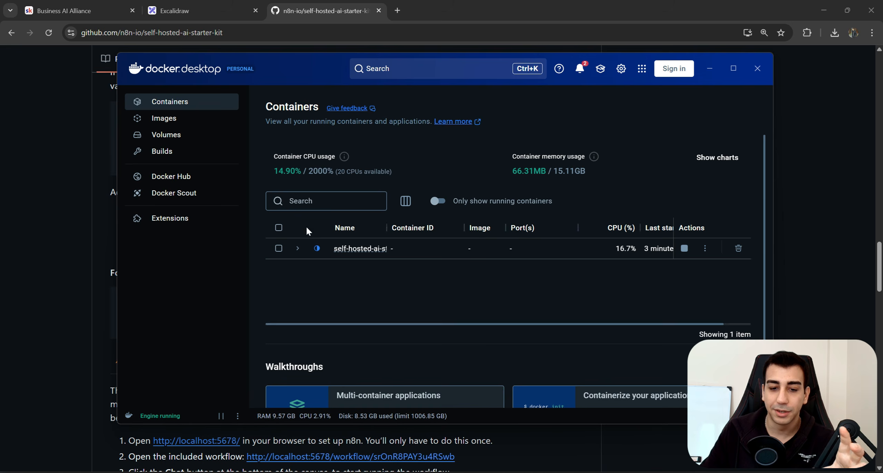
{"action": "left_click", "coordinate": [733, 68]}
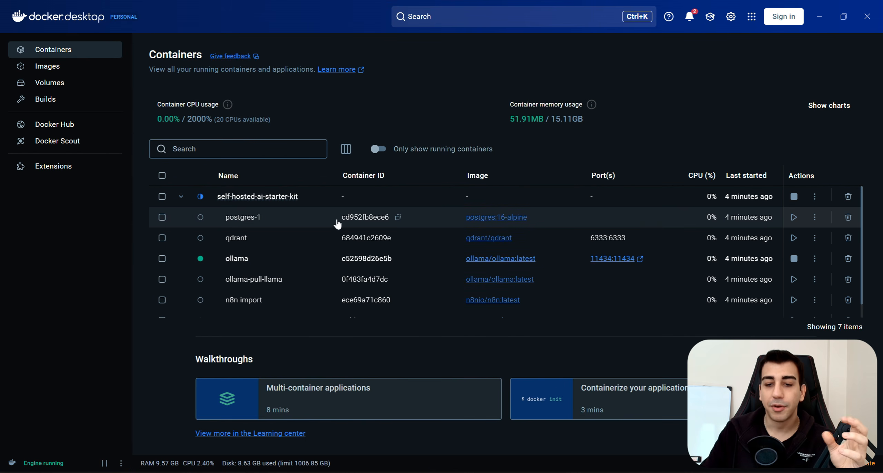
{"action": "scroll", "coordinate": [557, 207], "scroll_direction": "down", "scroll_amount": 1}
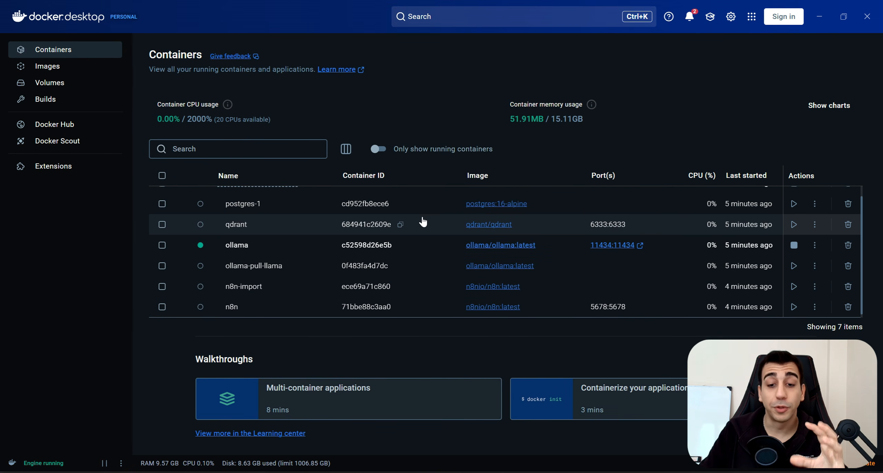
{"action": "scroll", "coordinate": [408, 229], "scroll_direction": "up", "scroll_amount": 1}
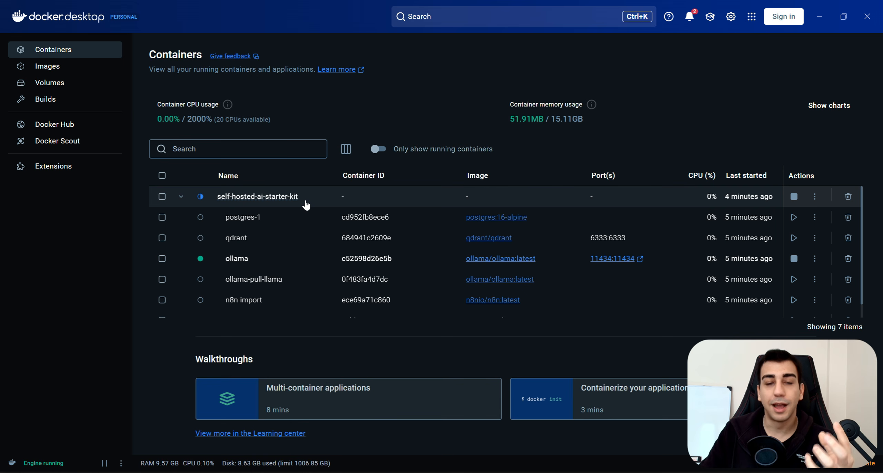
{"action": "scroll", "coordinate": [306, 207], "scroll_direction": "down", "scroll_amount": 1}
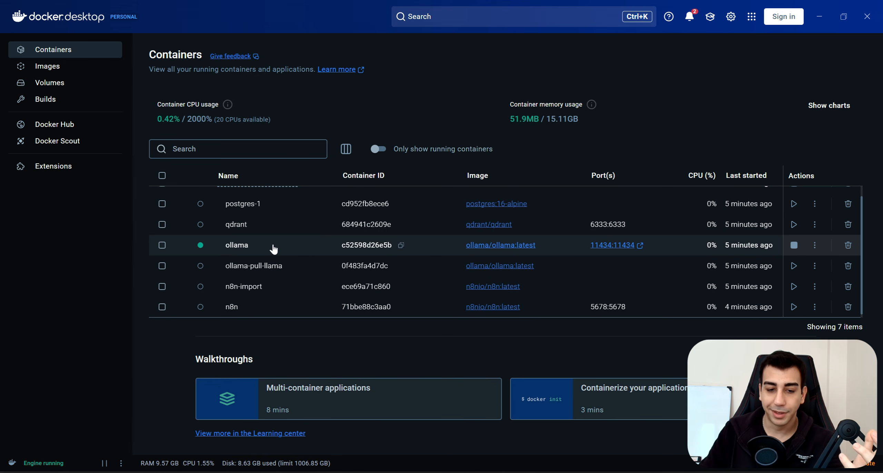
{"action": "double_click", "coordinate": [229, 250]}
{"action": "key", "text": "alt+Left"}
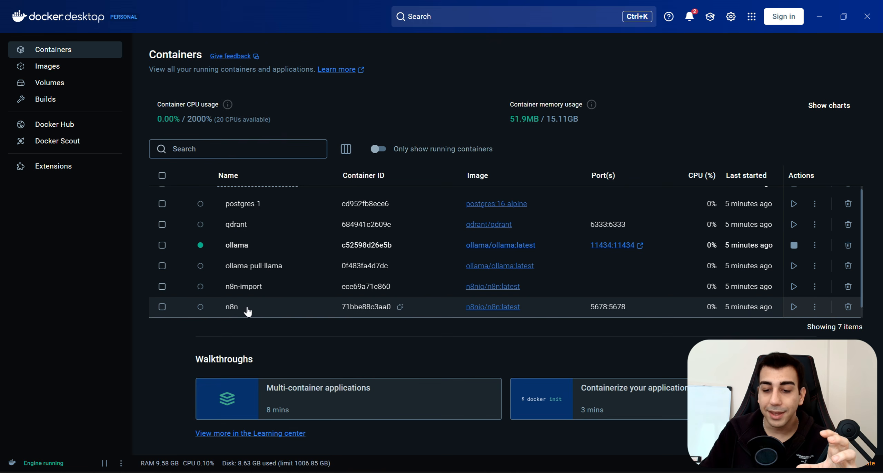
Review the n8n and n8n-import container logs, noting n8n's 5678:5678 port mapping.
{"action": "left_click", "coordinate": [607, 306]}
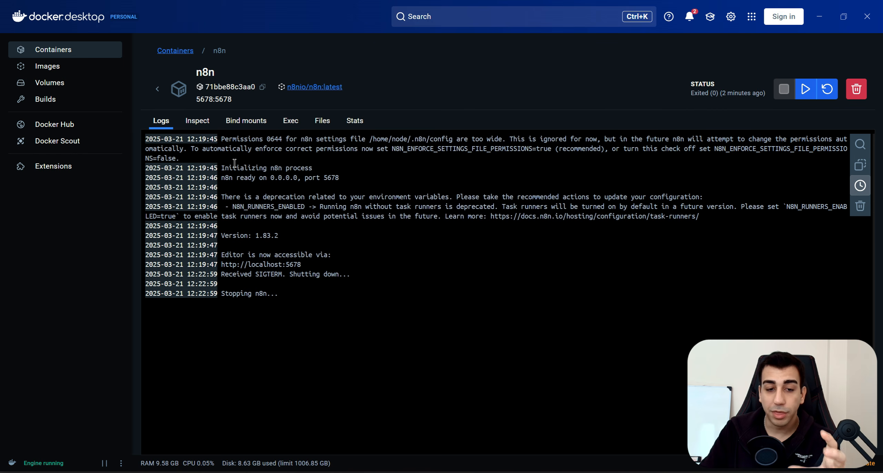
{"action": "left_click", "coordinate": [158, 89]}
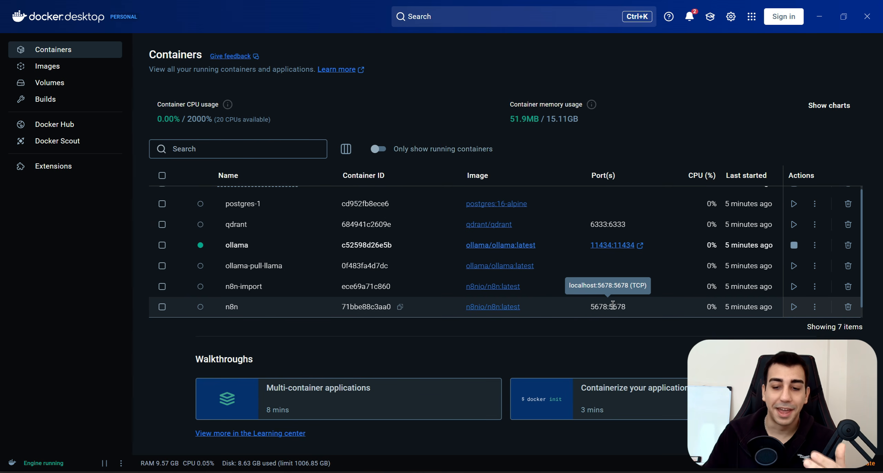
{"action": "left_click", "coordinate": [605, 306]}
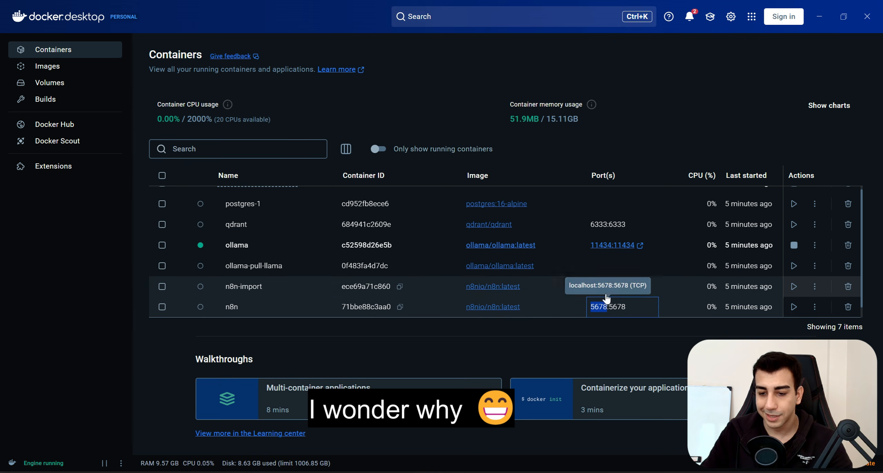
{"action": "left_click", "coordinate": [607, 291]}
{"action": "key", "text": "alt+Left"}
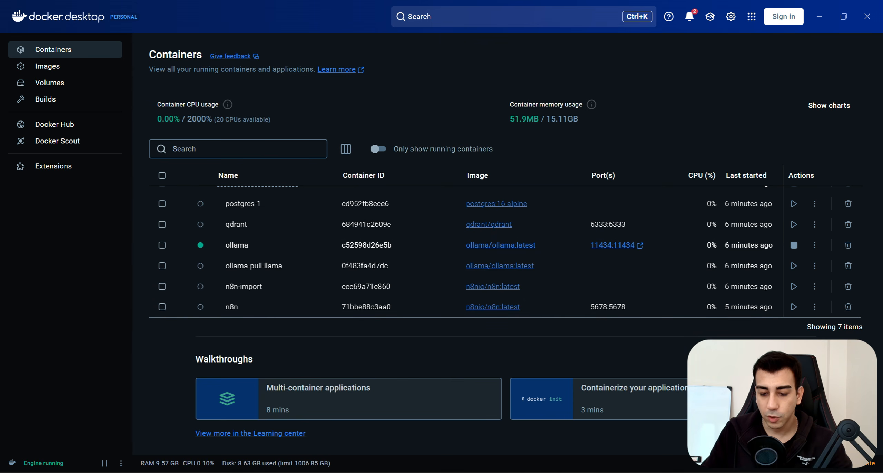
{"action": "key", "text": "alt+Tab"}
Load localhost:5678 in a new Chrome tab, where the connection is refused.
{"action": "left_click", "coordinate": [400, 10]}
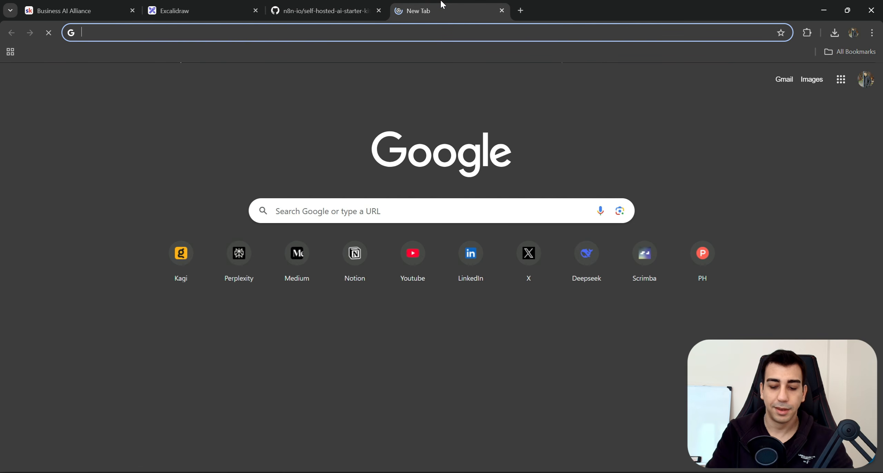
{"action": "type", "text": "localhost:5678"}
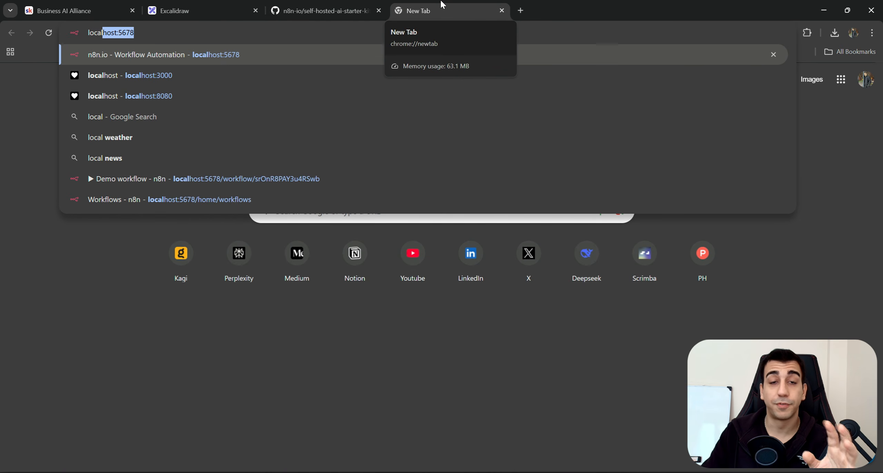
{"action": "left_click", "coordinate": [188, 29]}
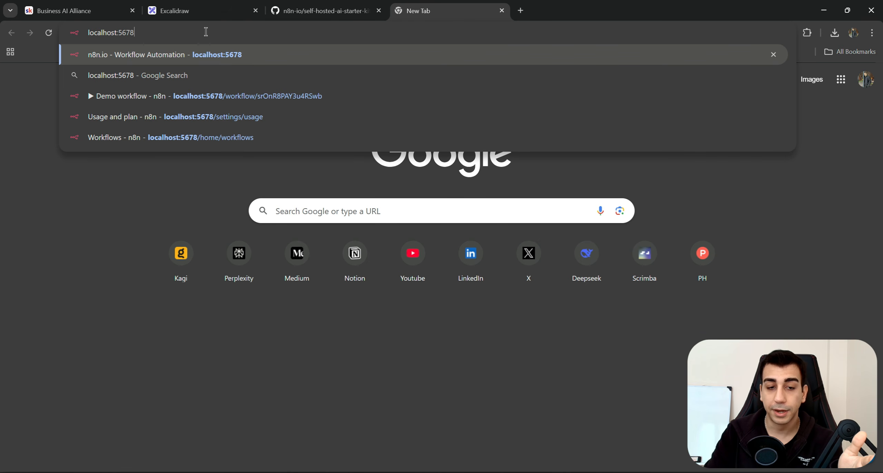
{"action": "key", "text": "Return"}
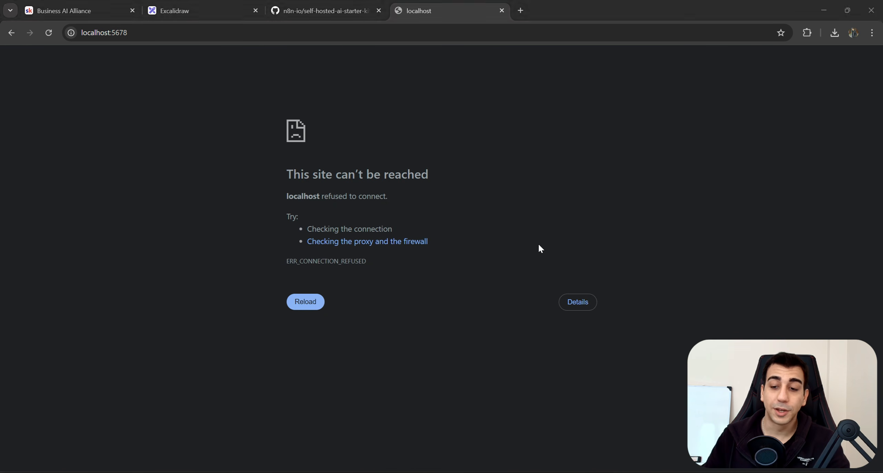
{"action": "key", "text": "alt+Tab"}
{"action": "scroll", "coordinate": [648, 293], "scroll_direction": "up", "scroll_amount": 1}
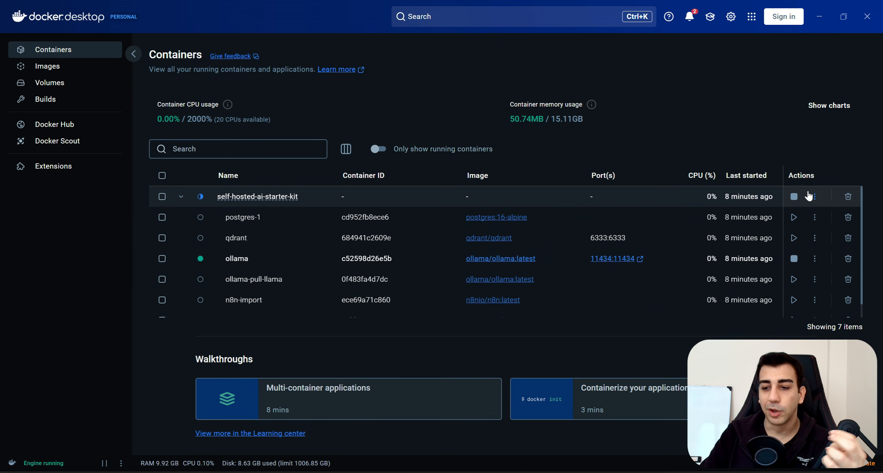
Stop the whole self-hosted-ai-starter-kit stack after checking n8n's 5678:5678 port.
{"action": "scroll", "coordinate": [588, 247], "scroll_direction": "down", "scroll_amount": 1}
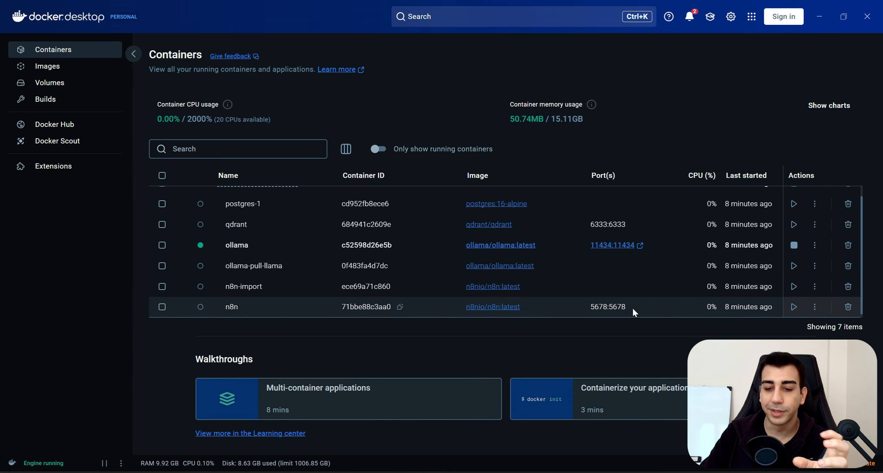
{"action": "left_click_drag", "start_coordinate": [631, 307], "coordinate": [592, 308]}
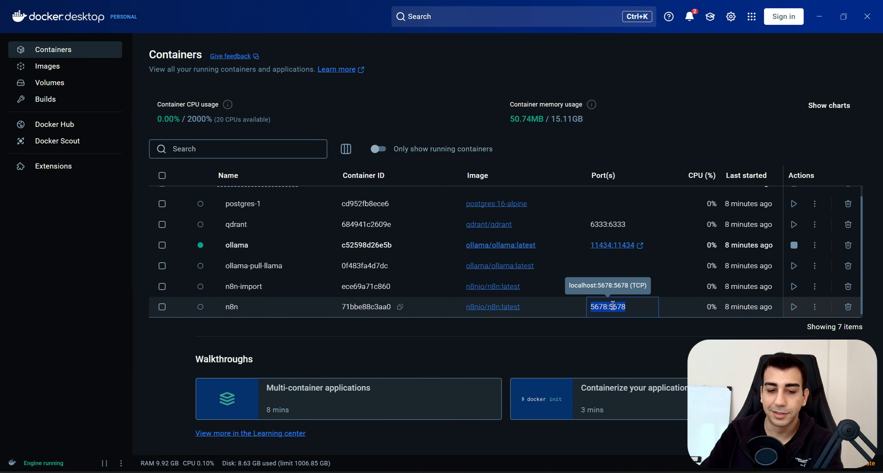
{"action": "scroll", "coordinate": [524, 280], "scroll_direction": "up", "scroll_amount": 1}
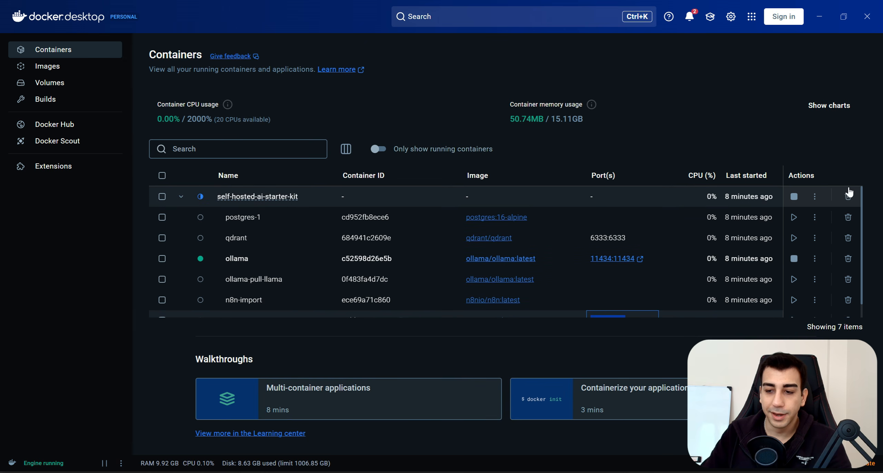
{"action": "left_click", "coordinate": [794, 196]}
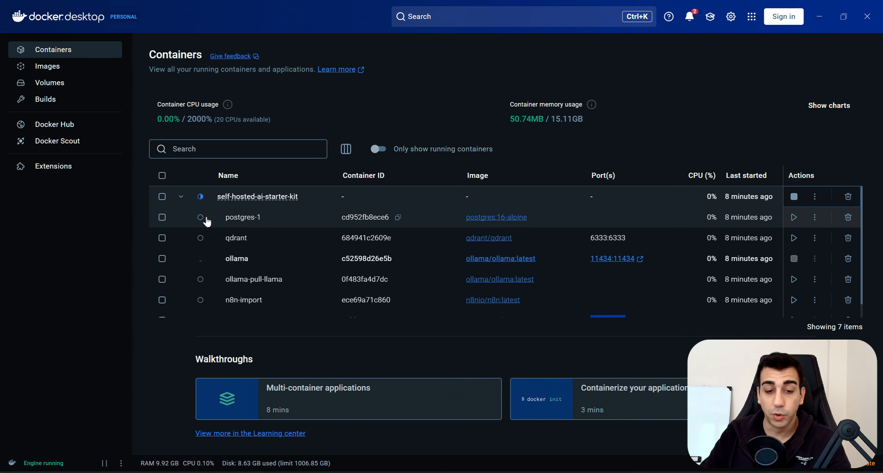
{"action": "left_click", "coordinate": [180, 197]}
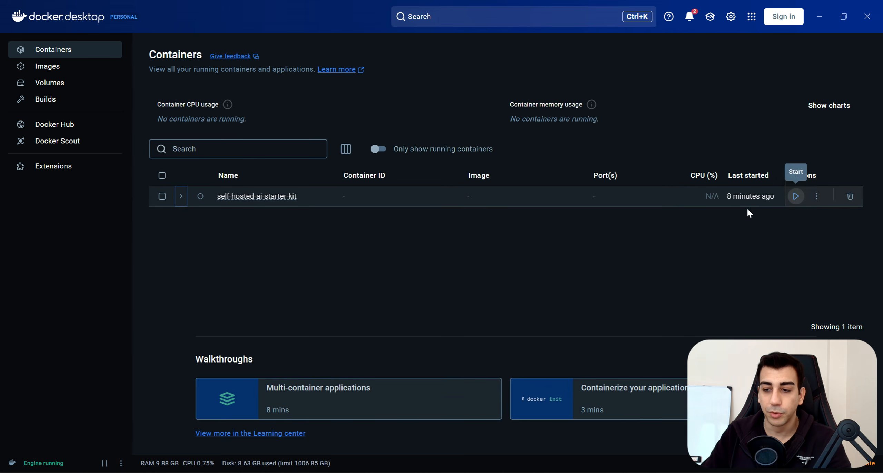
{"action": "scroll", "coordinate": [790, 232], "scroll_direction": "down", "scroll_amount": 1}
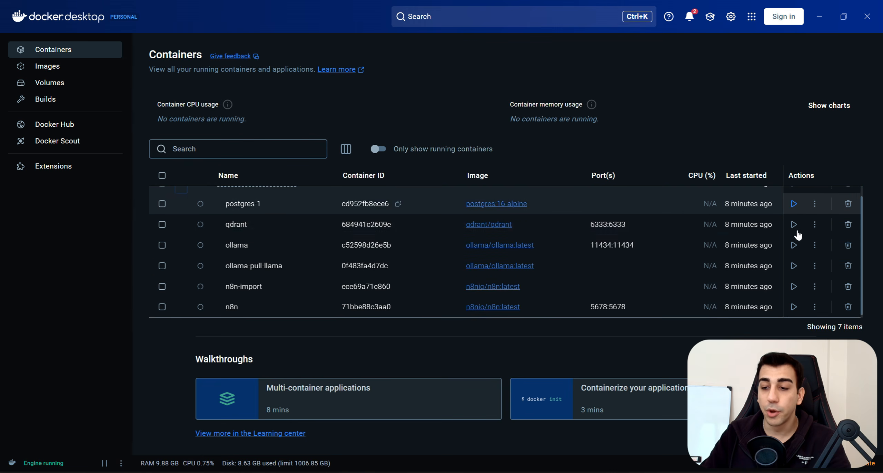
{"action": "scroll", "coordinate": [795, 214], "scroll_direction": "up", "scroll_amount": 1}
Start the starter-kit stack again and confirm its containers come back up.
{"action": "left_click", "coordinate": [794, 203]}
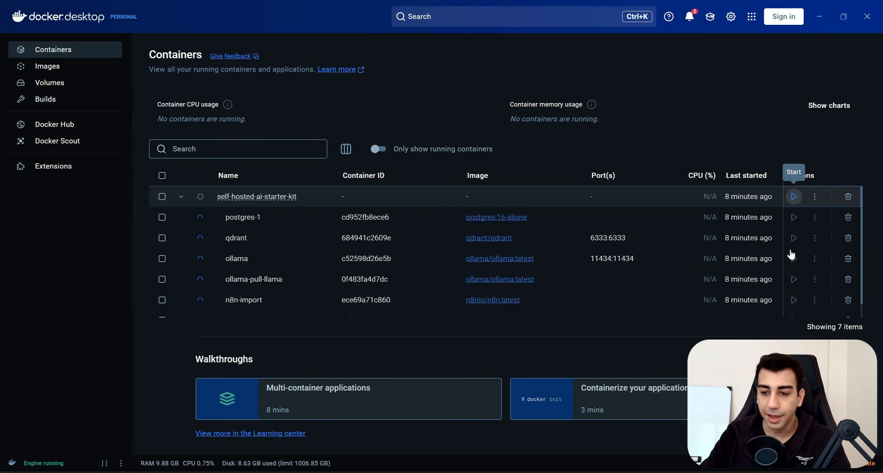
{"action": "scroll", "coordinate": [781, 223], "scroll_direction": "down", "scroll_amount": 1}
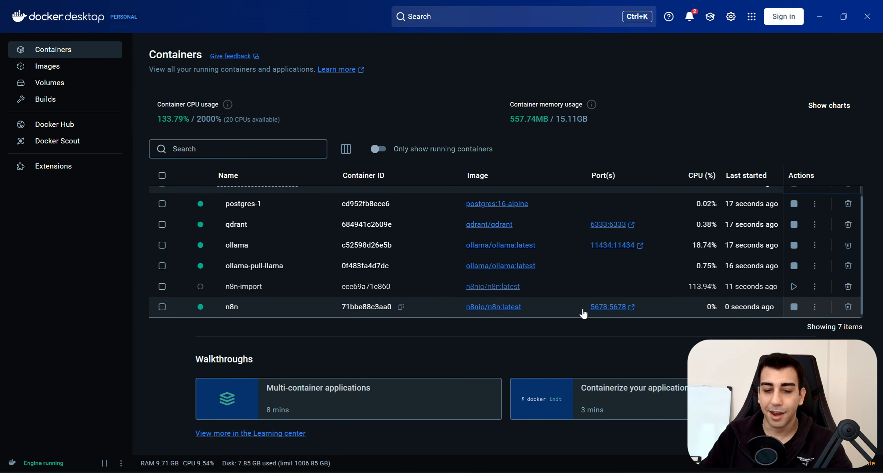
{"action": "scroll", "coordinate": [603, 246], "scroll_direction": "up", "scroll_amount": 1}
{"action": "scroll", "coordinate": [632, 244], "scroll_direction": "down", "scroll_amount": 1}
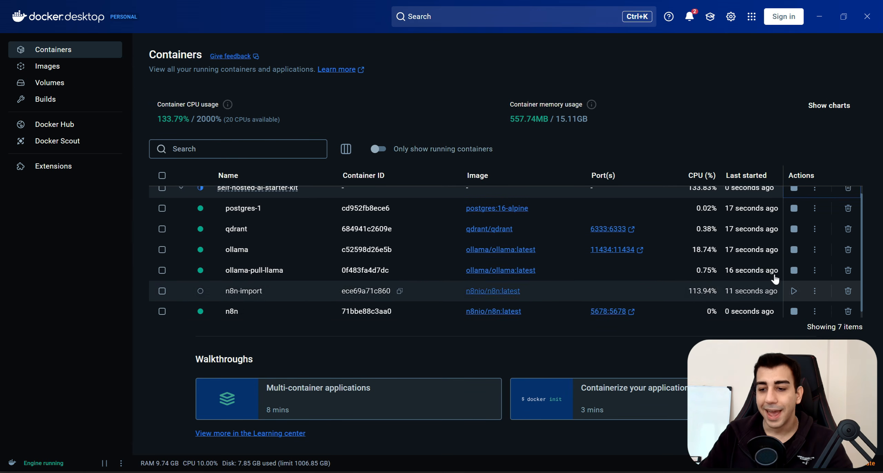
{"action": "scroll", "coordinate": [794, 214], "scroll_direction": "up", "scroll_amount": 1}
{"action": "scroll", "coordinate": [804, 195], "scroll_direction": "down", "scroll_amount": 1}
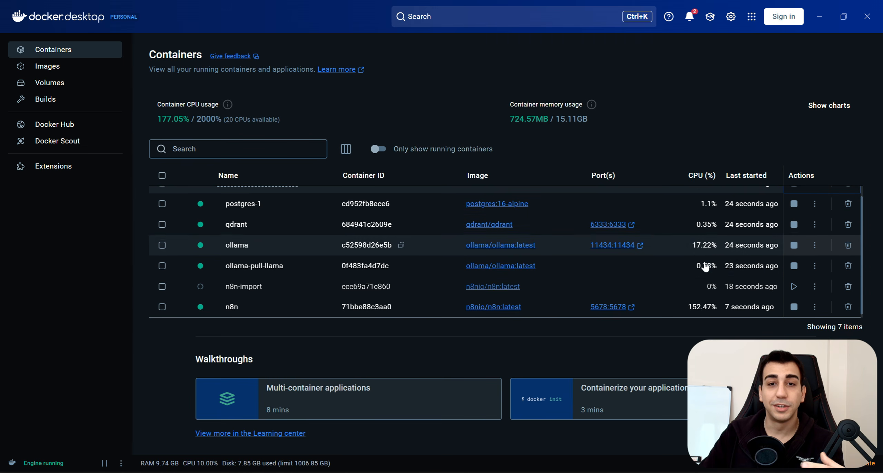
Open n8n at localhost:5678 and enter the owner's e-mail address in the setup form.
{"action": "left_click", "coordinate": [610, 307]}
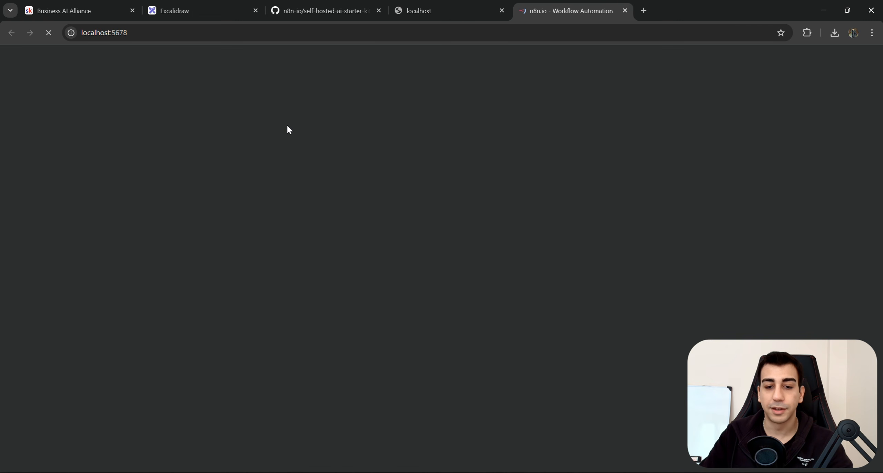
{"action": "left_click", "coordinate": [389, 167]}
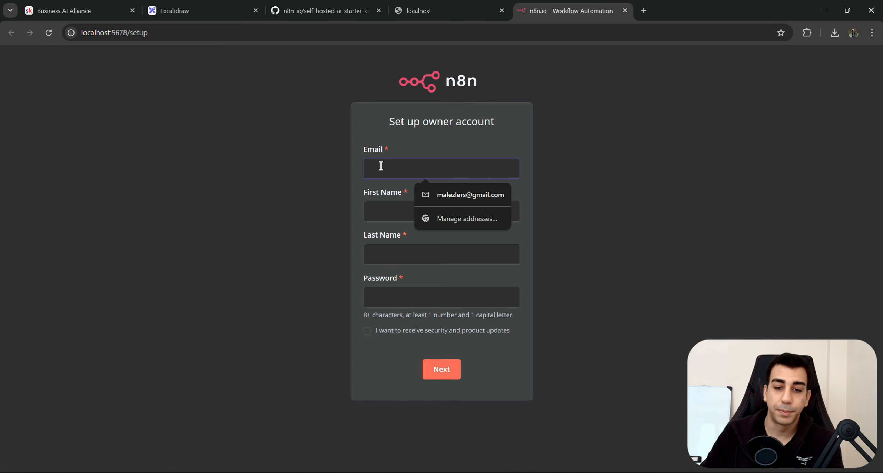
{"action": "left_click_drag", "start_coordinate": [381, 133], "coordinate": [502, 135]}
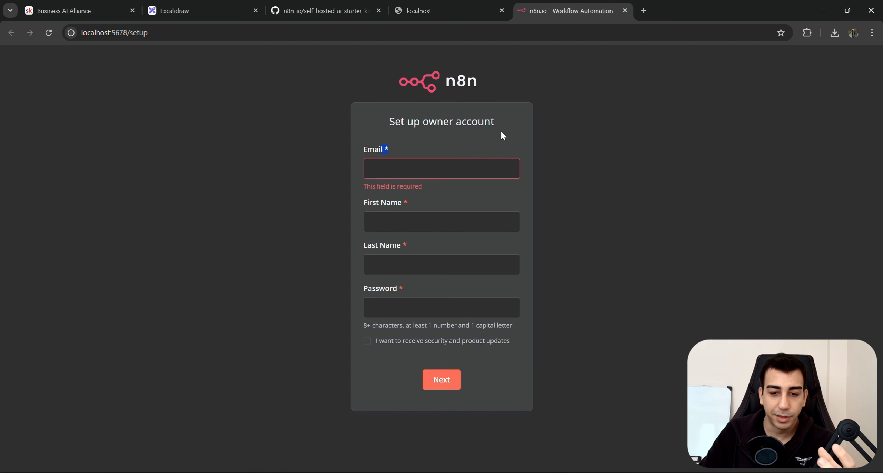
{"action": "left_click", "coordinate": [452, 149]}
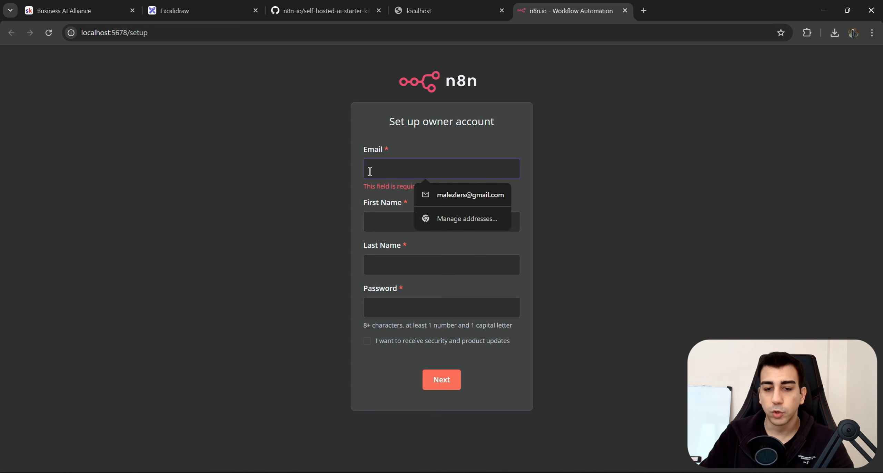
{"action": "type", "text": "mahmut"}
{"action": "key", "text": "Down"}
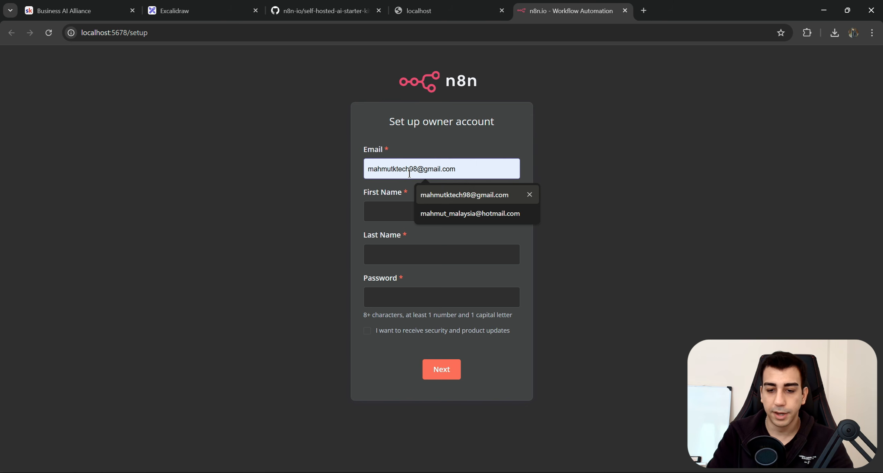
{"action": "key", "text": "Return"}
Fill in the owner's first name, last name and password, then submit the account form.
{"action": "left_click", "coordinate": [434, 206]}
{"action": "type", "text": "Mahmut"}
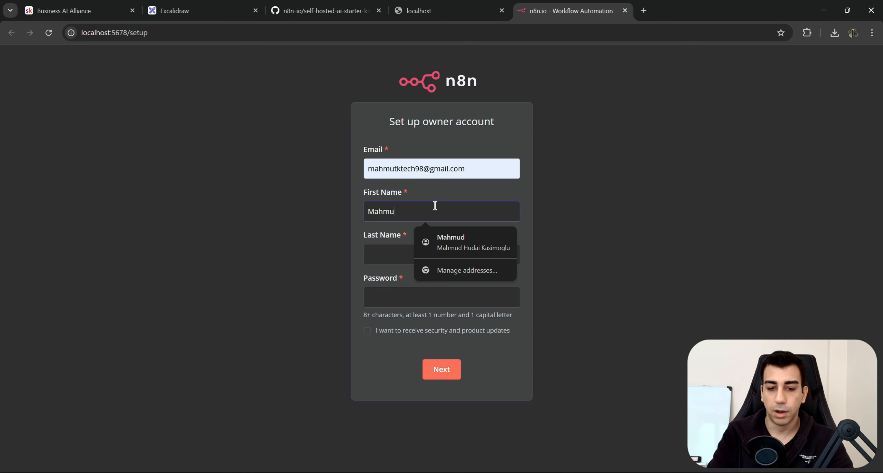
{"action": "key", "text": "Tab"}
{"action": "type", "text": "Kasimoglu"}
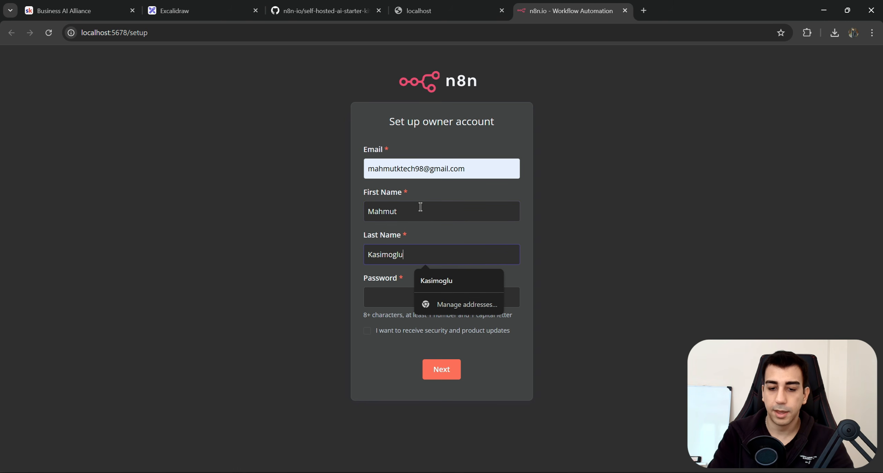
{"action": "key", "text": "Tab"}
{"action": "type", "text": "••••"}
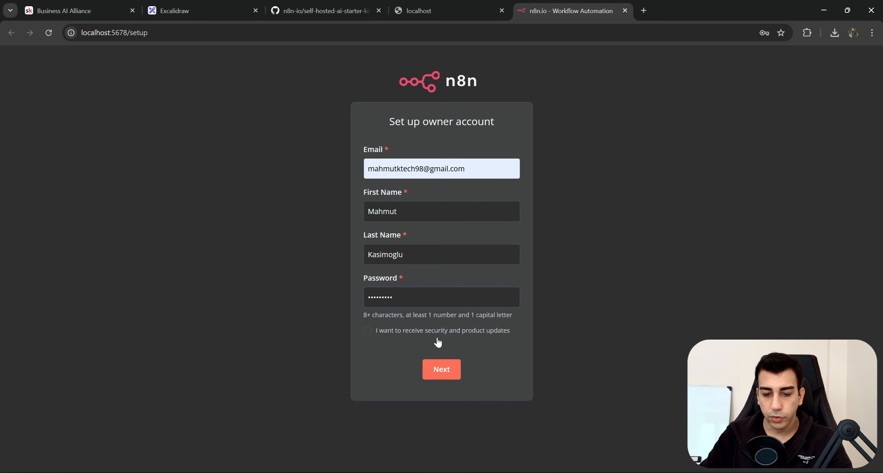
{"action": "left_click", "coordinate": [509, 362]}
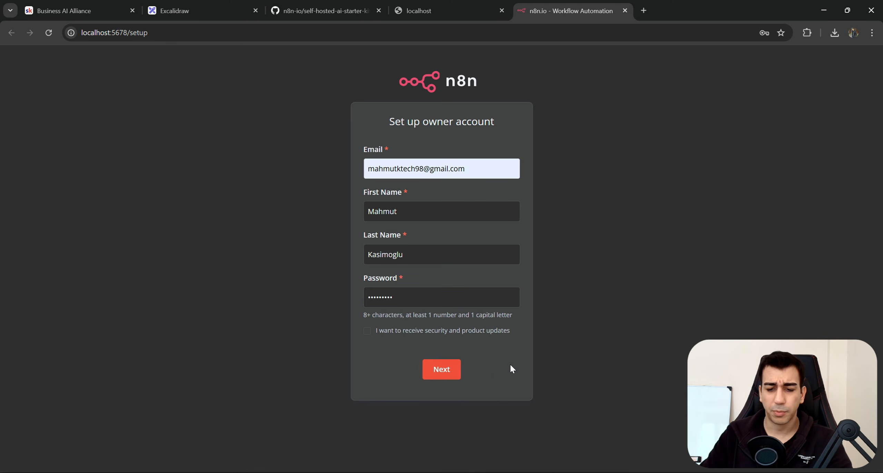
{"action": "left_click", "coordinate": [455, 371]}
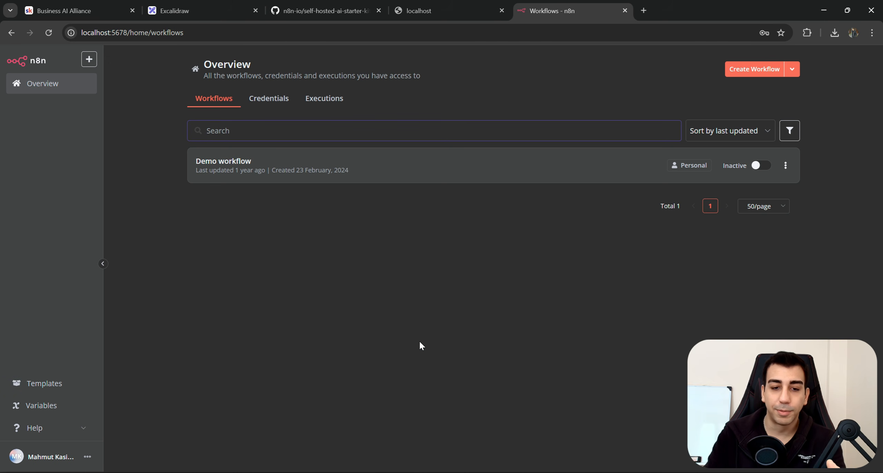
Open the Demo workflow, nudge the Ollama Chat Model node left and select all three nodes.
{"action": "left_click", "coordinate": [256, 165]}
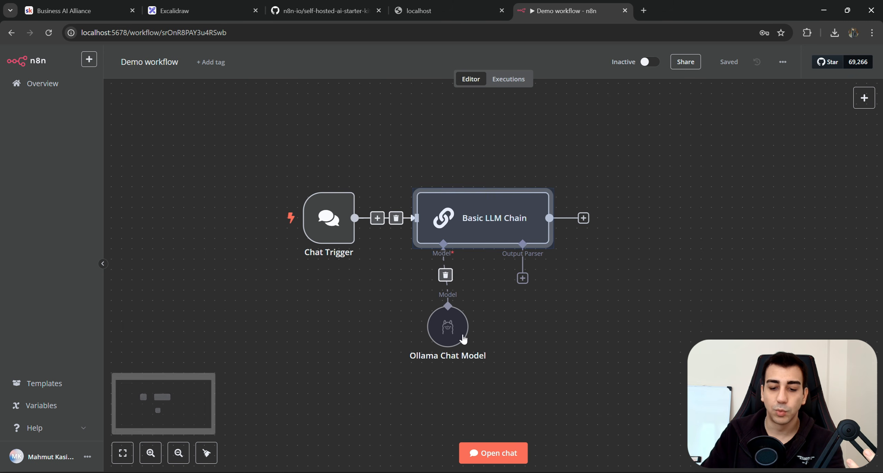
{"action": "left_click_drag", "start_coordinate": [449, 335], "coordinate": [439, 334]}
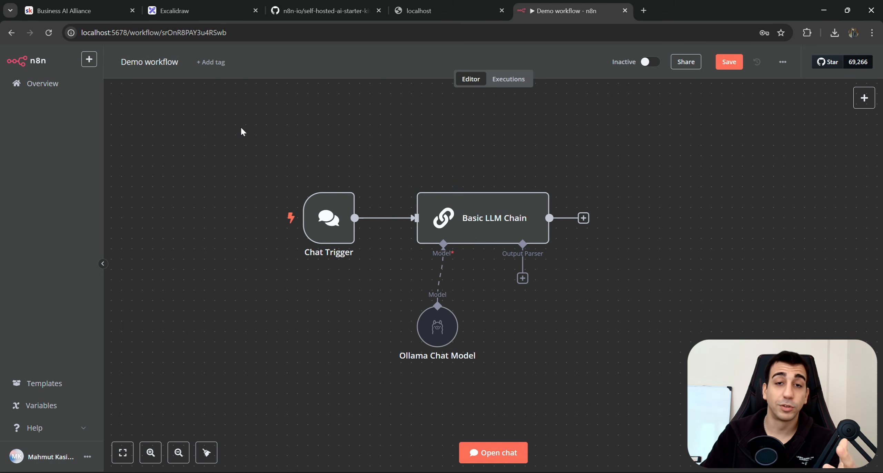
{"action": "left_click_drag", "start_coordinate": [241, 128], "coordinate": [639, 407]}
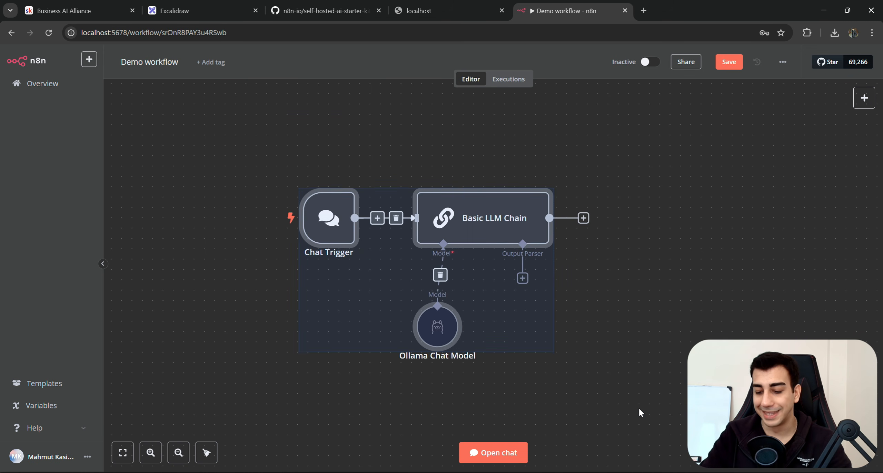
Delete the selected nodes, check the step outline in Excalidraw and return to n8n.
{"action": "key", "text": "Delete"}
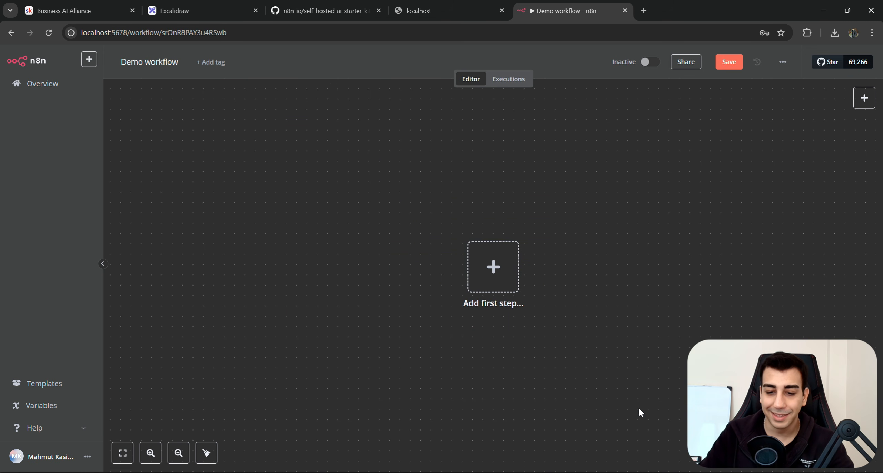
{"action": "left_click", "coordinate": [181, 11]}
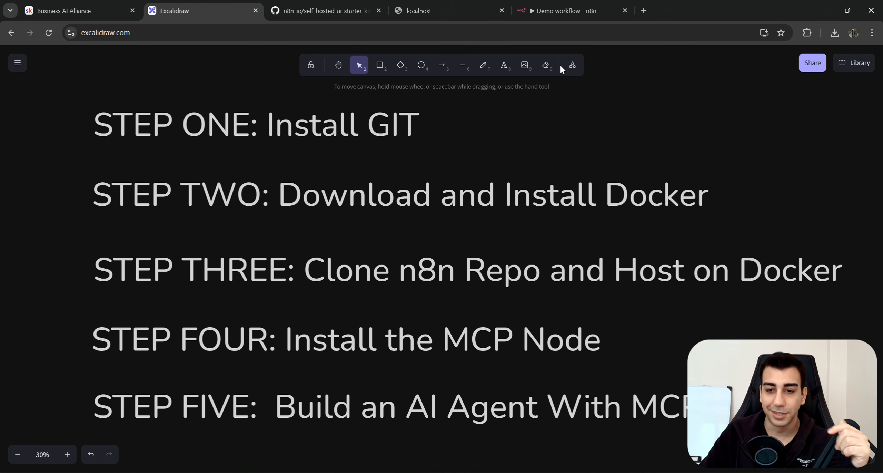
{"action": "left_click", "coordinate": [565, 10]}
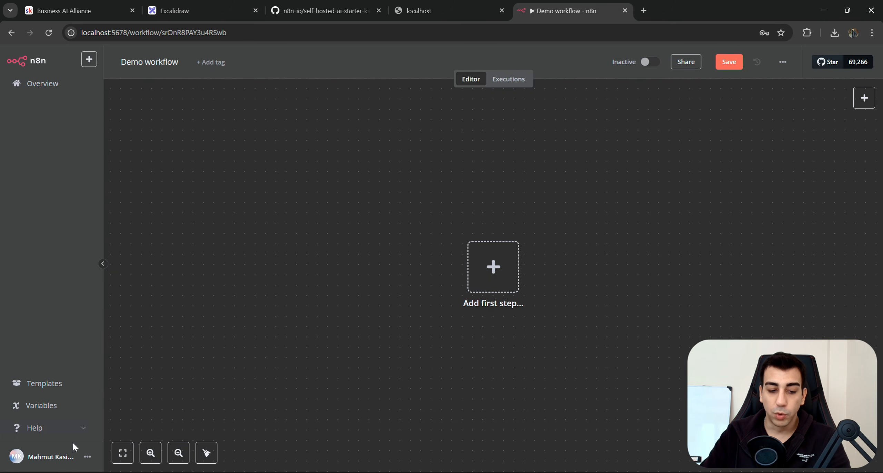
Go to Settings leaving the workflow without saving, and start a community node install from Community nodes.
{"action": "left_click", "coordinate": [88, 457]}
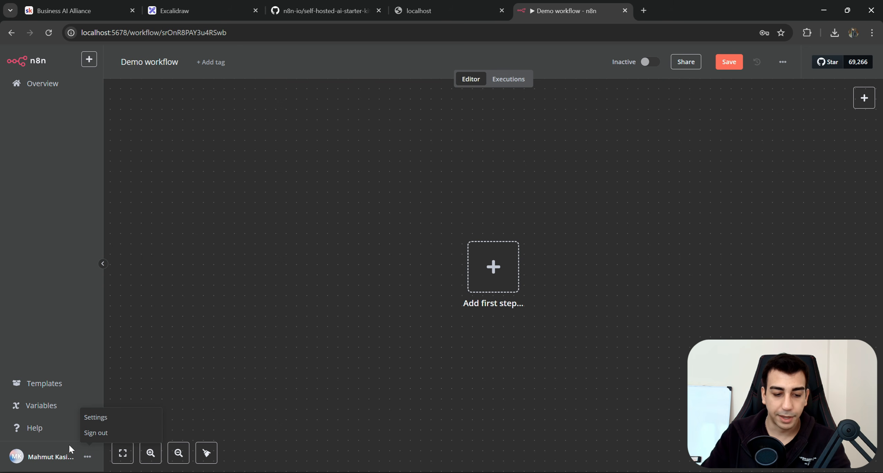
{"action": "left_click", "coordinate": [96, 418]}
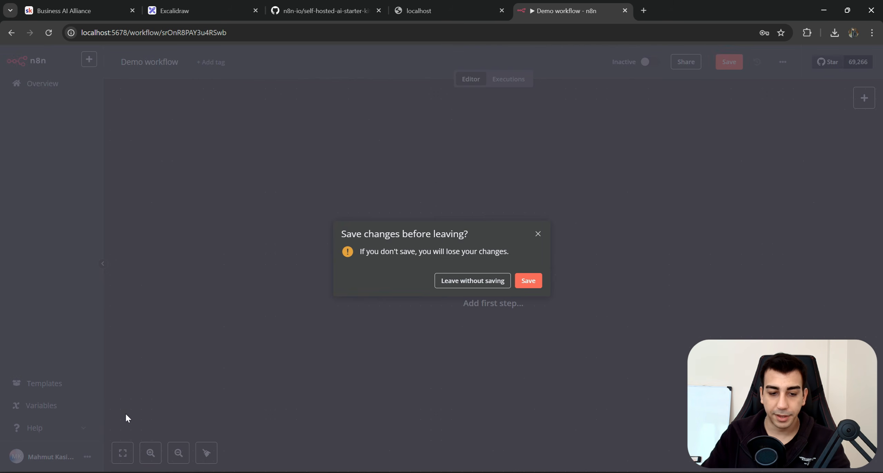
{"action": "left_click", "coordinate": [486, 282]}
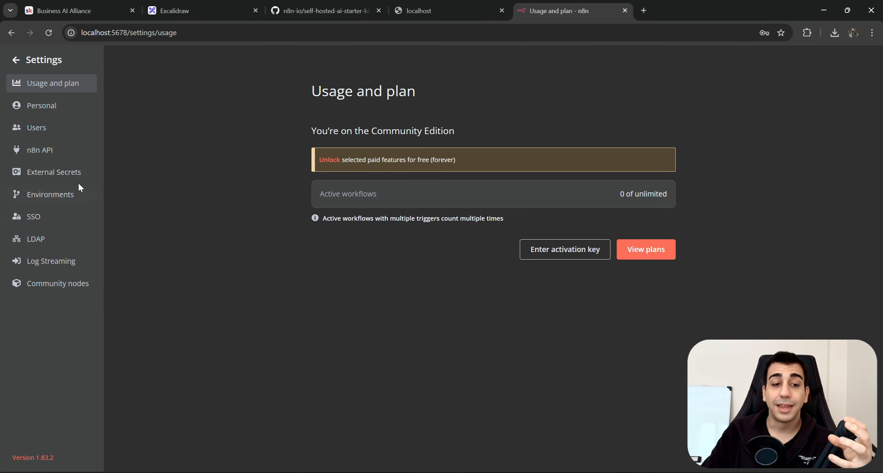
{"action": "left_click", "coordinate": [68, 291]}
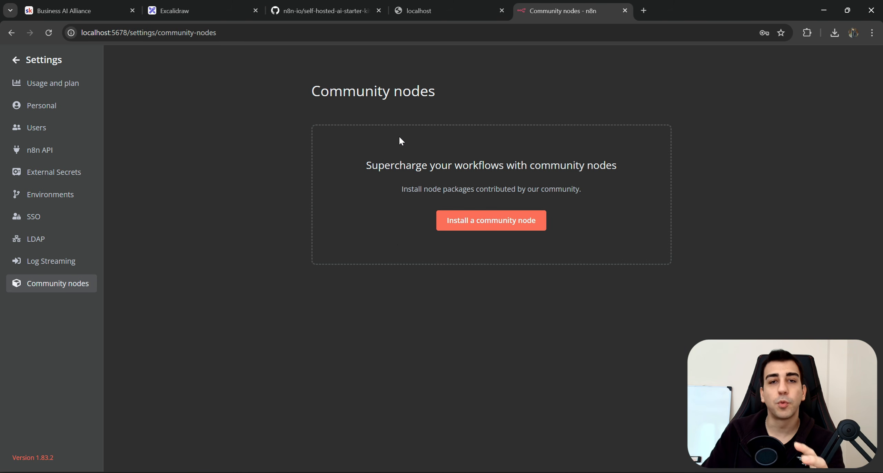
{"action": "left_click", "coordinate": [491, 223]}
Focus the npm package name field and browse n8n community node packages on npmjs.com.
{"action": "left_click", "coordinate": [459, 254]}
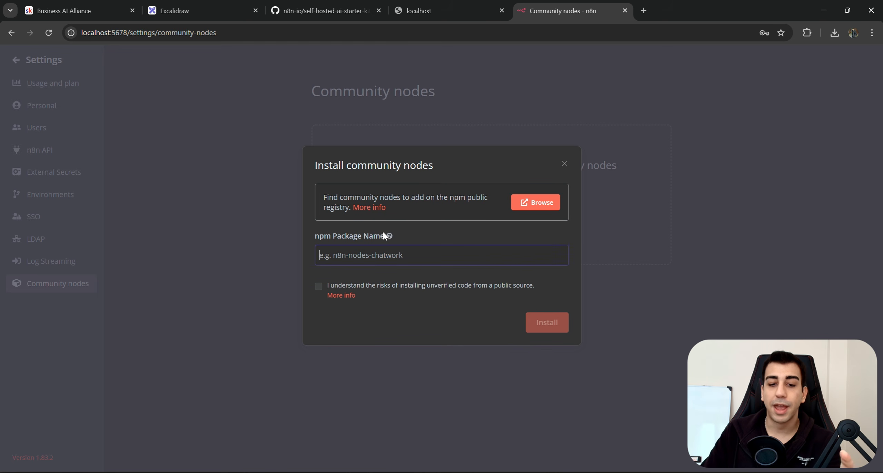
{"action": "left_click", "coordinate": [407, 249]}
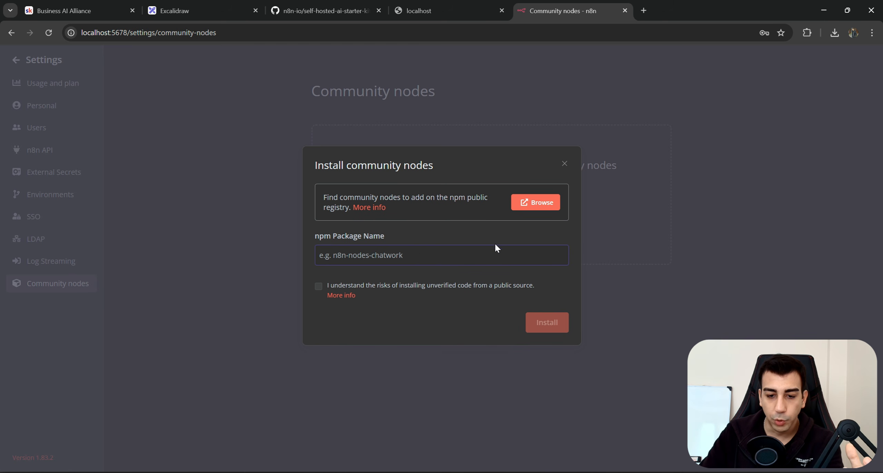
{"action": "left_click", "coordinate": [534, 207]}
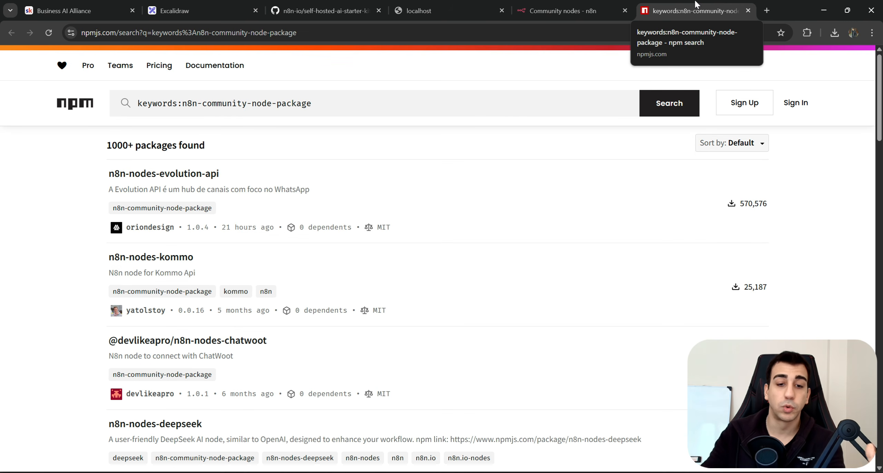
Add MCP to the keywords:n8n-community-node-package search on npm and run it.
{"action": "left_click", "coordinate": [538, 102]}
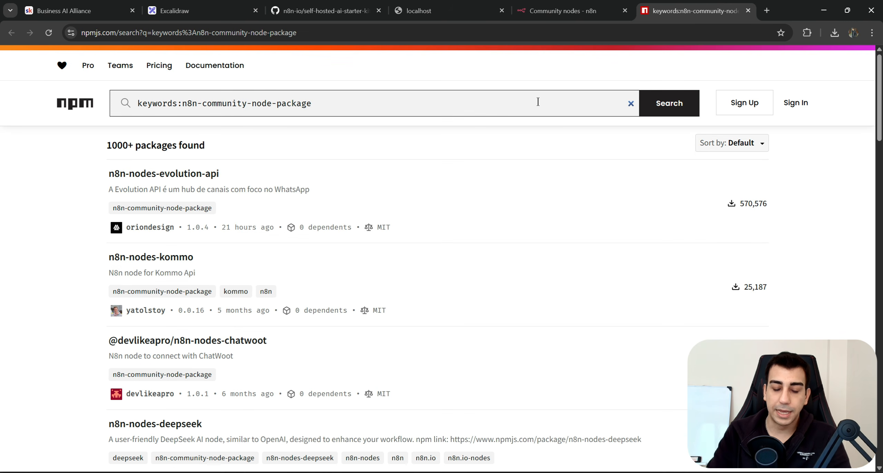
{"action": "type", "text": "MCP"}
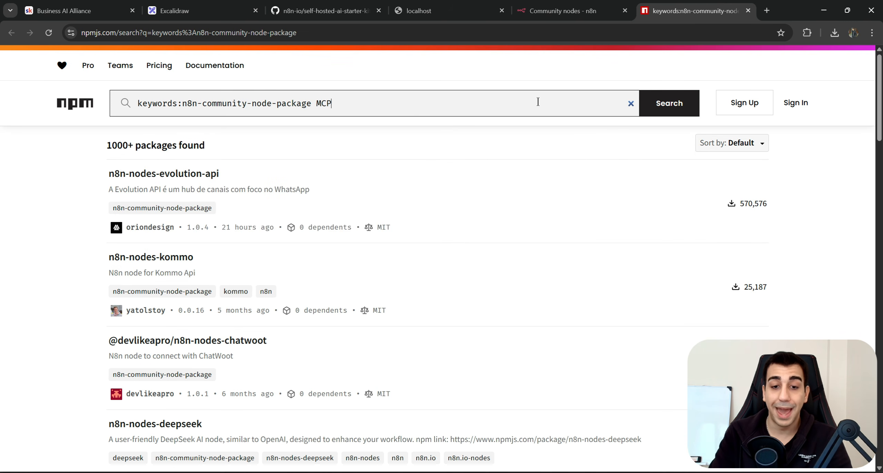
{"action": "left_click", "coordinate": [668, 101]}
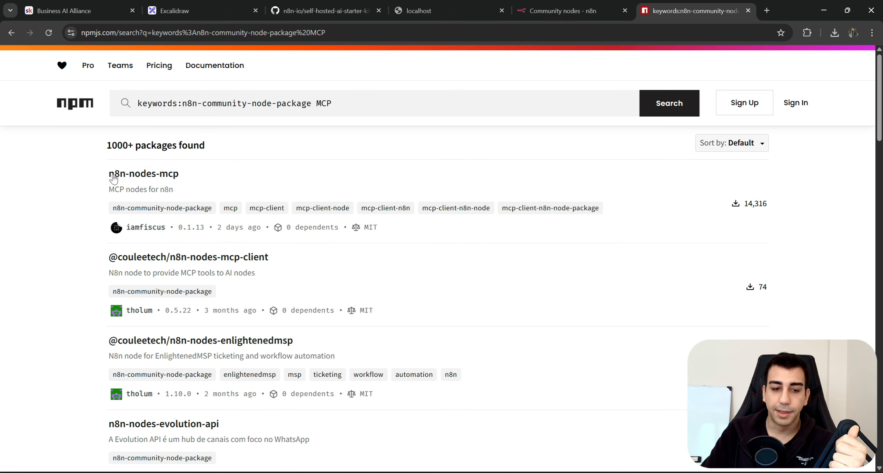
{"action": "left_click_drag", "start_coordinate": [84, 171], "coordinate": [744, 213]}
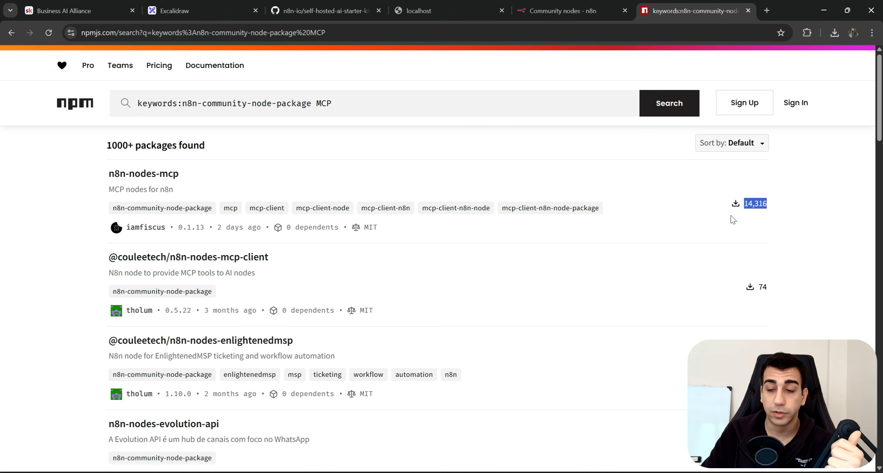
{"action": "left_click", "coordinate": [732, 219]}
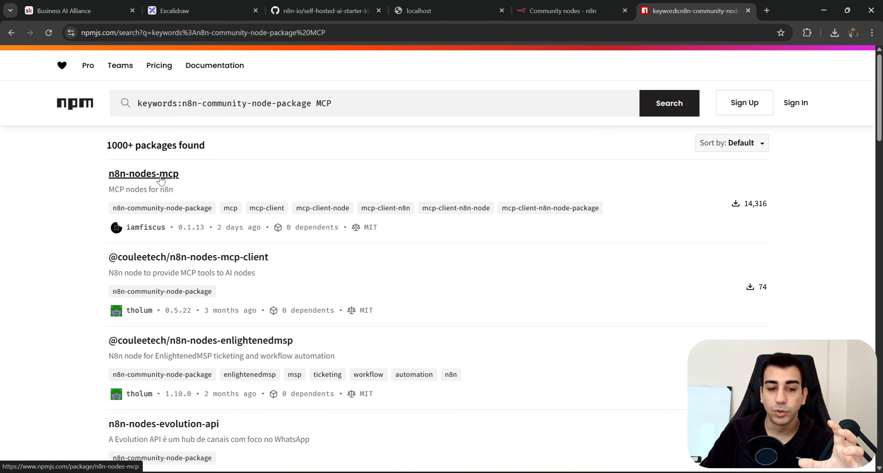
Open the n8n-nodes-mcp package page, select its name and return to the install dialog.
{"action": "left_click", "coordinate": [174, 175]}
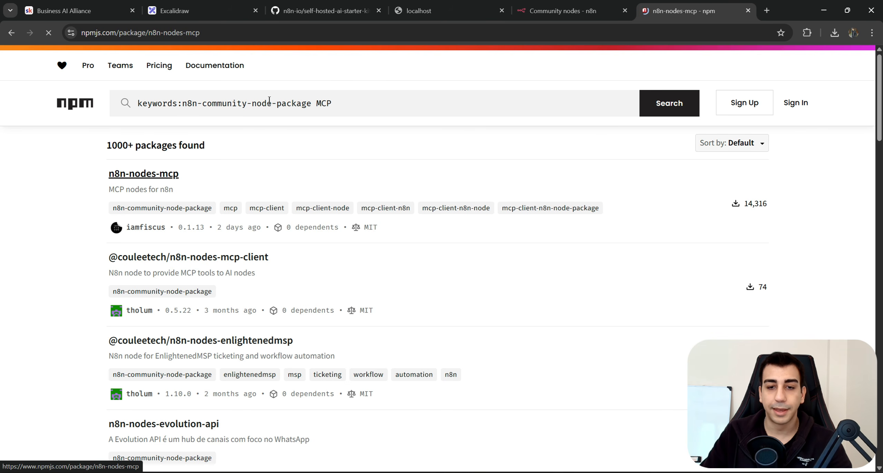
{"action": "scroll", "coordinate": [395, 296], "scroll_direction": "down", "scroll_amount": 6}
{"action": "scroll", "coordinate": [407, 296], "scroll_direction": "up", "scroll_amount": 3}
{"action": "scroll", "coordinate": [407, 297], "scroll_direction": "down", "scroll_amount": 3}
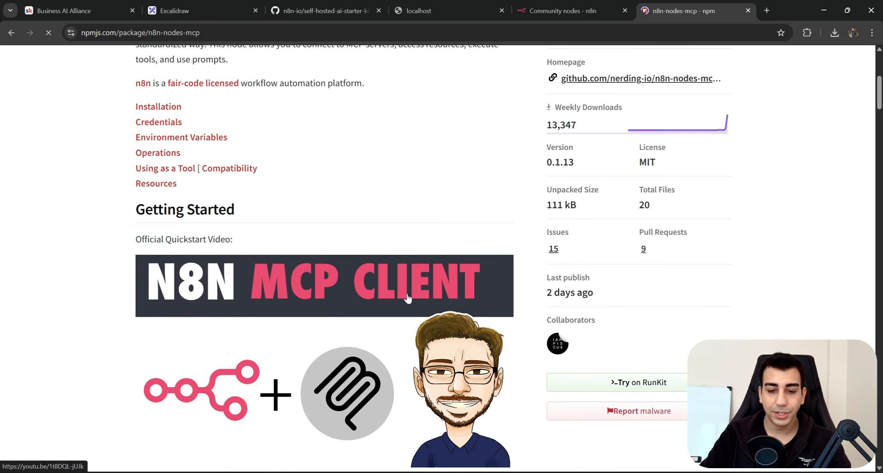
{"action": "scroll", "coordinate": [407, 297], "scroll_direction": "up", "scroll_amount": 6}
{"action": "left_click_drag", "start_coordinate": [129, 160], "coordinate": [234, 158]}
{"action": "key", "text": "ctrl+c"}
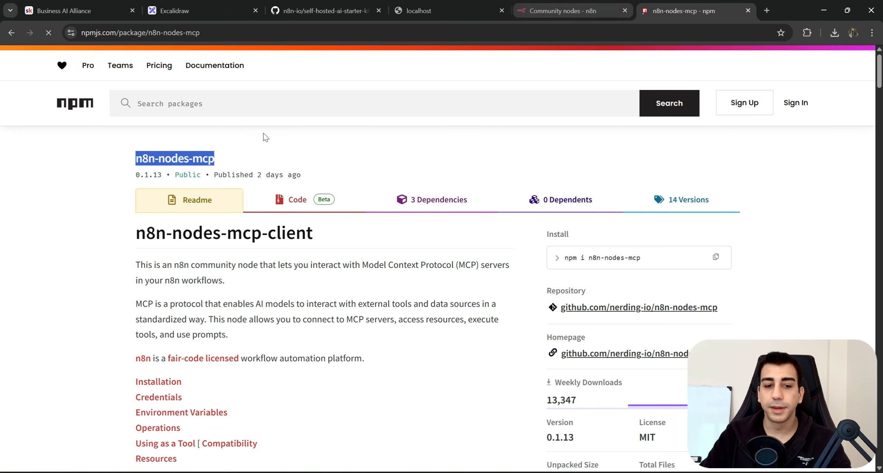
{"action": "key", "text": "ctrl+Page_Up"}
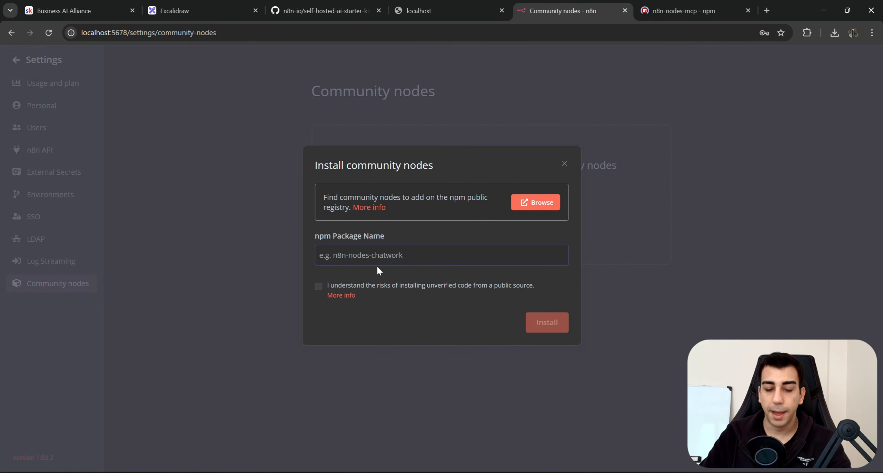
Paste n8n-nodes-mcp as the package name, accept the unverified-code risk and install it.
{"action": "key", "text": "ctrl+v"}
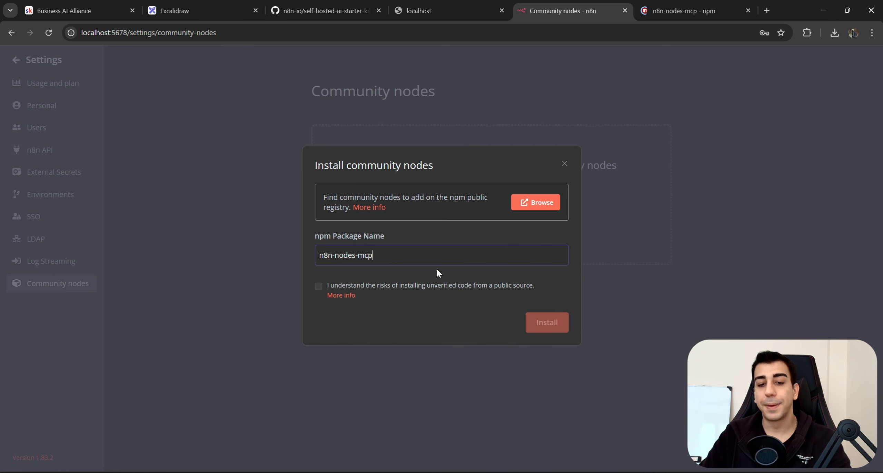
{"action": "left_click_drag", "start_coordinate": [415, 232], "coordinate": [320, 236]}
{"action": "left_click", "coordinate": [397, 254]}
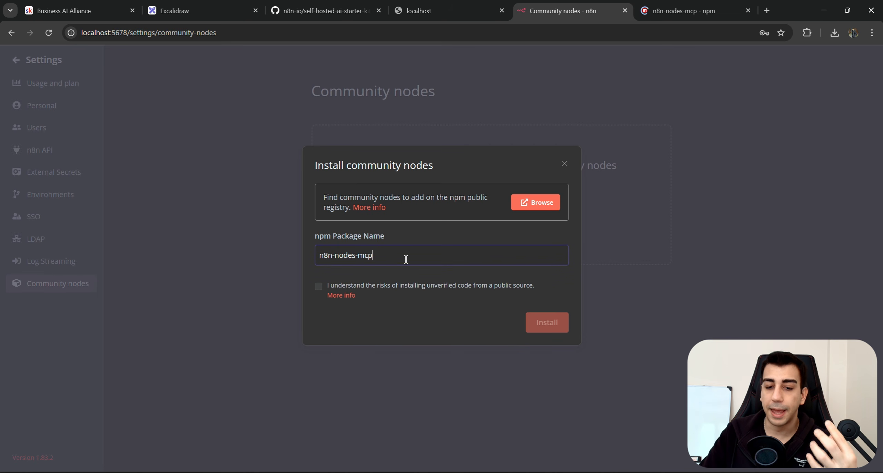
{"action": "left_click", "coordinate": [319, 286]}
{"action": "left_click", "coordinate": [319, 286]}
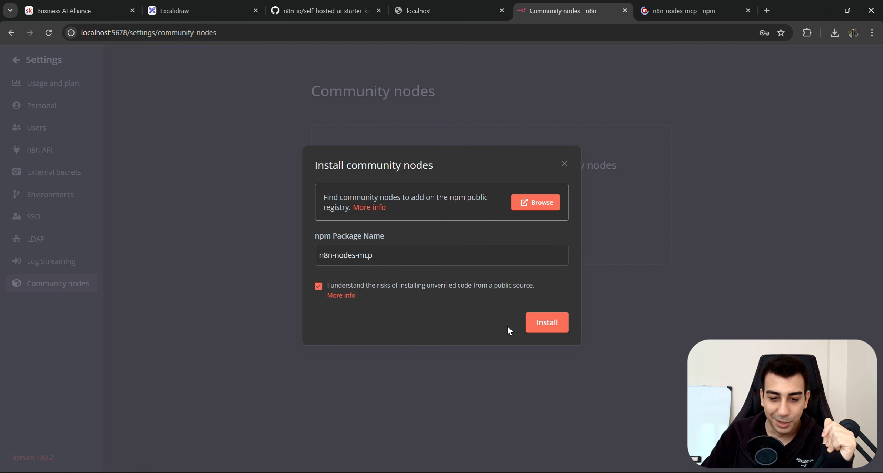
{"action": "left_click", "coordinate": [547, 328]}
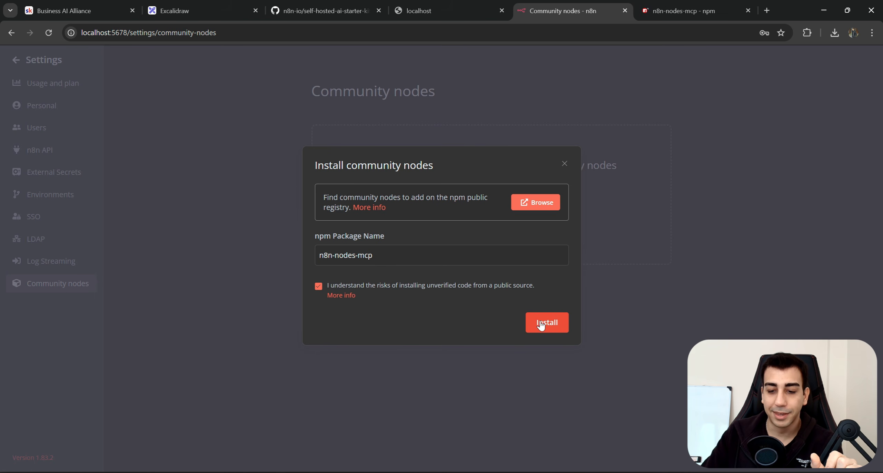
{"action": "left_click", "coordinate": [551, 329]}
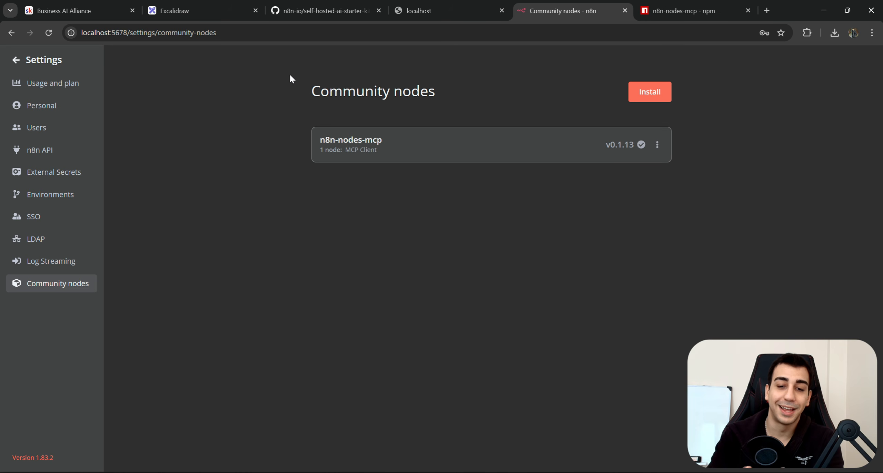
Check that n8n-nodes-mcp v0.1.13 and its MCP Client node are installed, then go to Excalidraw.
{"action": "left_click_drag", "start_coordinate": [445, 147], "coordinate": [709, 157]}
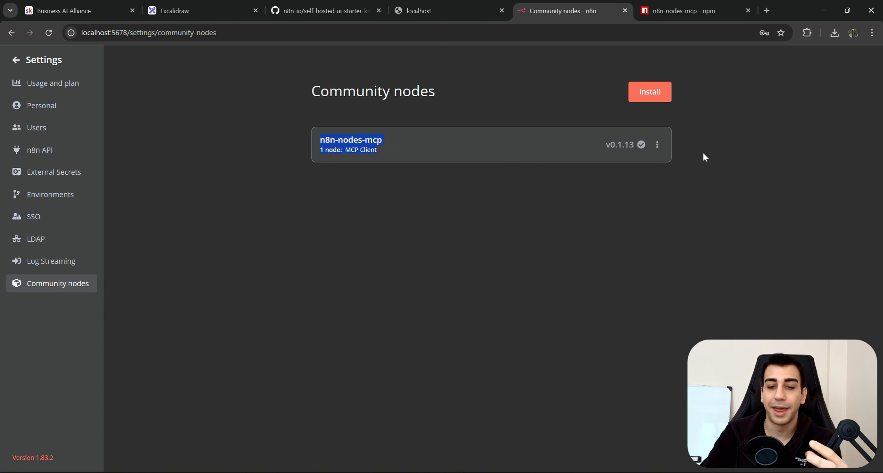
{"action": "left_click", "coordinate": [703, 153]}
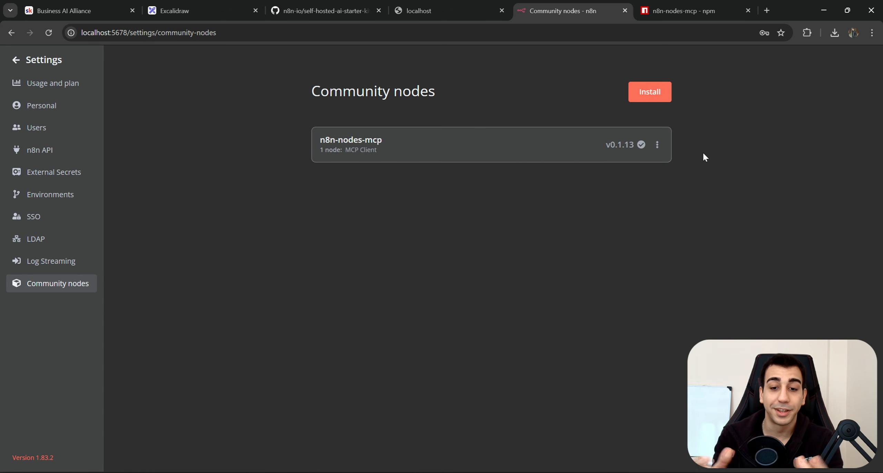
{"action": "left_click", "coordinate": [203, 10]}
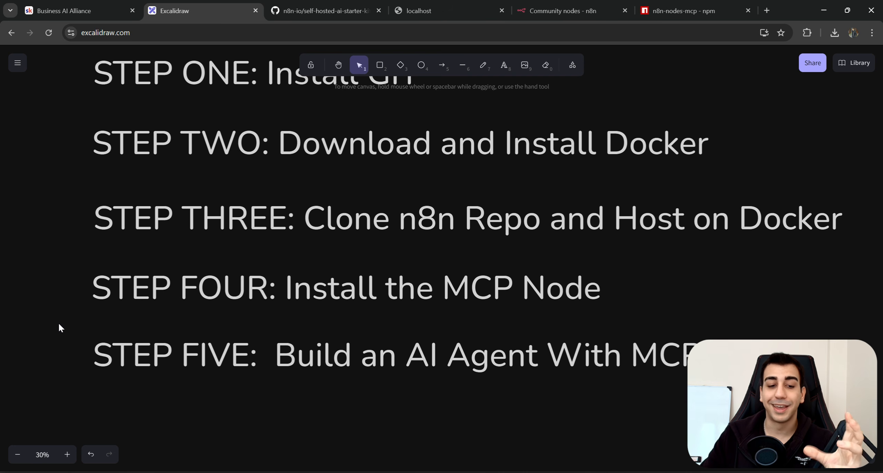
Select and then deselect the STEP FIVE heading in the Excalidraw step plan.
{"action": "left_click_drag", "start_coordinate": [58, 318], "coordinate": [687, 405]}
{"action": "key", "text": "Escape"}
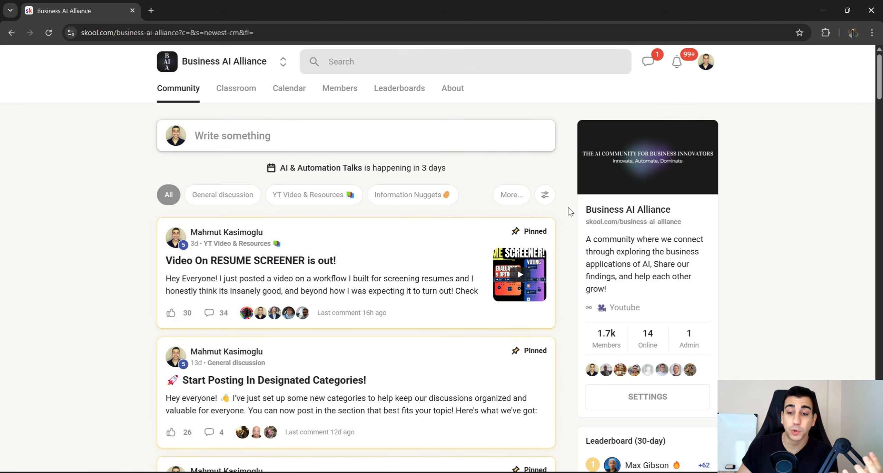
Scroll through the Business AI Alliance community feed on Skool.
{"action": "left_click_drag", "start_coordinate": [581, 210], "coordinate": [687, 210]}
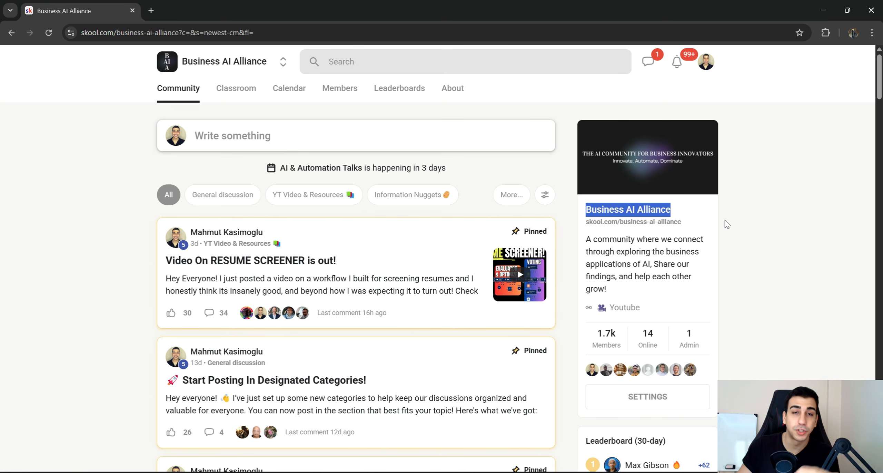
{"action": "scroll", "coordinate": [655, 236], "scroll_direction": "down", "scroll_amount": 1}
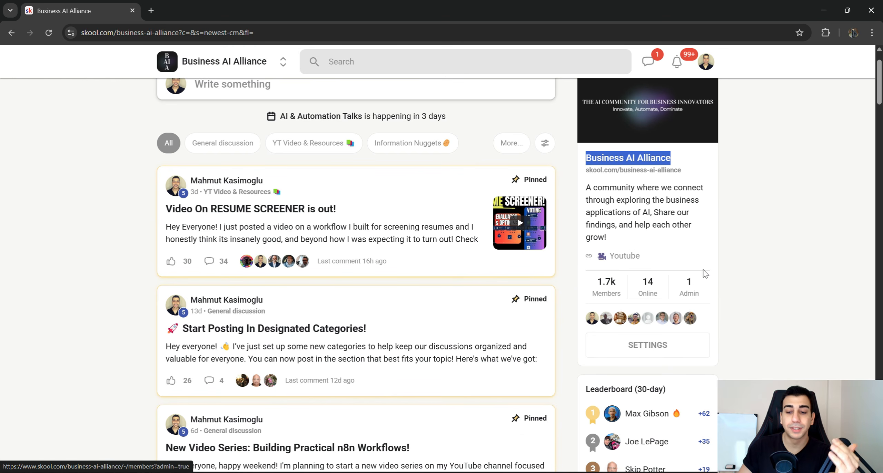
{"action": "left_click", "coordinate": [775, 273]}
{"action": "scroll", "coordinate": [462, 251], "scroll_direction": "down", "scroll_amount": 5}
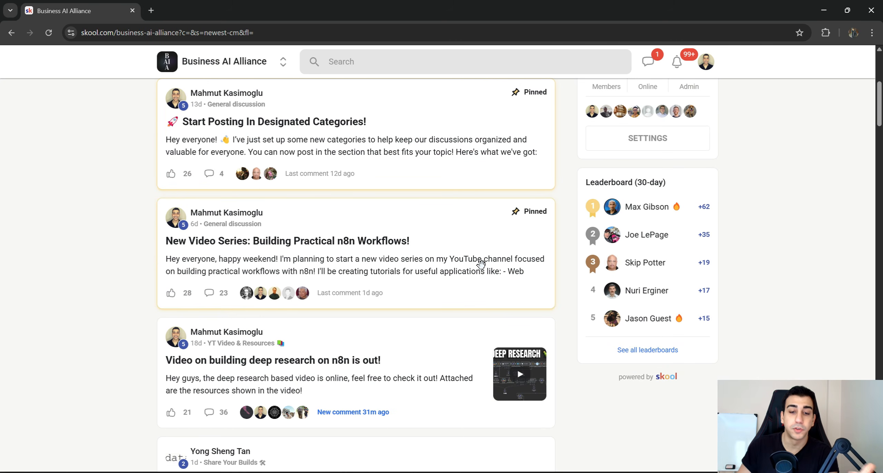
{"action": "scroll", "coordinate": [480, 255], "scroll_direction": "down", "scroll_amount": 3}
{"action": "scroll", "coordinate": [479, 255], "scroll_direction": "down", "scroll_amount": 10}
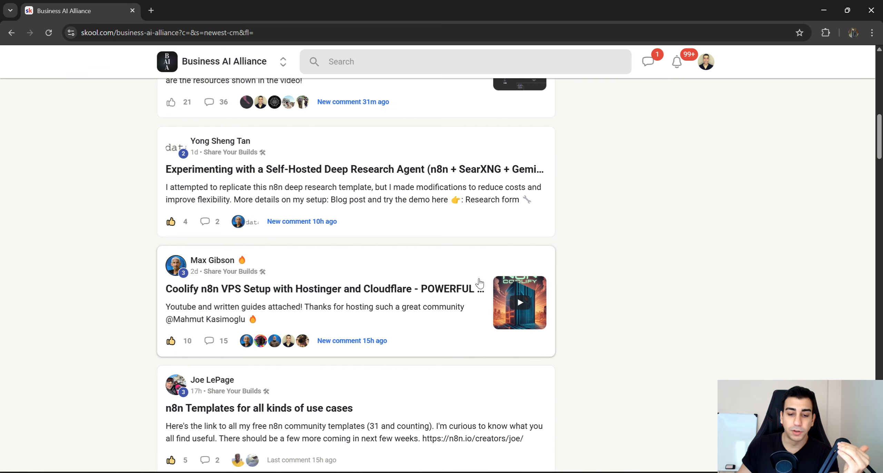
{"action": "scroll", "coordinate": [504, 284], "scroll_direction": "down", "scroll_amount": 3}
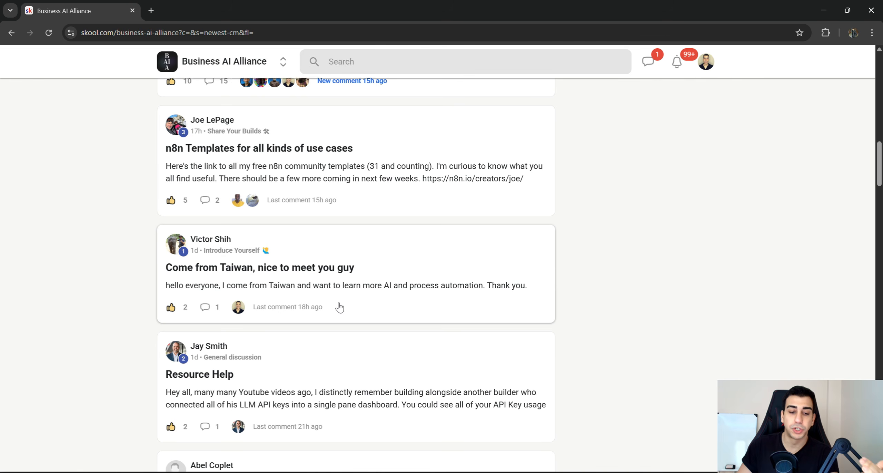
{"action": "scroll", "coordinate": [344, 273], "scroll_direction": "down", "scroll_amount": 10}
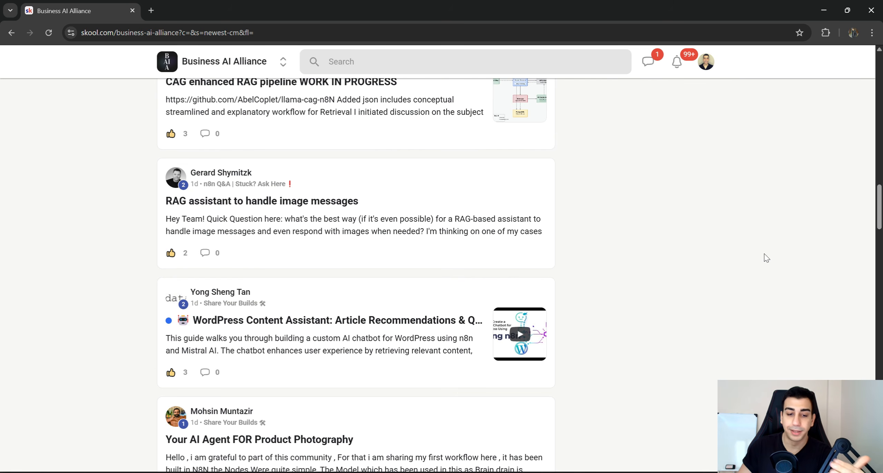
Filter the feed to YT Video & Resources posts, then return to n8n's Community nodes page.
{"action": "left_click_drag", "start_coordinate": [879, 217], "coordinate": [878, 83]}
{"action": "left_click", "coordinate": [333, 193]}
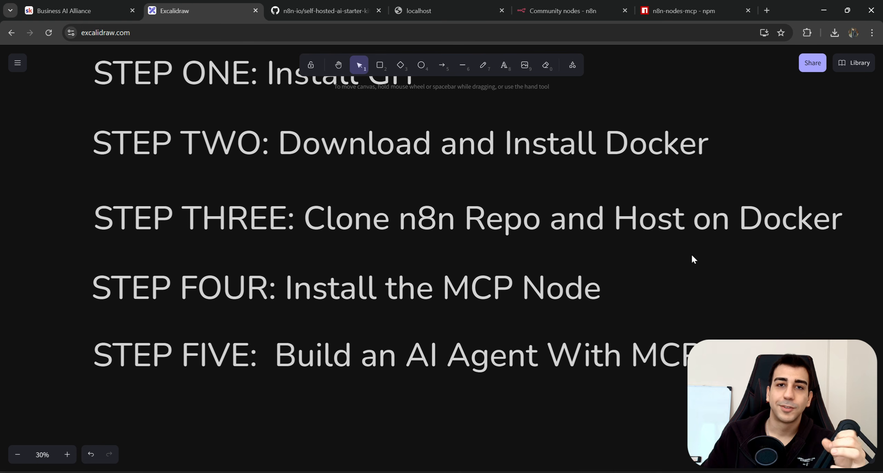
{"action": "left_click", "coordinate": [563, 12]}
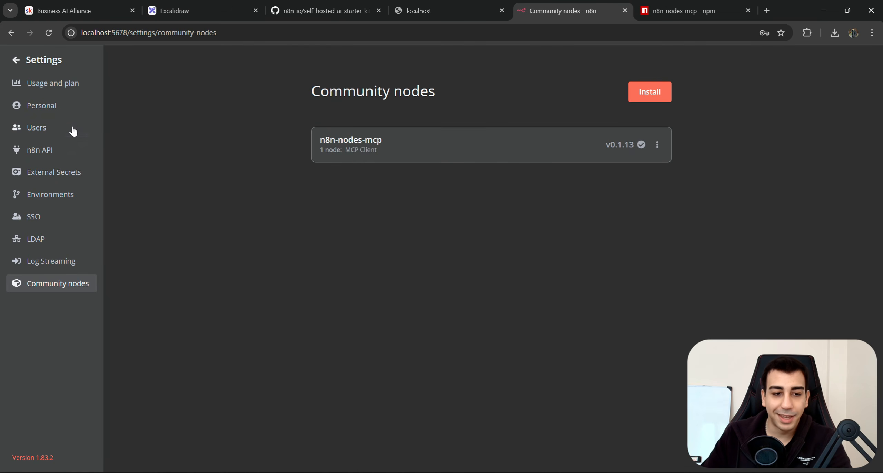
Go back from Settings to the Demo workflow and delete all of its existing nodes.
{"action": "left_click", "coordinate": [16, 60]}
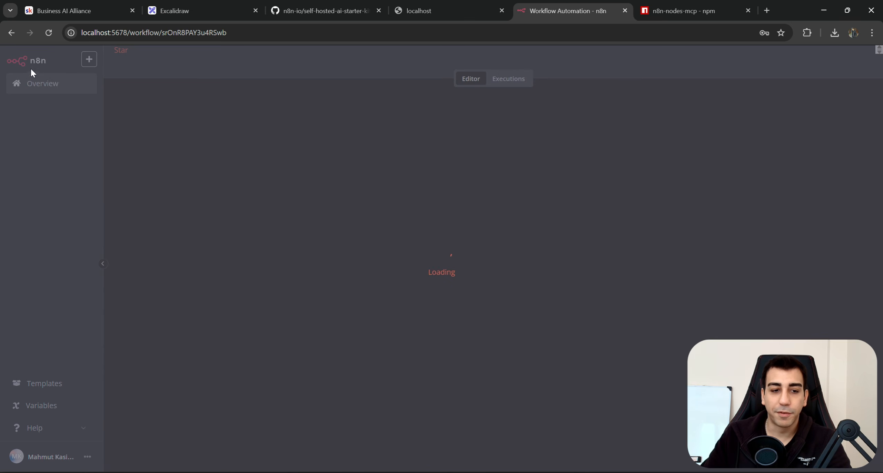
{"action": "scroll", "coordinate": [357, 157], "scroll_direction": "down", "scroll_amount": 2}
{"action": "left_click_drag", "start_coordinate": [666, 191], "coordinate": [660, 205]}
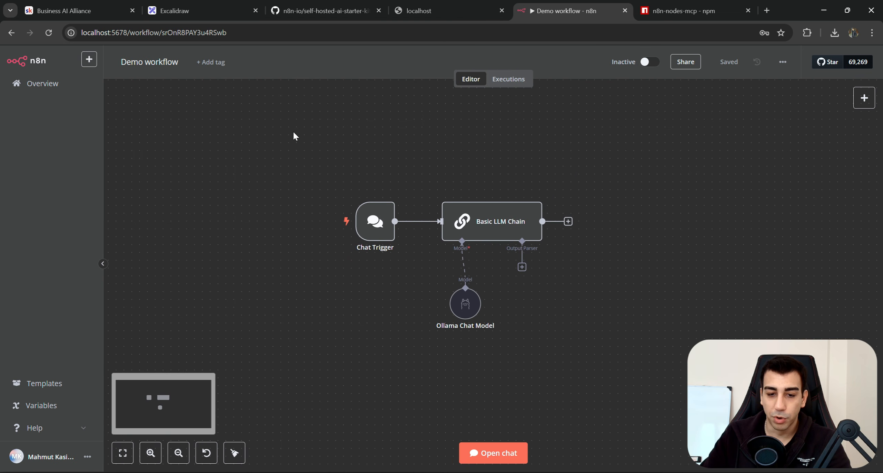
{"action": "left_click_drag", "start_coordinate": [757, 272], "coordinate": [708, 275]}
{"action": "key", "text": "ctrl+a"}
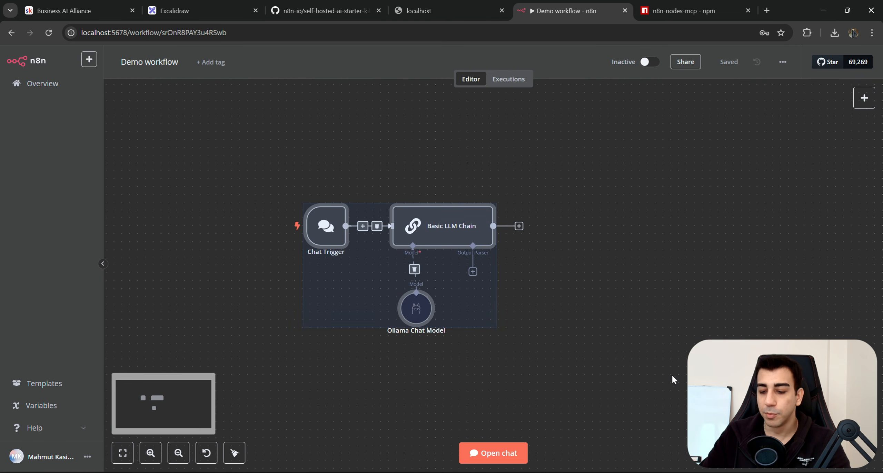
{"action": "key", "text": "Delete"}
Add an AI Agent node after the When chat message received trigger.
{"action": "left_click", "coordinate": [499, 275]}
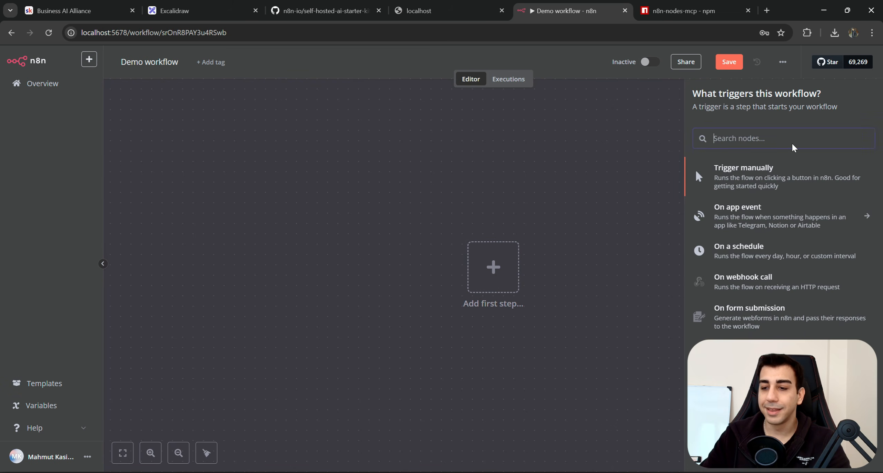
{"action": "left_click", "coordinate": [779, 135]}
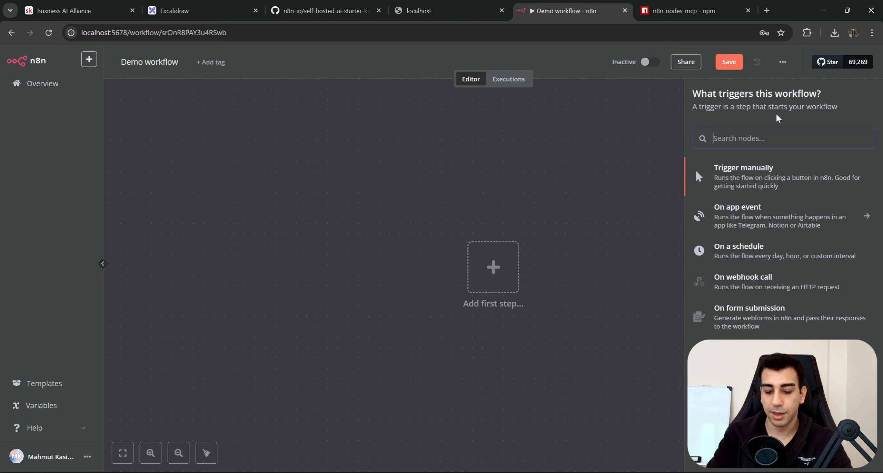
{"action": "type", "text": "Agent"}
{"action": "left_click", "coordinate": [731, 194]}
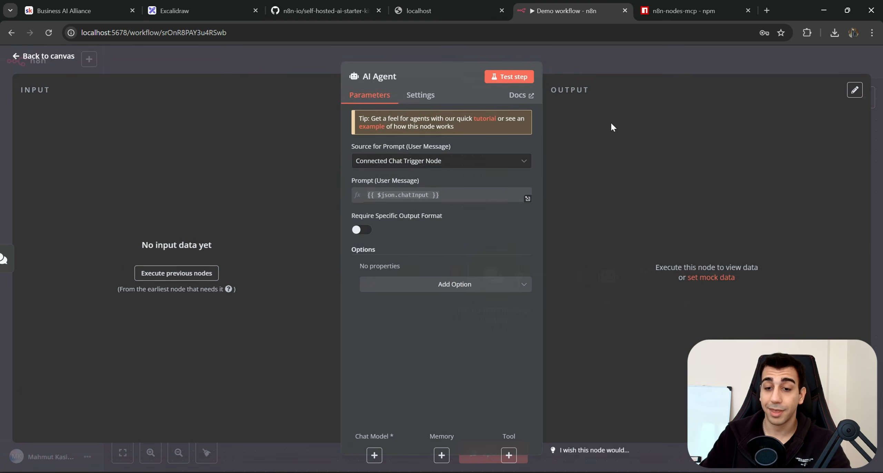
{"action": "left_click", "coordinate": [633, 65]}
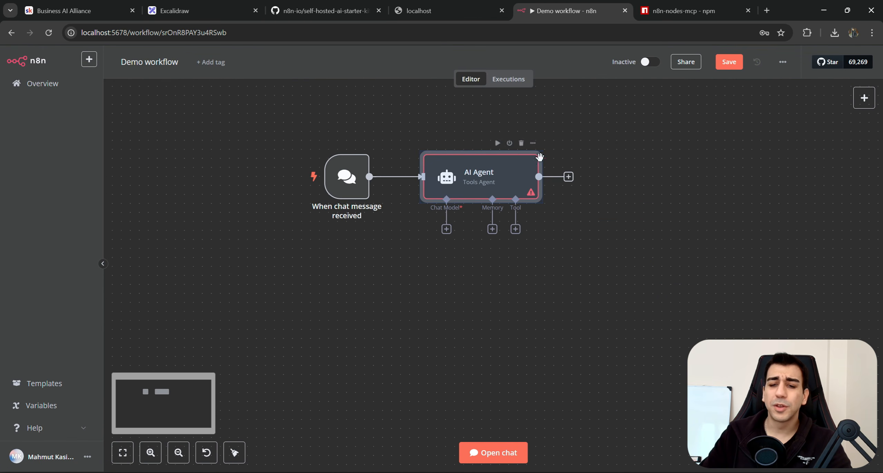
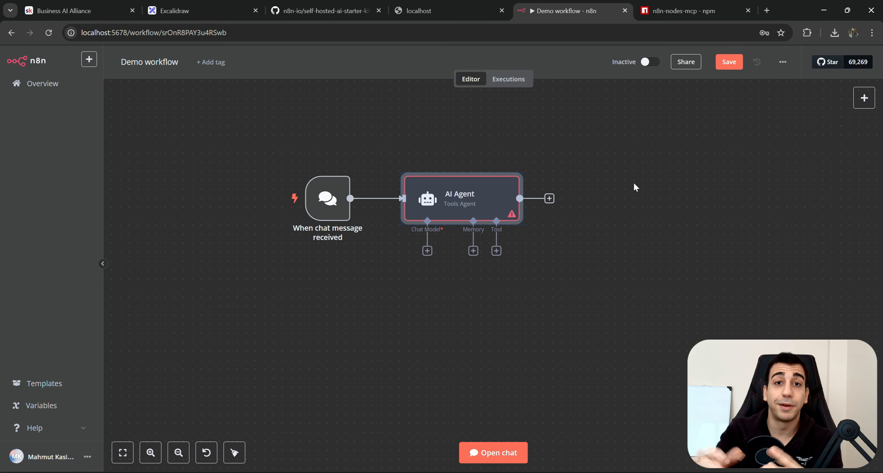
Add a standalone MCP Client node that executes a tool to the canvas.
{"action": "scroll", "coordinate": [665, 187], "scroll_direction": "down", "scroll_amount": 2}
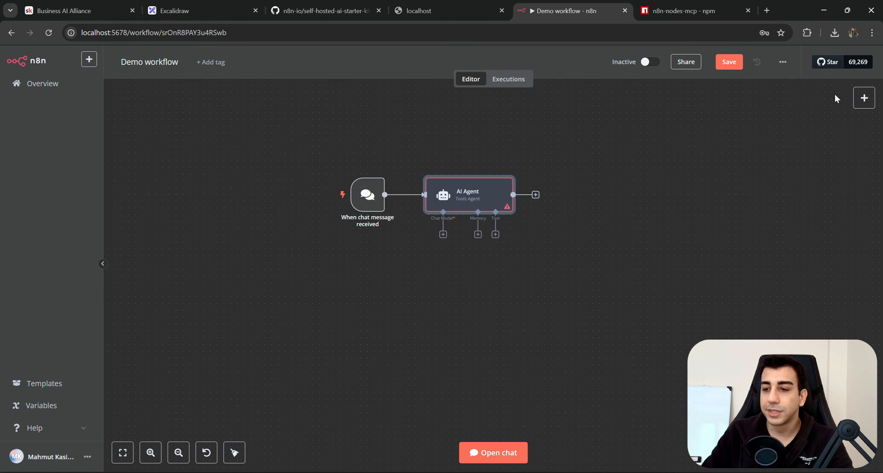
{"action": "left_click", "coordinate": [862, 98]}
{"action": "type", "text": "M"}
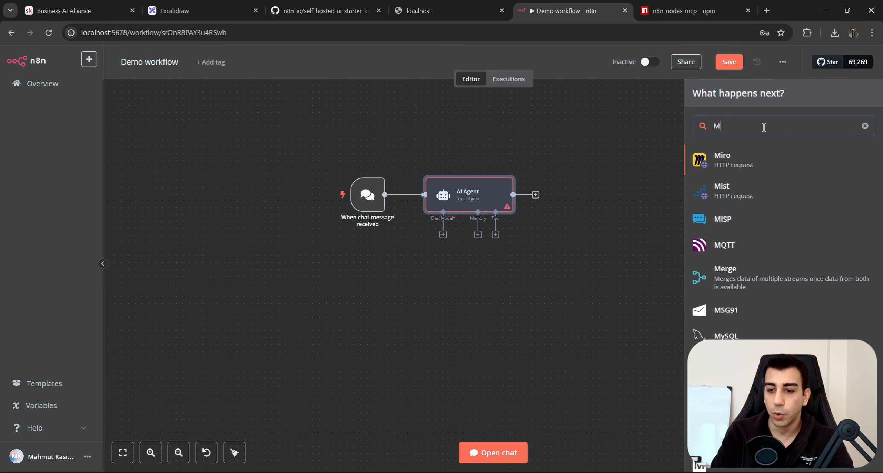
{"action": "type", "text": "CP"}
{"action": "left_click", "coordinate": [756, 182]}
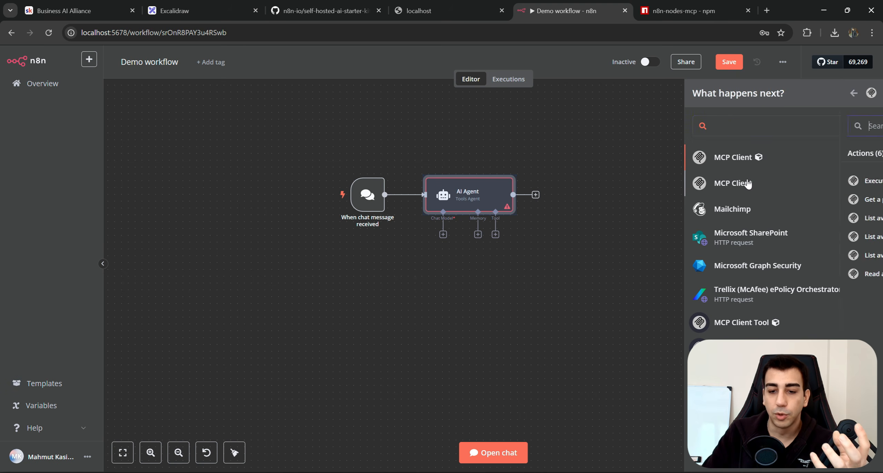
{"action": "left_click", "coordinate": [731, 180]}
{"action": "left_click", "coordinate": [613, 68]}
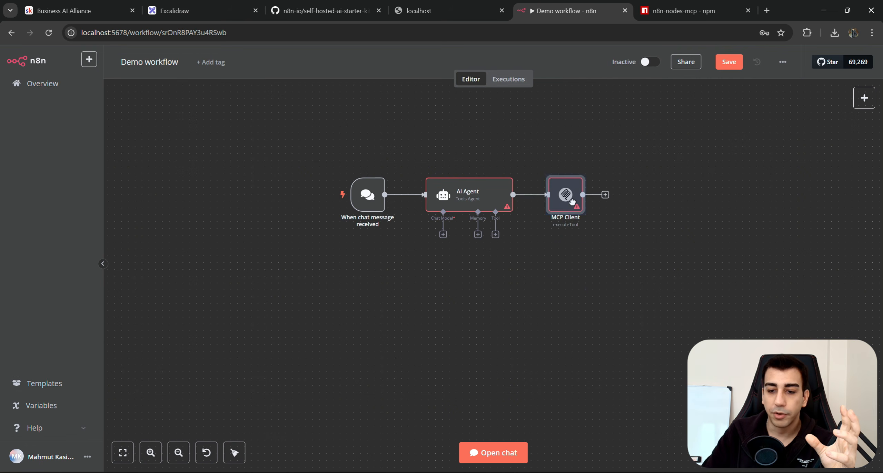
Delete the stray MCP Client node and recentre the AI Agent on the canvas.
{"action": "left_click", "coordinate": [498, 235]}
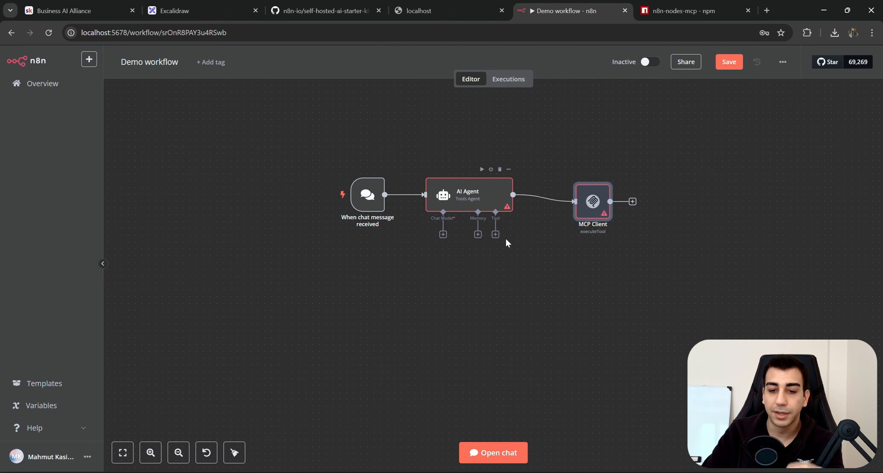
{"action": "left_click", "coordinate": [506, 239]}
{"action": "mouse_move", "coordinate": [552, 199]}
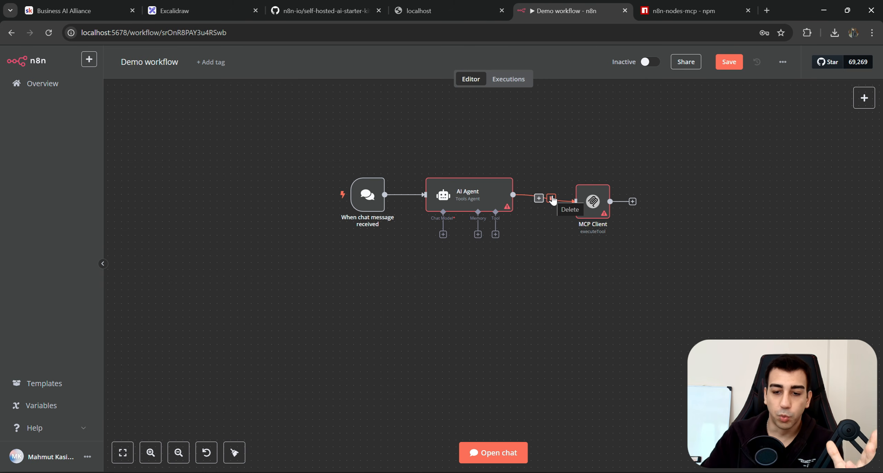
{"action": "left_click_drag", "start_coordinate": [658, 154], "coordinate": [567, 230]}
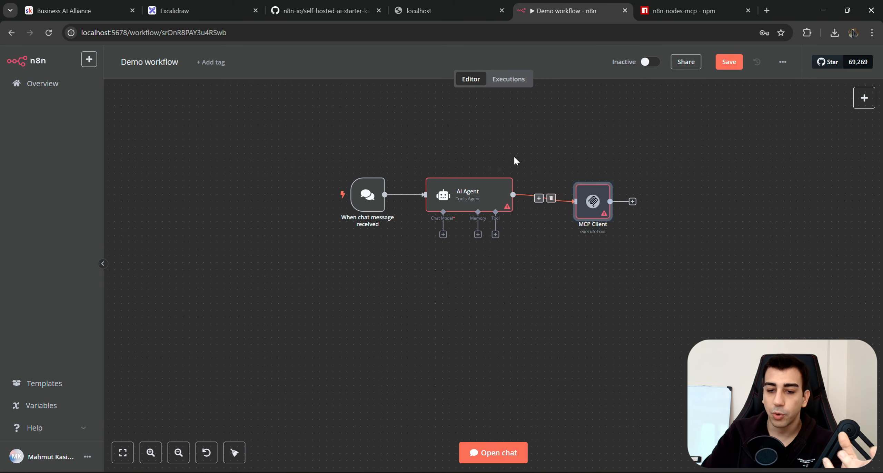
{"action": "left_click_drag", "start_coordinate": [524, 151], "coordinate": [412, 255]}
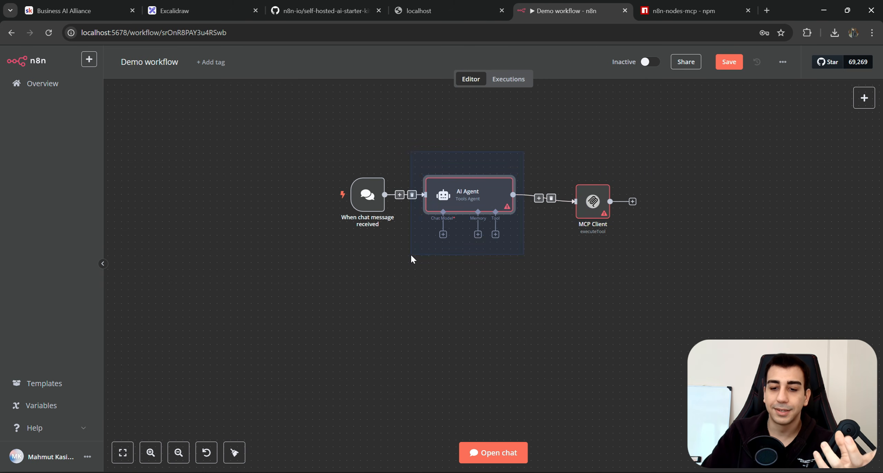
{"action": "left_click", "coordinate": [540, 173]}
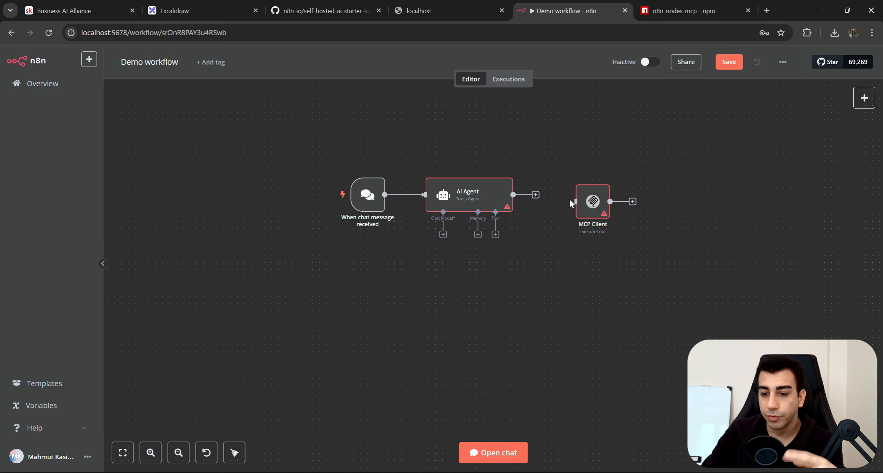
{"action": "left_click_drag", "start_coordinate": [556, 156], "coordinate": [600, 234]}
{"action": "key", "text": "Delete"}
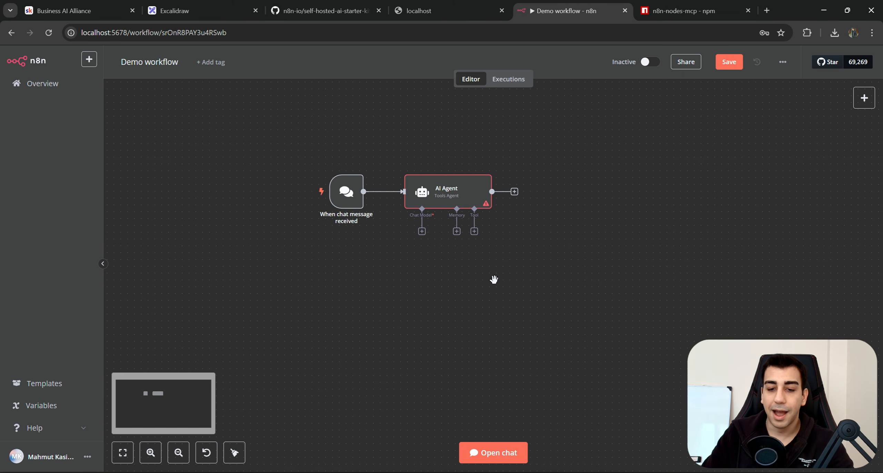
{"action": "scroll", "coordinate": [489, 276], "scroll_direction": "up", "scroll_amount": 3}
{"action": "left_click_drag", "start_coordinate": [473, 264], "coordinate": [506, 300]}
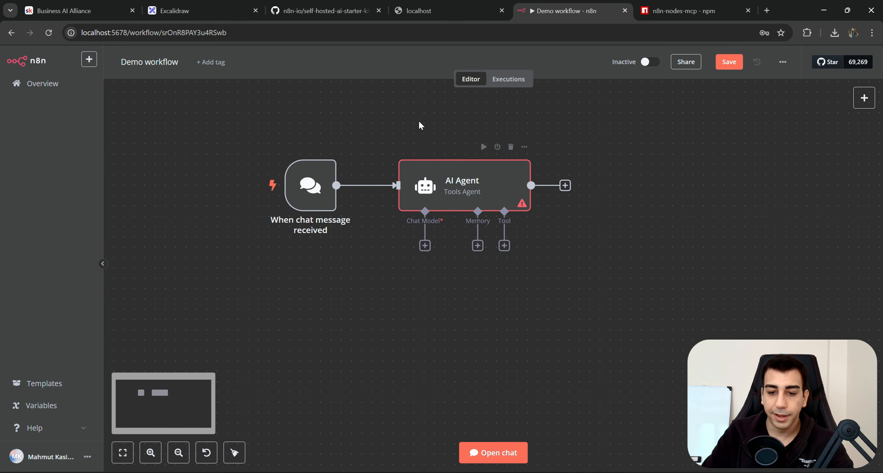
Attach an OpenAI Chat Model to the agent and paste the API key into a new credential.
{"action": "left_click", "coordinate": [425, 245]}
{"action": "scroll", "coordinate": [742, 241], "scroll_direction": "down", "scroll_amount": 1}
{"action": "left_click", "coordinate": [742, 396]}
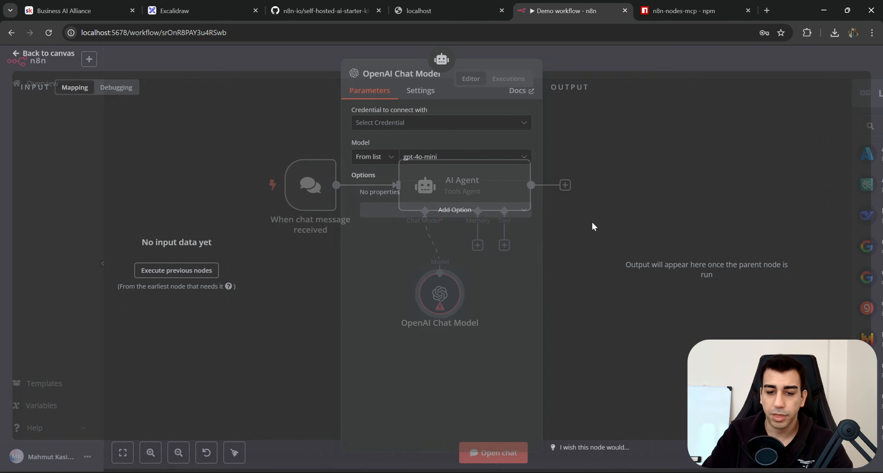
{"action": "left_click", "coordinate": [450, 126]}
{"action": "left_click", "coordinate": [419, 153]}
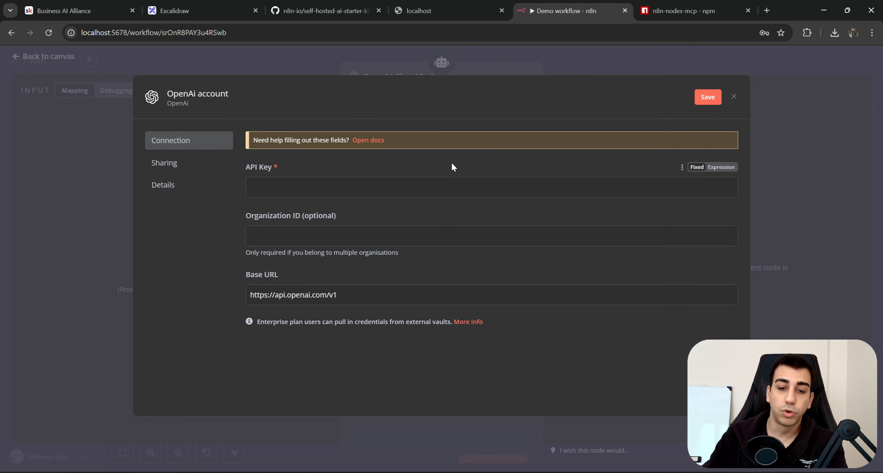
{"action": "key", "text": "ctrl+v"}
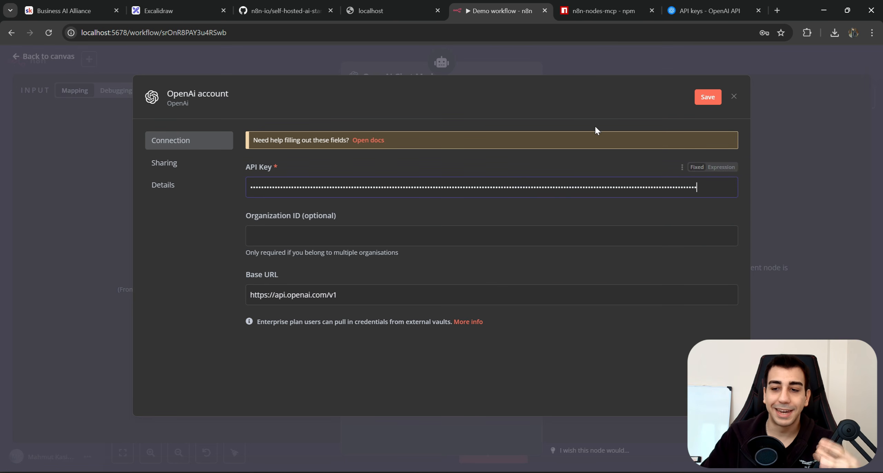
{"action": "left_click_drag", "start_coordinate": [706, 187], "coordinate": [176, 186]}
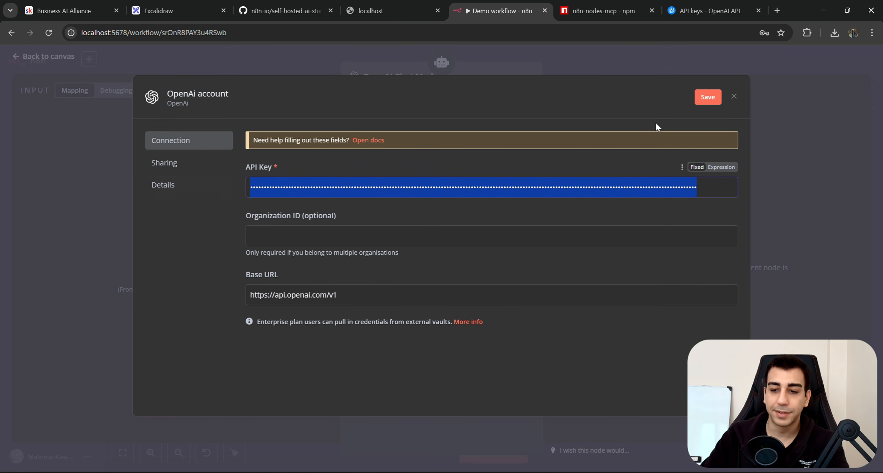
Save and test the OpenAI credential, then check the gpt-4o-mini chat model settings.
{"action": "left_click", "coordinate": [710, 98]}
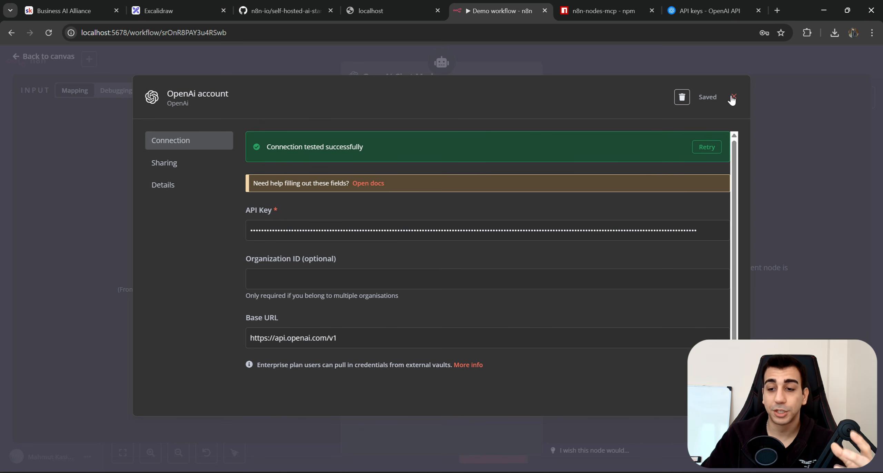
{"action": "left_click", "coordinate": [734, 97]}
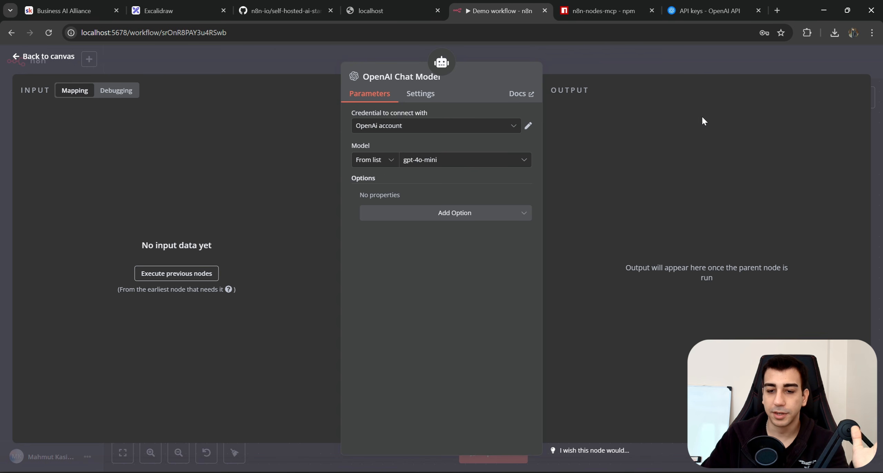
{"action": "left_click", "coordinate": [662, 64]}
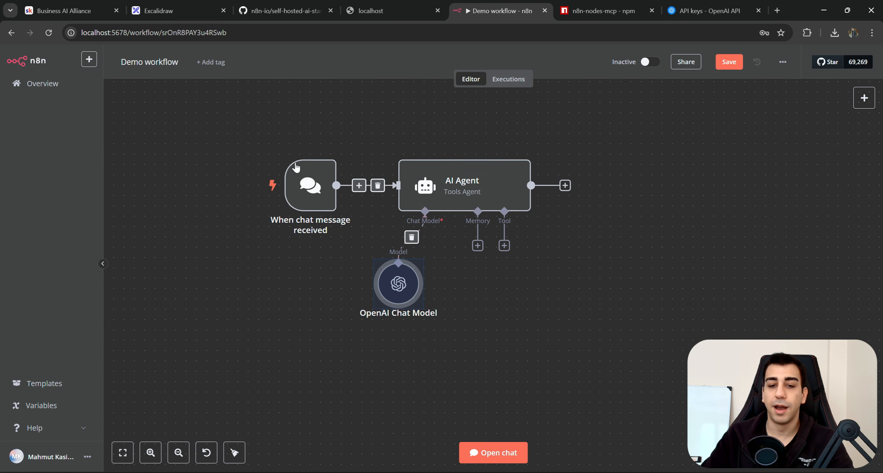
{"action": "left_click", "coordinate": [609, 317]}
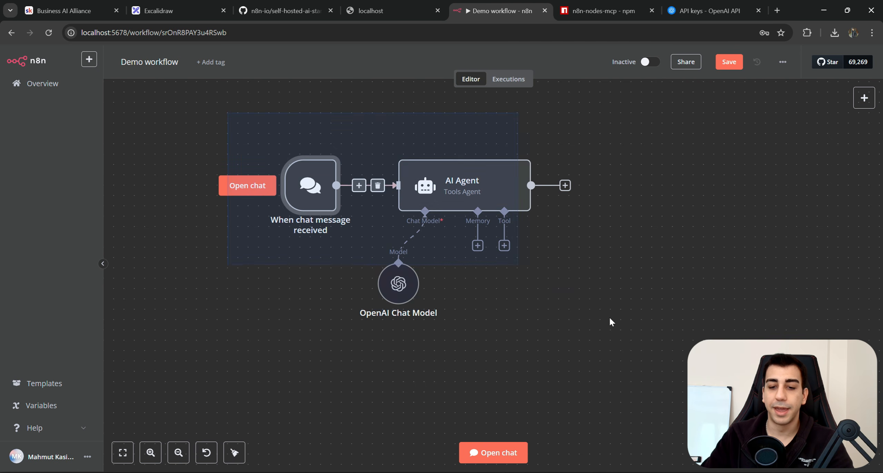
{"action": "double_click", "coordinate": [393, 284]}
{"action": "left_click", "coordinate": [603, 73]}
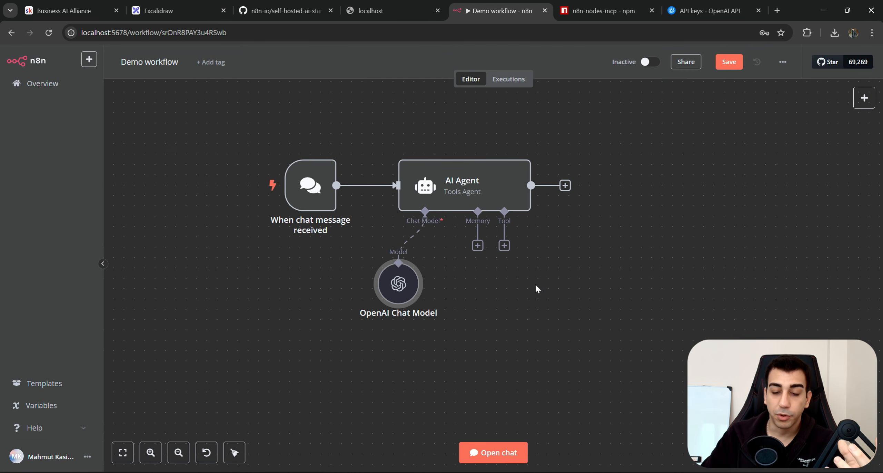
{"action": "scroll", "coordinate": [517, 259], "scroll_direction": "down", "scroll_amount": 1}
Attach an MCP Client Tool to the AI Agent's tool slot.
{"action": "left_click", "coordinate": [490, 228]}
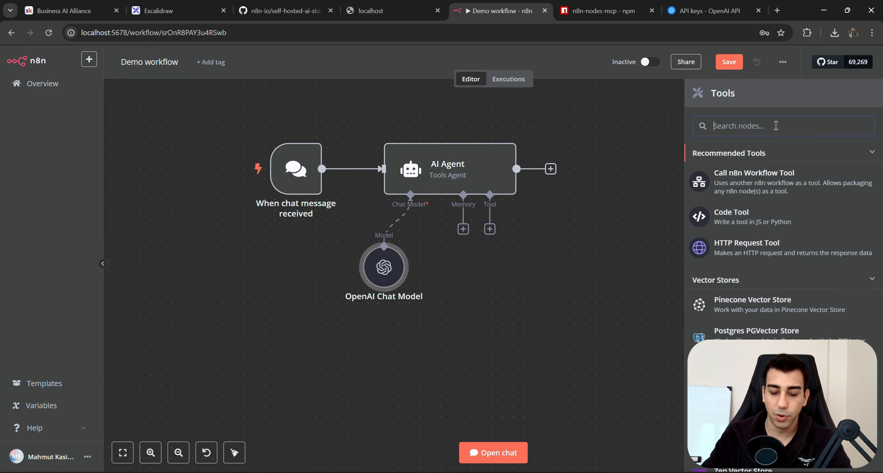
{"action": "type", "text": "MCP"}
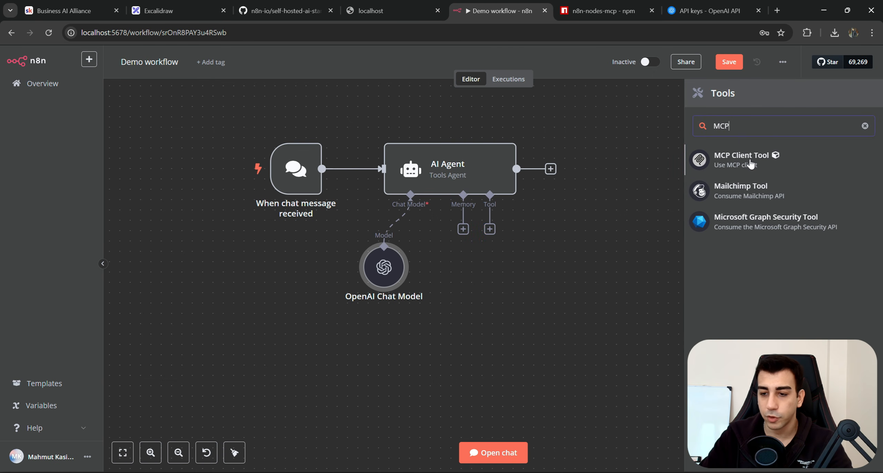
{"action": "left_click", "coordinate": [751, 164]}
{"action": "key", "text": "Escape"}
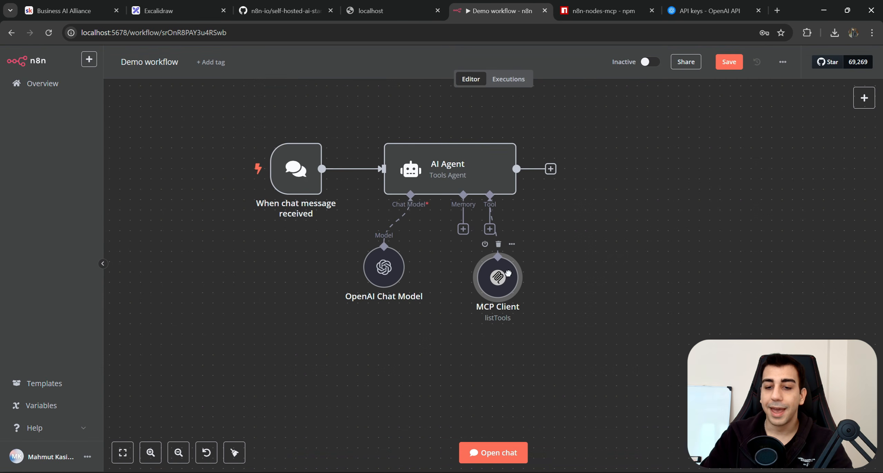
Start a new MCP Client (STDIO) credential from the tool's settings.
{"action": "double_click", "coordinate": [505, 286]}
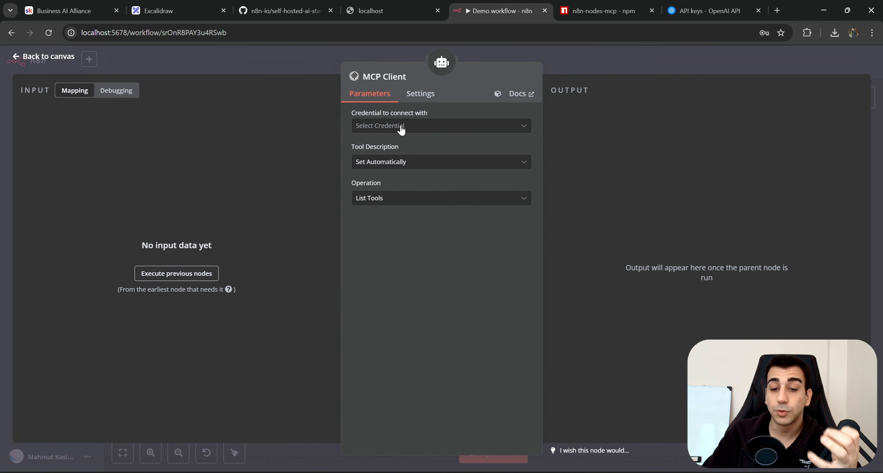
{"action": "left_click", "coordinate": [456, 130]}
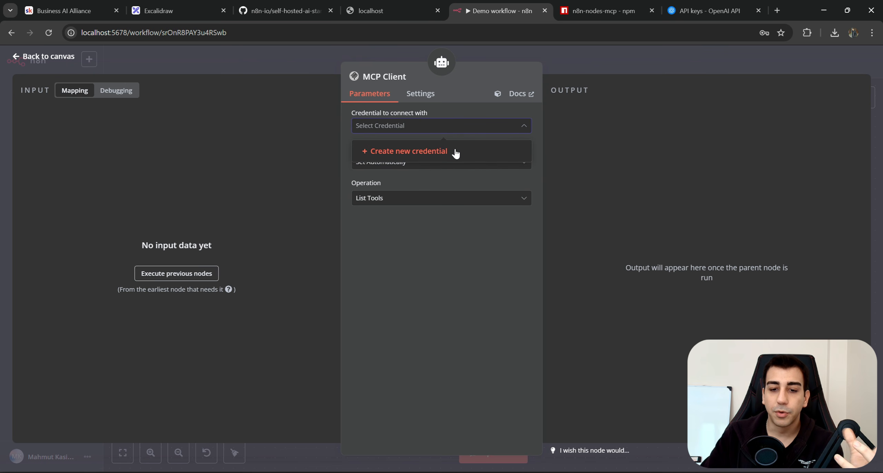
{"action": "left_click", "coordinate": [439, 154]}
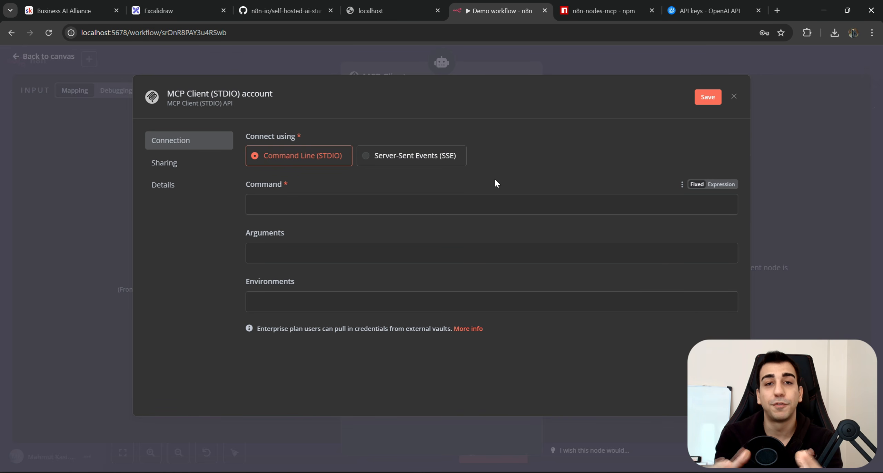
{"action": "left_click", "coordinate": [758, 10]}
Open the modelcontextprotocol/servers repository and read the Reference Servers section.
{"action": "left_click", "coordinate": [772, 11]}
{"action": "type", "text": "github.com/modelcontextprotocol/servers"}
{"action": "key", "text": "Return"}
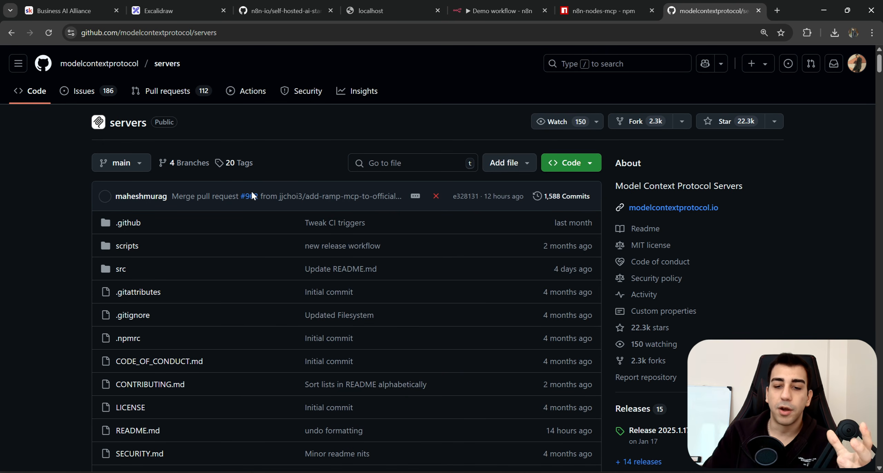
{"action": "scroll", "coordinate": [232, 179], "scroll_direction": "down", "scroll_amount": 10}
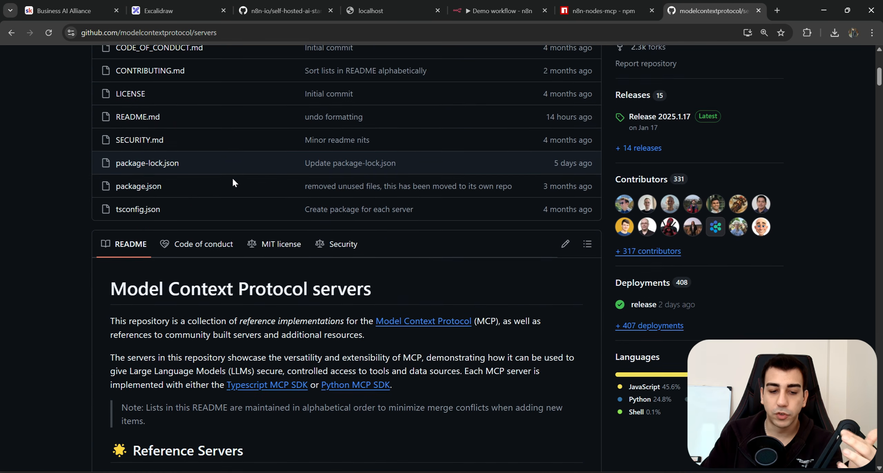
{"action": "scroll", "coordinate": [219, 199], "scroll_direction": "down", "scroll_amount": 2}
{"action": "triple_click", "coordinate": [170, 248]}
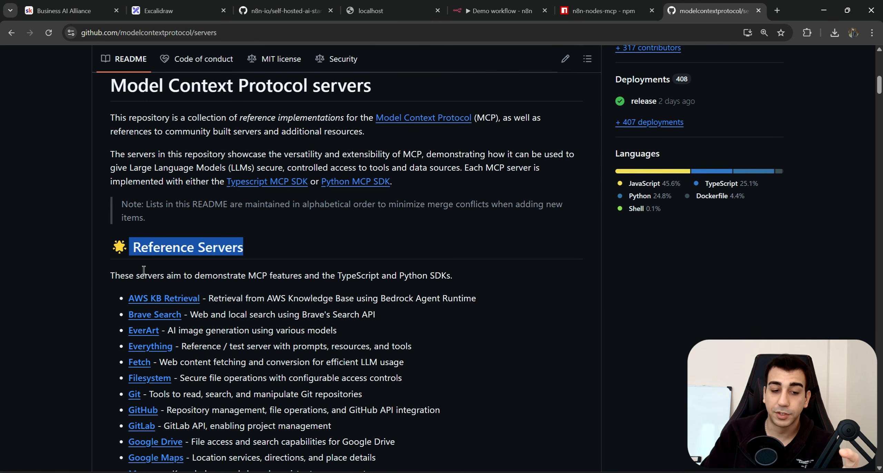
{"action": "left_click_drag", "start_coordinate": [115, 276], "coordinate": [448, 279]}
{"action": "left_click", "coordinate": [460, 273]}
{"action": "scroll", "coordinate": [460, 274], "scroll_direction": "down", "scroll_amount": 3}
{"action": "scroll", "coordinate": [379, 280], "scroll_direction": "down", "scroll_amount": 7}
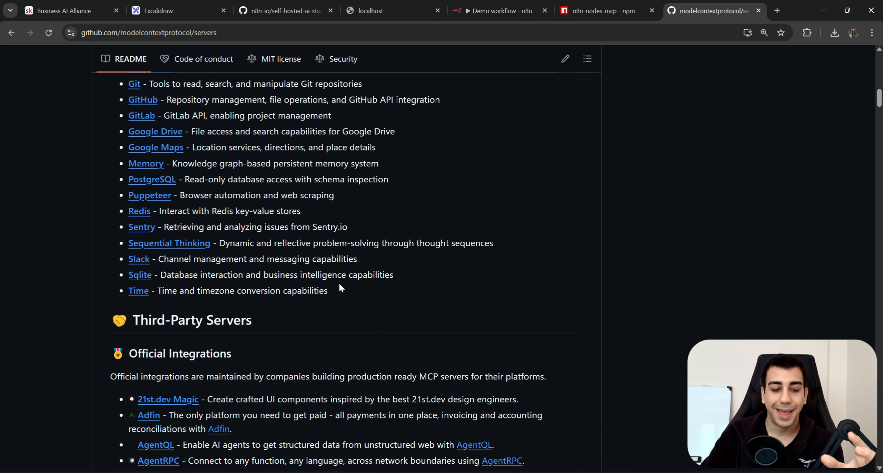
Scroll through the Official Integrations list and highlight the Firecrawl entry.
{"action": "triple_click", "coordinate": [270, 301]}
{"action": "scroll", "coordinate": [270, 301], "scroll_direction": "down", "scroll_amount": 3}
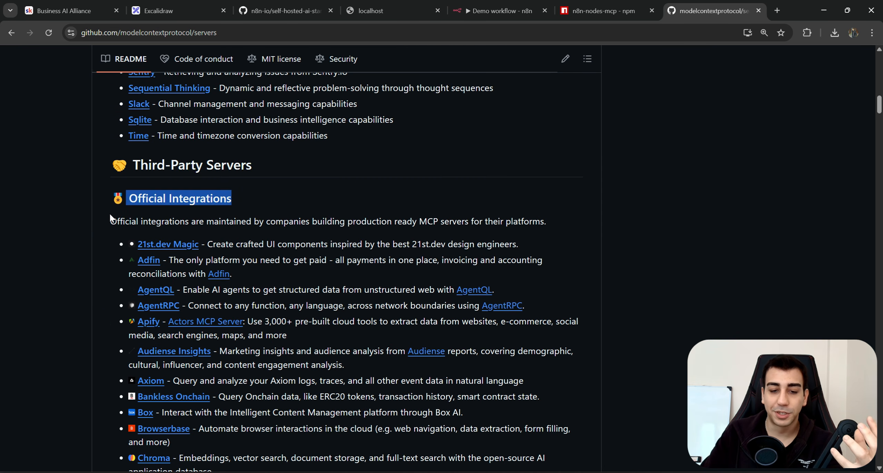
{"action": "left_click_drag", "start_coordinate": [110, 218], "coordinate": [321, 226]}
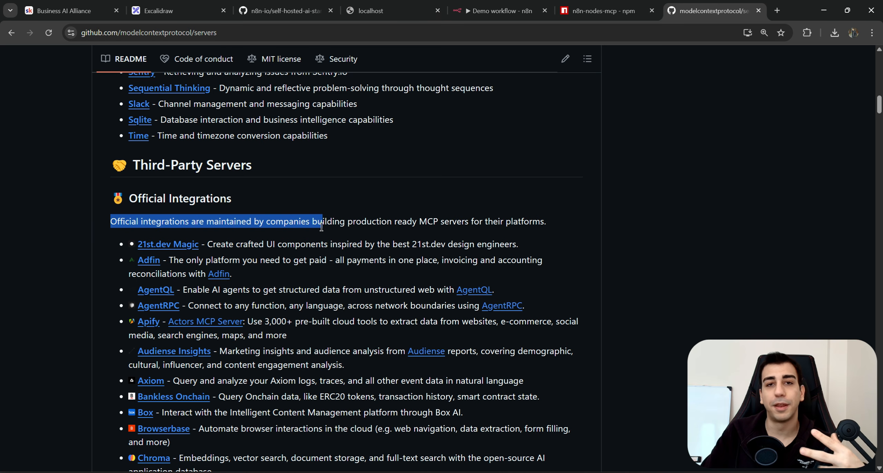
{"action": "left_click", "coordinate": [346, 226]}
{"action": "scroll", "coordinate": [345, 226], "scroll_direction": "down", "scroll_amount": 2}
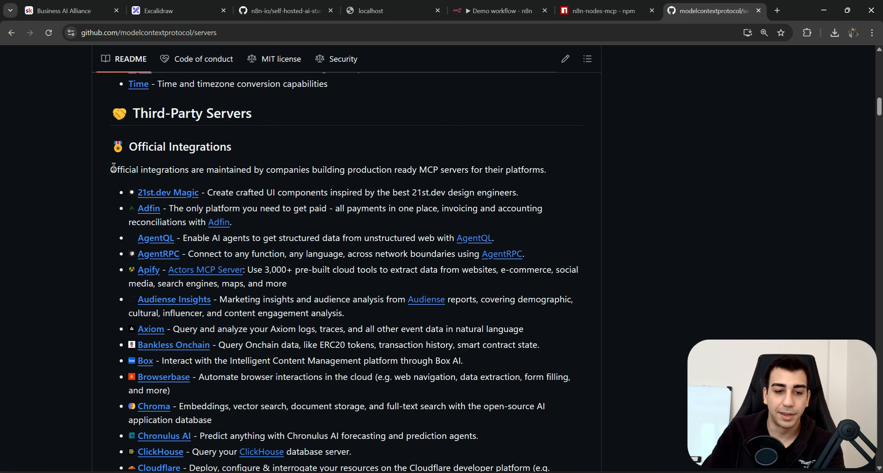
{"action": "left_click_drag", "start_coordinate": [110, 169], "coordinate": [421, 165]}
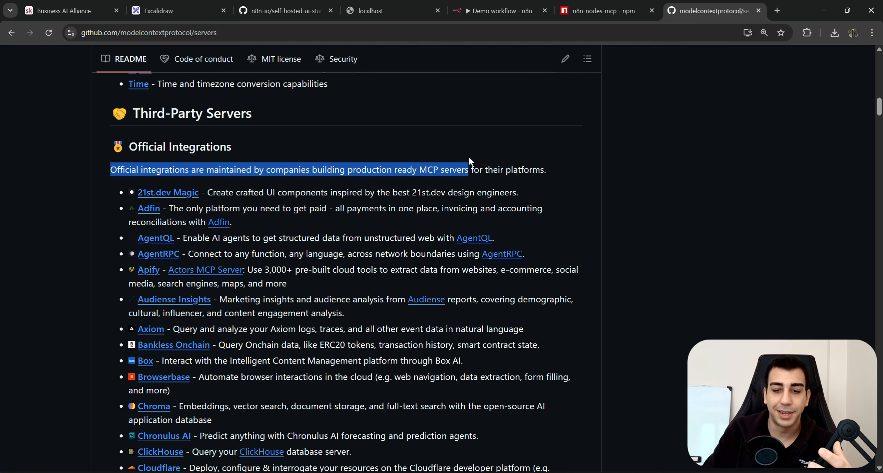
{"action": "left_click", "coordinate": [549, 187]}
{"action": "scroll", "coordinate": [263, 202], "scroll_direction": "down", "scroll_amount": 3}
{"action": "scroll", "coordinate": [263, 202], "scroll_direction": "down", "scroll_amount": 6}
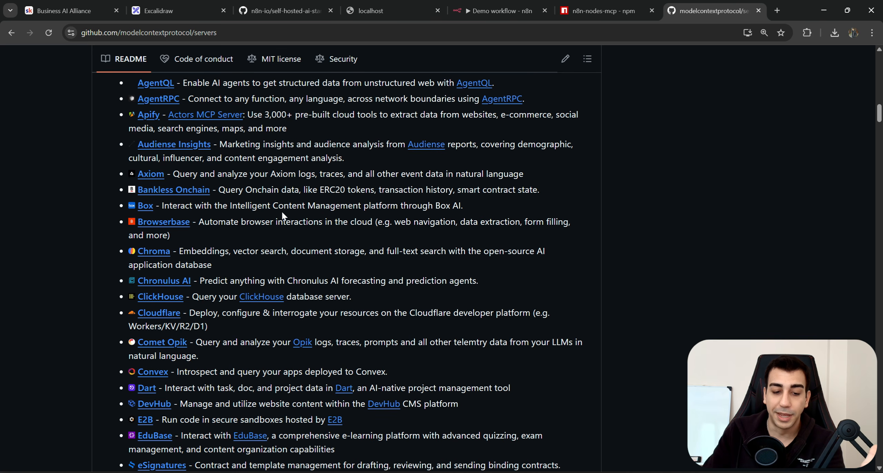
{"action": "scroll", "coordinate": [317, 230], "scroll_direction": "down", "scroll_amount": 6}
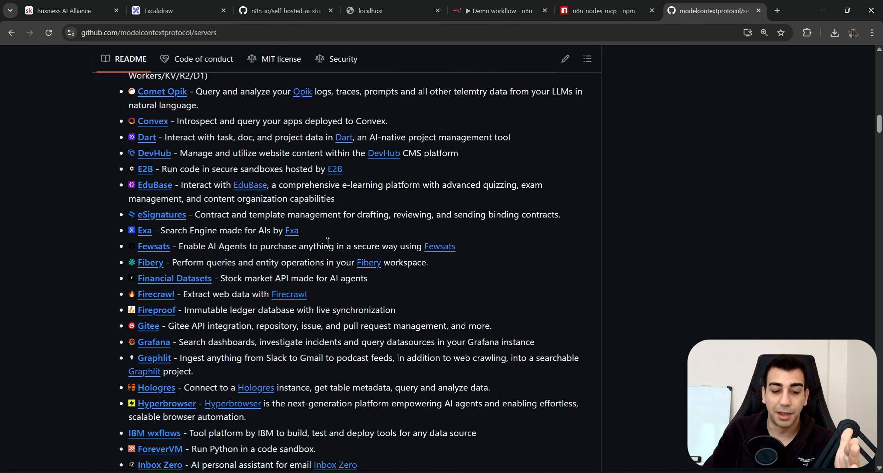
{"action": "scroll", "coordinate": [344, 258], "scroll_direction": "down", "scroll_amount": 2}
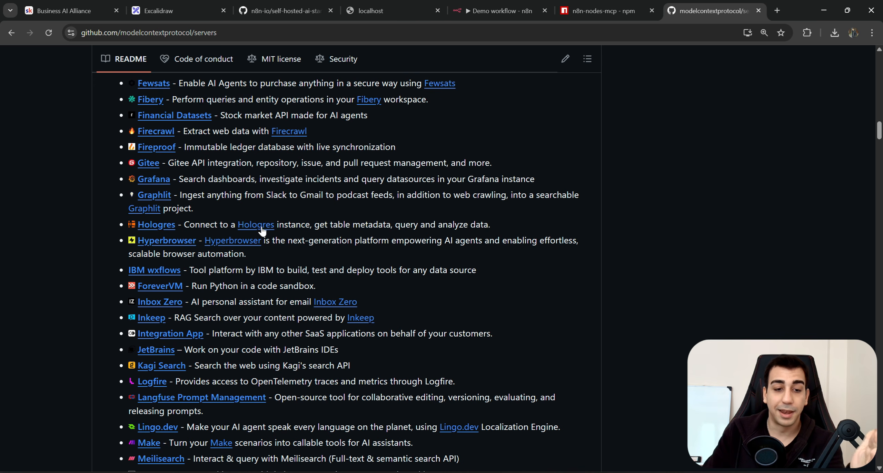
{"action": "left_click_drag", "start_coordinate": [187, 133], "coordinate": [138, 131]}
{"action": "left_click", "coordinate": [183, 135]}
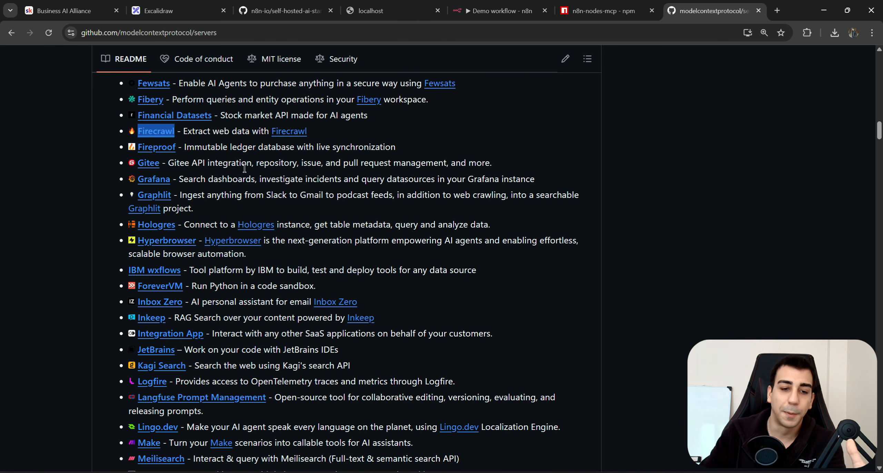
Scroll down to the Community Servers section and highlight its description.
{"action": "scroll", "coordinate": [244, 168], "scroll_direction": "down", "scroll_amount": 9}
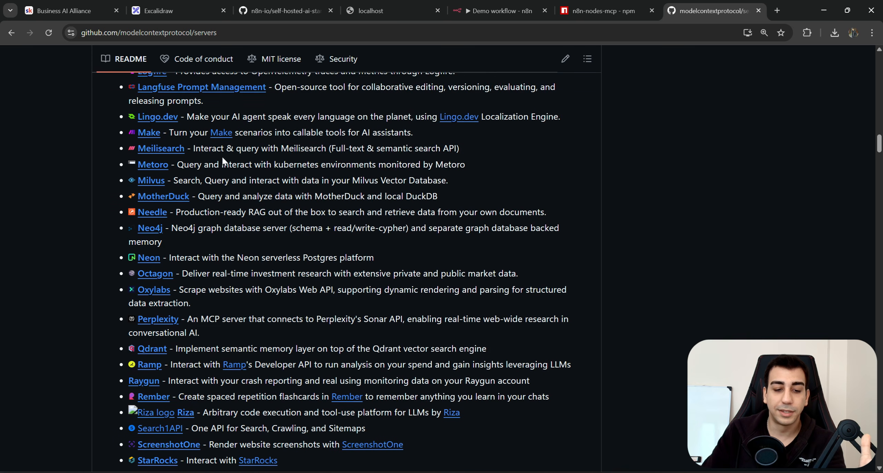
{"action": "scroll", "coordinate": [223, 158], "scroll_direction": "down", "scroll_amount": 3}
{"action": "scroll", "coordinate": [258, 200], "scroll_direction": "down", "scroll_amount": 1}
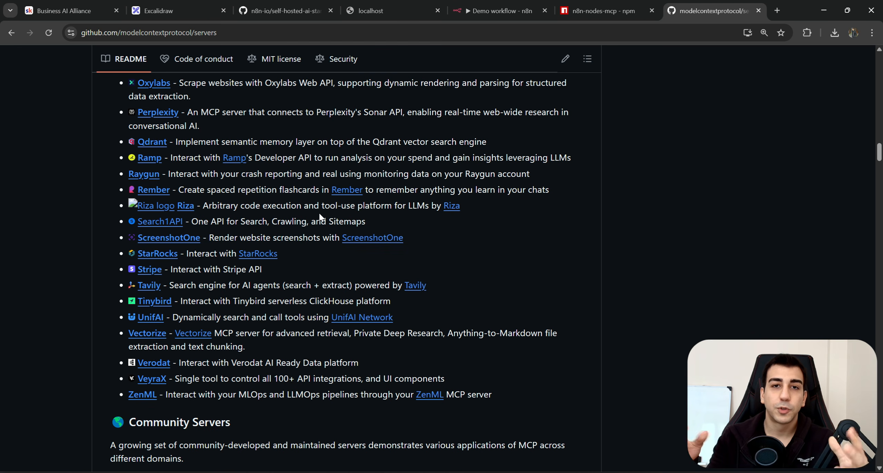
{"action": "scroll", "coordinate": [319, 212], "scroll_direction": "down", "scroll_amount": 5}
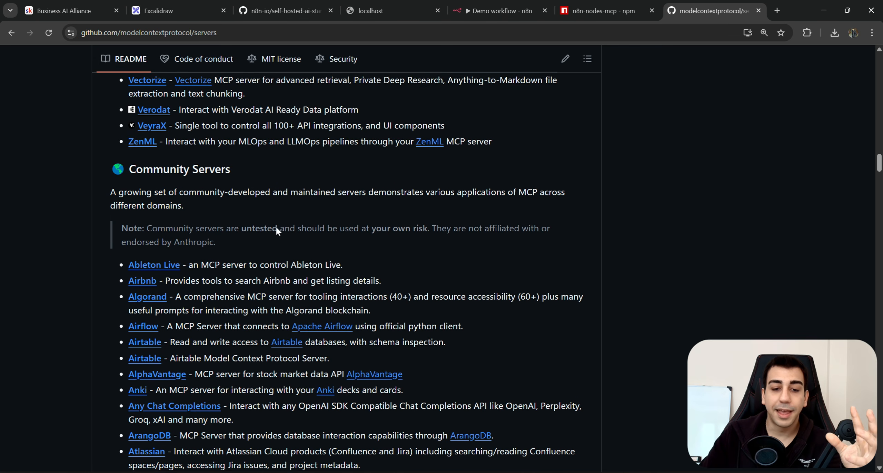
{"action": "left_click_drag", "start_coordinate": [236, 164], "coordinate": [125, 162]}
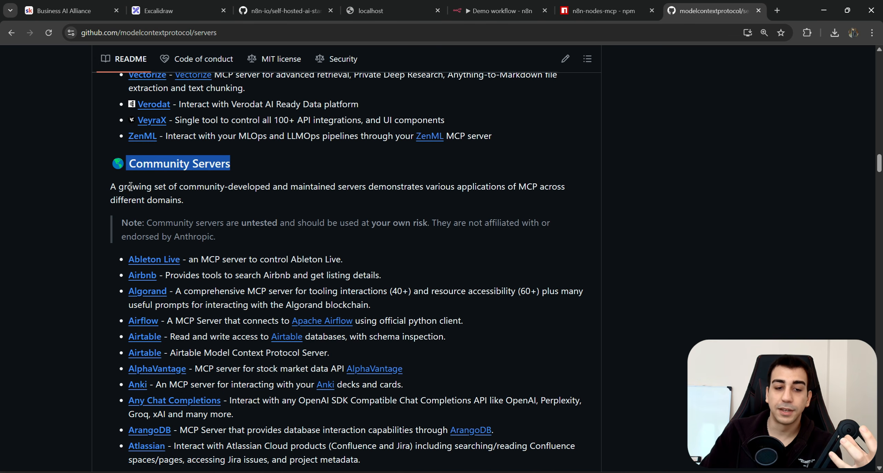
{"action": "left_click_drag", "start_coordinate": [158, 187], "coordinate": [188, 200]}
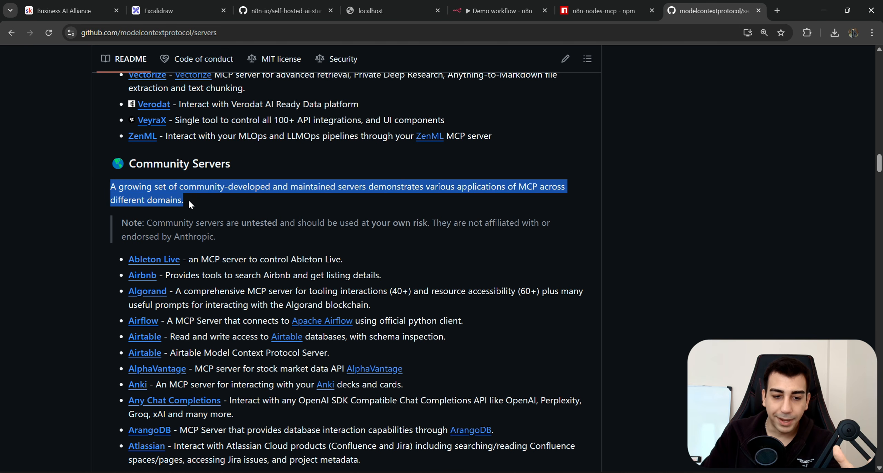
{"action": "left_click", "coordinate": [240, 170]}
{"action": "scroll", "coordinate": [204, 243], "scroll_direction": "down", "scroll_amount": 1}
{"action": "scroll", "coordinate": [204, 243], "scroll_direction": "down", "scroll_amount": 8}
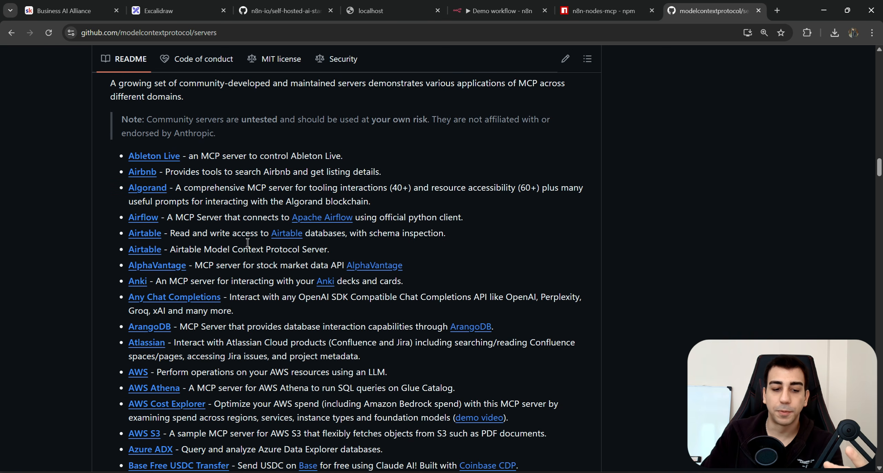
{"action": "scroll", "coordinate": [242, 246], "scroll_direction": "down", "scroll_amount": 8}
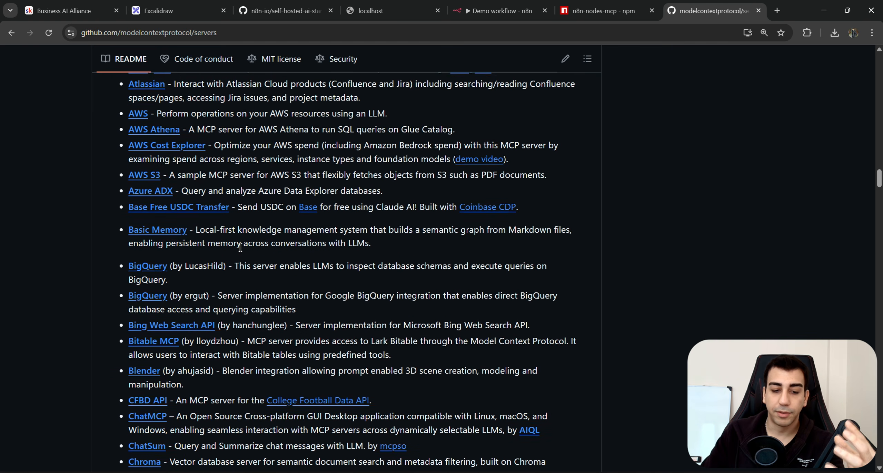
{"action": "scroll", "coordinate": [241, 259], "scroll_direction": "down", "scroll_amount": 15}
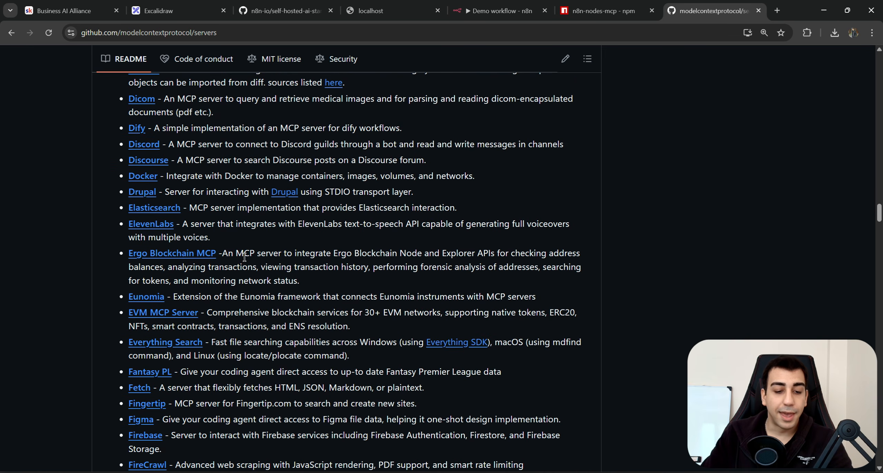
{"action": "scroll", "coordinate": [242, 257], "scroll_direction": "up", "scroll_amount": 17}
{"action": "scroll", "coordinate": [232, 228], "scroll_direction": "up", "scroll_amount": 1}
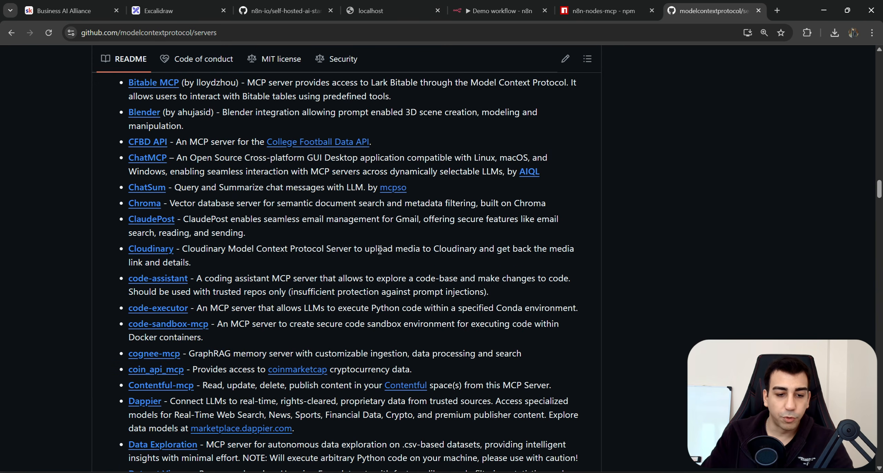
Search the page for 'Compass' to locate the MCP Compass community server entry.
{"action": "key", "text": "ctrl+f"}
{"action": "type", "text": "cOMPASS"}
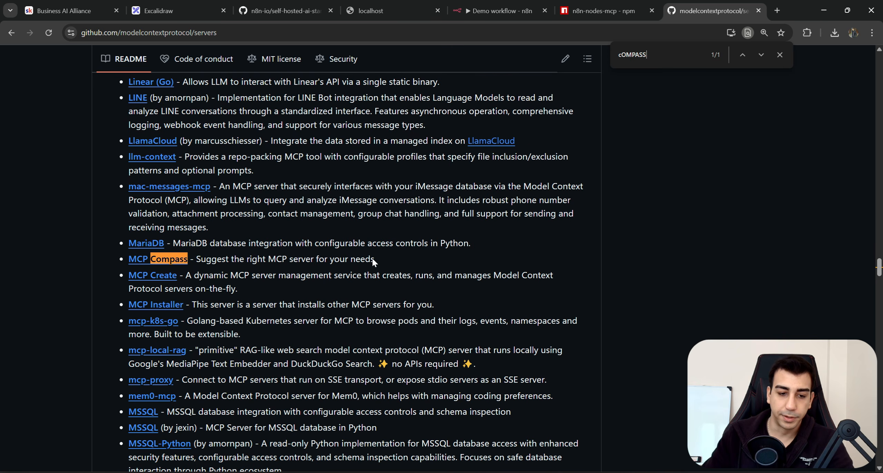
{"action": "key", "text": "Escape"}
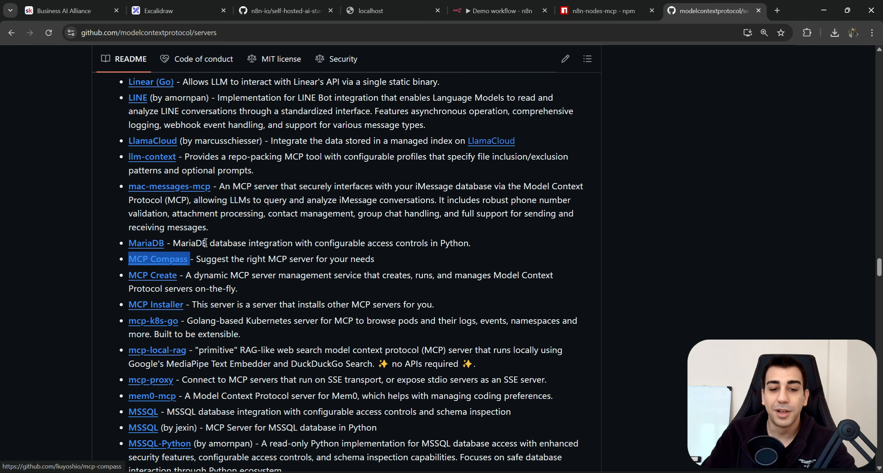
{"action": "scroll", "coordinate": [165, 262], "scroll_direction": "up", "scroll_amount": 20}
{"action": "scroll", "coordinate": [228, 323], "scroll_direction": "up", "scroll_amount": 20}
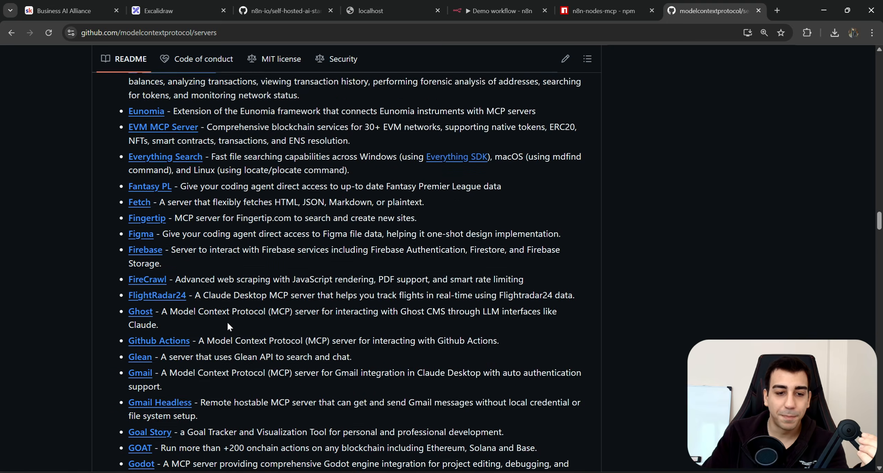
{"action": "scroll", "coordinate": [216, 336], "scroll_direction": "up", "scroll_amount": 20}
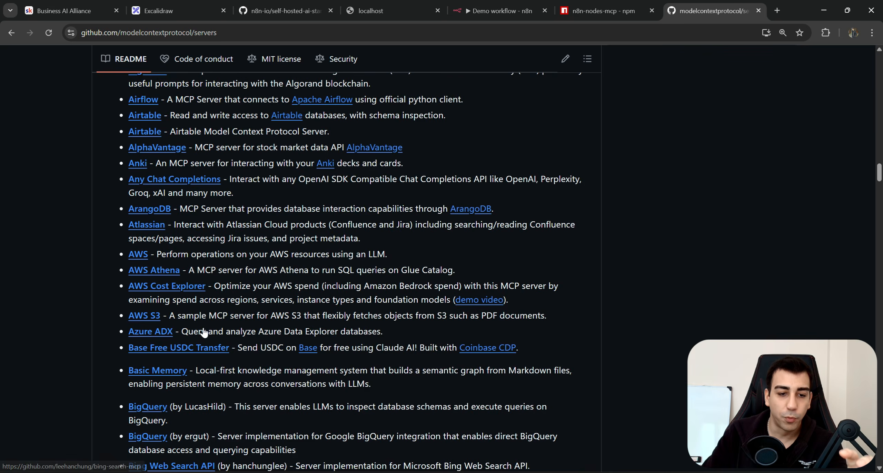
{"action": "scroll", "coordinate": [193, 276], "scroll_direction": "up", "scroll_amount": 10}
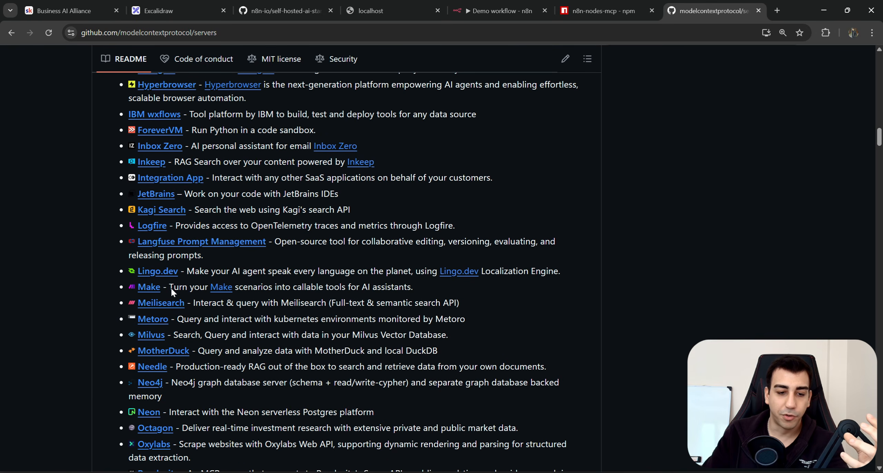
{"action": "left_click", "coordinate": [171, 188]}
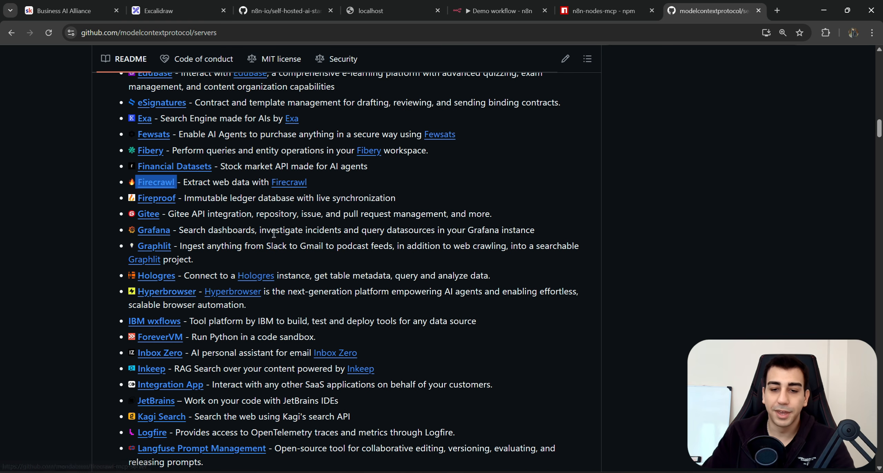
{"action": "scroll", "coordinate": [279, 285], "scroll_direction": "down", "scroll_amount": 20}
{"action": "key", "text": "ctrl+f"}
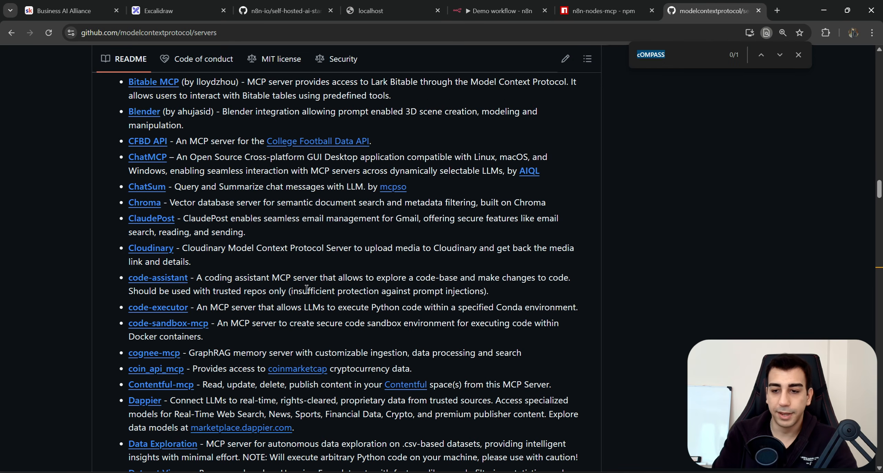
{"action": "type", "text": "Compass"}
{"action": "key", "text": "Escape"}
{"action": "left_click", "coordinate": [278, 298]}
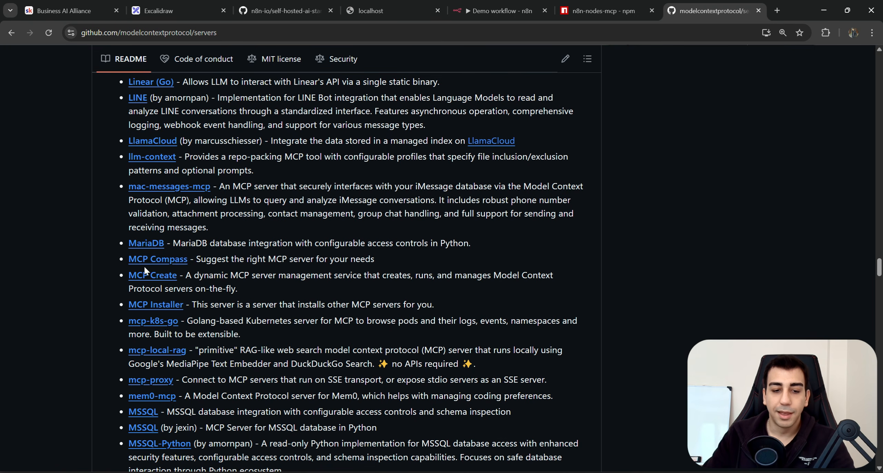
Open the mcp-compass repository and highlight its npx-based mcpServers configuration JSON.
{"action": "left_click", "coordinate": [167, 264]}
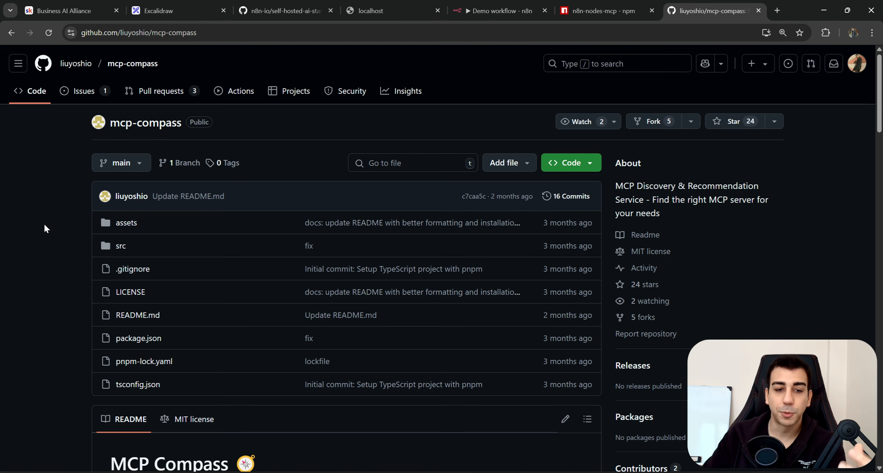
{"action": "scroll", "coordinate": [49, 240], "scroll_direction": "down", "scroll_amount": 20}
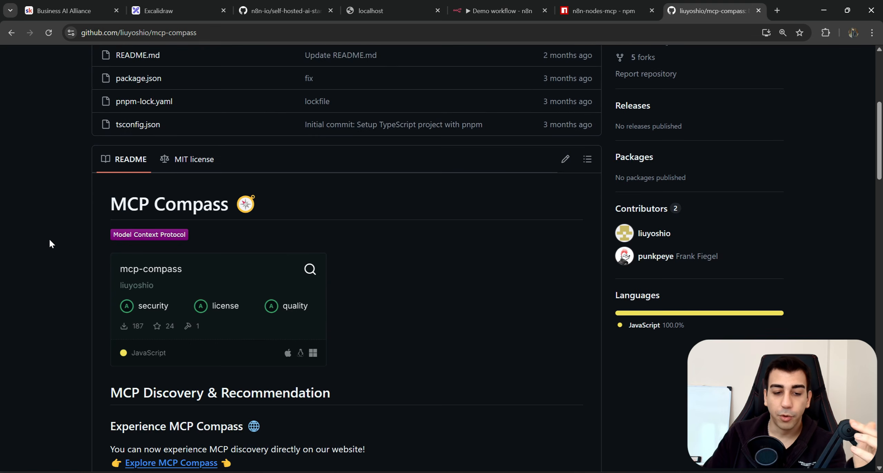
{"action": "scroll", "coordinate": [58, 245], "scroll_direction": "down", "scroll_amount": 12}
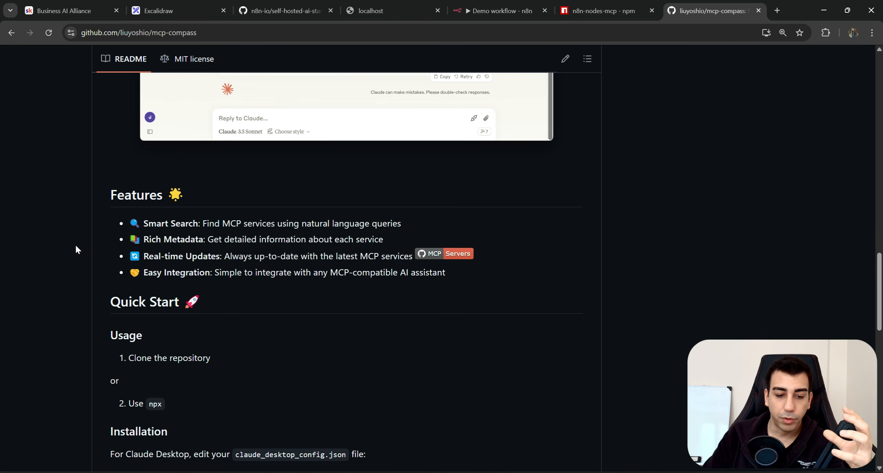
{"action": "scroll", "coordinate": [96, 262], "scroll_direction": "down", "scroll_amount": 3}
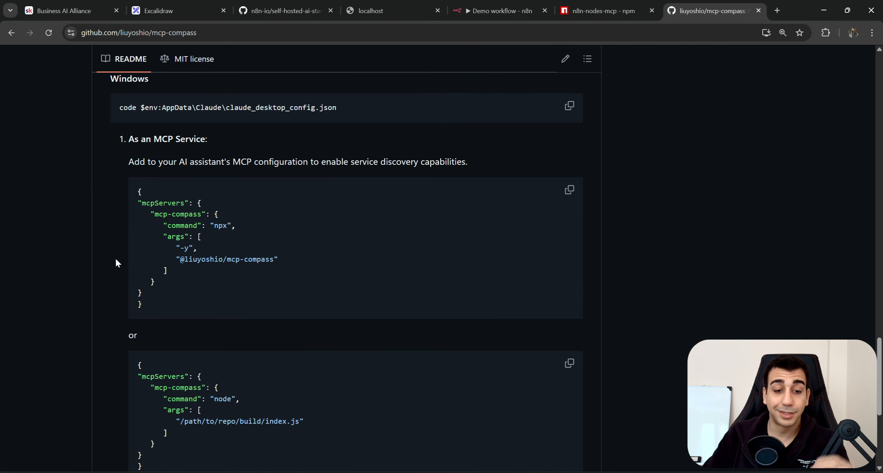
{"action": "left_click_drag", "start_coordinate": [131, 202], "coordinate": [270, 307]}
{"action": "left_click", "coordinate": [270, 305]}
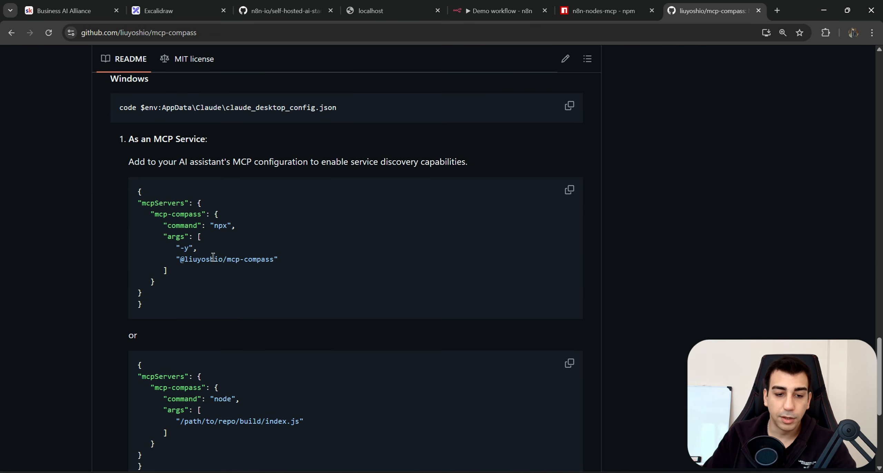
{"action": "left_click_drag", "start_coordinate": [142, 304], "coordinate": [128, 191]}
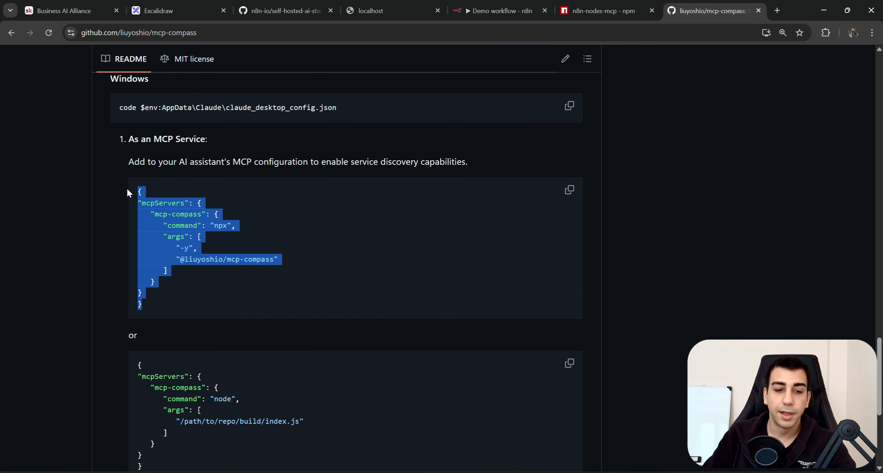
{"action": "scroll", "coordinate": [242, 261], "scroll_direction": "down", "scroll_amount": 2}
{"action": "left_click", "coordinate": [242, 261]}
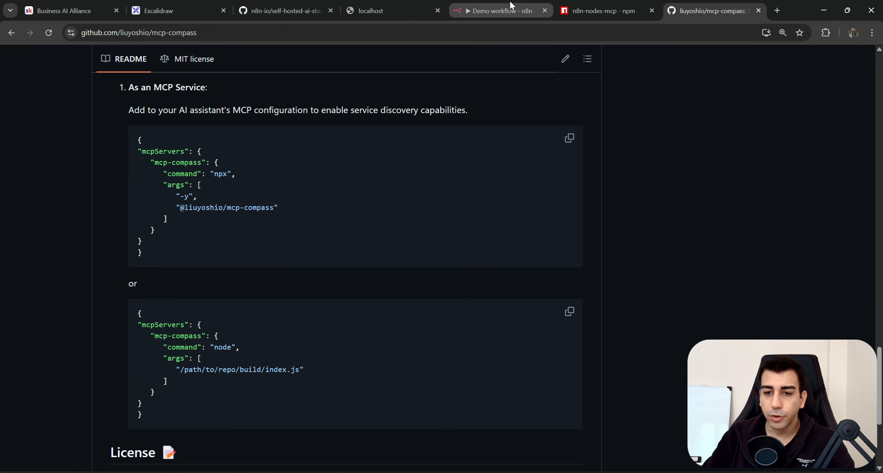
{"action": "left_click", "coordinate": [510, 3]}
Place the mcp-compass README beside n8n and compare the Command and Arguments fields with its config.
{"action": "left_click_drag", "start_coordinate": [684, 6], "coordinate": [492, 4]}
{"action": "left_click", "coordinate": [580, 9]}
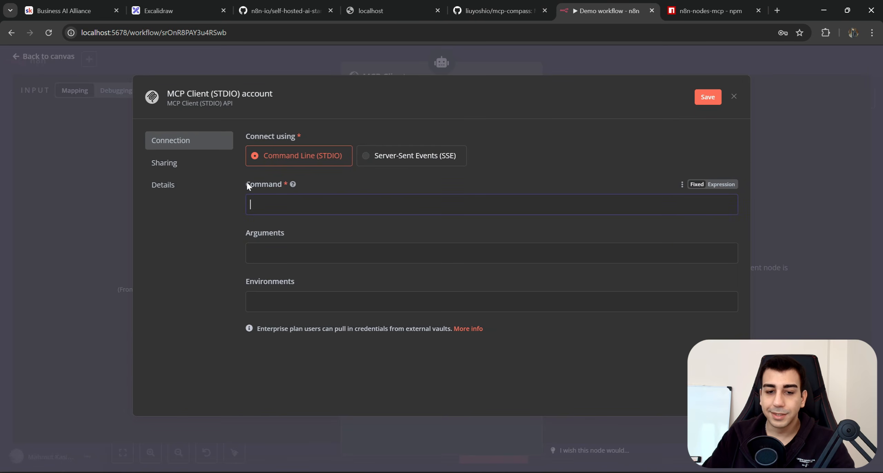
{"action": "left_click_drag", "start_coordinate": [247, 183], "coordinate": [284, 183]}
{"action": "left_click_drag", "start_coordinate": [326, 245], "coordinate": [247, 248]}
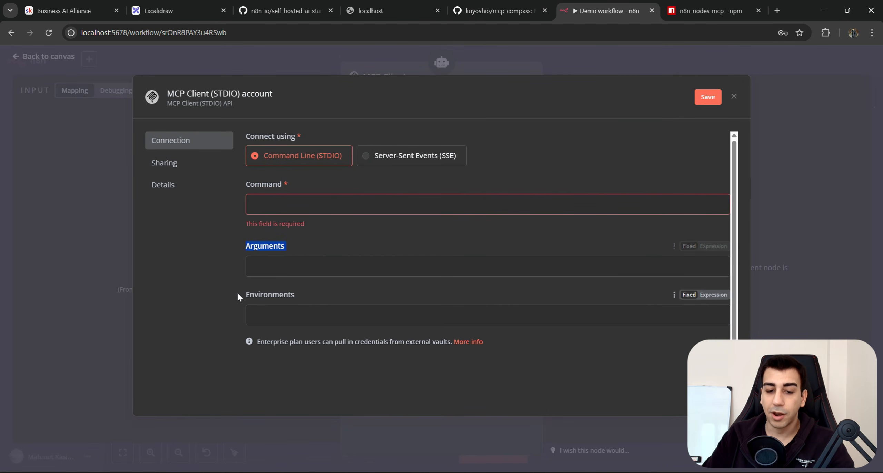
{"action": "left_click_drag", "start_coordinate": [242, 296], "coordinate": [315, 294]}
{"action": "left_click", "coordinate": [315, 294]}
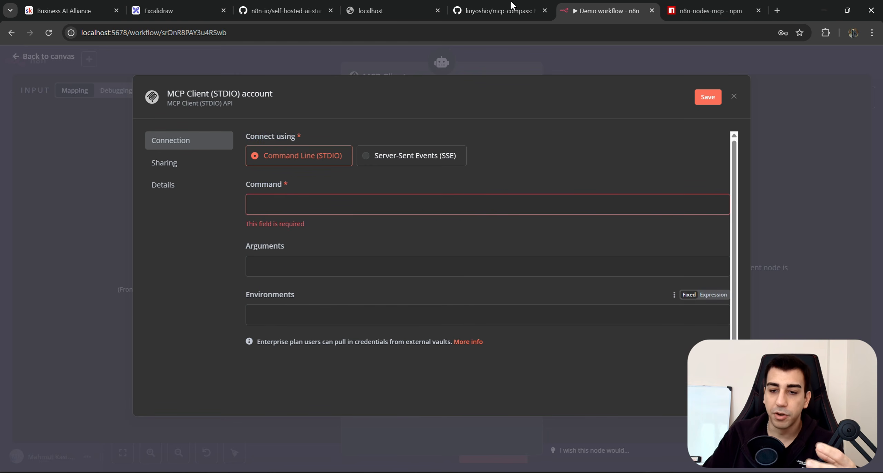
{"action": "left_click", "coordinate": [511, 2]}
{"action": "left_click_drag", "start_coordinate": [160, 133], "coordinate": [171, 251]}
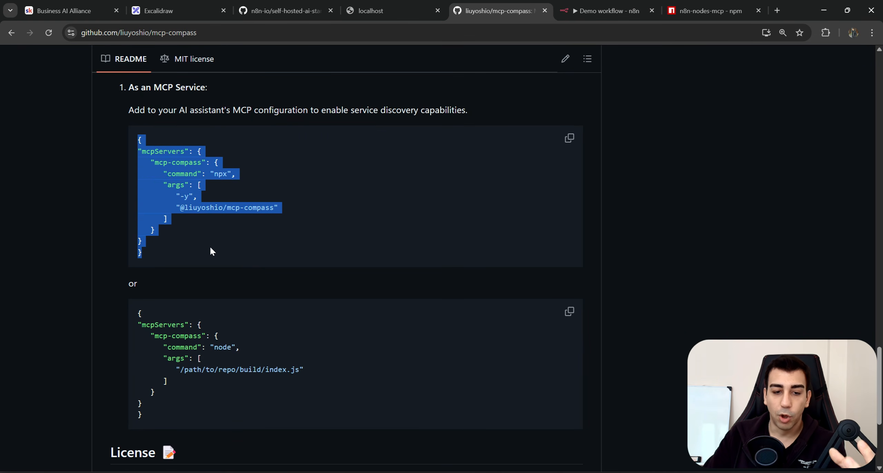
{"action": "left_click", "coordinate": [226, 237]}
Copy npx from the README config into the credential's Command field.
{"action": "double_click", "coordinate": [179, 174]}
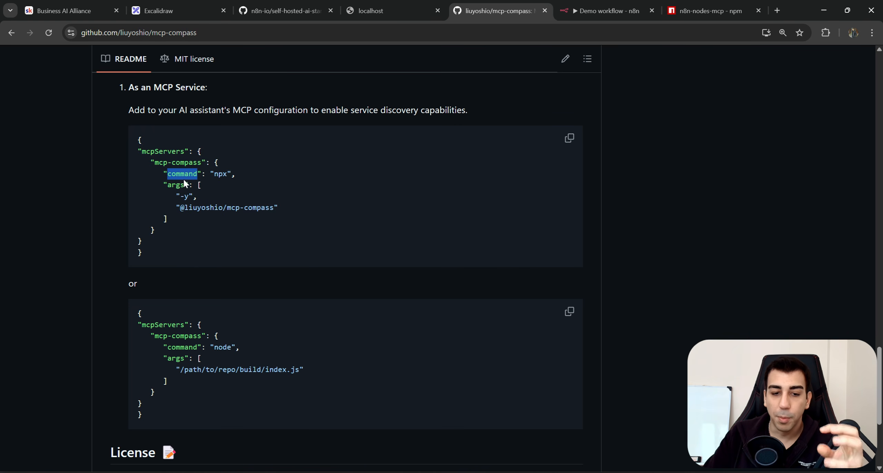
{"action": "left_click", "coordinate": [225, 176]}
{"action": "double_click", "coordinate": [224, 175]}
{"action": "key", "text": "ctrl+c"}
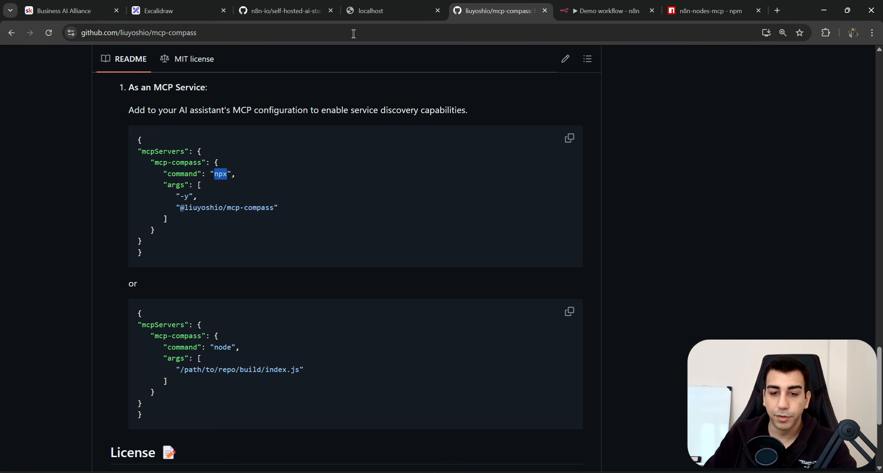
{"action": "left_click", "coordinate": [613, 8]}
{"action": "left_click", "coordinate": [324, 211]}
{"action": "key", "text": "ctrl+v"}
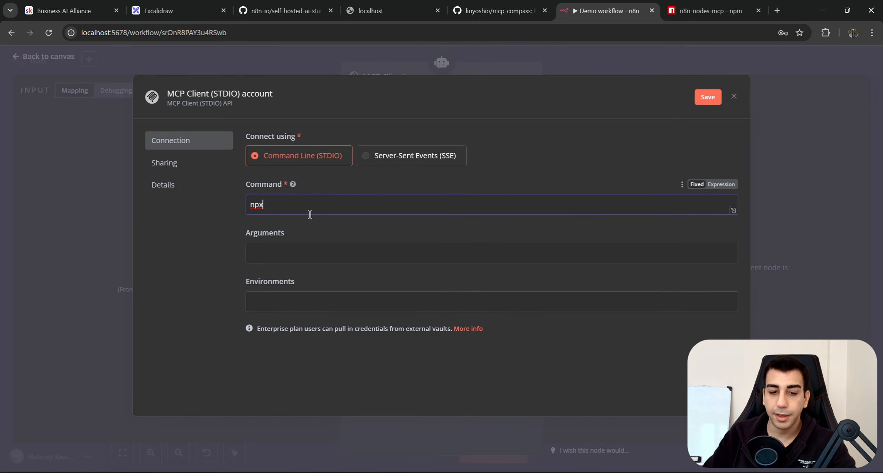
{"action": "left_click", "coordinate": [329, 253]}
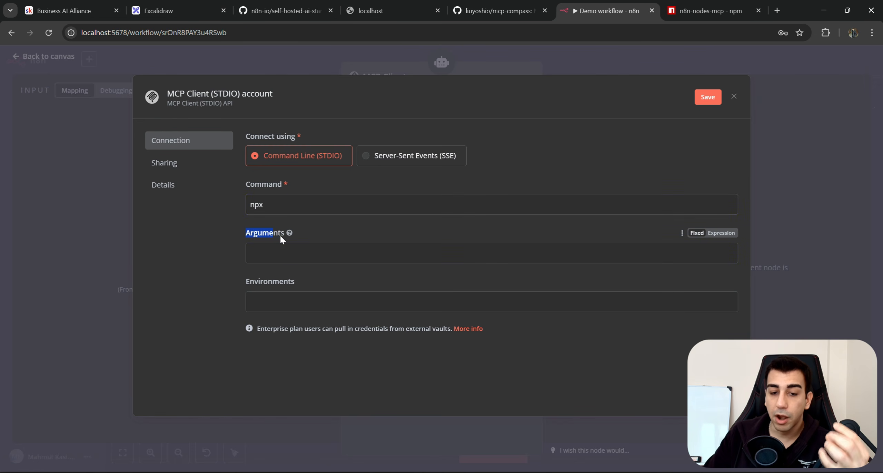
Review the README's args list, the -y flag and the package name, for the Arguments field.
{"action": "left_click", "coordinate": [490, 10]}
{"action": "double_click", "coordinate": [176, 185]}
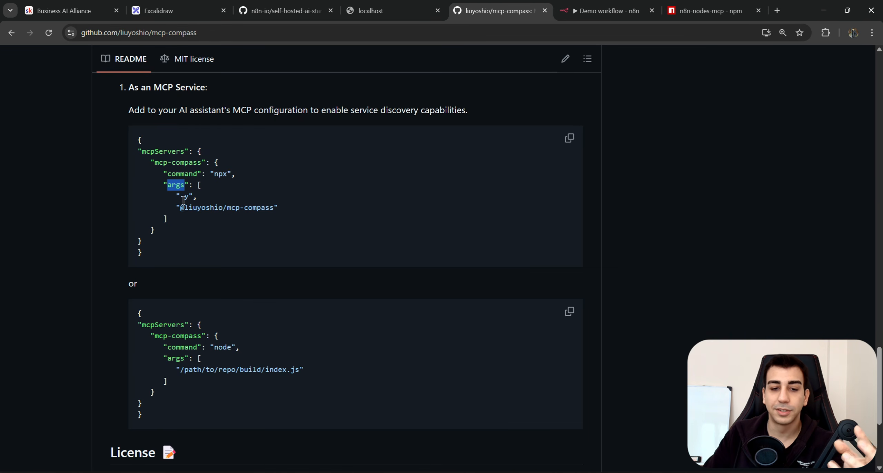
{"action": "left_click_drag", "start_coordinate": [202, 184], "coordinate": [180, 220]}
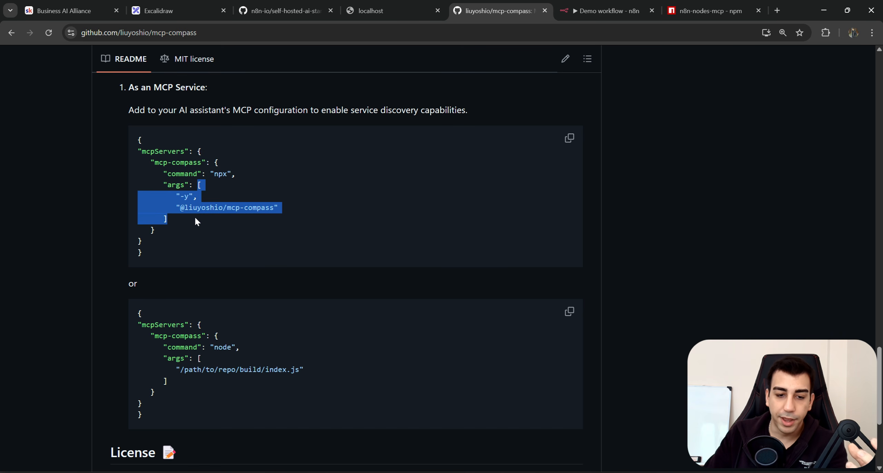
{"action": "left_click_drag", "start_coordinate": [198, 198], "coordinate": [167, 196]}
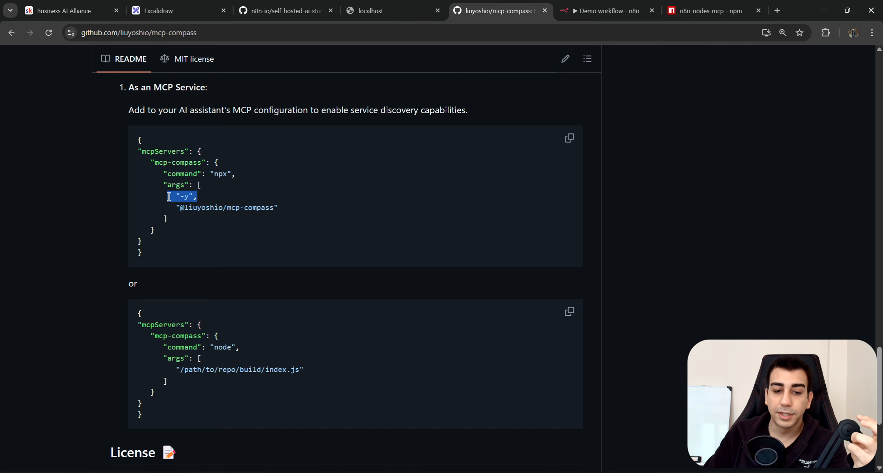
{"action": "left_click_drag", "start_coordinate": [286, 209], "coordinate": [181, 198]}
{"action": "key", "text": "ctrl+c"}
{"action": "left_click", "coordinate": [203, 218]}
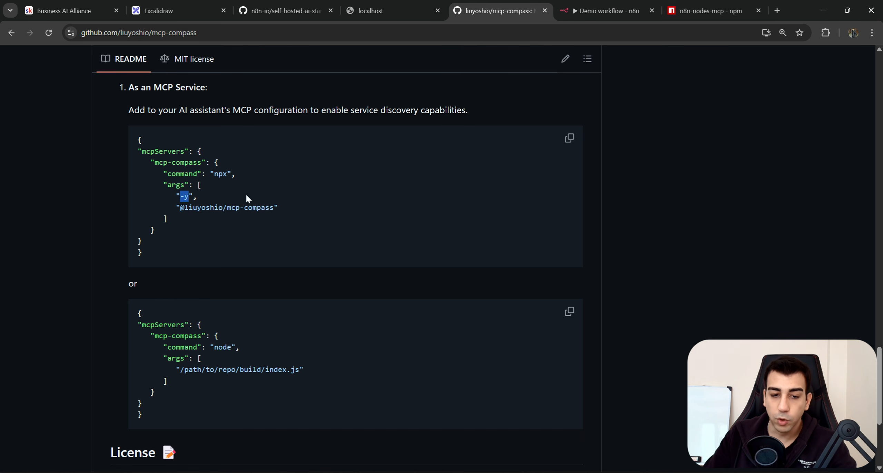
{"action": "left_click", "coordinate": [576, 16]}
{"action": "left_click", "coordinate": [309, 255]}
{"action": "key", "text": "ctrl+v"}
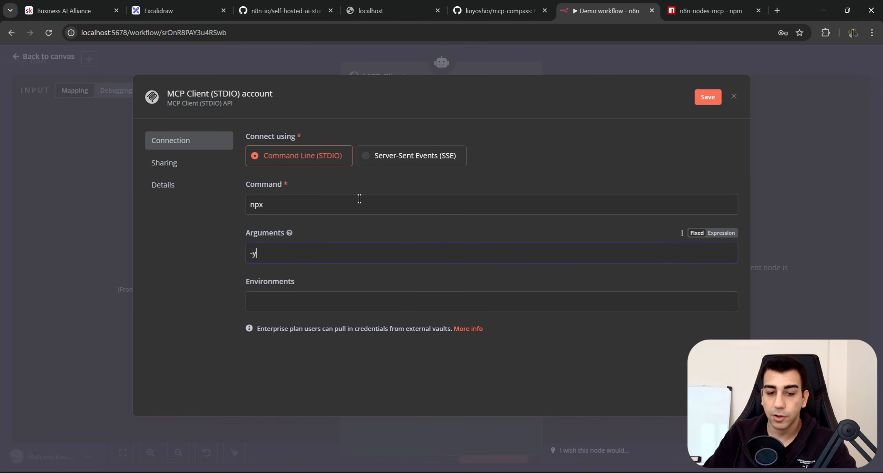
{"action": "left_click", "coordinate": [498, 11]}
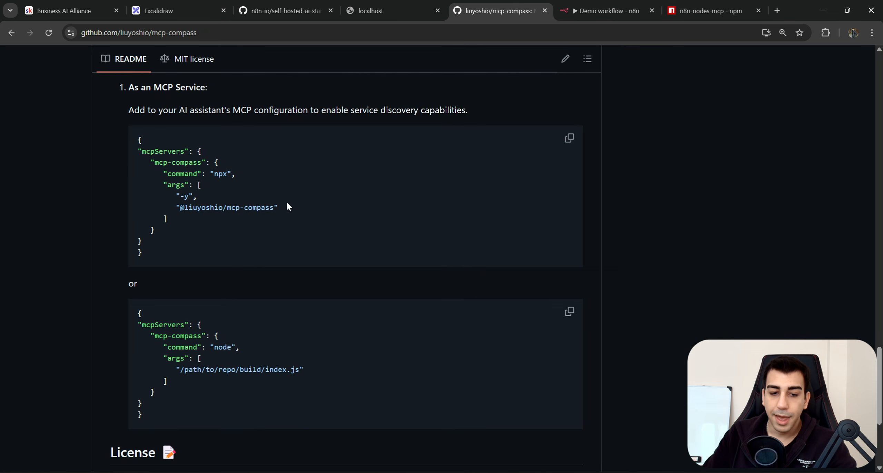
{"action": "left_click_drag", "start_coordinate": [277, 207], "coordinate": [179, 207]}
{"action": "key", "text": "ctrl+c"}
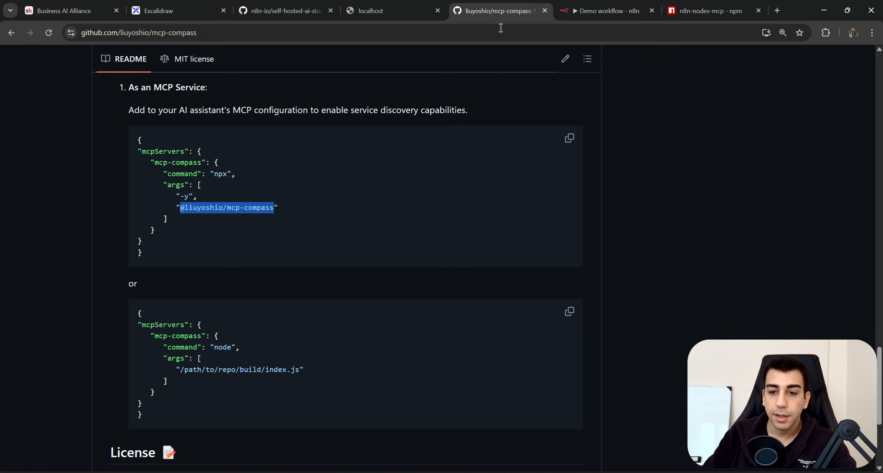
{"action": "left_click", "coordinate": [604, 11]}
{"action": "key", "text": "ctrl+v"}
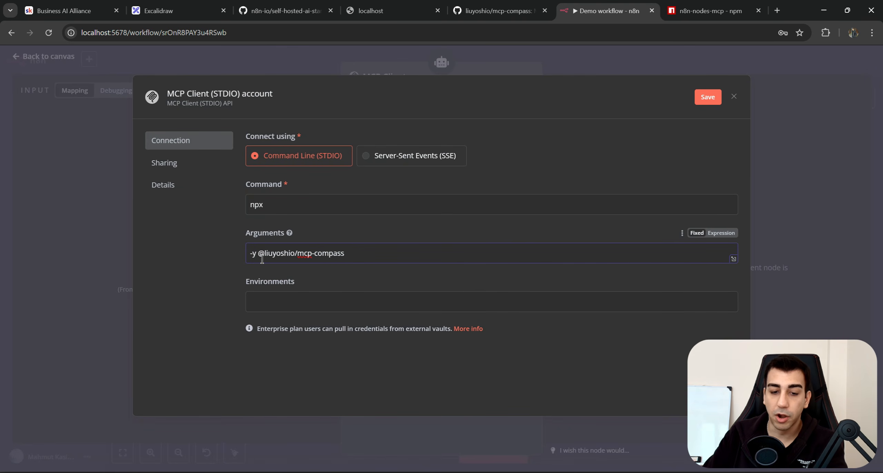
{"action": "left_click", "coordinate": [260, 254]}
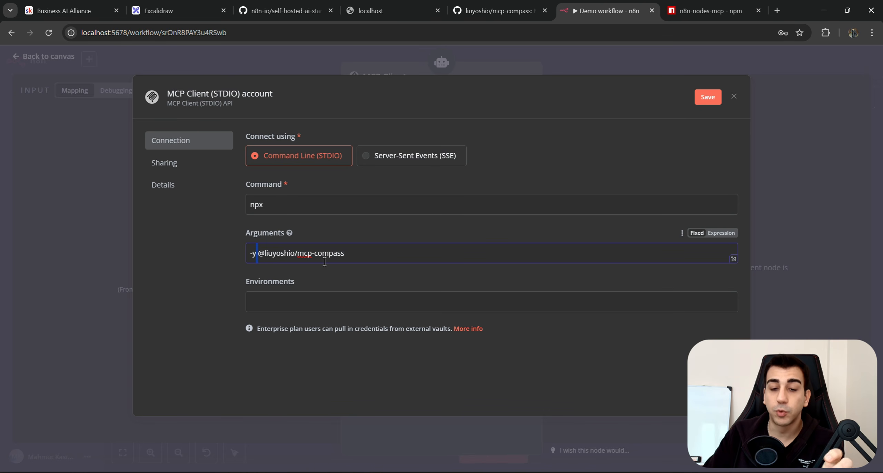
{"action": "left_click", "coordinate": [517, 10]}
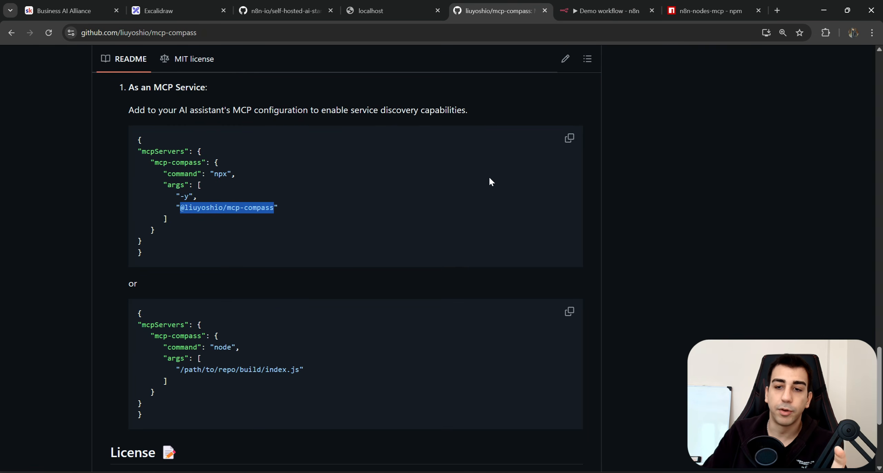
{"action": "left_click", "coordinate": [607, 10]}
{"action": "left_click_drag", "start_coordinate": [258, 284], "coordinate": [251, 289]}
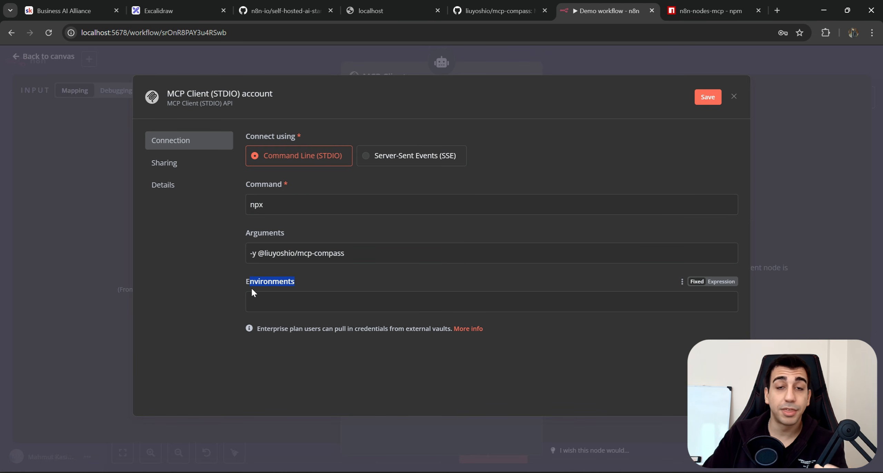
Check the credential's fields against the README's configuration example, including environment variables.
{"action": "left_click", "coordinate": [497, 10]}
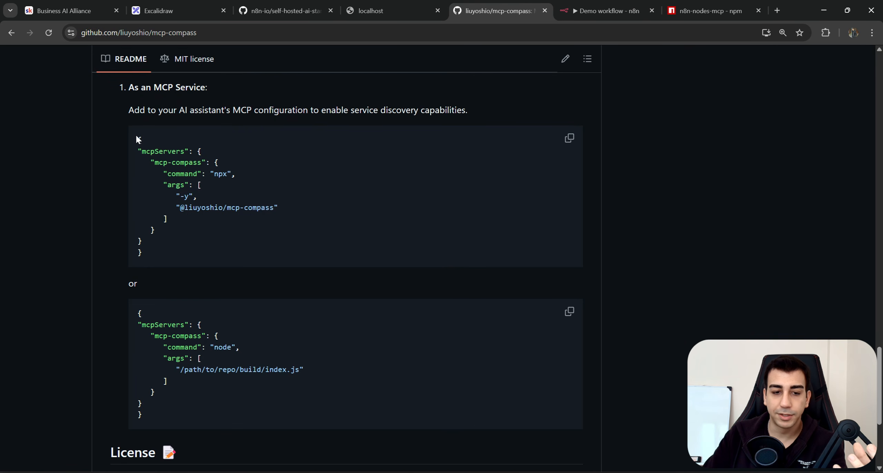
{"action": "left_click_drag", "start_coordinate": [136, 137], "coordinate": [177, 253]}
{"action": "left_click", "coordinate": [603, 10]}
{"action": "left_click", "coordinate": [307, 303]}
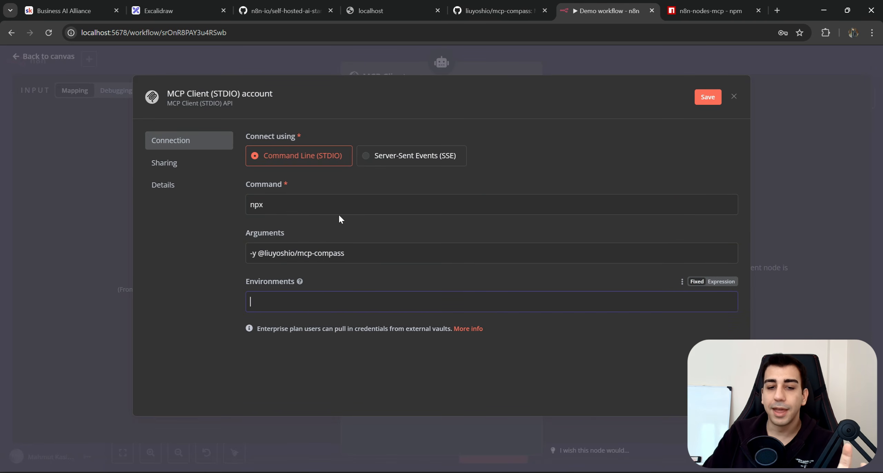
{"action": "left_click_drag", "start_coordinate": [243, 136], "coordinate": [304, 138]}
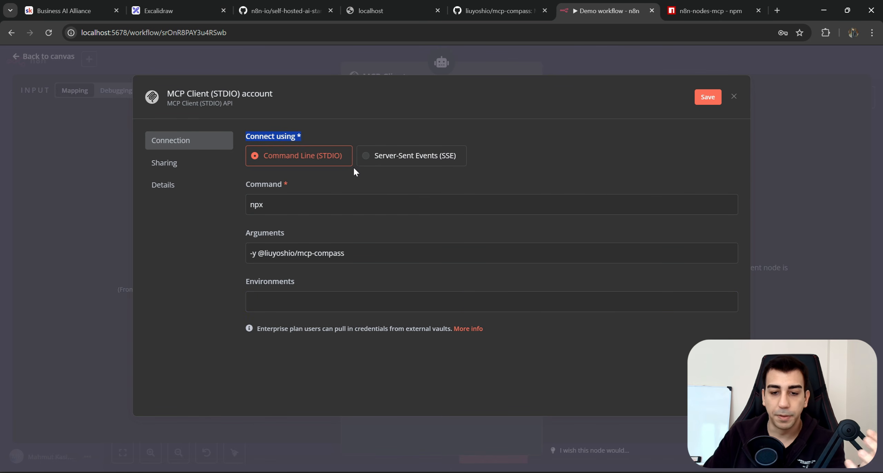
{"action": "left_click", "coordinate": [487, 160]}
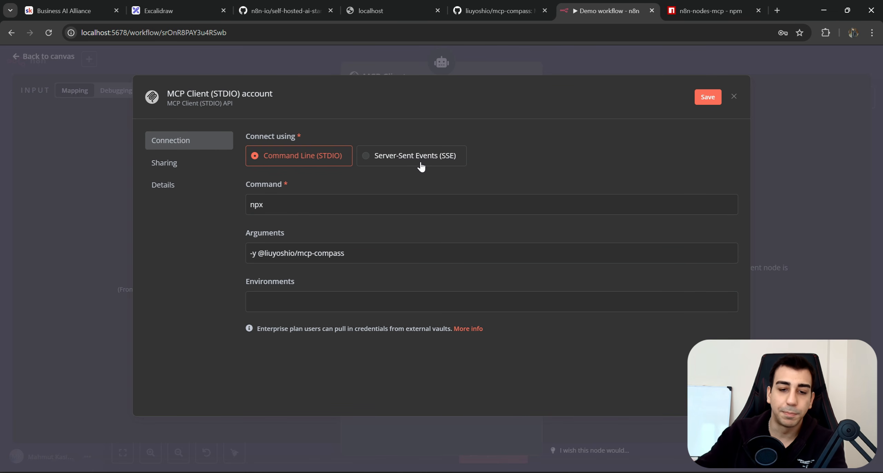
{"action": "left_click_drag", "start_coordinate": [325, 168], "coordinate": [283, 176]}
{"action": "left_click", "coordinate": [305, 183]}
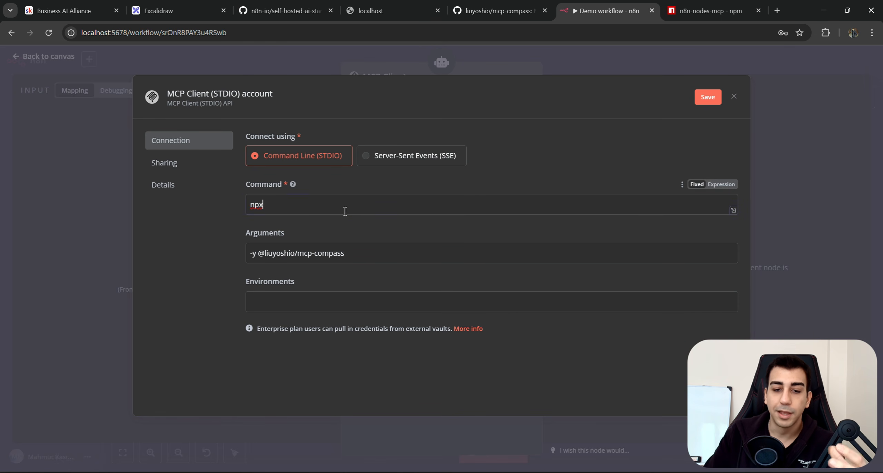
{"action": "left_click_drag", "start_coordinate": [345, 210], "coordinate": [222, 196]}
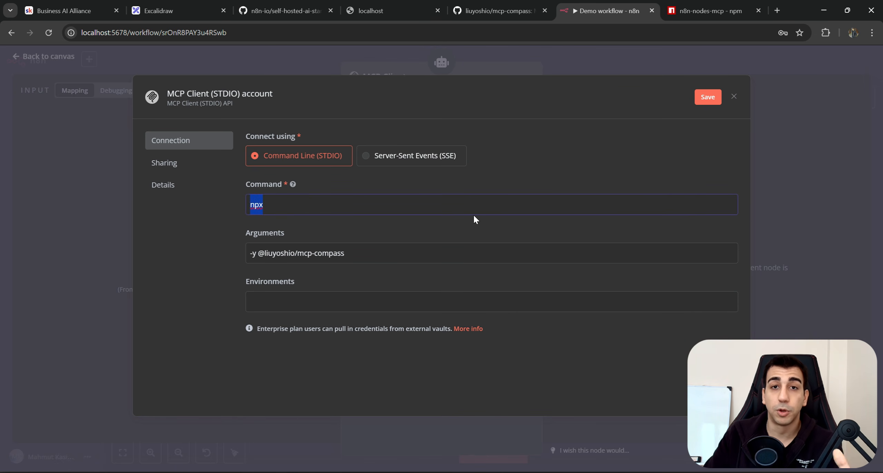
Rename the credential MCP COMPASS, save it, and reposition the MCP Client node.
{"action": "left_click", "coordinate": [237, 87]}
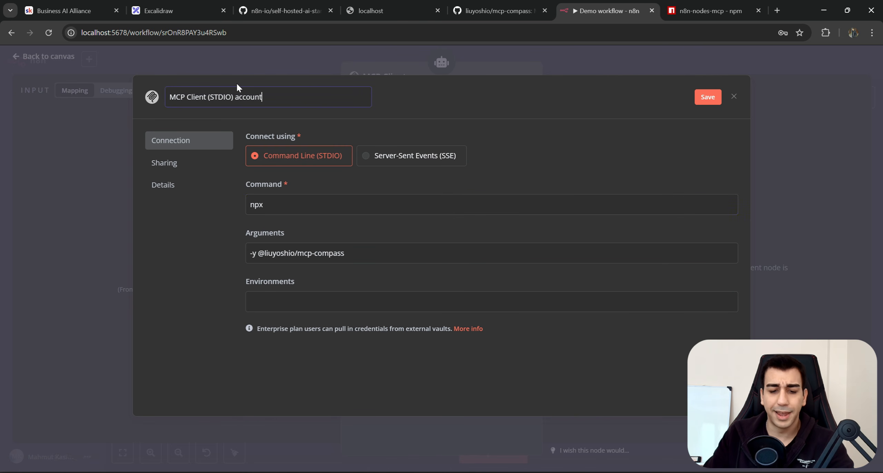
{"action": "type", "text": "MCP COMPASS"}
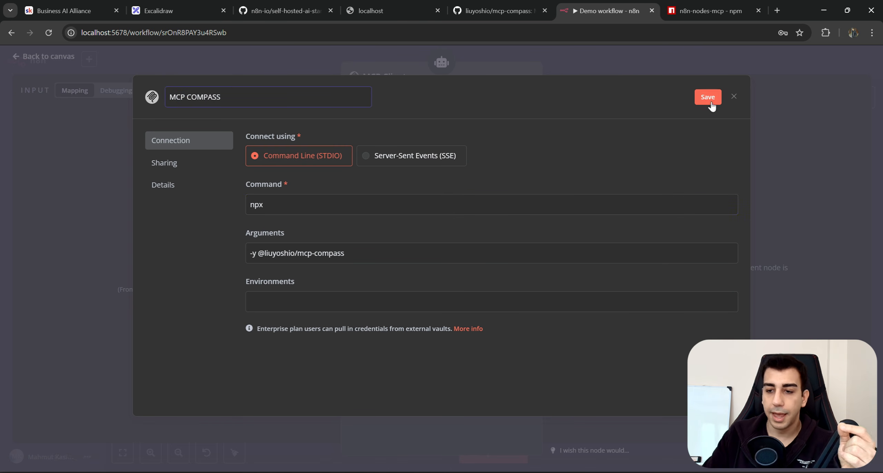
{"action": "left_click", "coordinate": [710, 103]}
{"action": "left_click", "coordinate": [735, 97]}
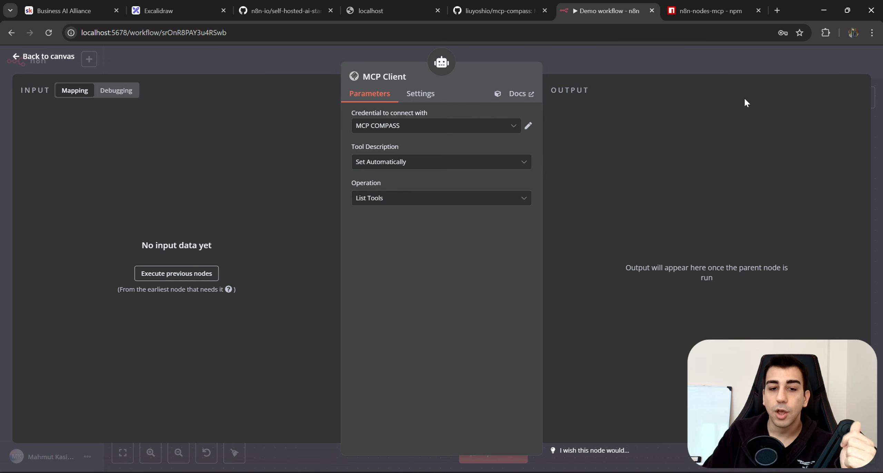
{"action": "mouse_move", "coordinate": [341, 108]}
{"action": "left_mouse_down"}
{"action": "mouse_move", "coordinate": [374, 109]}
{"action": "mouse_move", "coordinate": [333, 109]}
{"action": "left_mouse_up"}
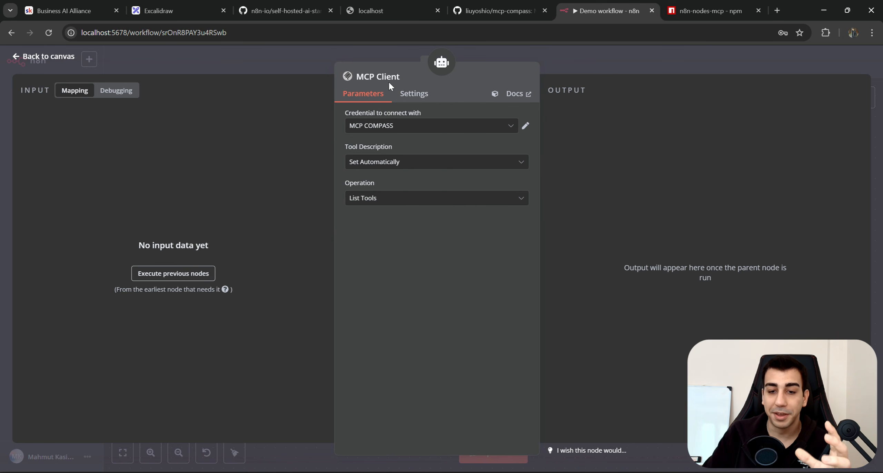
{"action": "left_click", "coordinate": [568, 59]}
{"action": "left_click_drag", "start_coordinate": [498, 277], "coordinate": [477, 277]}
Leave the Compass MCP Client node's operation on List Tools.
{"action": "left_click_drag", "start_coordinate": [384, 266], "coordinate": [384, 277]}
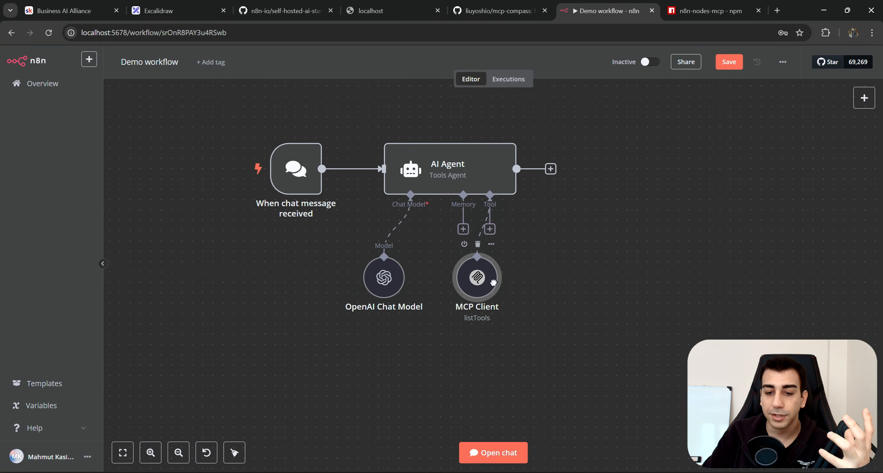
{"action": "double_click", "coordinate": [475, 273]}
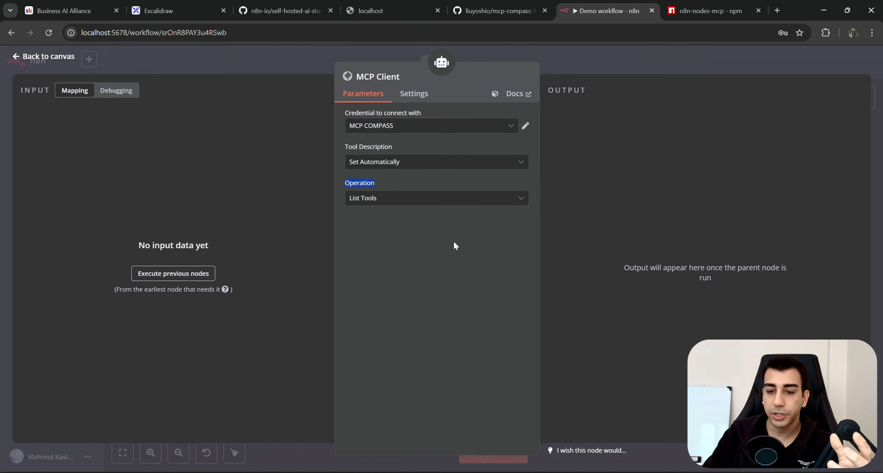
{"action": "left_click", "coordinate": [461, 199]}
{"action": "scroll", "coordinate": [438, 307], "scroll_direction": "down", "scroll_amount": 1}
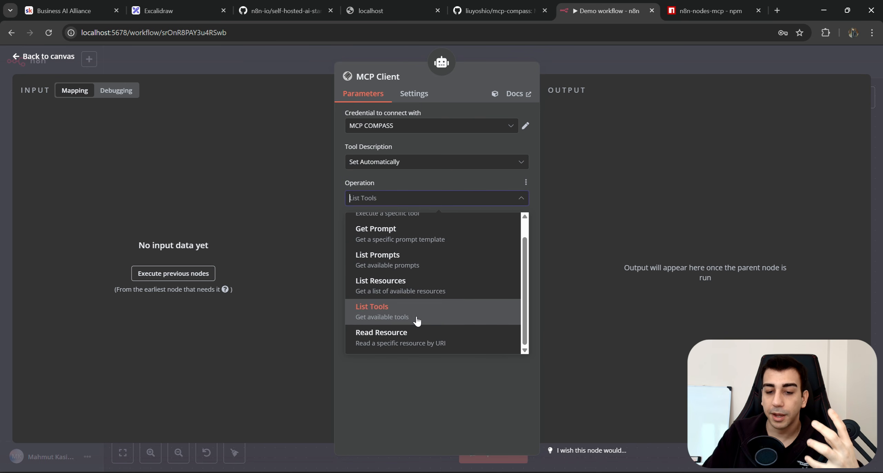
{"action": "scroll", "coordinate": [417, 315], "scroll_direction": "up", "scroll_amount": 1}
{"action": "scroll", "coordinate": [431, 289], "scroll_direction": "down", "scroll_amount": 1}
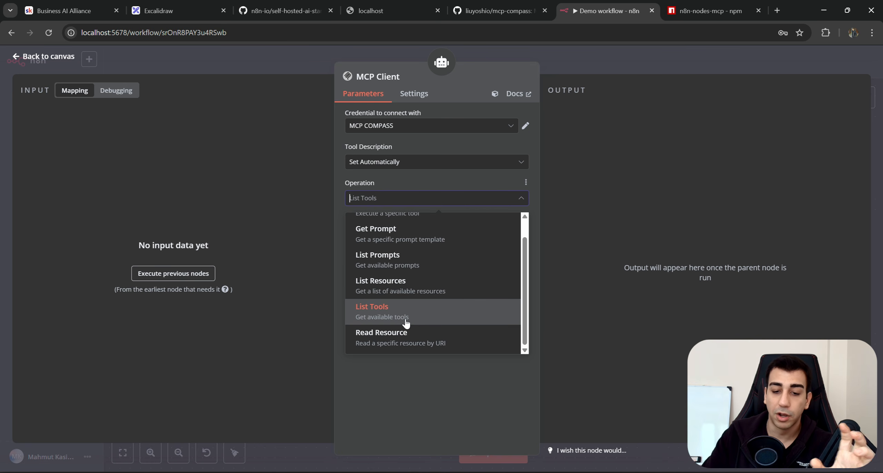
{"action": "scroll", "coordinate": [400, 331], "scroll_direction": "up", "scroll_amount": 1}
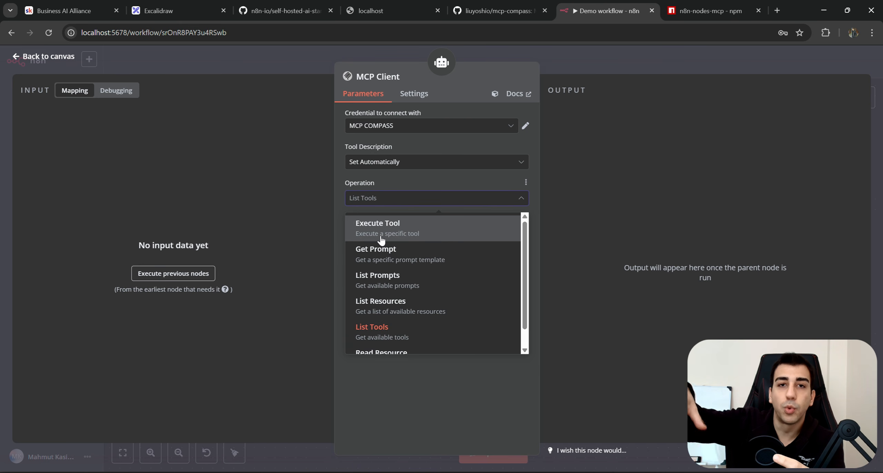
{"action": "left_click", "coordinate": [387, 337]}
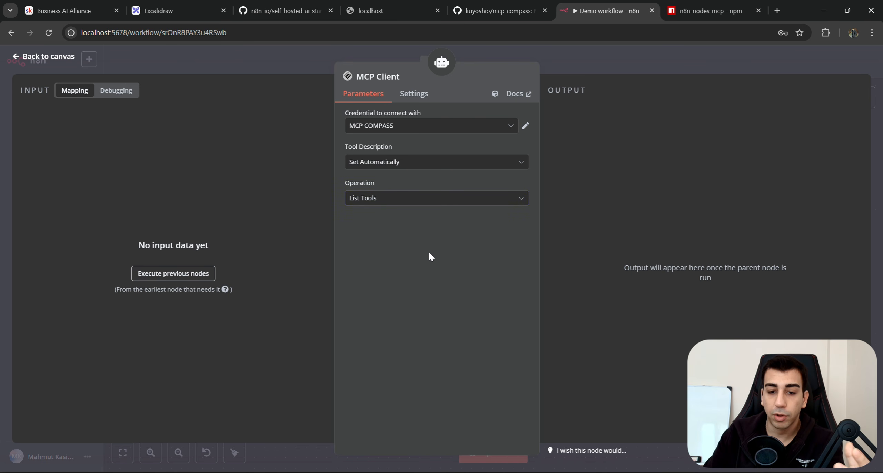
Rename the node LIST COMPASS TOOLS and go back to the workflow canvas.
{"action": "left_click", "coordinate": [378, 77]}
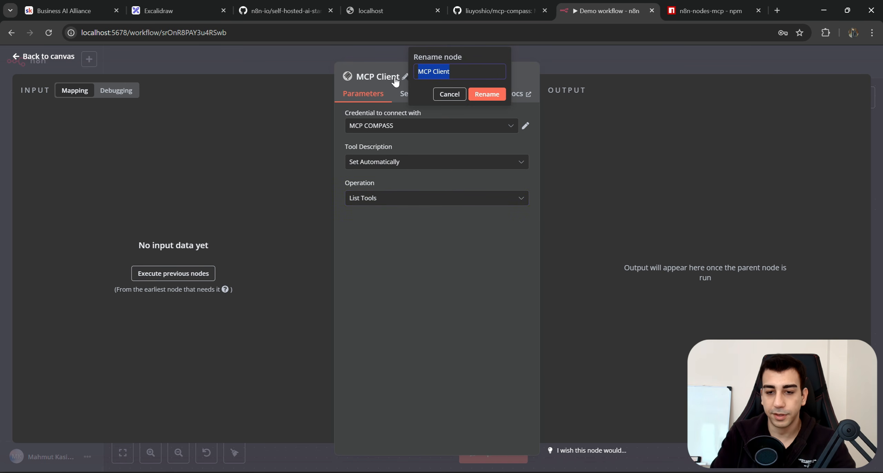
{"action": "type", "text": "co"}
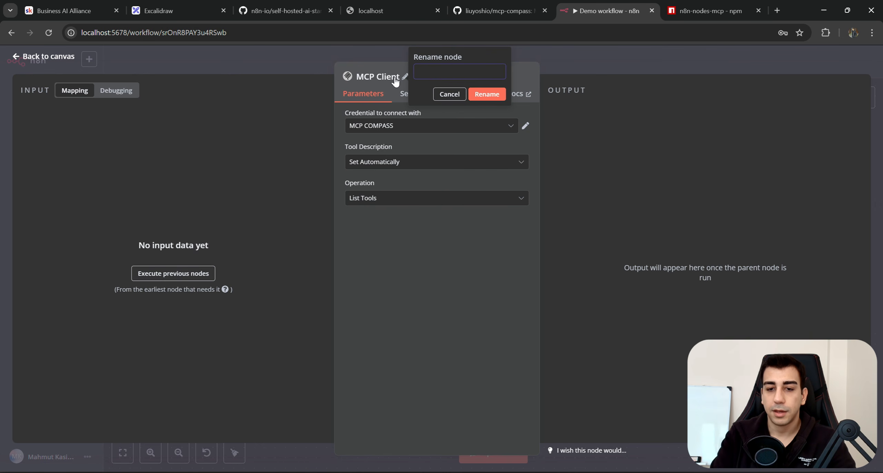
{"action": "type", "text": "MPASS"}
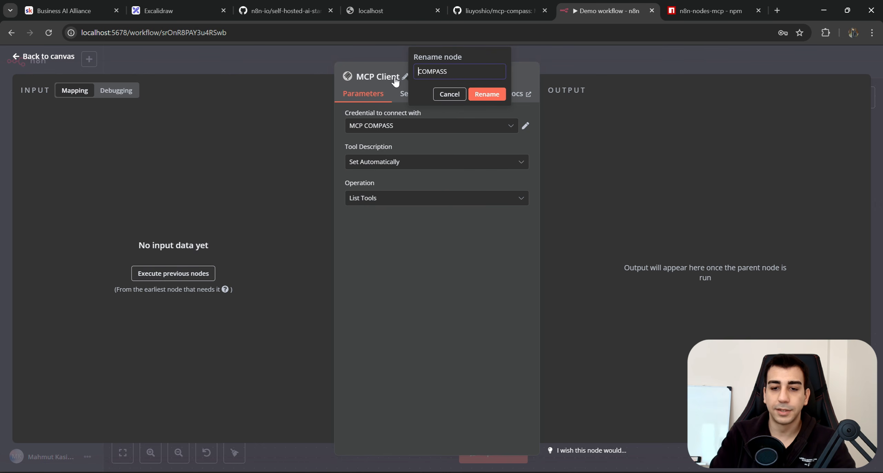
{"action": "type", "text": "LIST"}
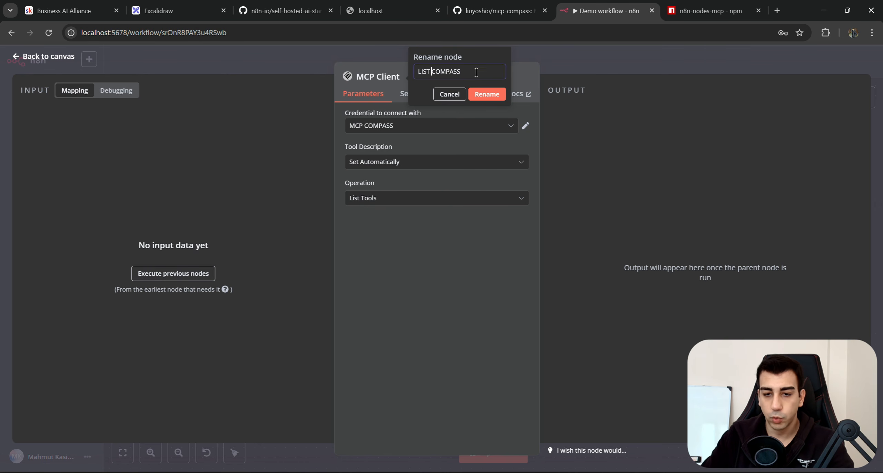
{"action": "left_click", "coordinate": [478, 71]}
{"action": "type", "text": "TOOLS"}
{"action": "left_click", "coordinate": [494, 94]}
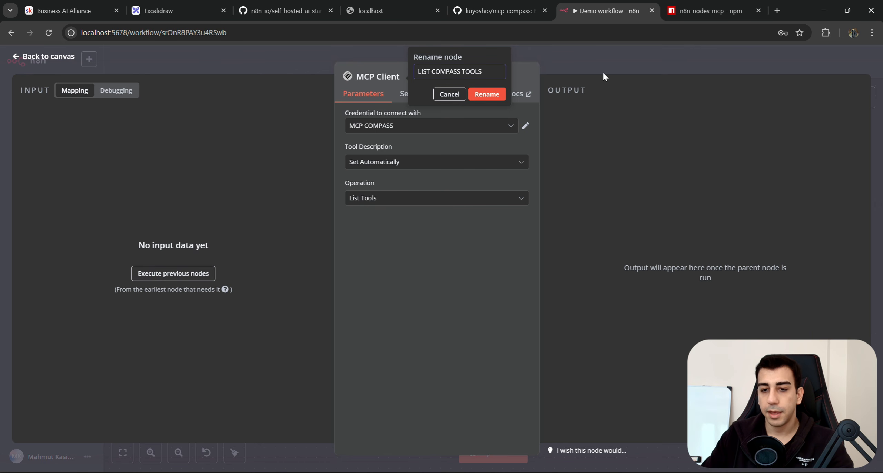
{"action": "left_click", "coordinate": [602, 63]}
{"action": "left_click_drag", "start_coordinate": [648, 289], "coordinate": [625, 269]}
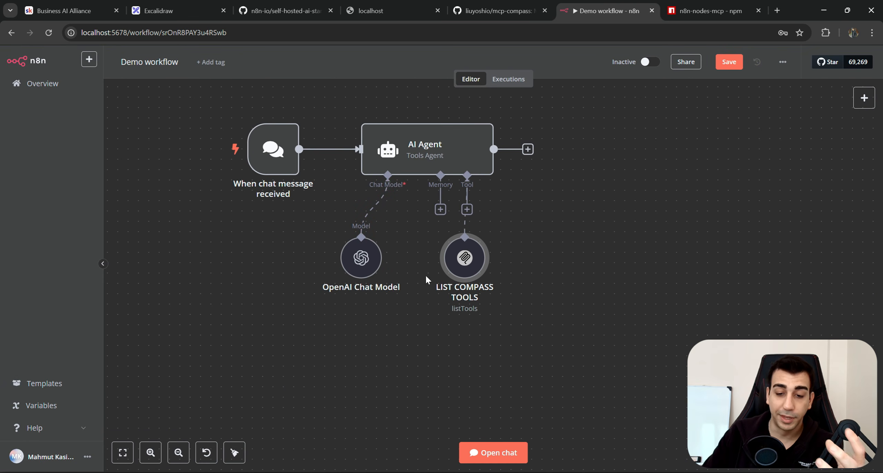
Add a second MCP Client tool to the AI Agent by searching 'mcp'.
{"action": "left_click_drag", "start_coordinate": [361, 258], "coordinate": [351, 268]}
{"action": "left_click_drag", "start_coordinate": [526, 244], "coordinate": [421, 326]}
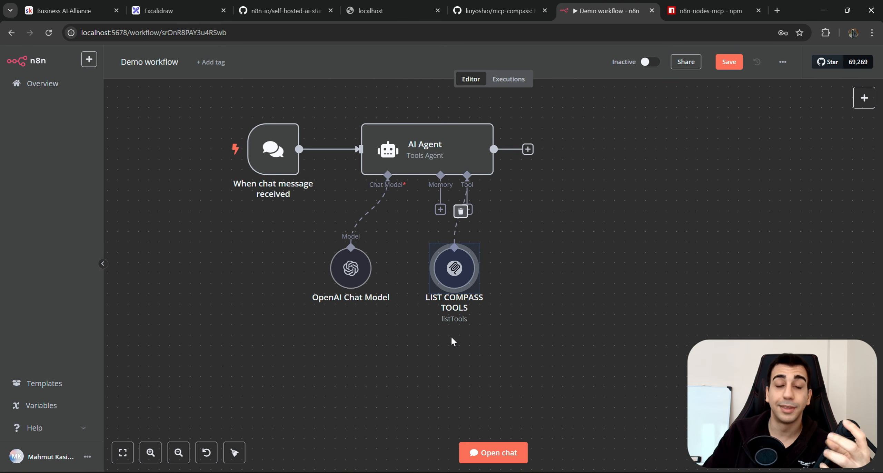
{"action": "left_click_drag", "start_coordinate": [449, 264], "coordinate": [417, 265]}
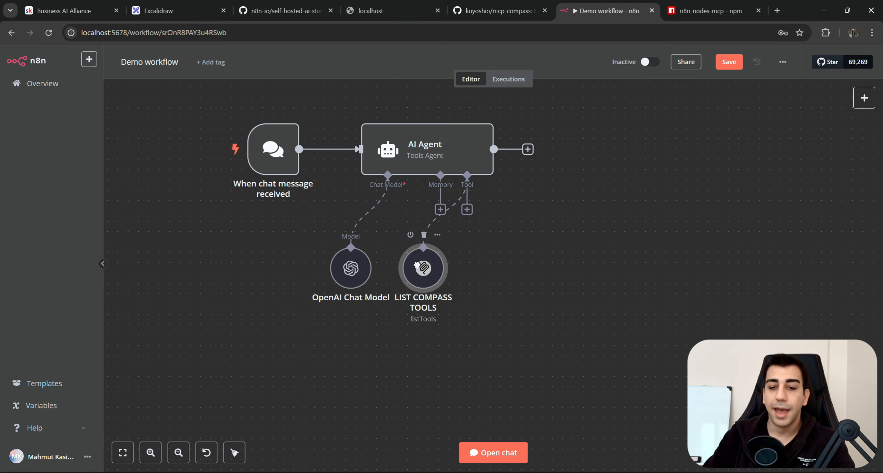
{"action": "left_click", "coordinate": [466, 209]}
{"action": "left_click", "coordinate": [508, 246]}
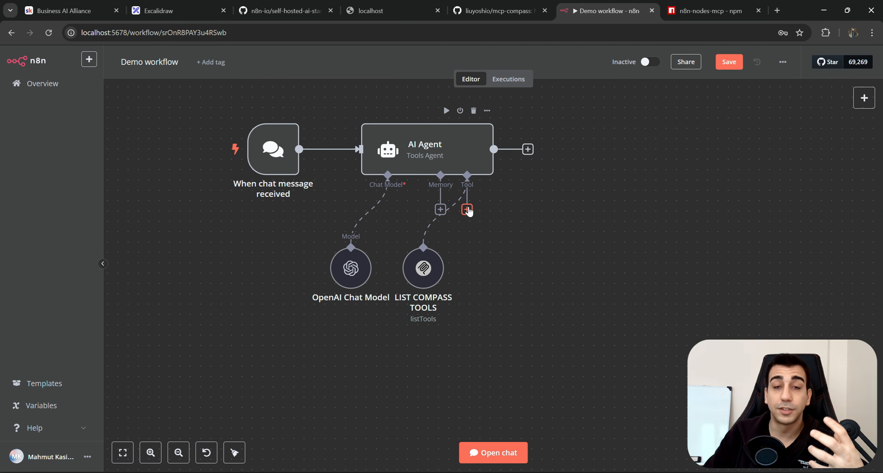
{"action": "left_click", "coordinate": [466, 209]}
{"action": "type", "text": "mcp"}
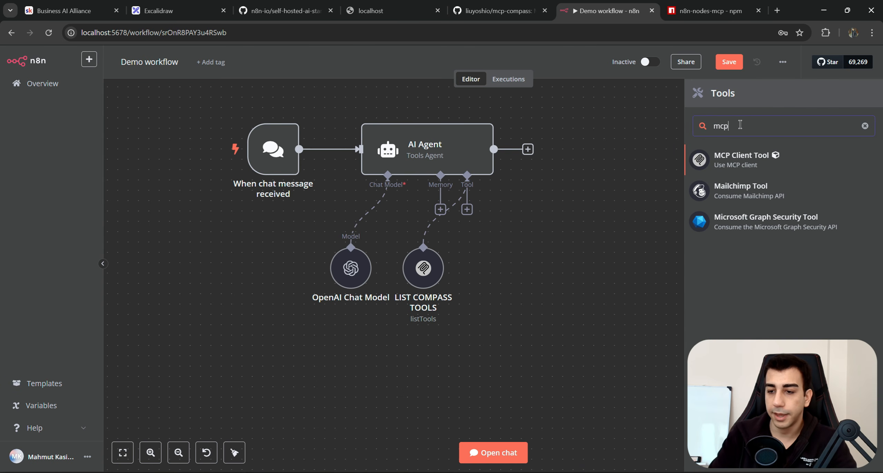
{"action": "left_click", "coordinate": [742, 163]}
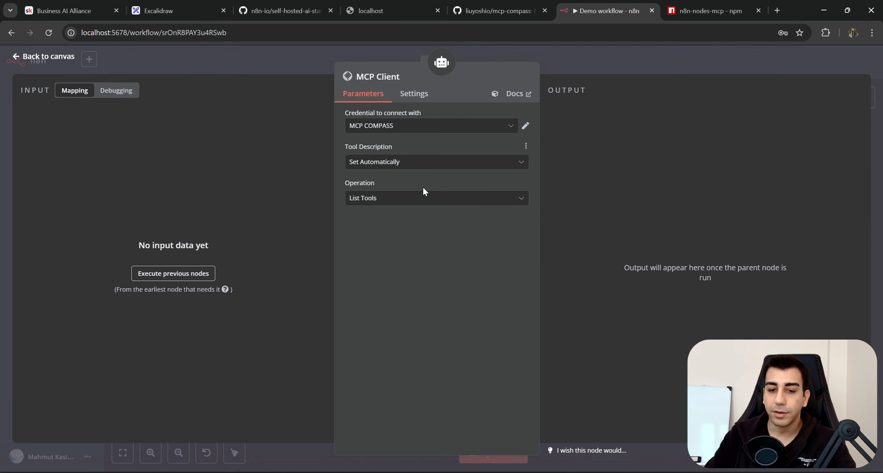
Set the operation to Execute Tool with Tool Name {{ $fromAI('tool_name') }} and model-defined parameters.
{"action": "left_click", "coordinate": [397, 199]}
{"action": "left_click", "coordinate": [412, 228]}
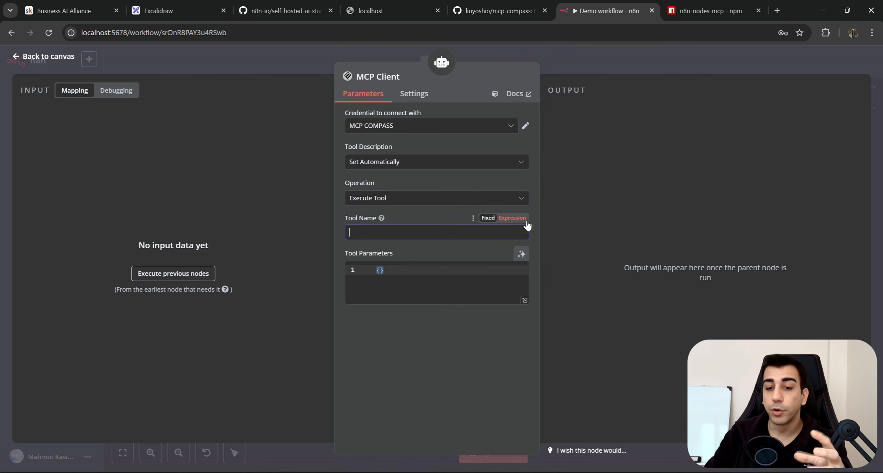
{"action": "left_click", "coordinate": [512, 218]}
{"action": "type", "text": "{{ "}
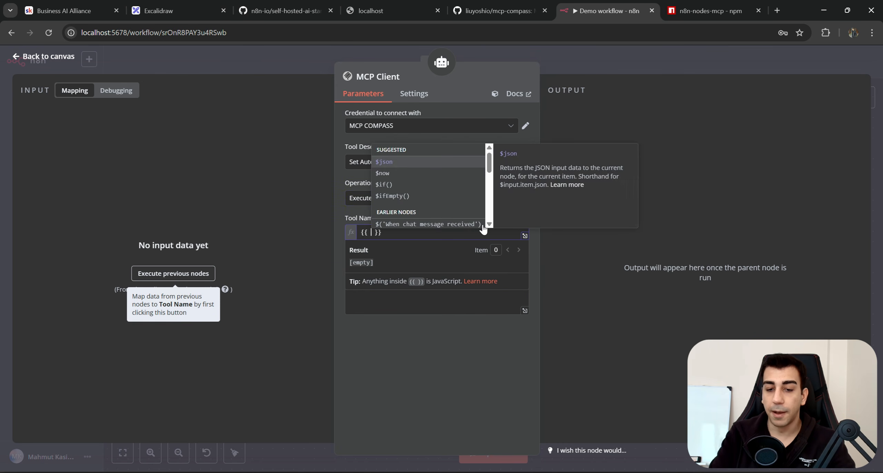
{"action": "type", "text": "$fro"}
{"action": "key", "text": "Return"}
{"action": "type", "text": "'TOOL"}
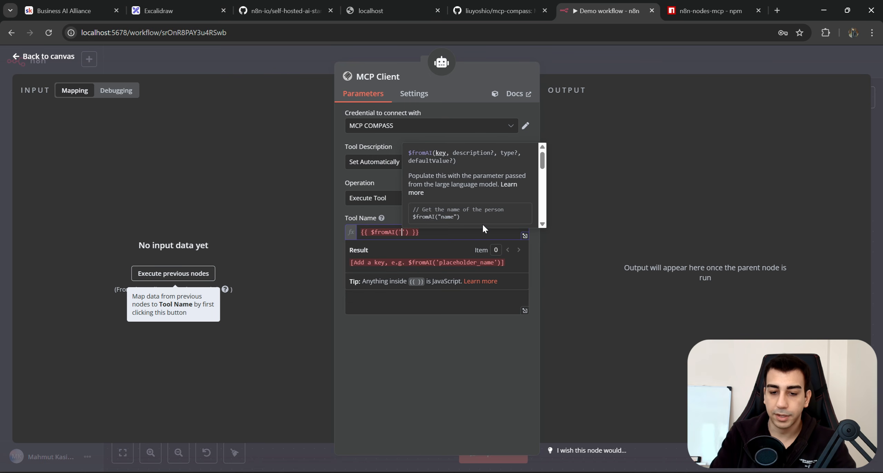
{"action": "key", "text": "BackSpace"}
{"action": "key", "text": "BackSpace"}
{"action": "key", "text": "BackSpace"}
{"action": "key", "text": "BackSpace"}
{"action": "type", "text": "tool_name"}
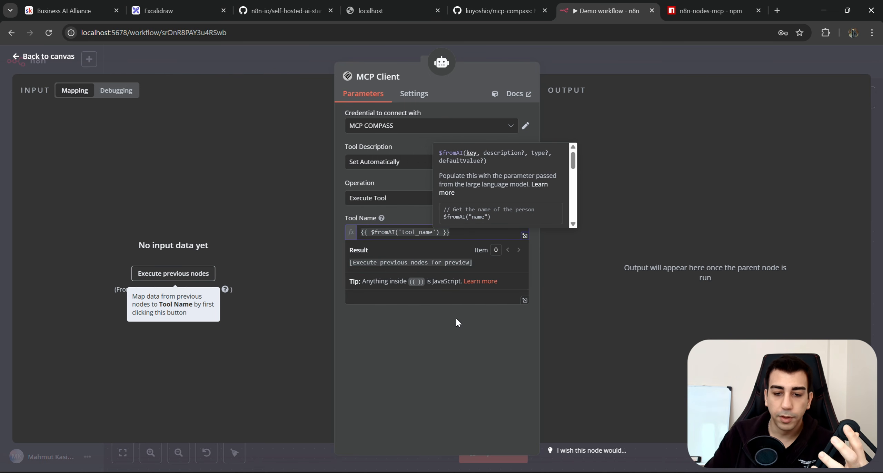
{"action": "left_click", "coordinate": [423, 274]}
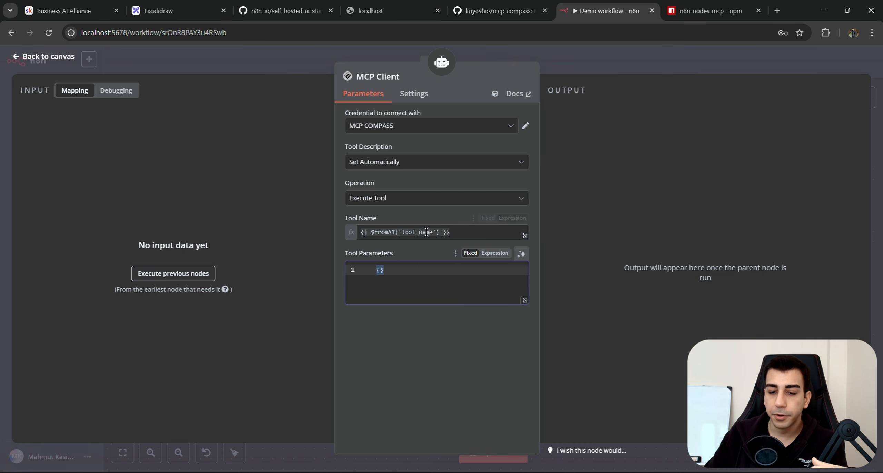
{"action": "left_click", "coordinate": [522, 254]}
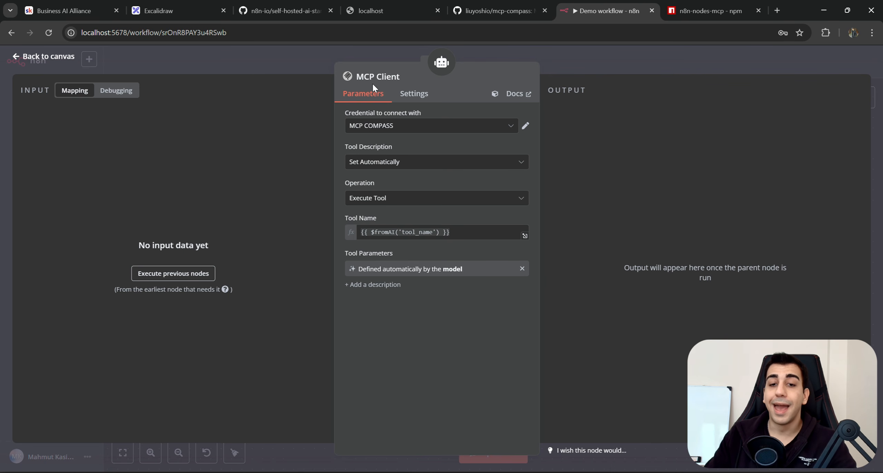
Rename the node Execute Compass Tool and return to the canvas.
{"action": "left_click", "coordinate": [387, 82]}
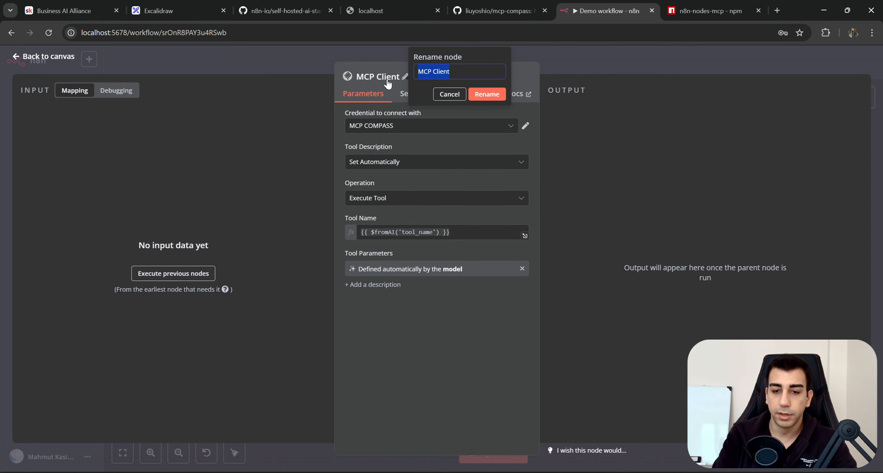
{"action": "type", "text": "Execute Compass Tool"}
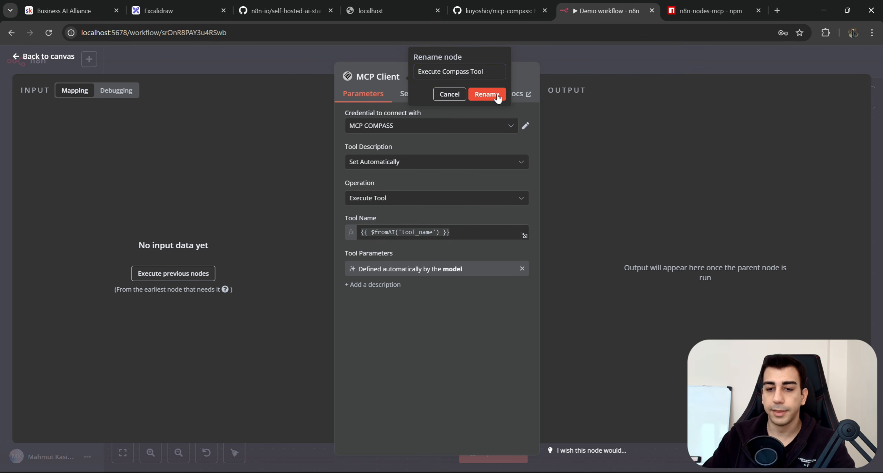
{"action": "key", "text": "Return"}
{"action": "left_click", "coordinate": [566, 62]}
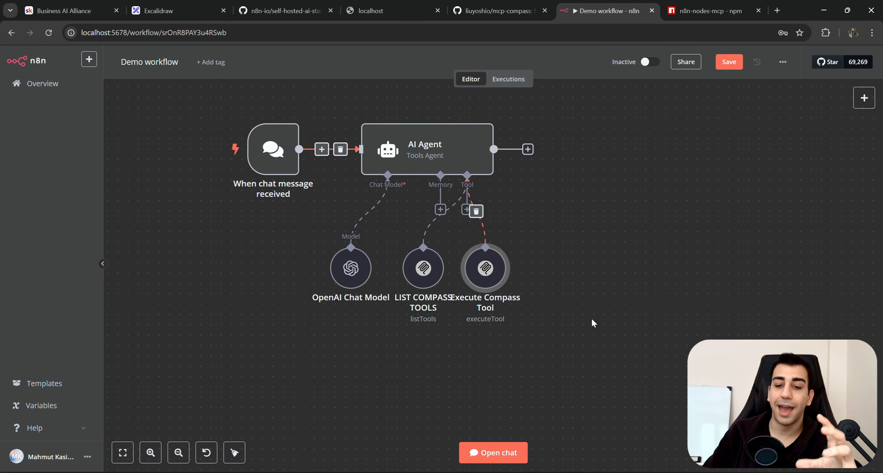
Move both Compass tool nodes to the right to tidy the workflow layout.
{"action": "left_click_drag", "start_coordinate": [589, 317], "coordinate": [381, 233]}
{"action": "left_click_drag", "start_coordinate": [483, 269], "coordinate": [504, 269]}
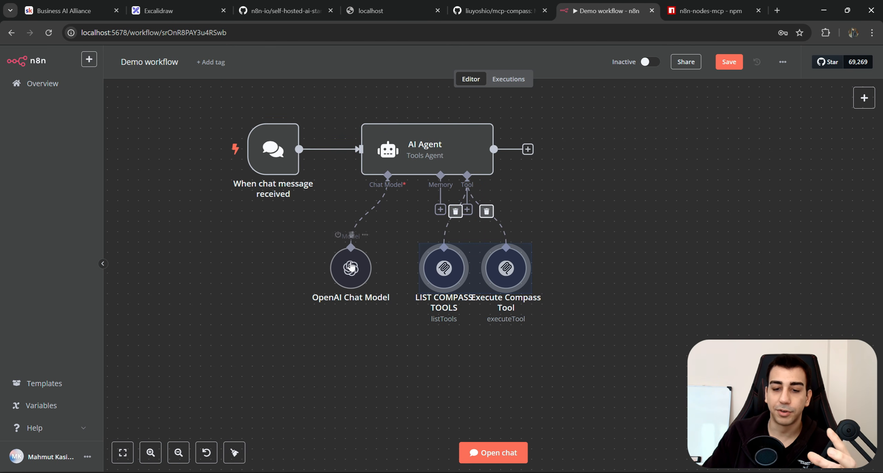
{"action": "left_click", "coordinate": [392, 233]}
{"action": "left_click_drag", "start_coordinate": [598, 316], "coordinate": [175, 79]}
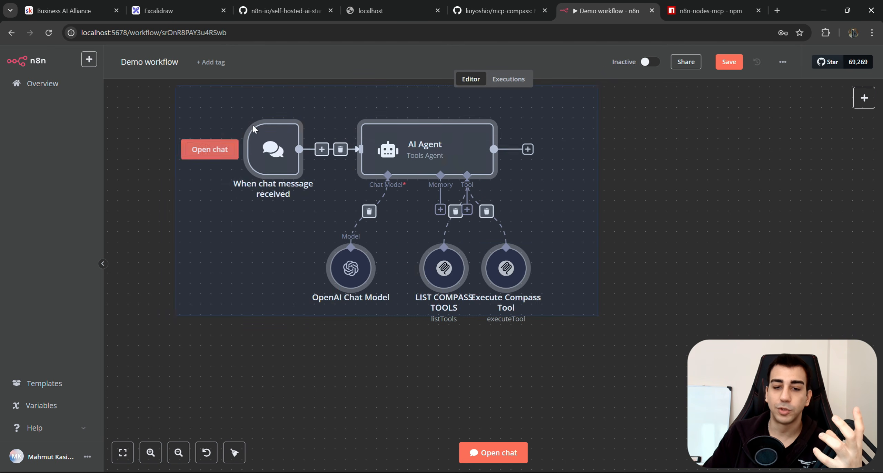
{"action": "left_click", "coordinate": [592, 249]}
{"action": "scroll", "coordinate": [569, 238], "scroll_direction": "down", "scroll_amount": 2}
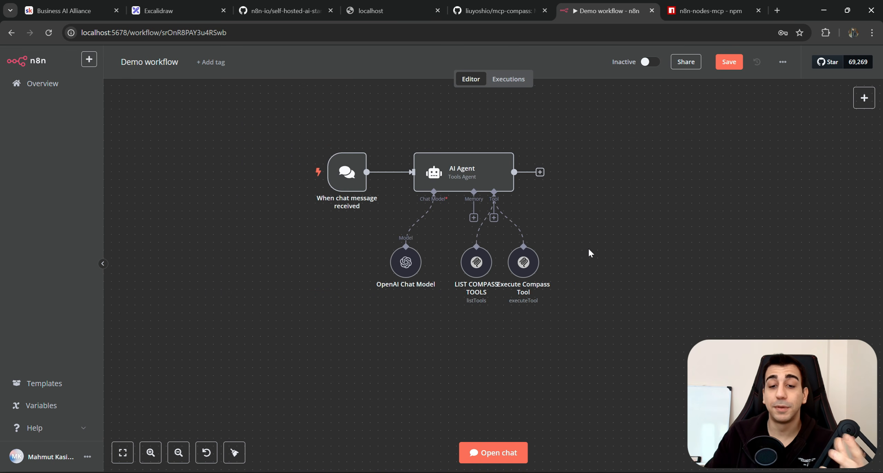
{"action": "mouse_move", "coordinate": [325, 147]}
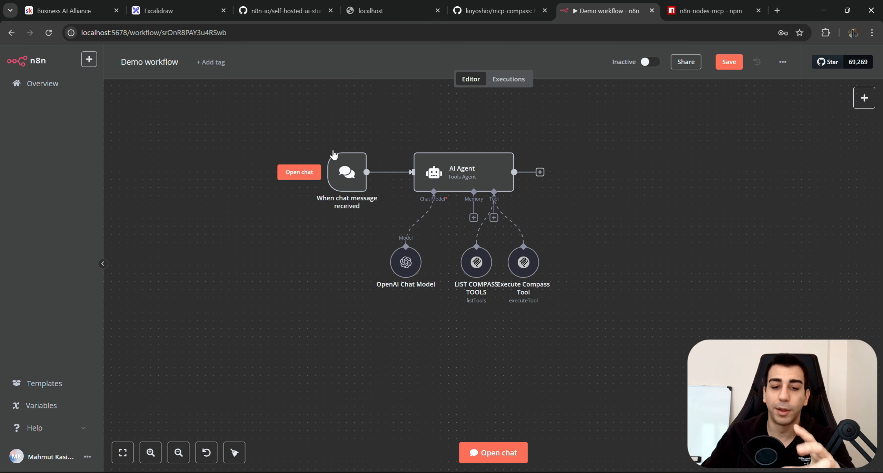
Ask the agent in chat to recommend scraping MCP servers.
{"action": "left_click", "coordinate": [469, 448]}
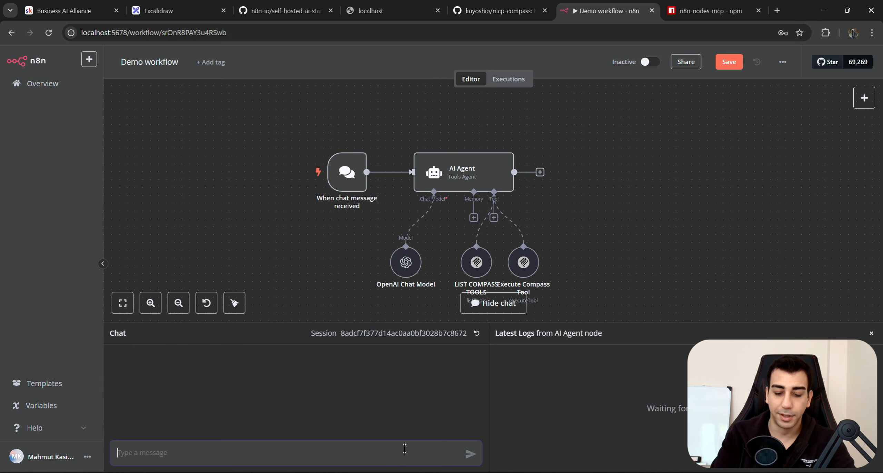
{"action": "type", "text": "q"}
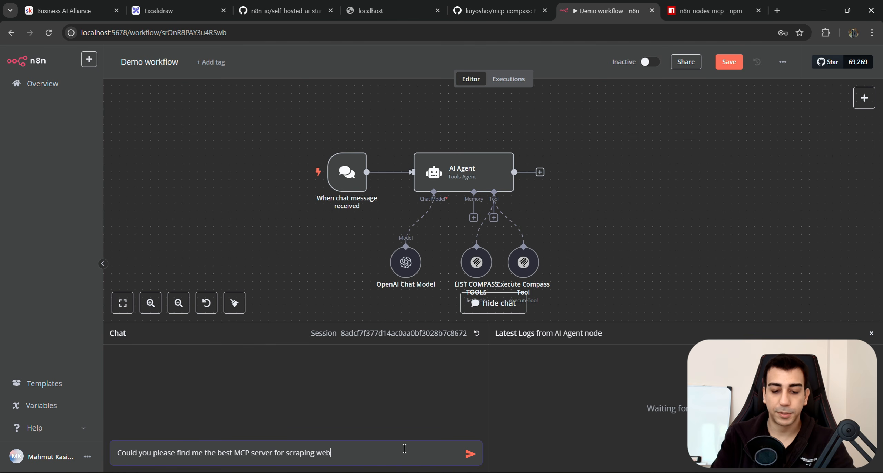
{"action": "key", "text": "Return"}
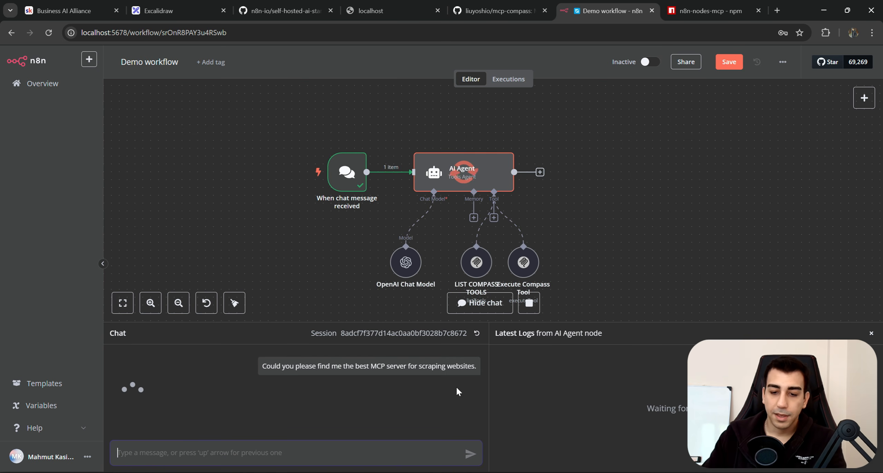
{"action": "scroll", "coordinate": [368, 266], "scroll_direction": "down", "scroll_amount": 1}
{"action": "left_click_drag", "start_coordinate": [518, 243], "coordinate": [533, 243]}
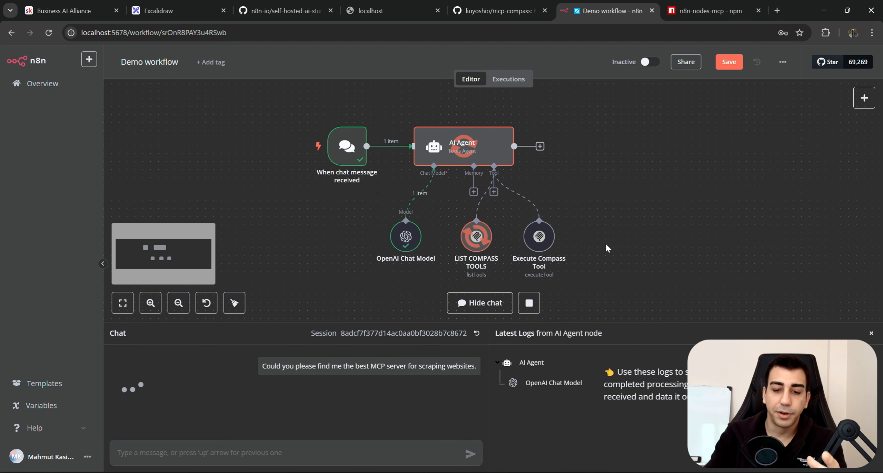
{"action": "double_click", "coordinate": [472, 238]}
{"action": "left_click", "coordinate": [407, 162]}
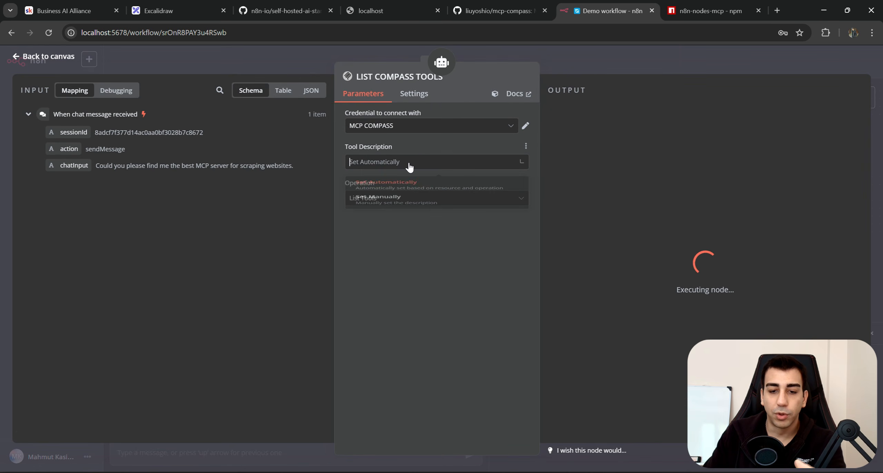
{"action": "left_click", "coordinate": [613, 71]}
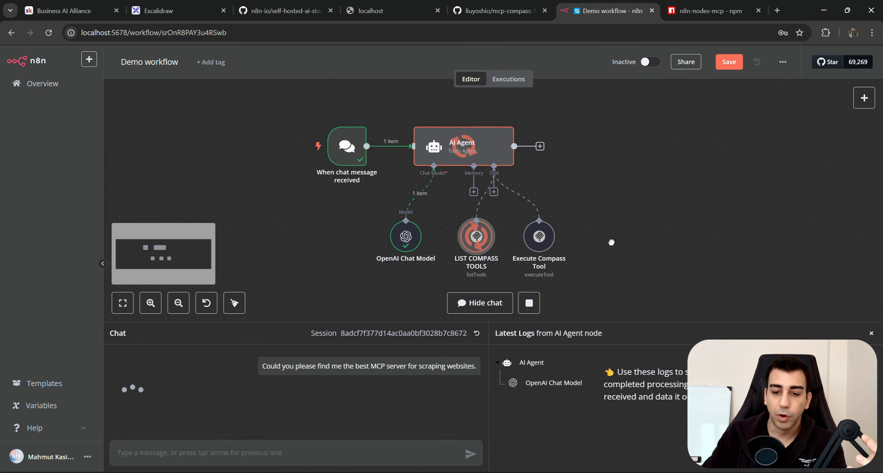
Inspect the LIST COMPASS TOOLS and OpenAI Chat Model log inputs and outputs.
{"action": "scroll", "coordinate": [519, 250], "scroll_direction": "down", "scroll_amount": 2}
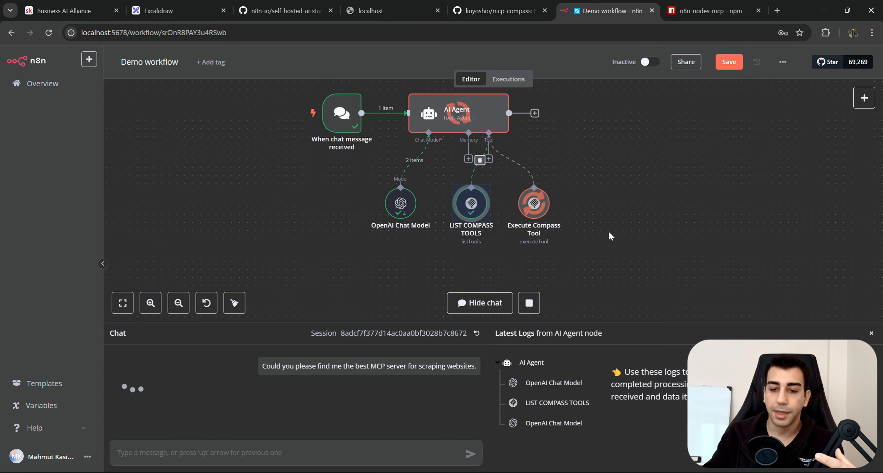
{"action": "left_click_drag", "start_coordinate": [535, 205], "coordinate": [558, 196]}
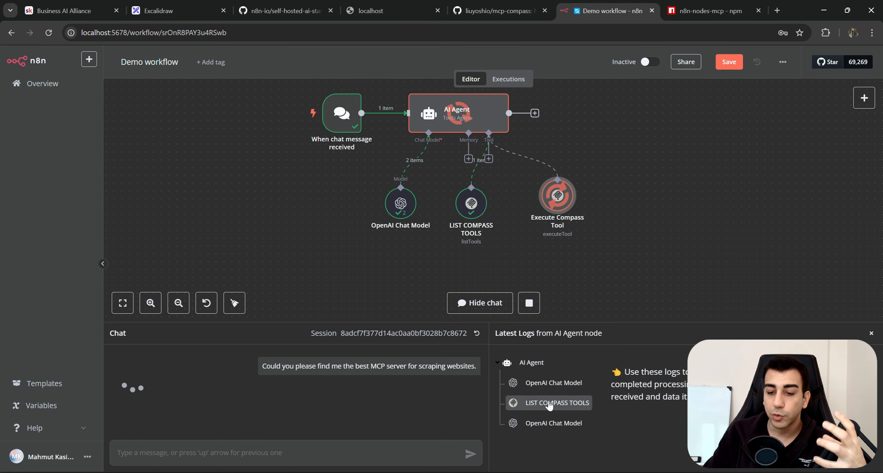
{"action": "left_click", "coordinate": [517, 402]}
{"action": "left_click_drag", "start_coordinate": [622, 332], "coordinate": [606, 192]}
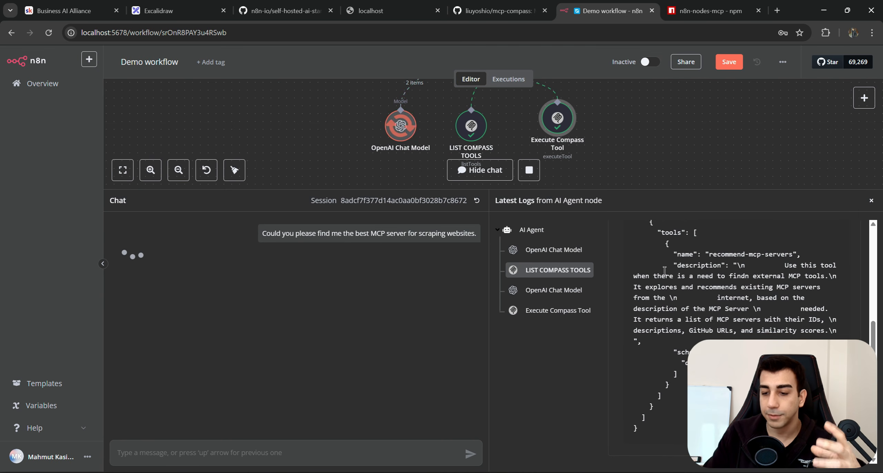
{"action": "scroll", "coordinate": [685, 221], "scroll_direction": "down", "scroll_amount": 2}
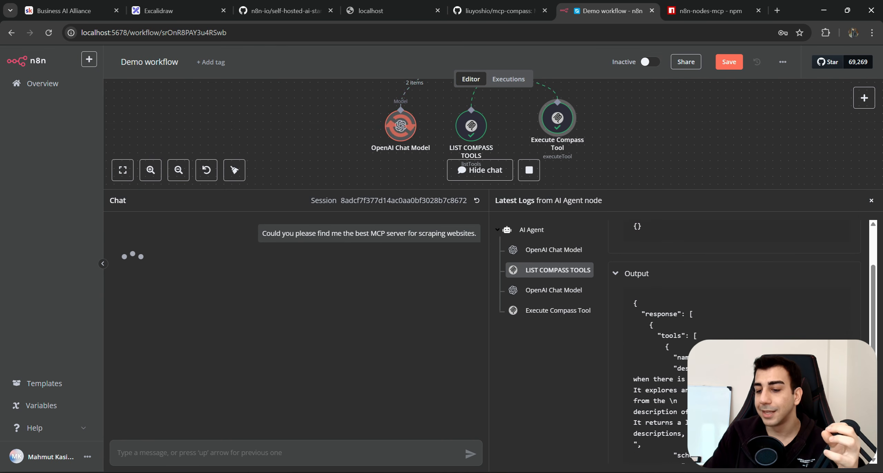
{"action": "left_click_drag", "start_coordinate": [708, 357], "coordinate": [793, 357]}
{"action": "scroll", "coordinate": [794, 357], "scroll_direction": "down", "scroll_amount": 1}
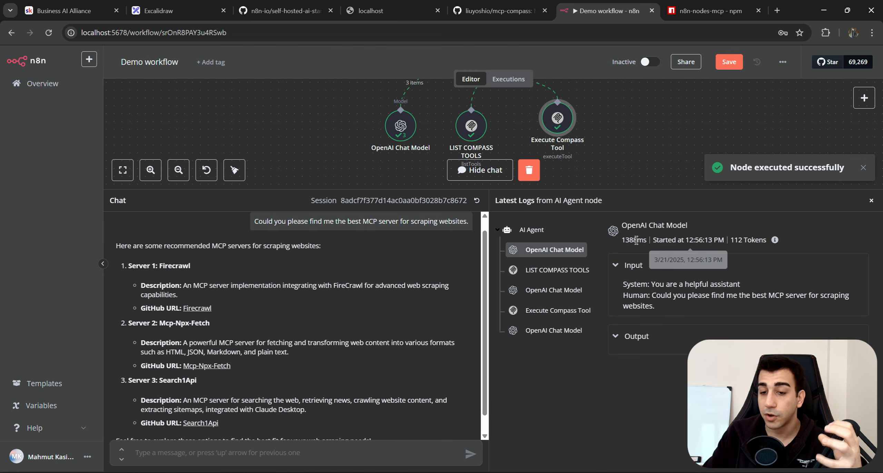
{"action": "left_click", "coordinate": [551, 294]}
{"action": "left_click", "coordinate": [552, 270]}
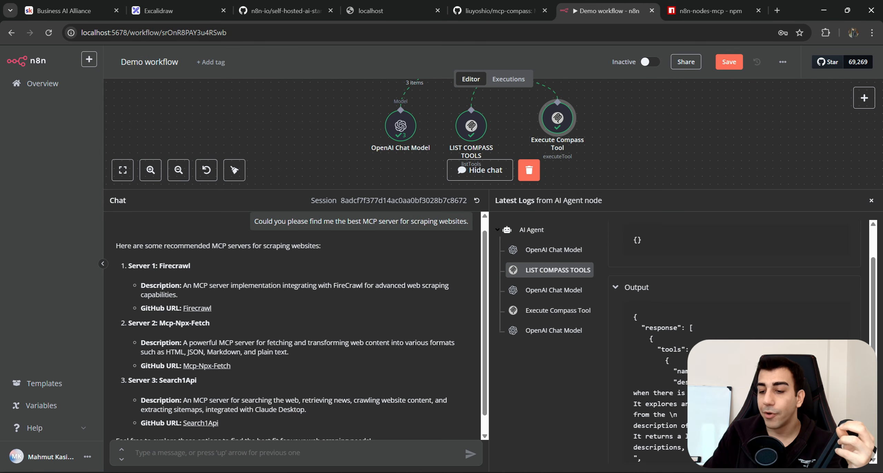
{"action": "left_click_drag", "start_coordinate": [652, 189], "coordinate": [638, 247]}
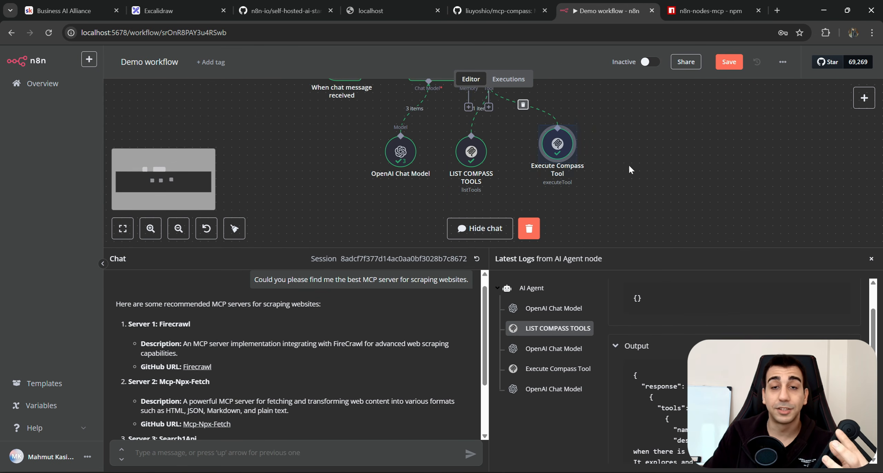
{"action": "left_click_drag", "start_coordinate": [432, 248], "coordinate": [426, 194]}
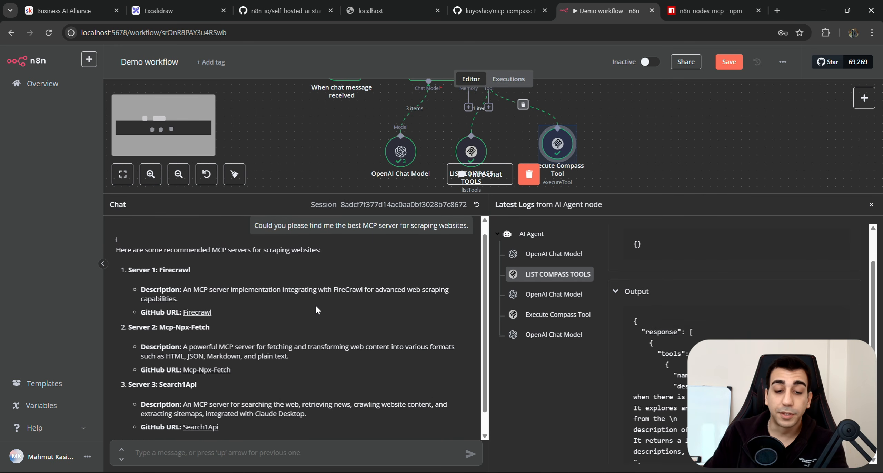
Open the Firecrawl GitHub link recommended in the agent's answer.
{"action": "scroll", "coordinate": [187, 304], "scroll_direction": "up", "scroll_amount": 1}
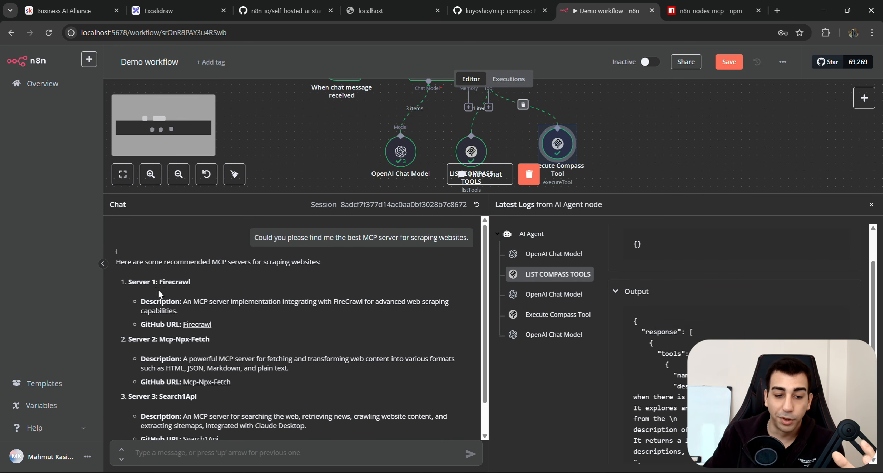
{"action": "left_click", "coordinate": [229, 327]}
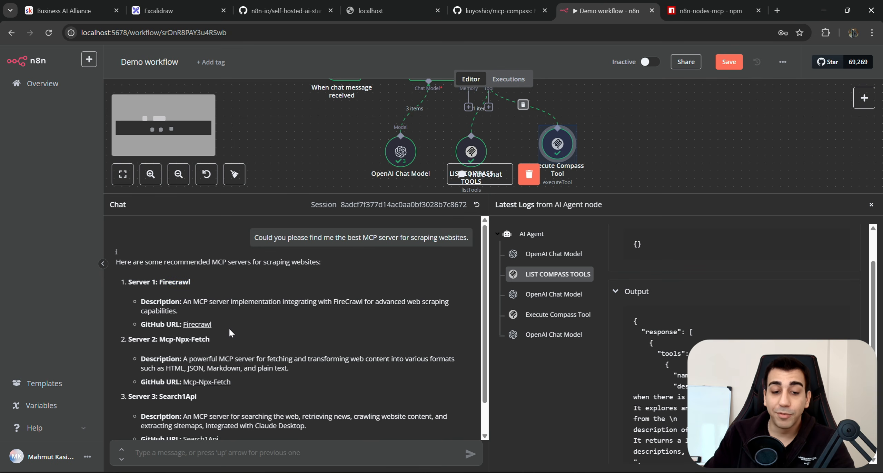
{"action": "left_click", "coordinate": [202, 326]}
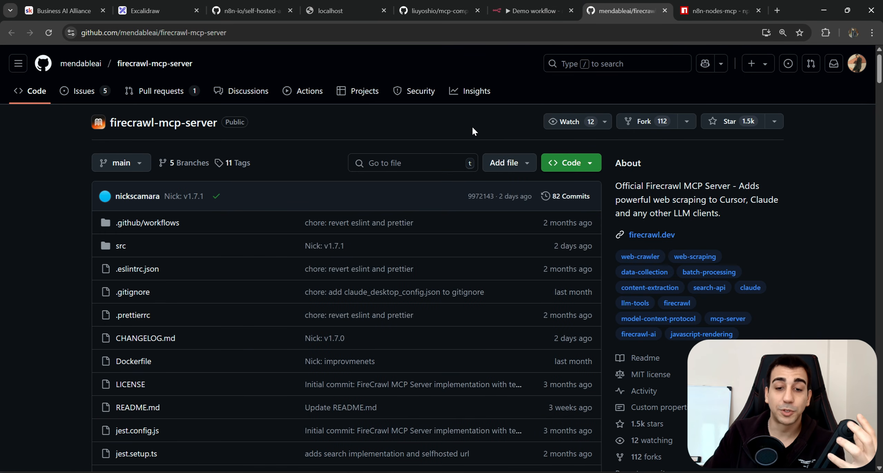
Line up the Execute Compass Tool and LIST COMPASS TOOLS nodes under the agent's Tool input.
{"action": "left_click", "coordinate": [548, 7]}
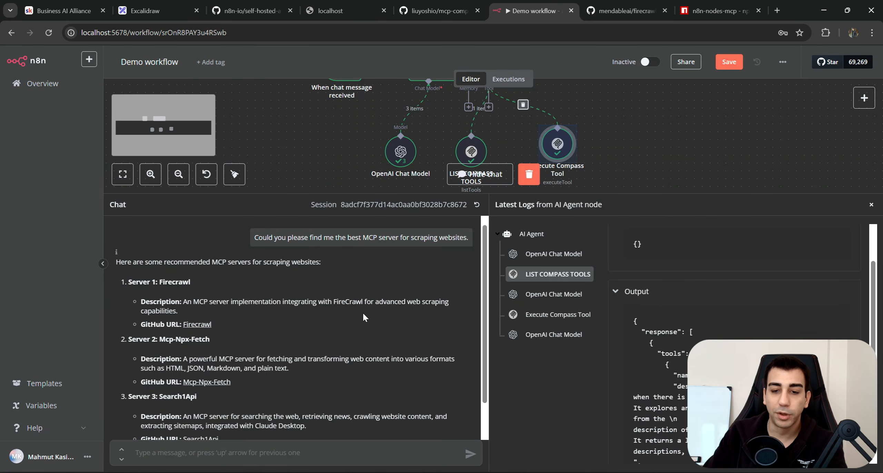
{"action": "left_click_drag", "start_coordinate": [680, 193], "coordinate": [663, 245]}
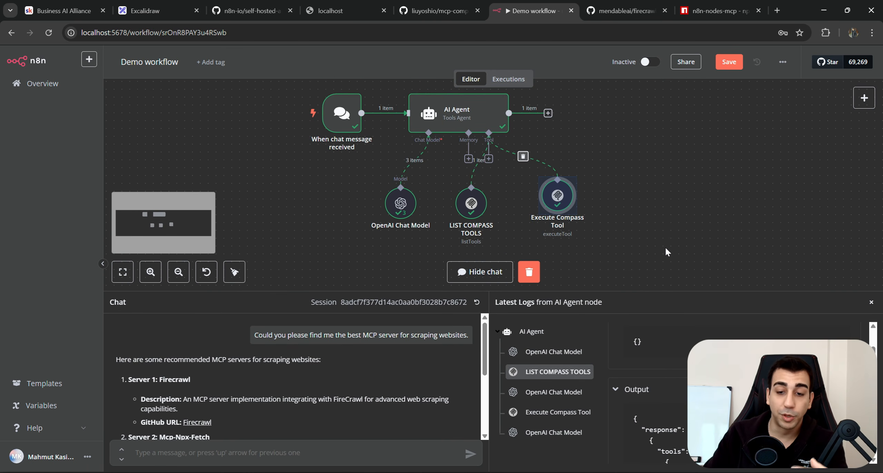
{"action": "left_click_drag", "start_coordinate": [557, 195], "coordinate": [526, 202]}
{"action": "left_click_drag", "start_coordinate": [593, 244], "coordinate": [445, 181]}
{"action": "left_click_drag", "start_coordinate": [527, 196], "coordinate": [519, 196]}
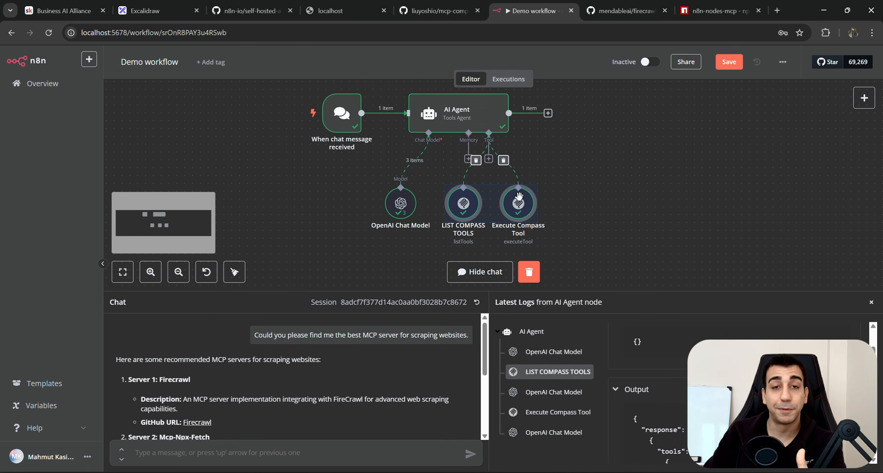
{"action": "left_click", "coordinate": [559, 177]}
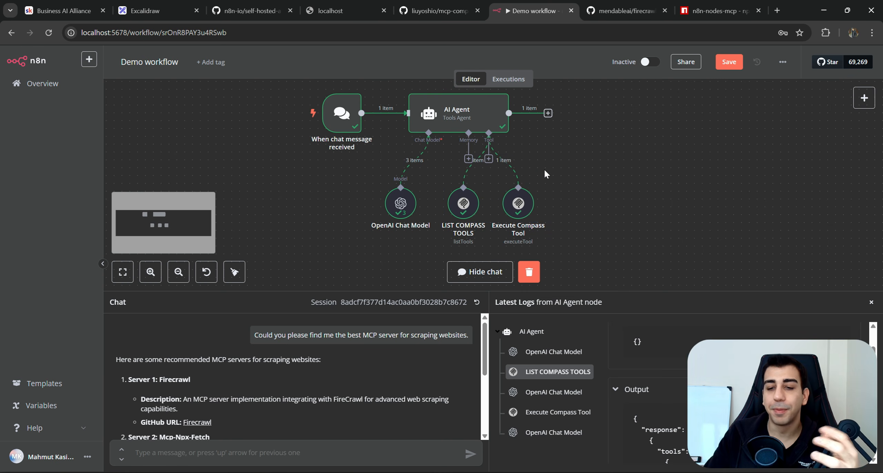
Scroll the firecrawl-mcp-server README down to its Windsurf JSON configuration block.
{"action": "left_click", "coordinate": [617, 13]}
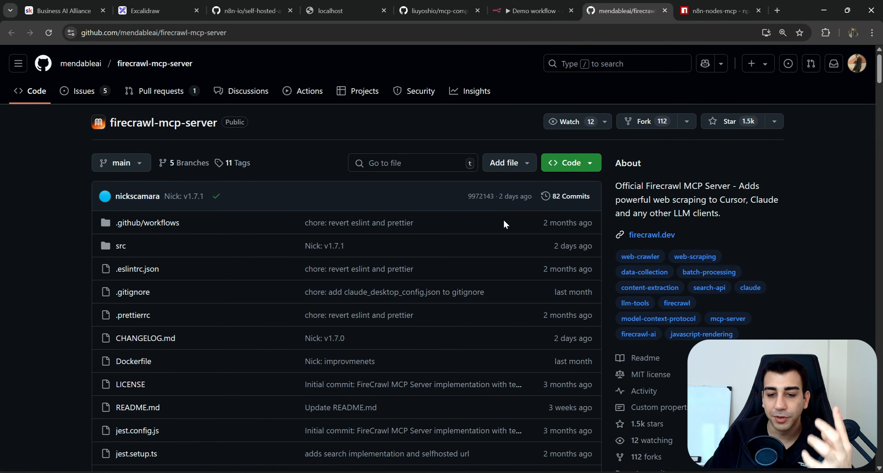
{"action": "scroll", "coordinate": [509, 241], "scroll_direction": "down", "scroll_amount": 5}
{"action": "scroll", "coordinate": [505, 246], "scroll_direction": "down", "scroll_amount": 15}
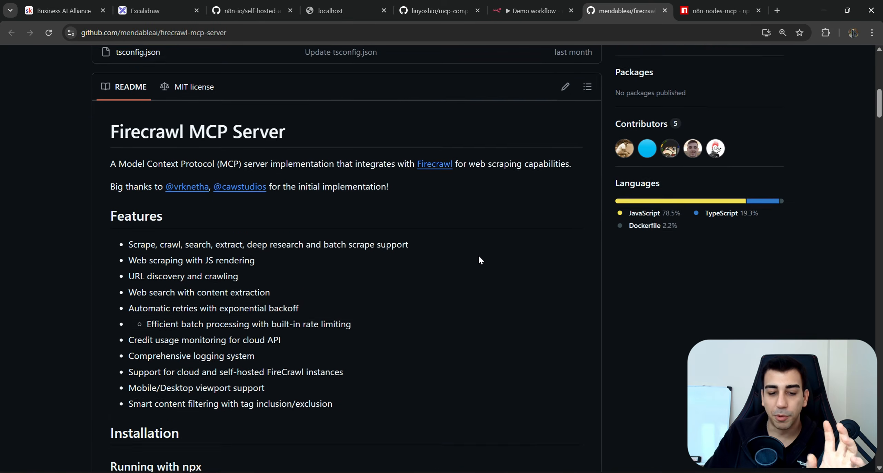
{"action": "scroll", "coordinate": [468, 258], "scroll_direction": "down", "scroll_amount": 8}
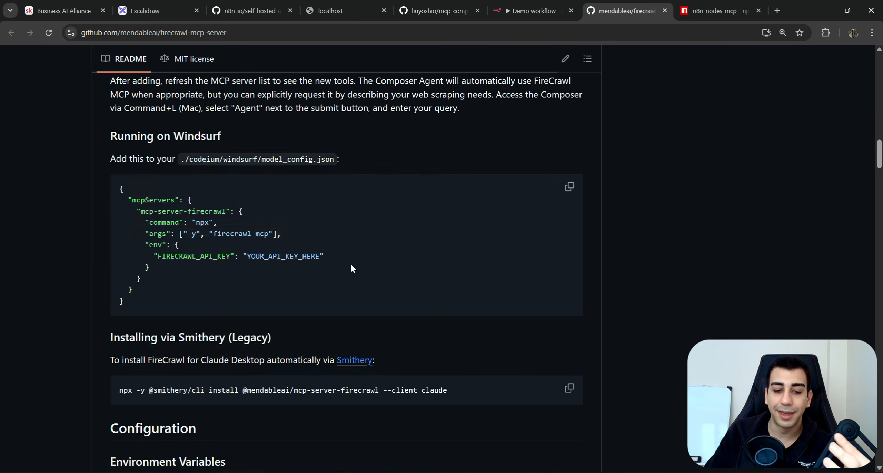
{"action": "left_click_drag", "start_coordinate": [156, 155], "coordinate": [217, 235]}
{"action": "left_click", "coordinate": [216, 235]}
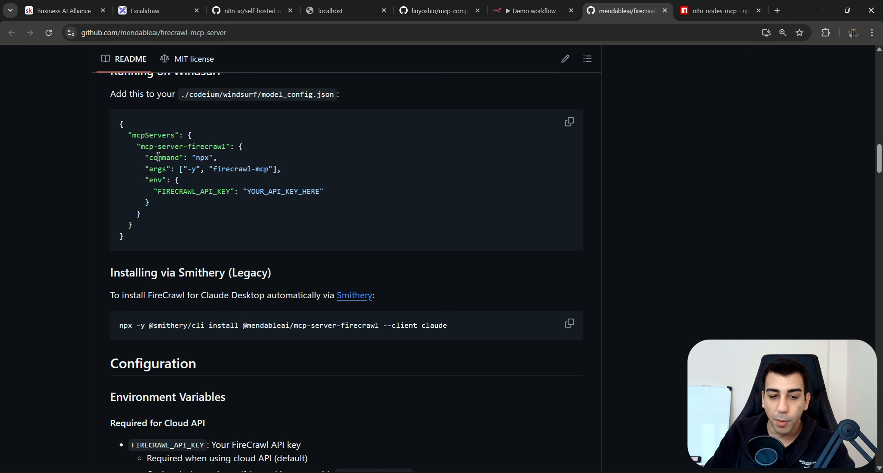
Add an MCP Client Tool node to the agent and create a new credential for it.
{"action": "left_click", "coordinate": [533, 11]}
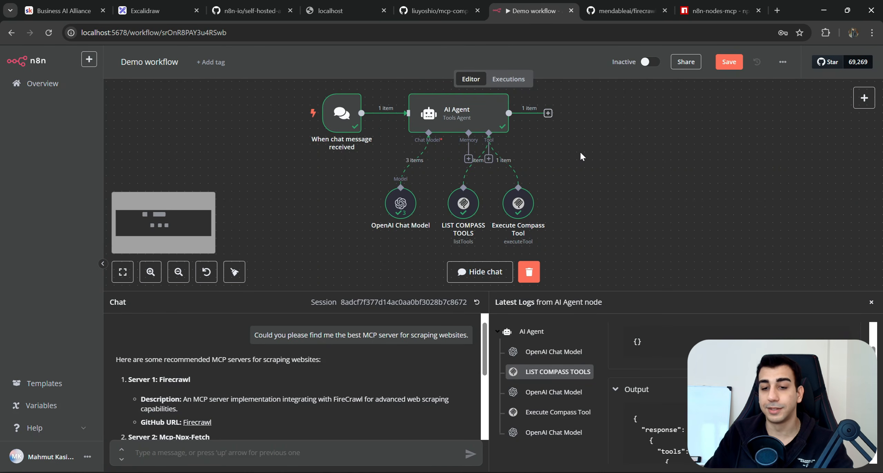
{"action": "left_click_drag", "start_coordinate": [446, 226], "coordinate": [564, 211]}
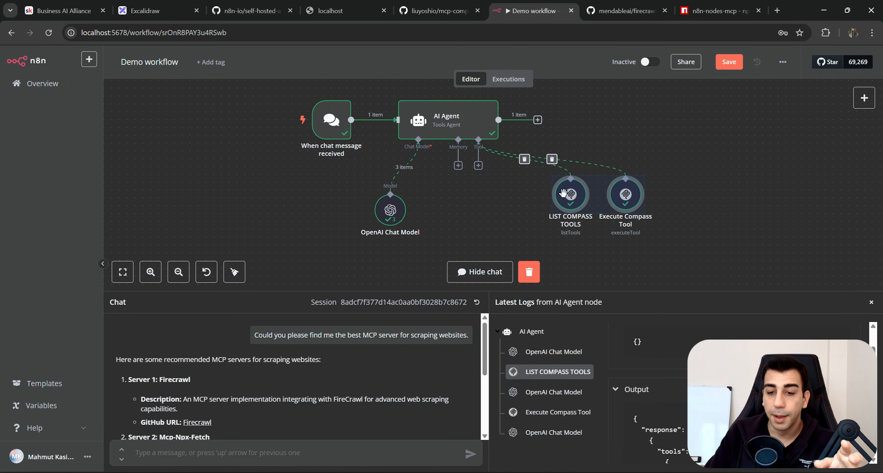
{"action": "left_click", "coordinate": [479, 165]}
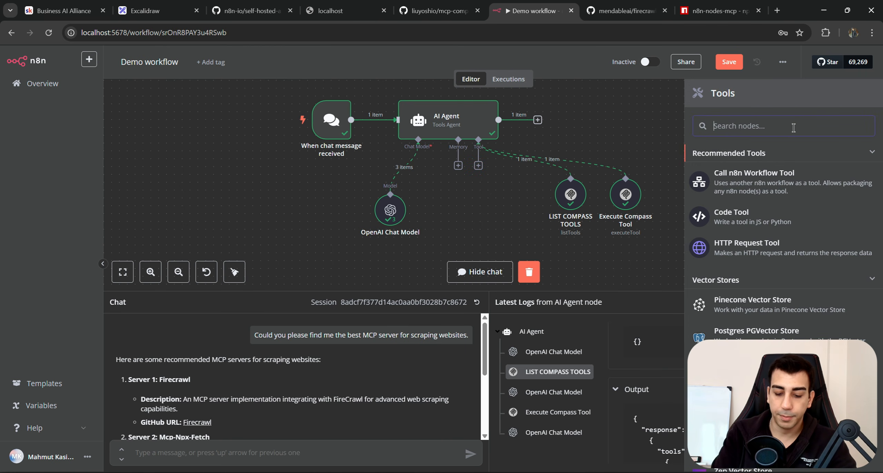
{"action": "type", "text": "MCP"}
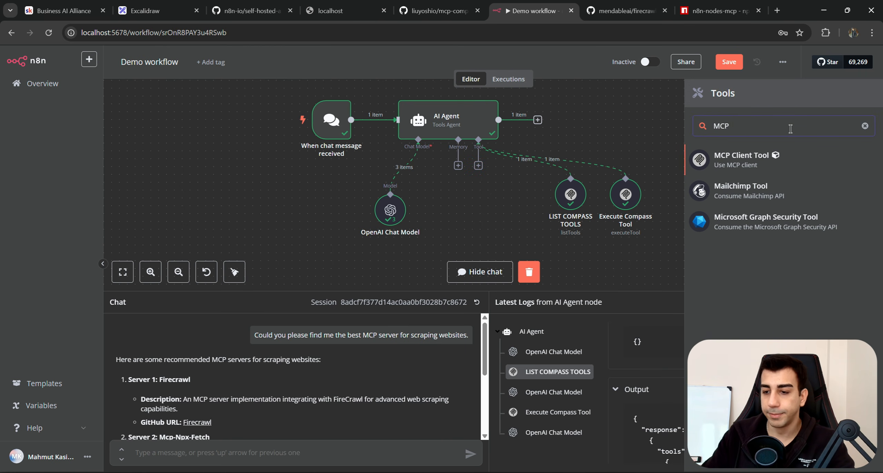
{"action": "left_click", "coordinate": [756, 161]}
{"action": "left_click", "coordinate": [497, 127]}
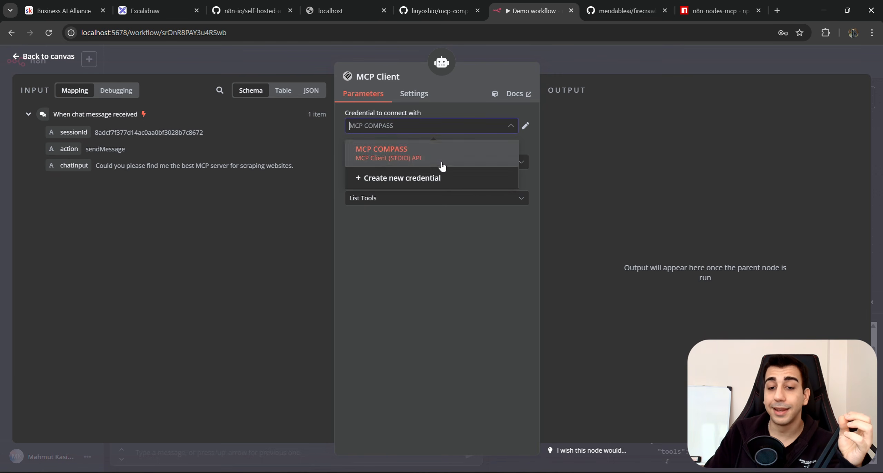
{"action": "left_click", "coordinate": [445, 177]}
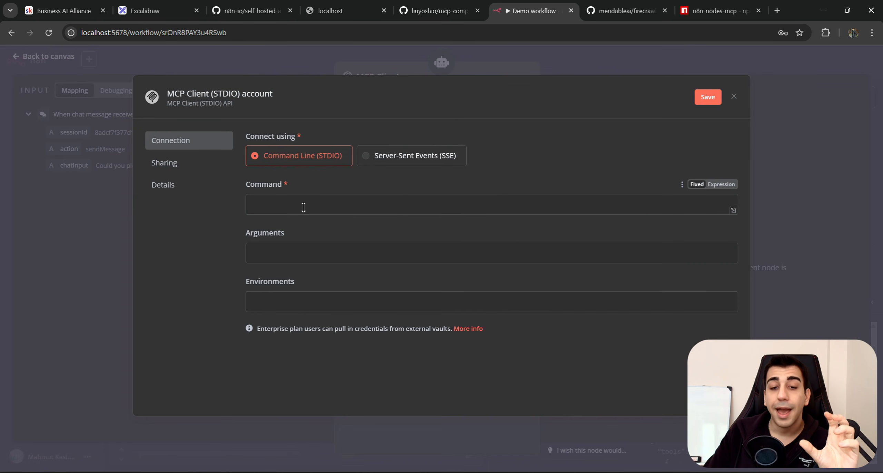
Set the credential's Command to npx, copied from the Firecrawl config example.
{"action": "left_click", "coordinate": [376, 204]}
{"action": "type", "text": "@liuyoshio/mcp-compass"}
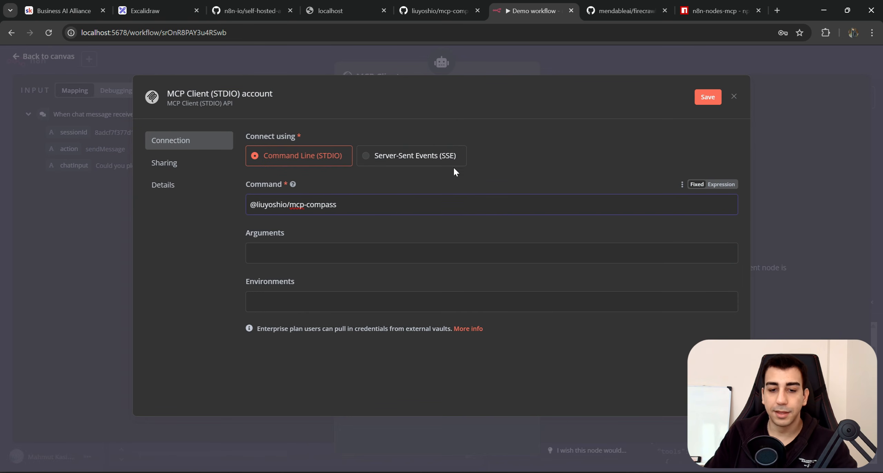
{"action": "key", "text": "ctrl+Tab"}
{"action": "right_click", "coordinate": [202, 157]}
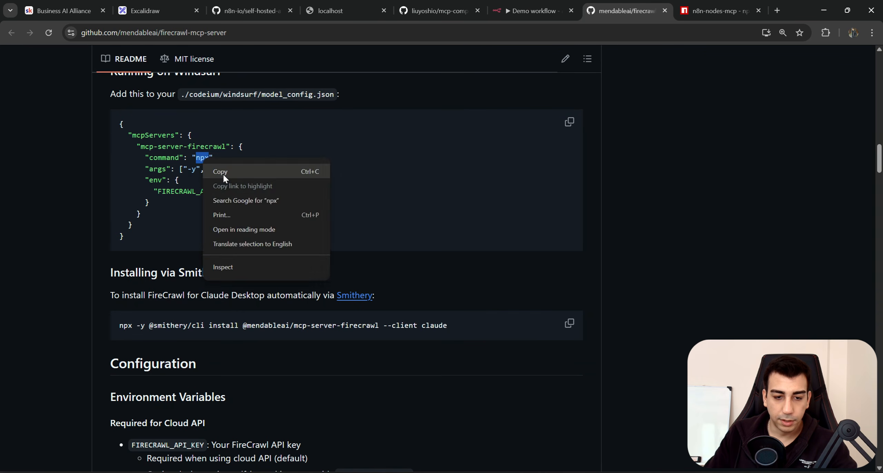
{"action": "left_click", "coordinate": [223, 173]}
{"action": "left_click", "coordinate": [531, 10]}
{"action": "triple_click", "coordinate": [345, 203]}
{"action": "type", "text": "npx"}
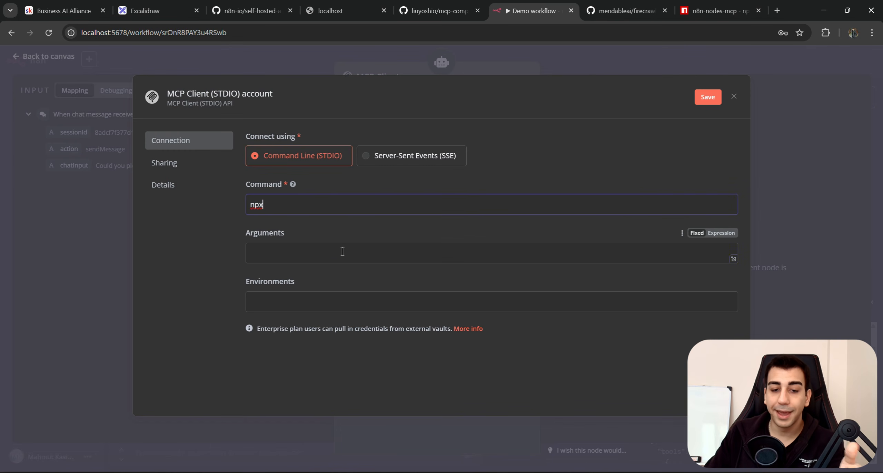
Enter -y firecrawl-mcp as the Arguments, copying from the README's config example.
{"action": "left_click", "coordinate": [341, 250]}
{"action": "left_click", "coordinate": [624, 11]}
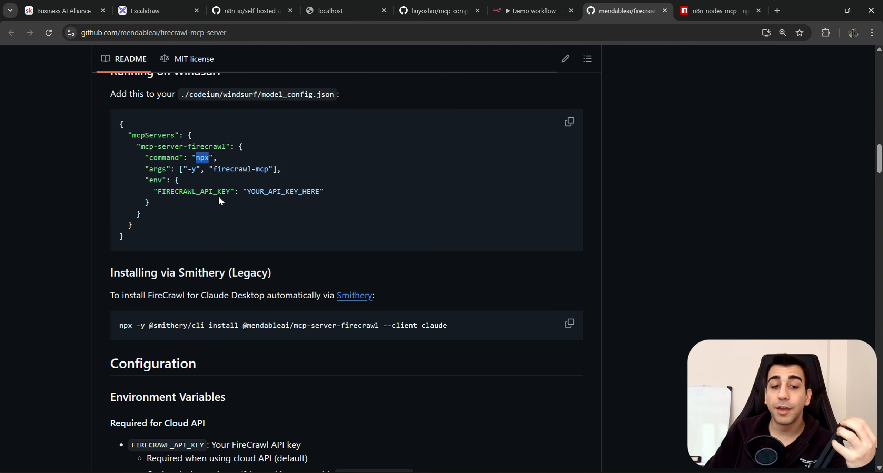
{"action": "double_click", "coordinate": [192, 169]}
{"action": "key", "text": "ctrl+c"}
{"action": "left_click", "coordinate": [531, 10]}
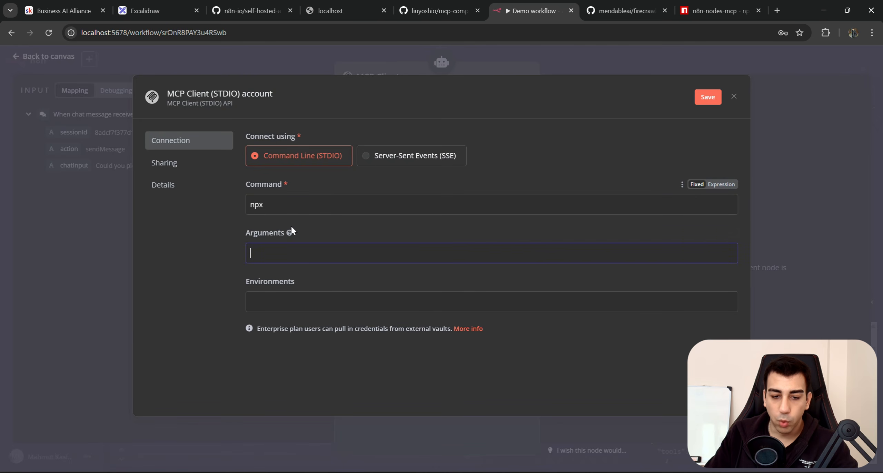
{"action": "key", "text": "ctrl+v"}
{"action": "left_click", "coordinate": [607, 11]}
{"action": "left_click", "coordinate": [265, 186]}
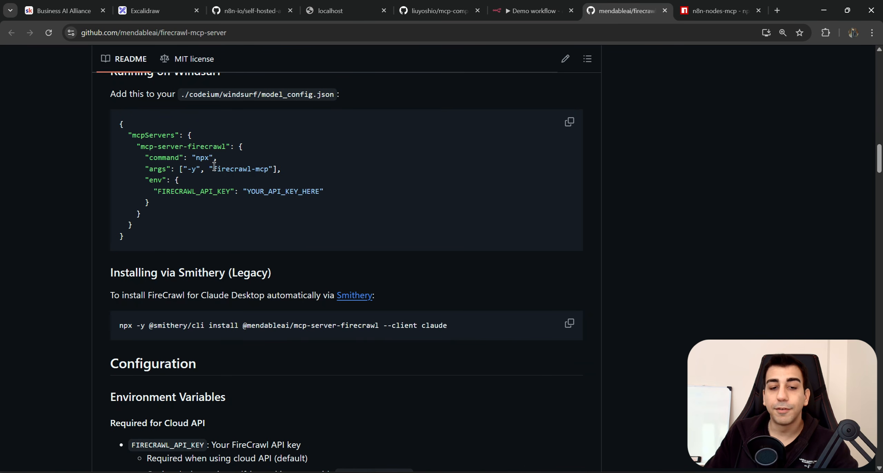
{"action": "left_click_drag", "start_coordinate": [214, 169], "coordinate": [274, 170]}
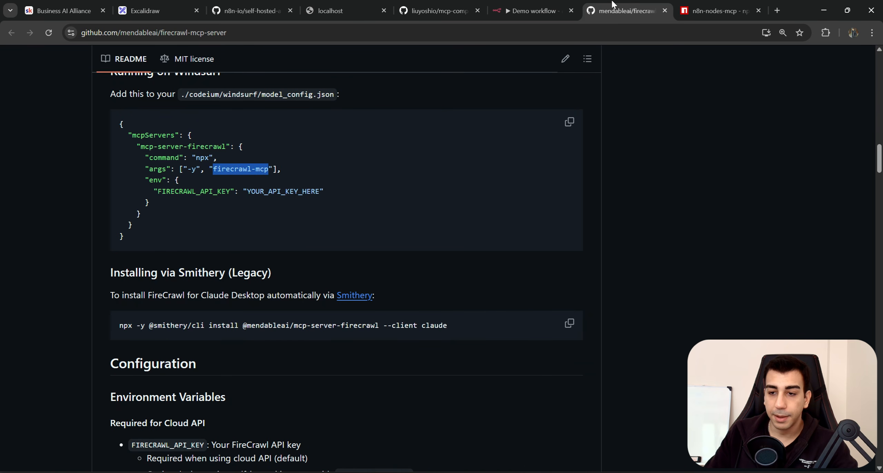
{"action": "left_click", "coordinate": [531, 11]}
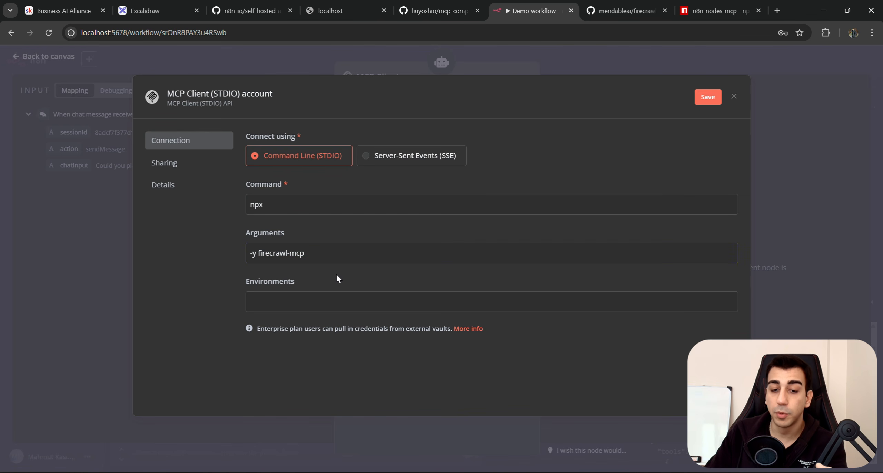
{"action": "left_click", "coordinate": [619, 11]}
{"action": "left_click_drag", "start_coordinate": [141, 180], "coordinate": [160, 180]}
Copy the FIRECRAWL_API_KEY variable name from the Firecrawl README config example.
{"action": "double_click", "coordinate": [156, 180]}
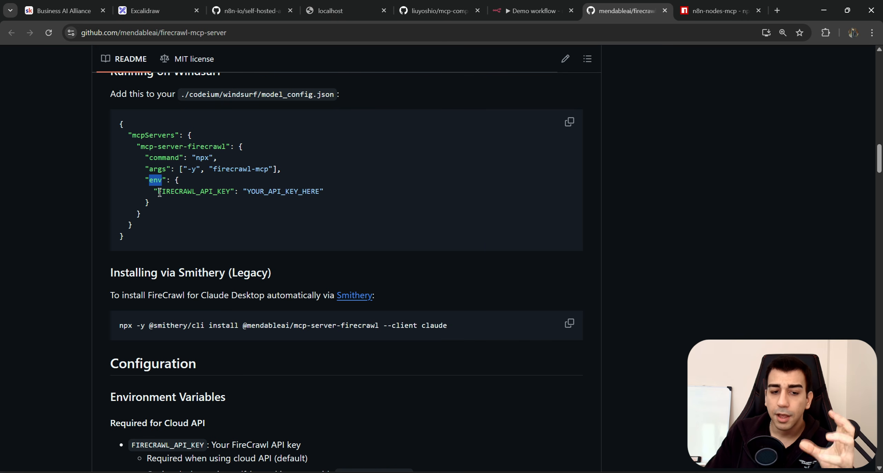
{"action": "left_click_drag", "start_coordinate": [158, 191], "coordinate": [222, 190]}
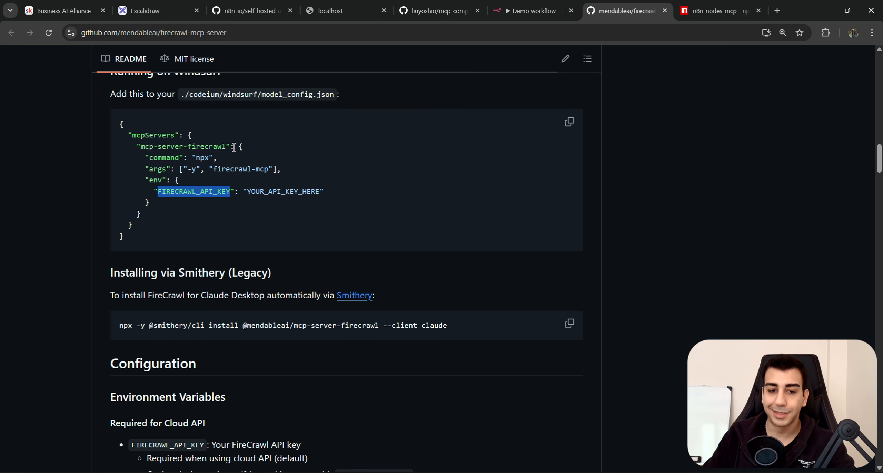
{"action": "scroll", "coordinate": [236, 212], "scroll_direction": "up", "scroll_amount": 1}
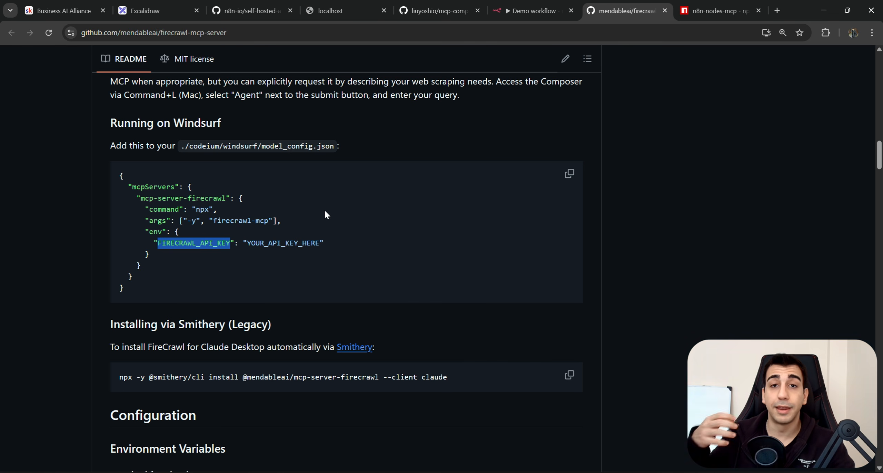
{"action": "left_click", "coordinate": [260, 246]}
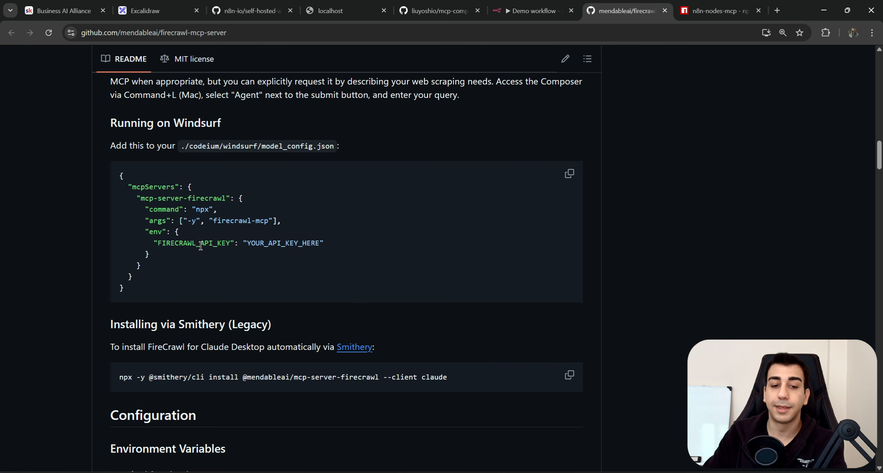
{"action": "double_click", "coordinate": [201, 246]}
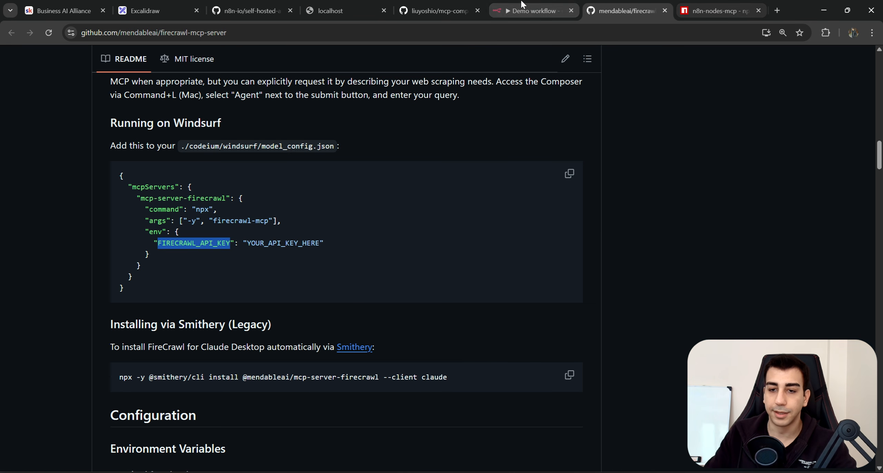
Set the credential's Environments field to an expression FIRECRAWL_API_KEY=<the Firecrawl API key>.
{"action": "left_click", "coordinate": [543, 12]}
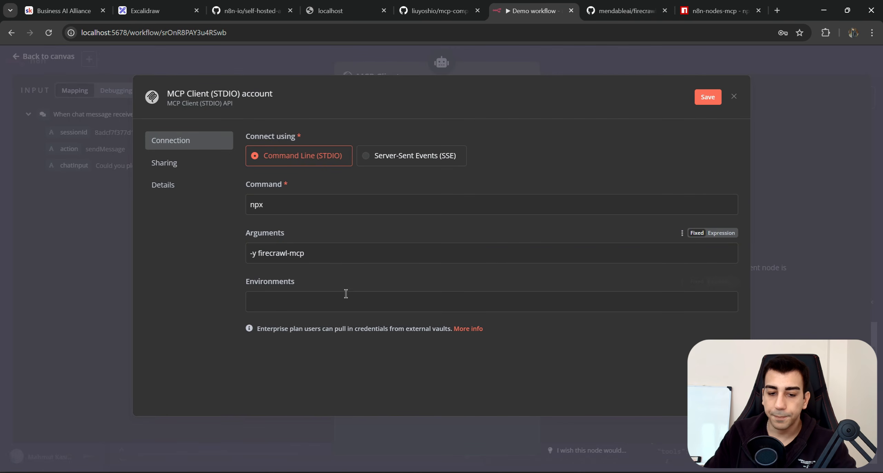
{"action": "left_click", "coordinate": [331, 295]}
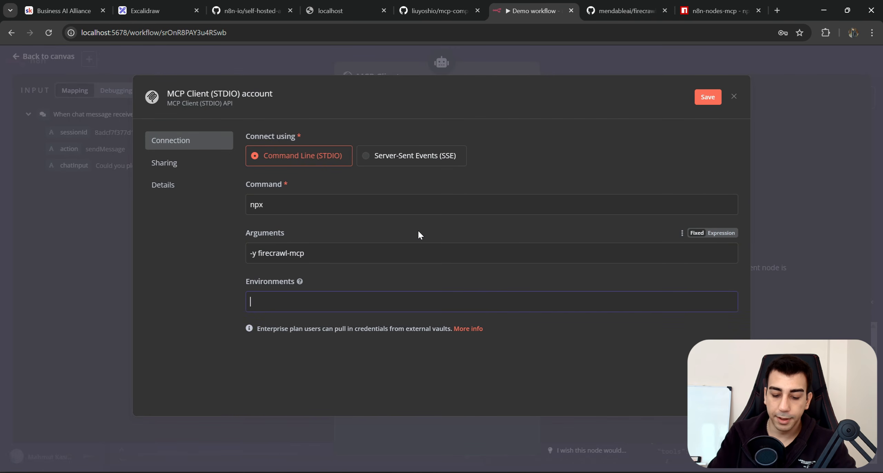
{"action": "left_click", "coordinate": [721, 282]}
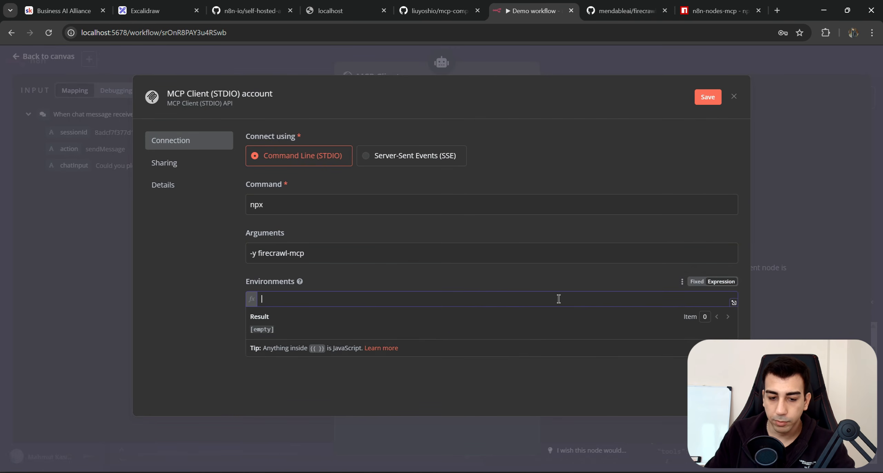
{"action": "key", "text": "ctrl+v"}
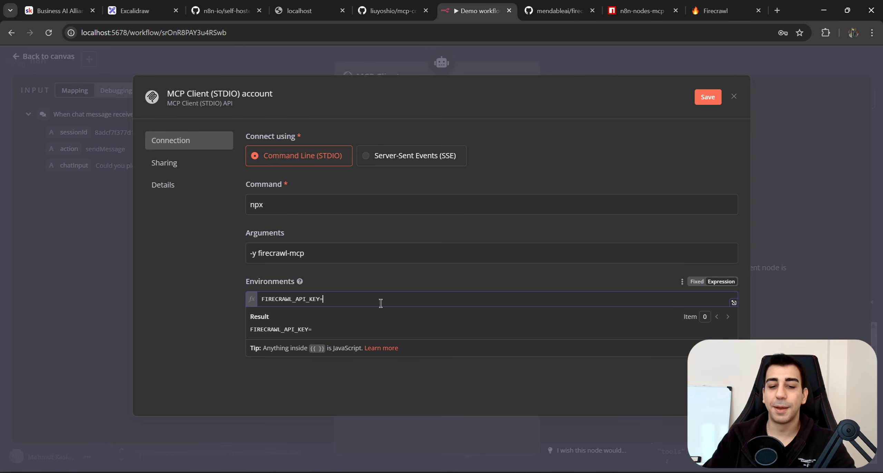
{"action": "key", "text": "ctrl+v"}
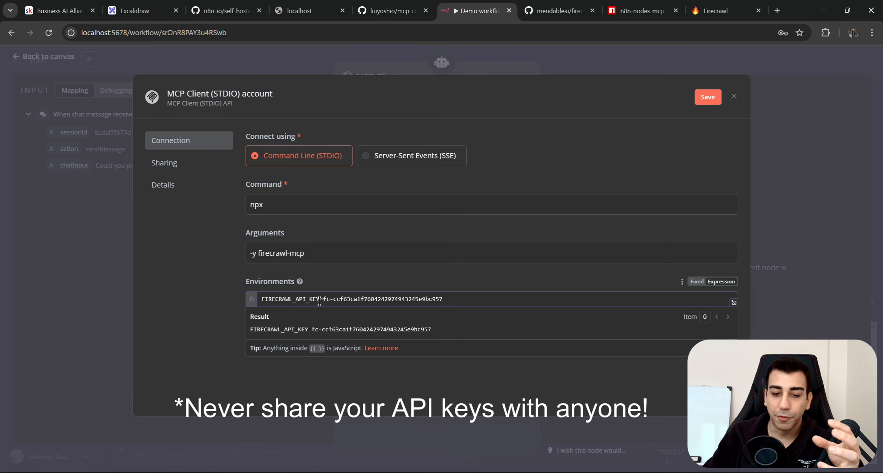
{"action": "left_click_drag", "start_coordinate": [320, 300], "coordinate": [259, 298]}
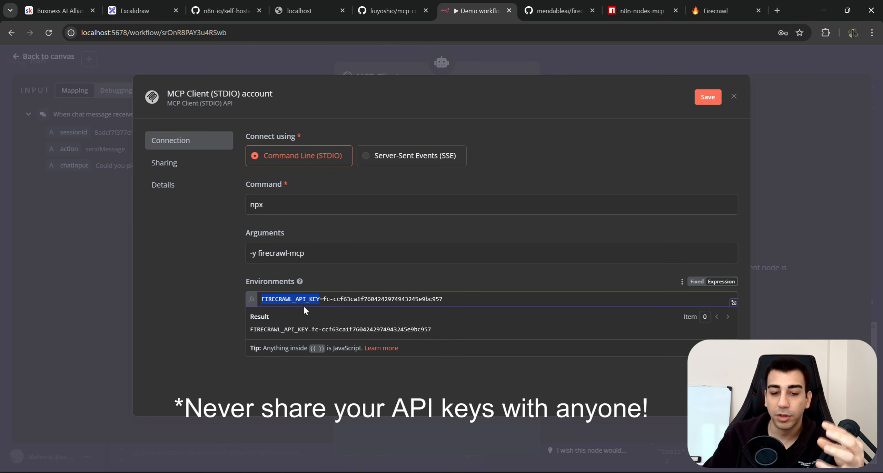
{"action": "left_click", "coordinate": [325, 298]}
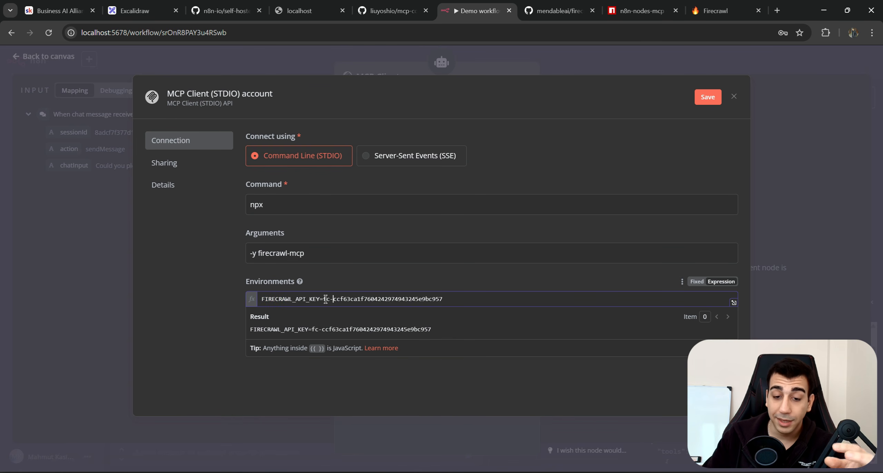
{"action": "left_click_drag", "start_coordinate": [440, 299], "coordinate": [335, 299]}
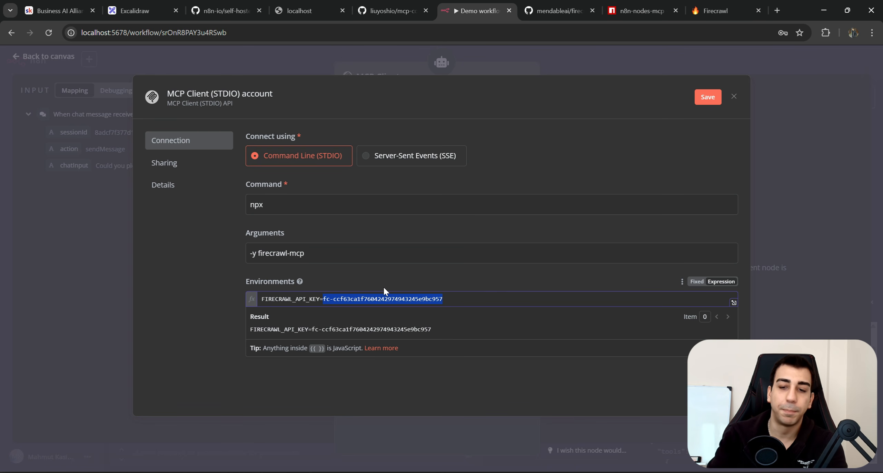
{"action": "double_click", "coordinate": [304, 297]}
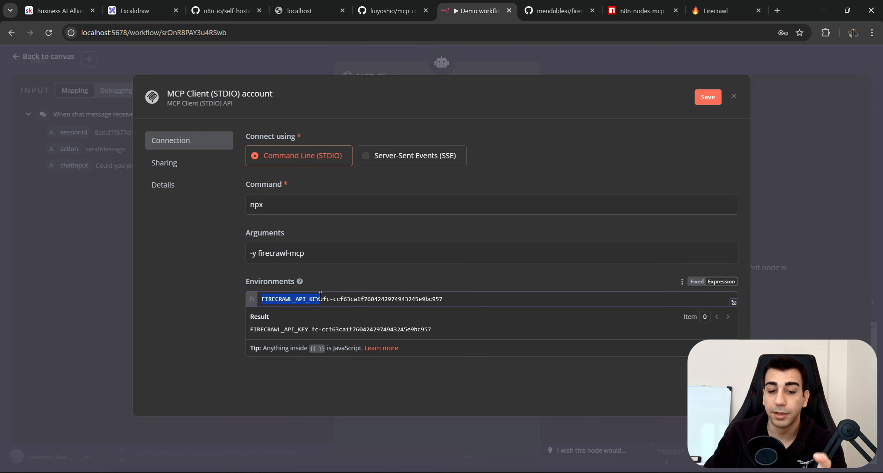
{"action": "left_click_drag", "start_coordinate": [320, 297], "coordinate": [261, 299]}
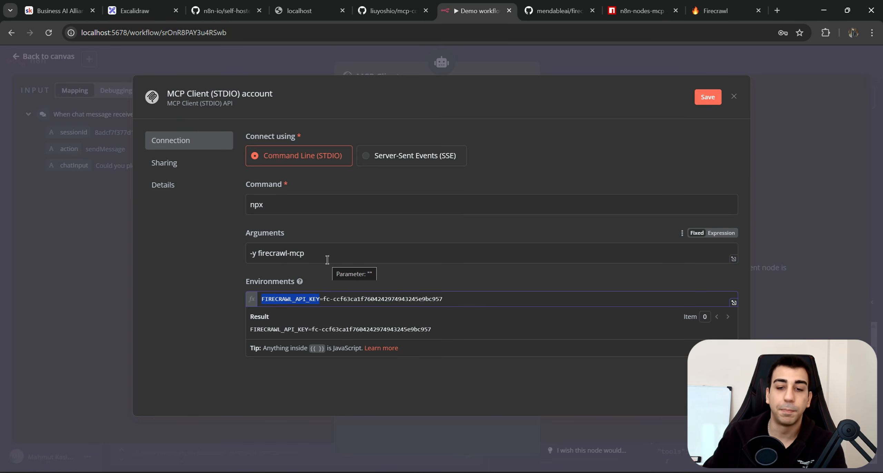
Compare against the mcp-compass and Firecrawl README config examples for the env variable format.
{"action": "left_click", "coordinate": [393, 10]}
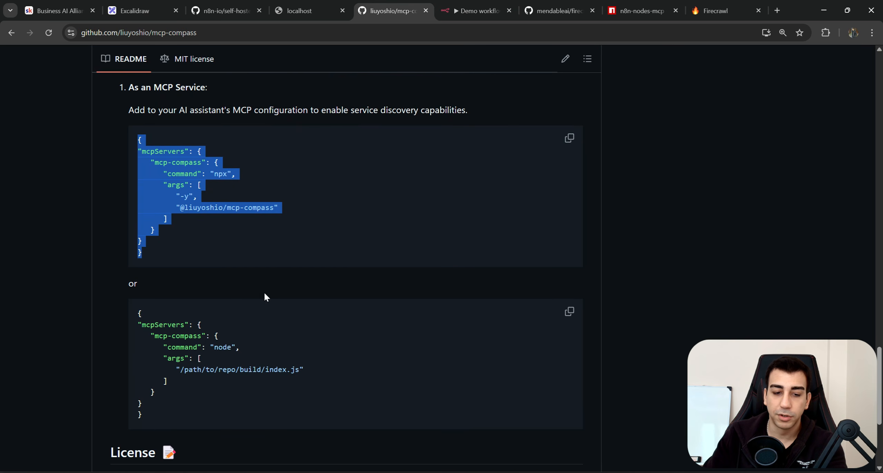
{"action": "left_click", "coordinate": [232, 249]}
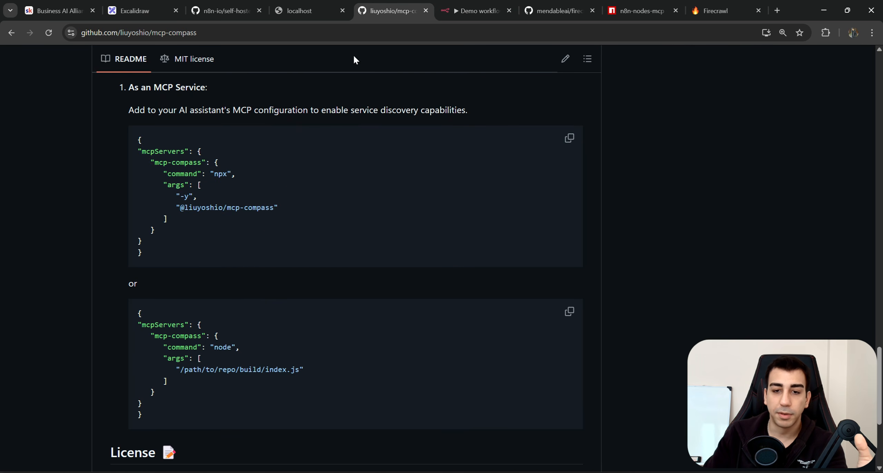
{"action": "left_click", "coordinate": [565, 9]}
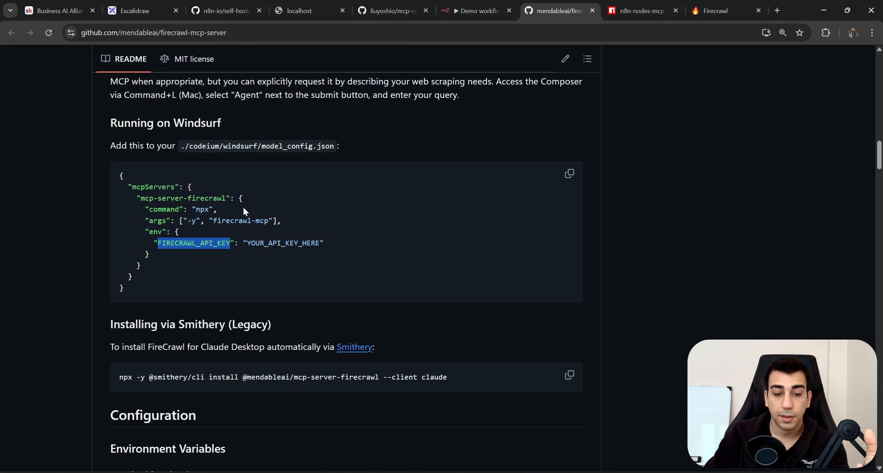
{"action": "left_click_drag", "start_coordinate": [118, 174], "coordinate": [185, 271]}
{"action": "left_click", "coordinate": [186, 258]}
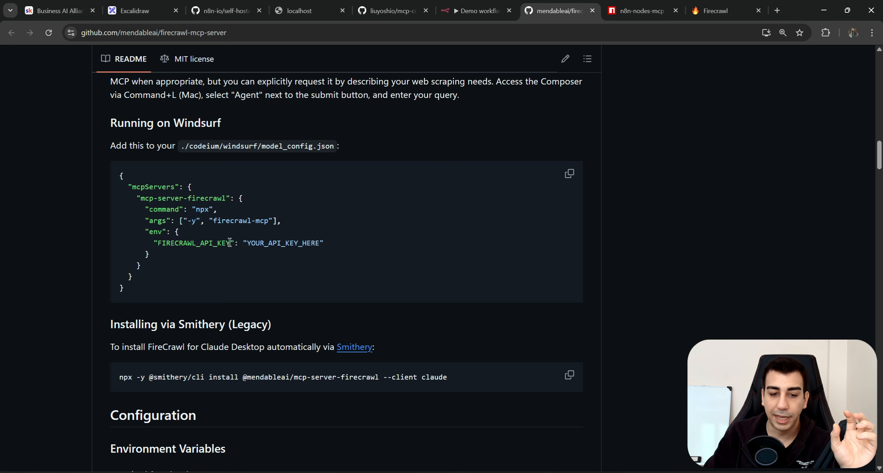
{"action": "left_click_drag", "start_coordinate": [230, 243], "coordinate": [158, 245]}
Check the FIRECRAWL_API_KEY variable and key in Environments, then save the credential.
{"action": "left_click", "coordinate": [477, 11]}
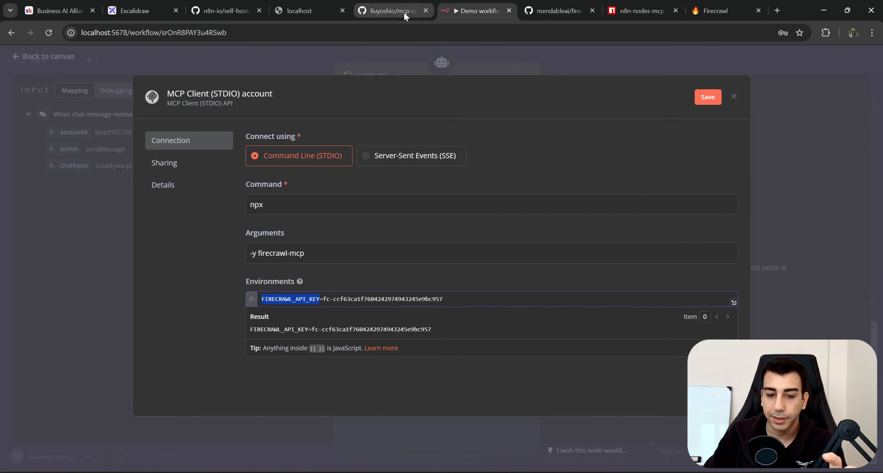
{"action": "left_click", "coordinate": [320, 299]}
{"action": "mouse_move", "coordinate": [320, 299]}
{"action": "left_mouse_down"}
{"action": "mouse_move", "coordinate": [229, 292]}
{"action": "mouse_move", "coordinate": [322, 284]}
{"action": "left_mouse_up"}
{"action": "left_click", "coordinate": [326, 295]}
{"action": "left_click_drag", "start_coordinate": [448, 299], "coordinate": [324, 298]}
{"action": "left_click", "coordinate": [321, 298]}
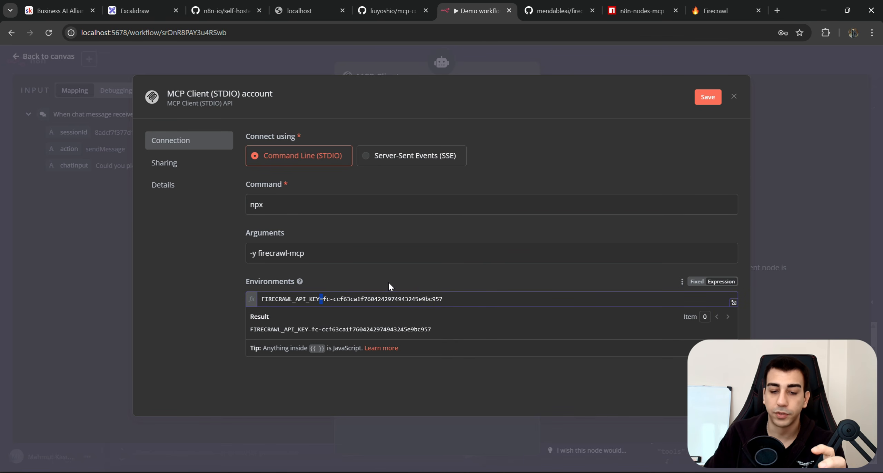
{"action": "left_click", "coordinate": [398, 282]}
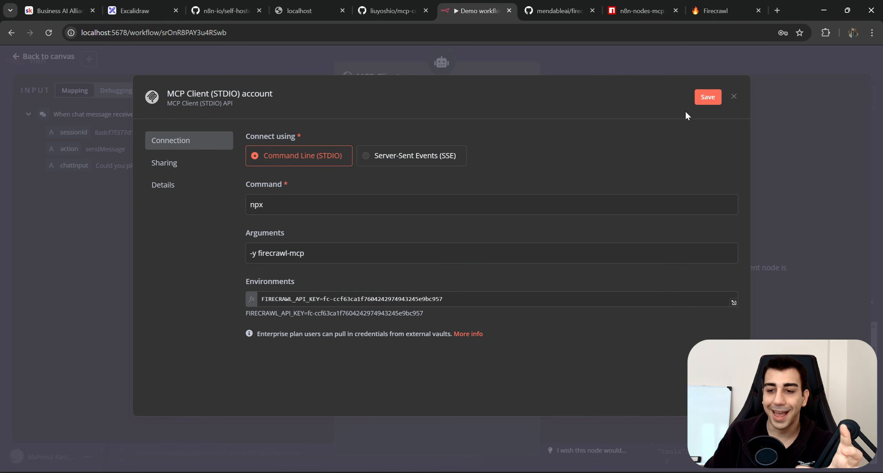
{"action": "left_click", "coordinate": [708, 98]}
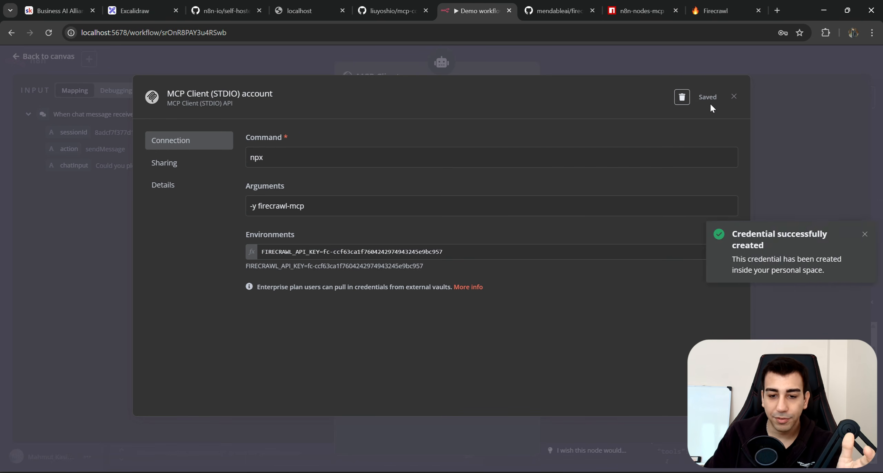
Name the credential FIRECRAWL MCP and close its settings.
{"action": "left_click", "coordinate": [273, 95]}
{"action": "type", "text": "FIRECRAWL MCP"}
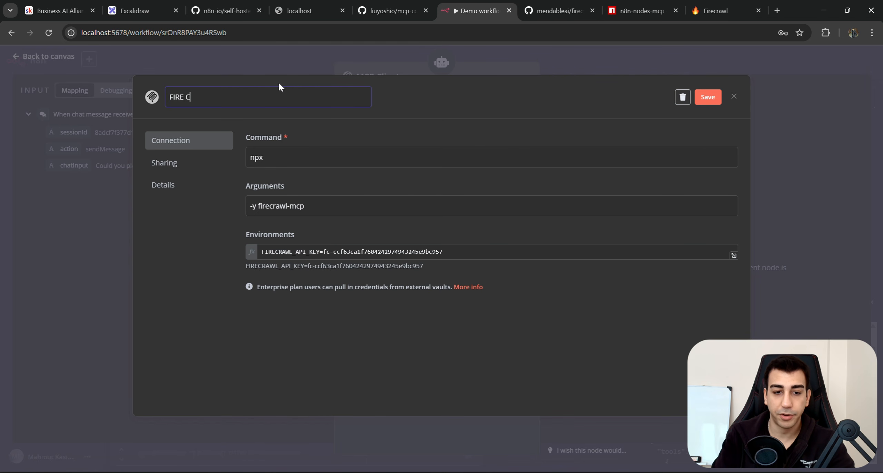
{"action": "key", "text": "Return"}
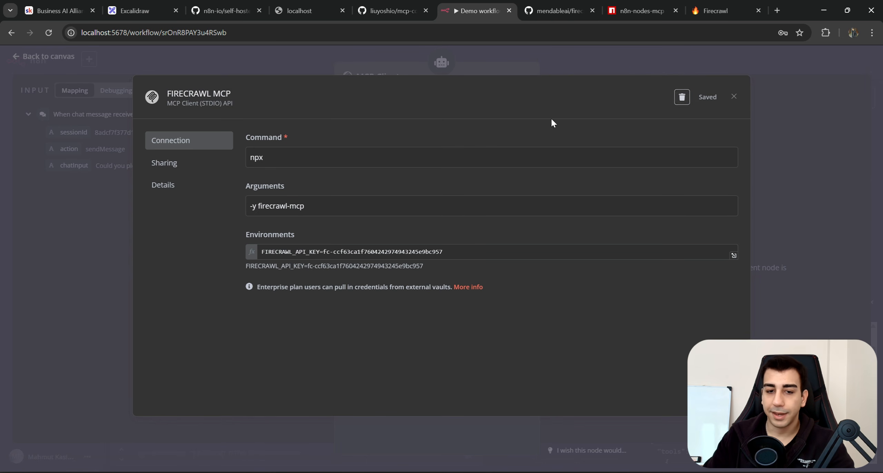
{"action": "left_click", "coordinate": [734, 96]}
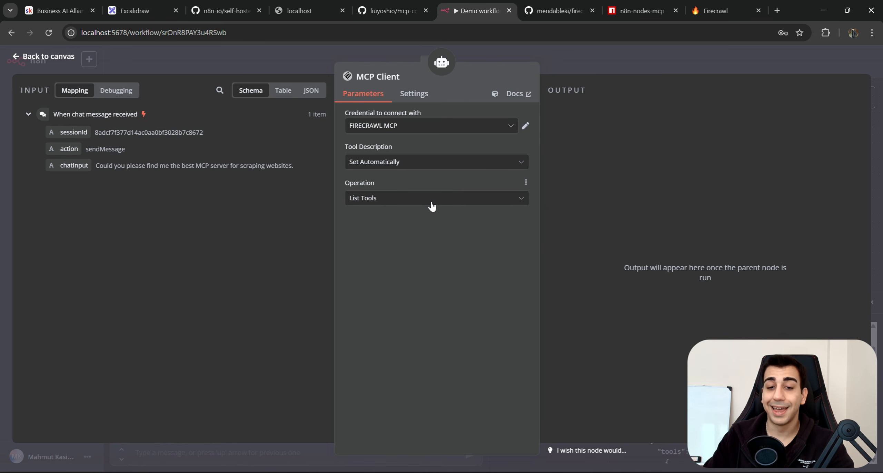
Rename the MCP Client node to LIST FIRECRAWL TOOLS and return to the canvas.
{"action": "left_click", "coordinate": [388, 78]}
{"action": "triple_click", "coordinate": [420, 74]}
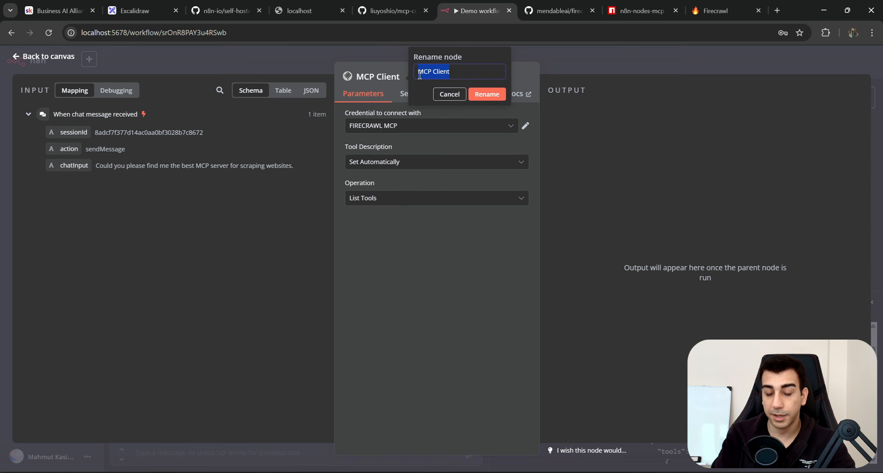
{"action": "type", "text": "f"}
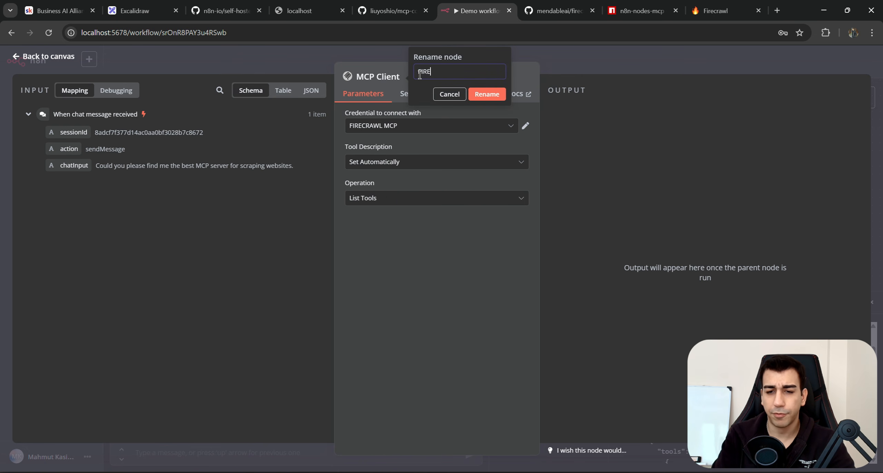
{"action": "key", "text": "ctrl+a"}
{"action": "key", "text": "BackSpace"}
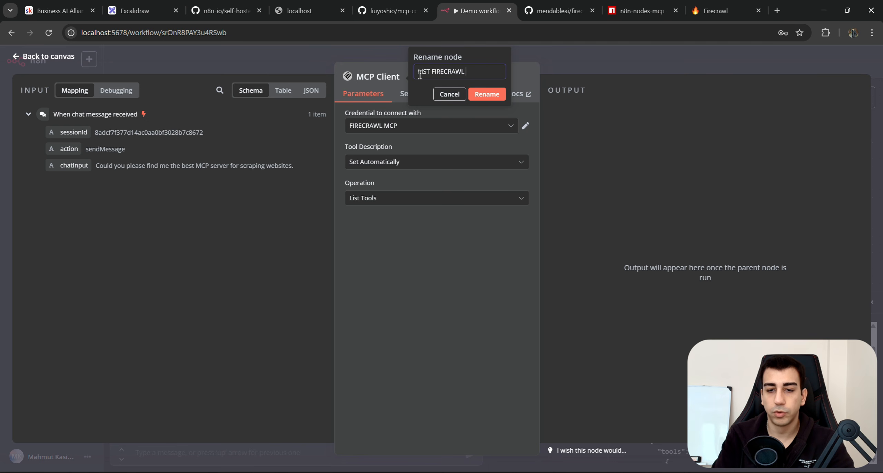
{"action": "type", "text": "S"}
{"action": "left_click", "coordinate": [495, 97]}
{"action": "left_click", "coordinate": [661, 69]}
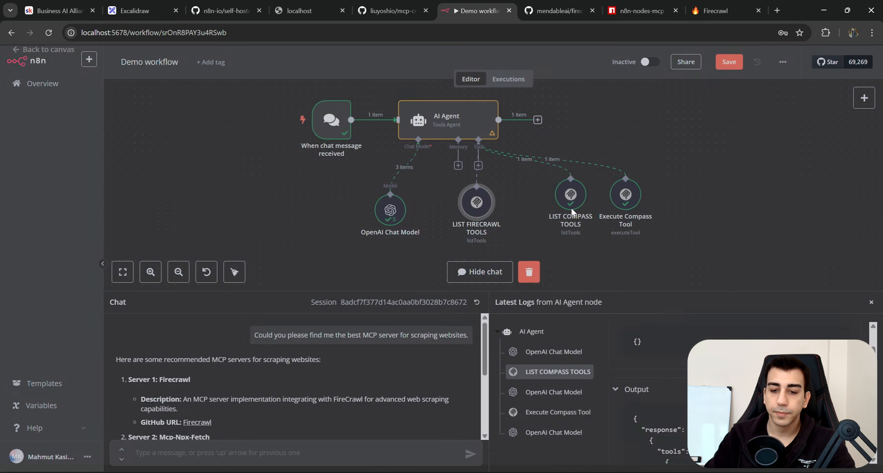
Attach a new MCP Client tool to the agent with the Execute Tool operation.
{"action": "left_click_drag", "start_coordinate": [607, 238], "coordinate": [560, 224]}
{"action": "left_click_drag", "start_coordinate": [444, 191], "coordinate": [484, 190]}
{"action": "left_click", "coordinate": [431, 152]}
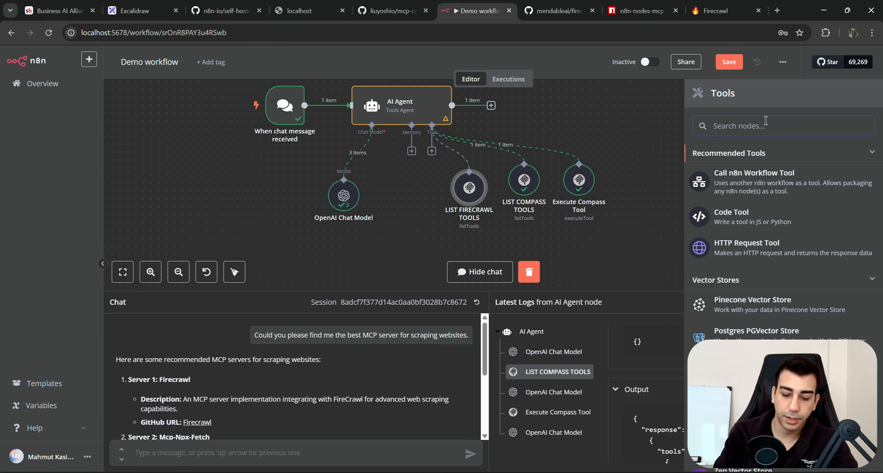
{"action": "type", "text": "mcp"}
{"action": "left_click", "coordinate": [748, 158]}
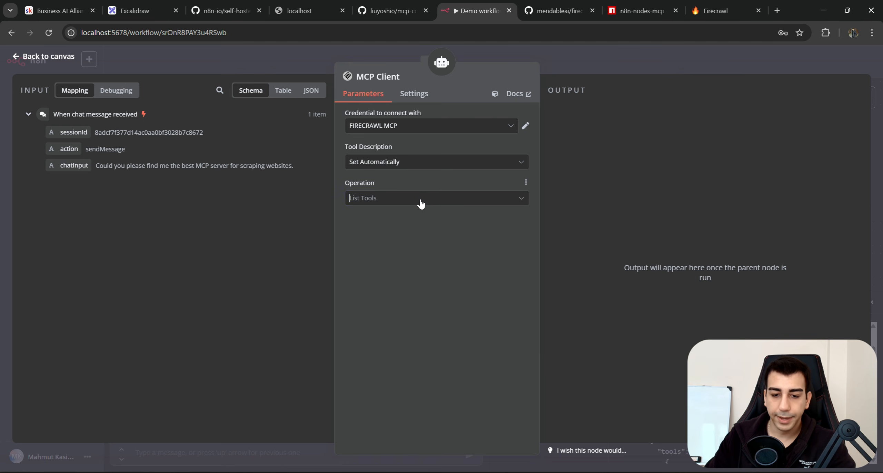
{"action": "left_click", "coordinate": [419, 200]}
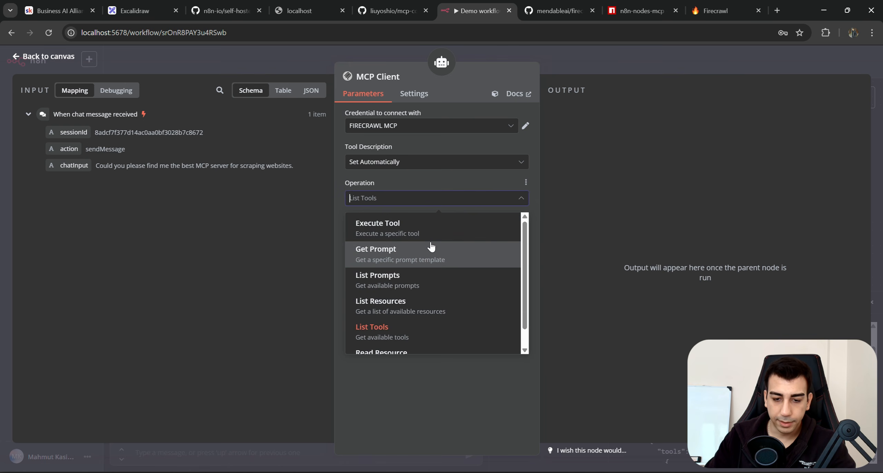
{"action": "left_click_drag", "start_coordinate": [385, 233], "coordinate": [379, 232]}
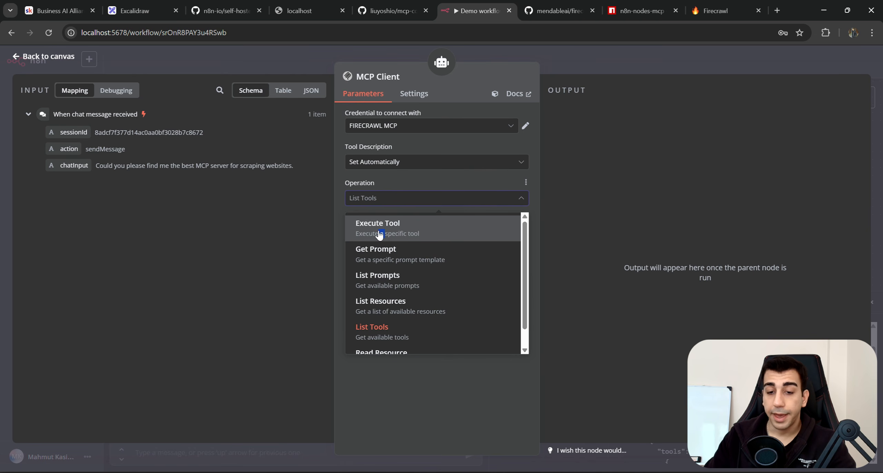
{"action": "left_click", "coordinate": [382, 234]}
Set Tool Name to {{ $fromAI('tool_name') }} and let the model define the tool parameters.
{"action": "left_click", "coordinate": [403, 75]}
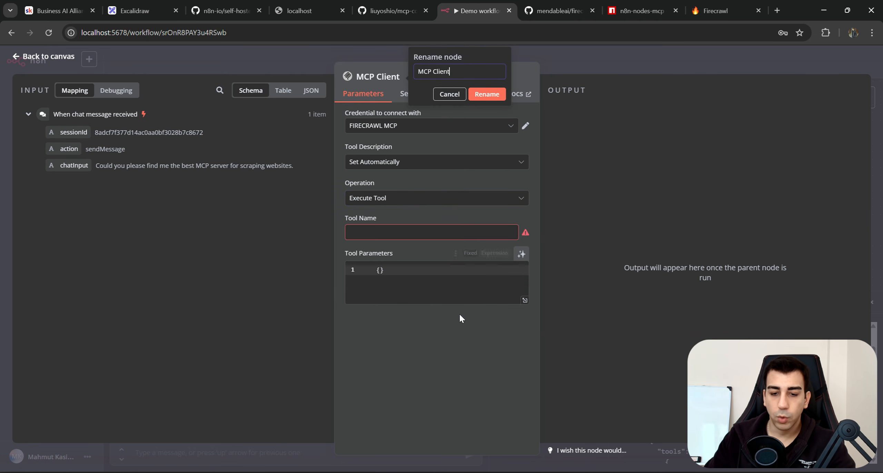
{"action": "left_click", "coordinate": [512, 217]}
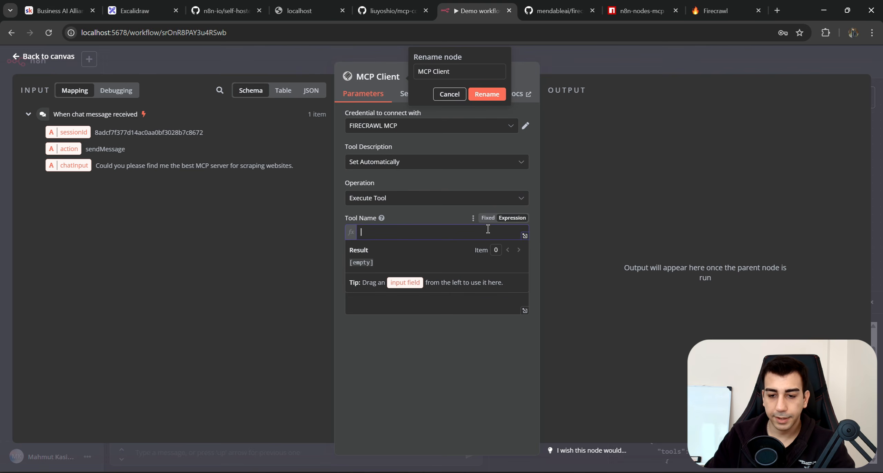
{"action": "type", "text": "{{ "}
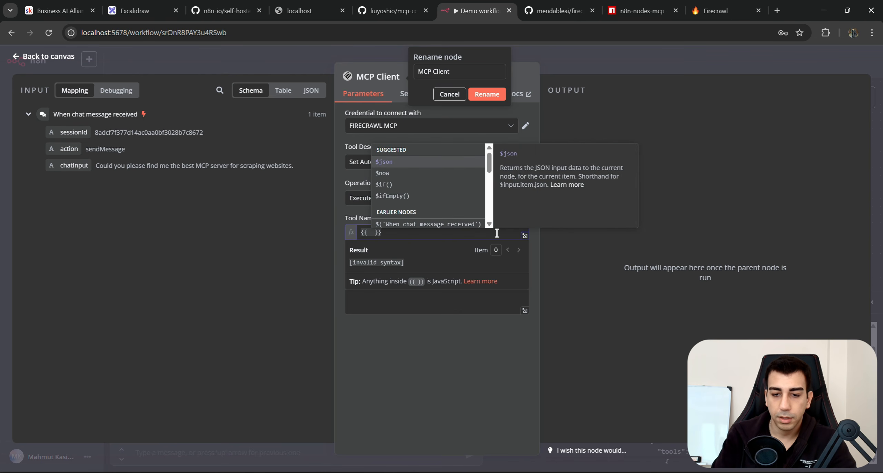
{"action": "type", "text": "$fromAI('')"}
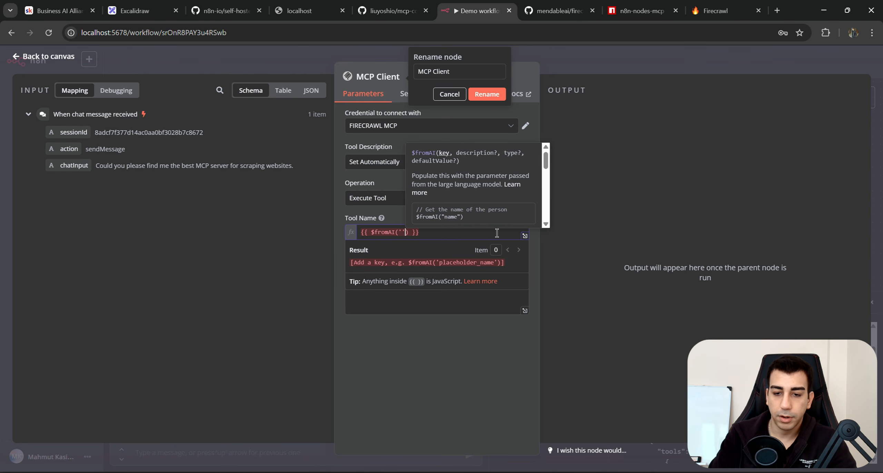
{"action": "key", "text": "Left"}
{"action": "type", "text": "tool_"}
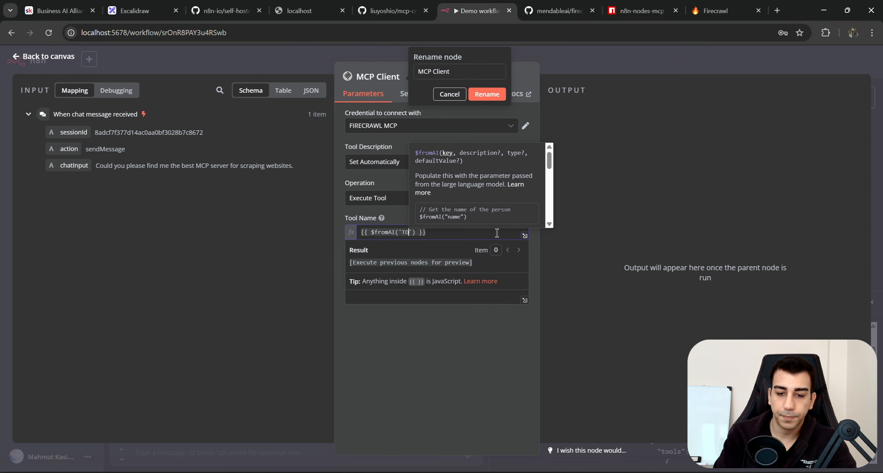
{"action": "type", "text": "name"}
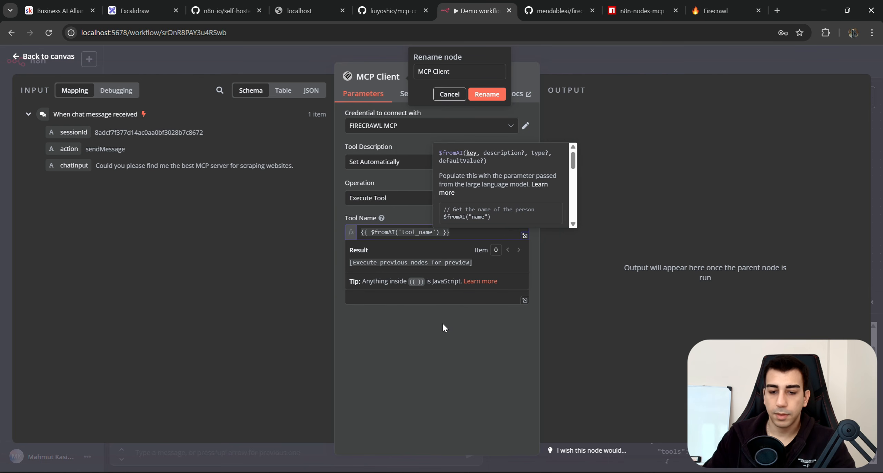
{"action": "left_click", "coordinate": [352, 271]}
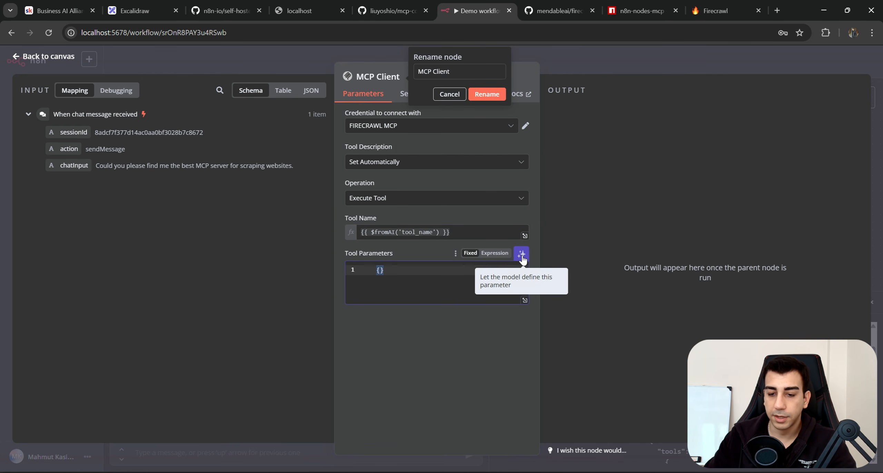
{"action": "left_click_drag", "start_coordinate": [512, 277], "coordinate": [552, 287]}
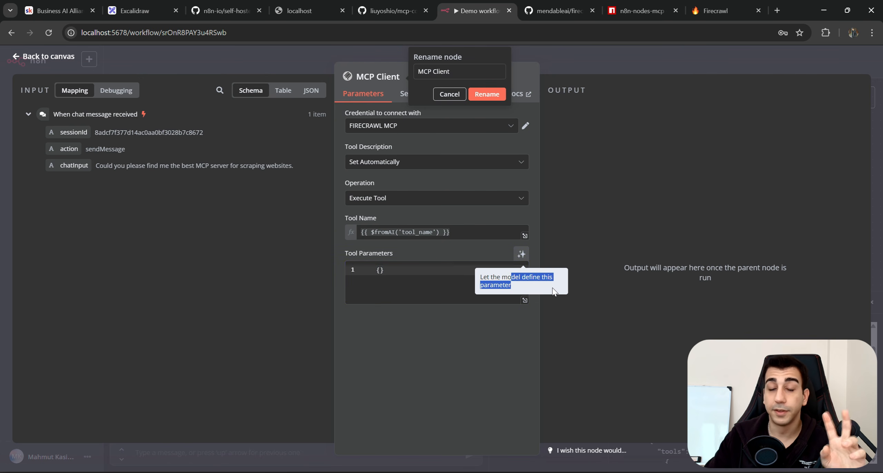
{"action": "left_click", "coordinate": [521, 257]}
Rename the node EXECUTE FIRECRAWL TOOL and return to the workflow canvas.
{"action": "key", "text": "ctrl+a"}
{"action": "key", "text": "BackSpace"}
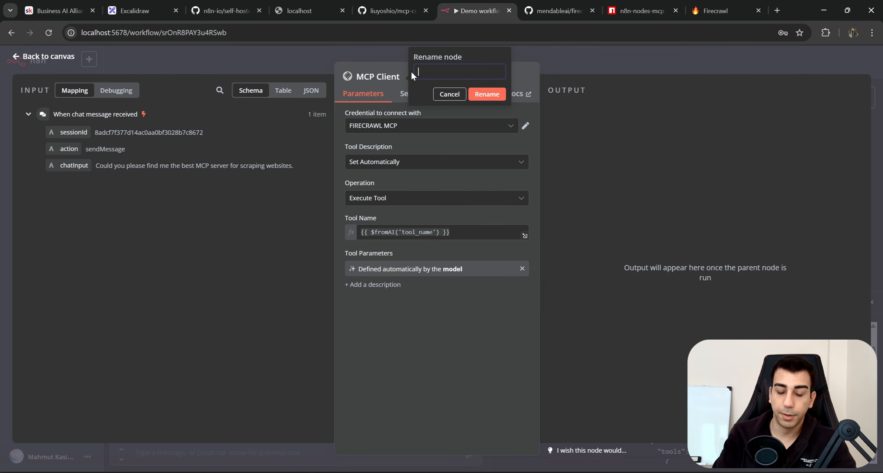
{"action": "type", "text": "EXECUTE "}
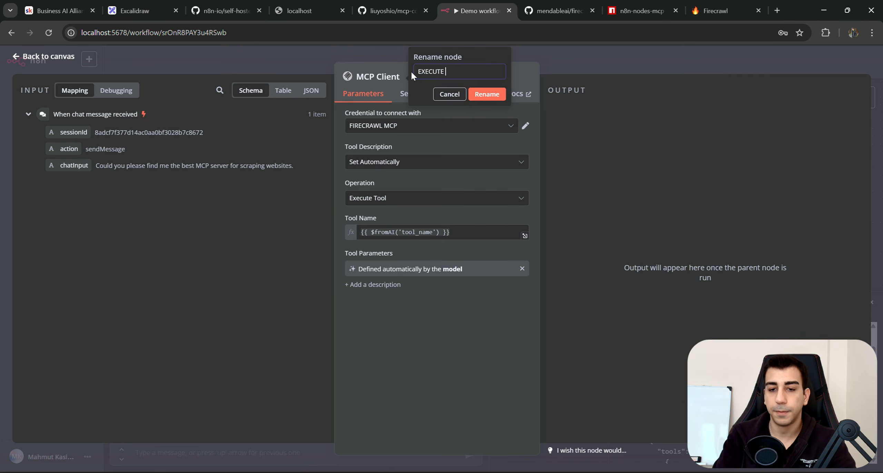
{"action": "type", "text": "FIRECRAWL TOOL"}
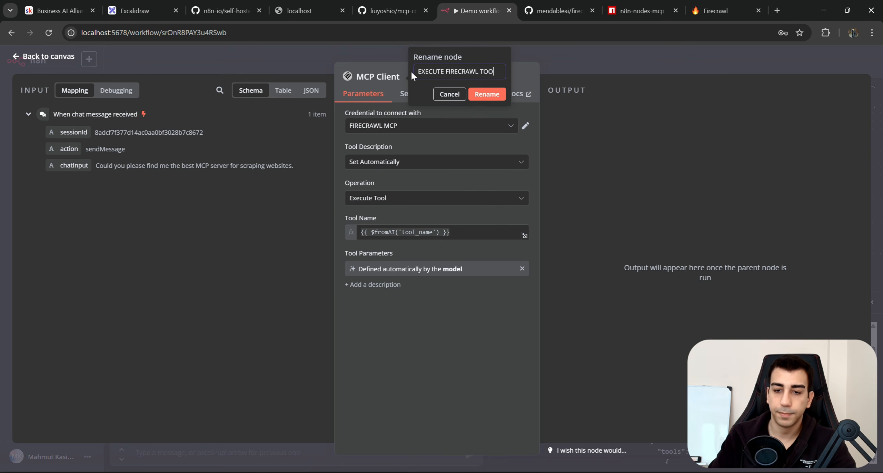
{"action": "left_click", "coordinate": [487, 94]}
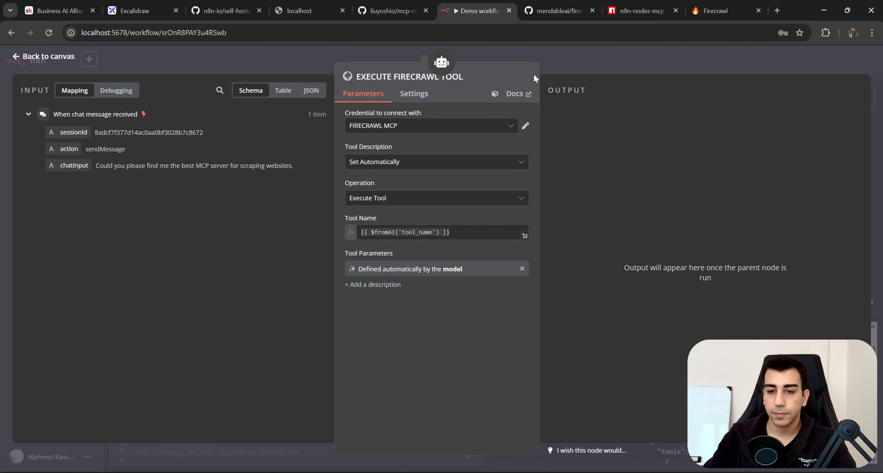
{"action": "left_click", "coordinate": [594, 58]}
Clear the previous run's execution data from the workflow.
{"action": "left_click_drag", "start_coordinate": [640, 144], "coordinate": [355, 242]}
{"action": "left_click", "coordinate": [376, 251]}
{"action": "left_click_drag", "start_coordinate": [450, 257], "coordinate": [517, 263]}
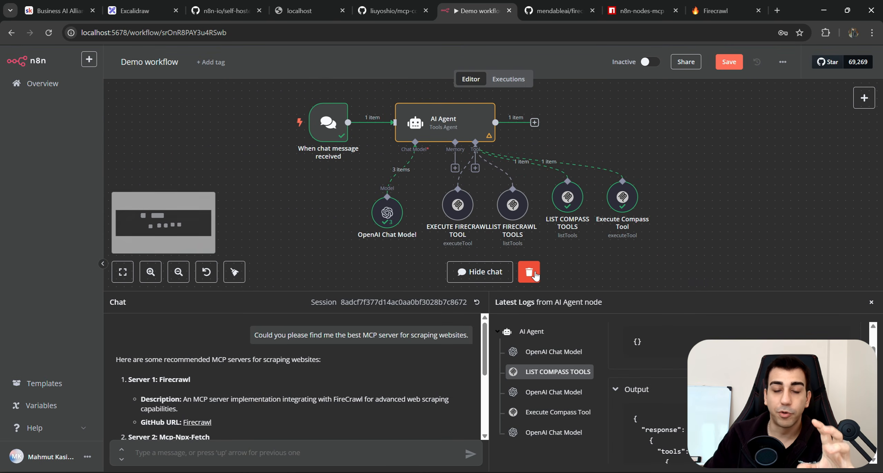
{"action": "left_click", "coordinate": [535, 274]}
{"action": "left_click_drag", "start_coordinate": [604, 292], "coordinate": [602, 355]}
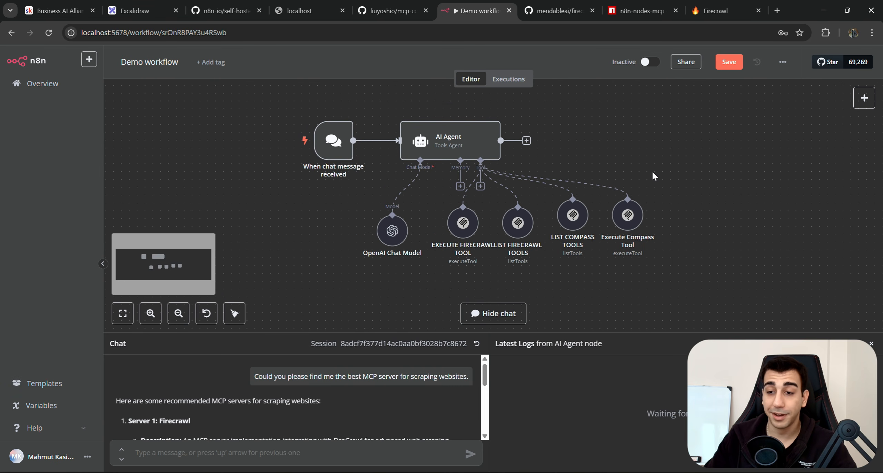
Copy the address of the n8n-nodes-mcp npm page.
{"action": "left_click", "coordinate": [641, 11]}
{"action": "scroll", "coordinate": [414, 103], "scroll_direction": "up", "scroll_amount": 10}
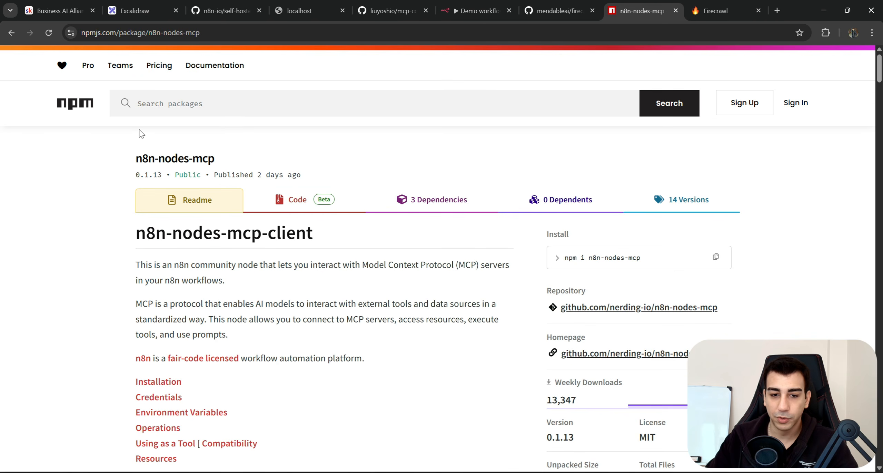
{"action": "scroll", "coordinate": [179, 166], "scroll_direction": "down", "scroll_amount": 1}
{"action": "left_click", "coordinate": [138, 32]}
{"action": "key", "text": "ctrl+c"}
{"action": "left_click", "coordinate": [555, 10]}
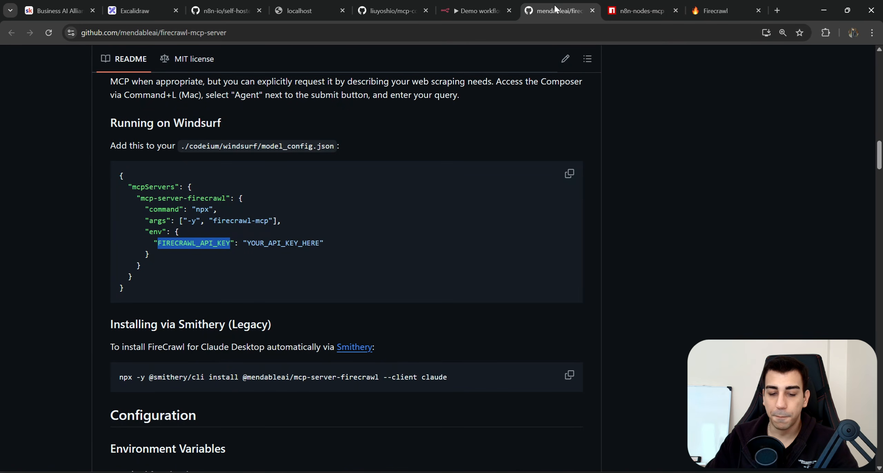
Send the chat message 'Please scrape this website' followed by the npm page URL.
{"action": "left_click", "coordinate": [476, 11]}
{"action": "type", "text": "P"}
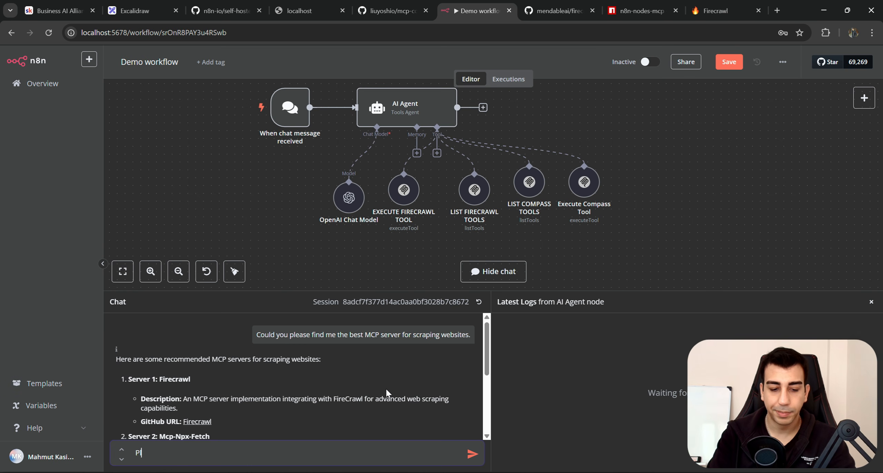
{"action": "type", "text": "lease scr"}
{"action": "key", "text": "BackSpace"}
{"action": "key", "text": "BackSpace"}
{"action": "type", "text": "scrape this we"}
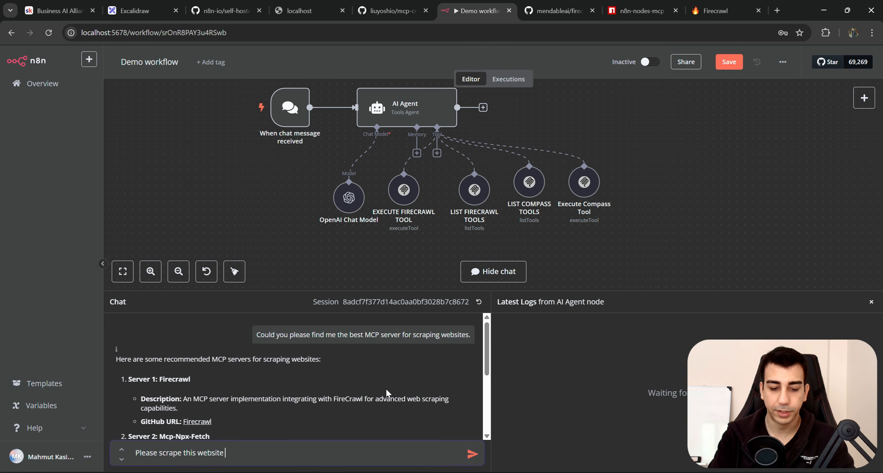
{"action": "type", "text": "bsite"}
{"action": "key", "text": "ctrl+v"}
{"action": "key", "text": "Return"}
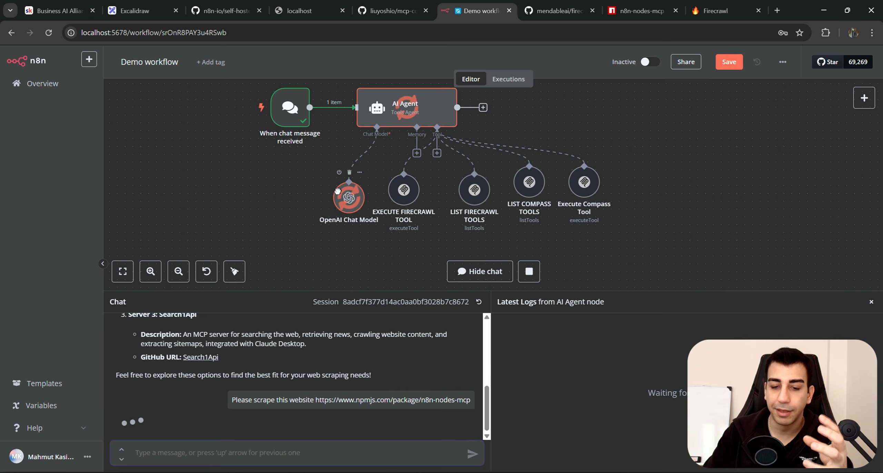
Rearrange the EXECUTE and LIST FIRECRAWL TOOLS nodes side by side and enlarge the chat panel.
{"action": "left_click_drag", "start_coordinate": [337, 190], "coordinate": [314, 183]}
{"action": "left_click_drag", "start_coordinate": [402, 192], "coordinate": [387, 191]}
{"action": "mouse_move", "coordinate": [448, 175]}
{"action": "left_mouse_down"}
{"action": "mouse_move", "coordinate": [403, 206]}
{"action": "mouse_move", "coordinate": [401, 192]}
{"action": "left_mouse_up"}
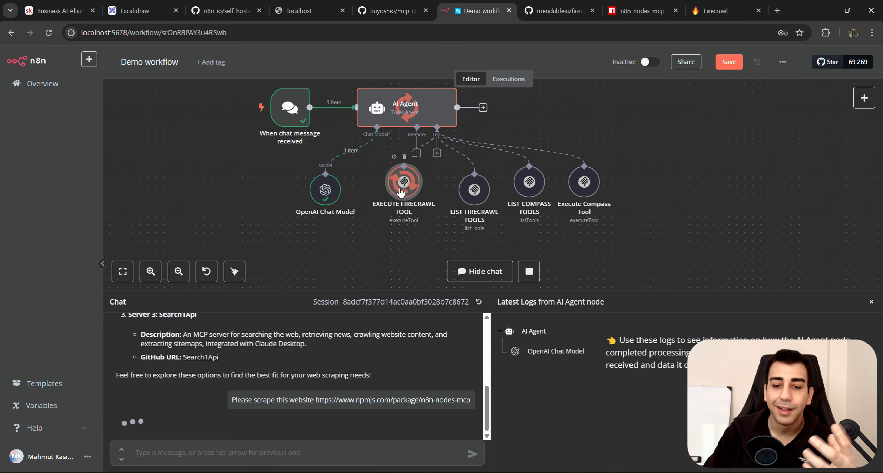
{"action": "double_click", "coordinate": [400, 191]}
{"action": "key", "text": "Escape"}
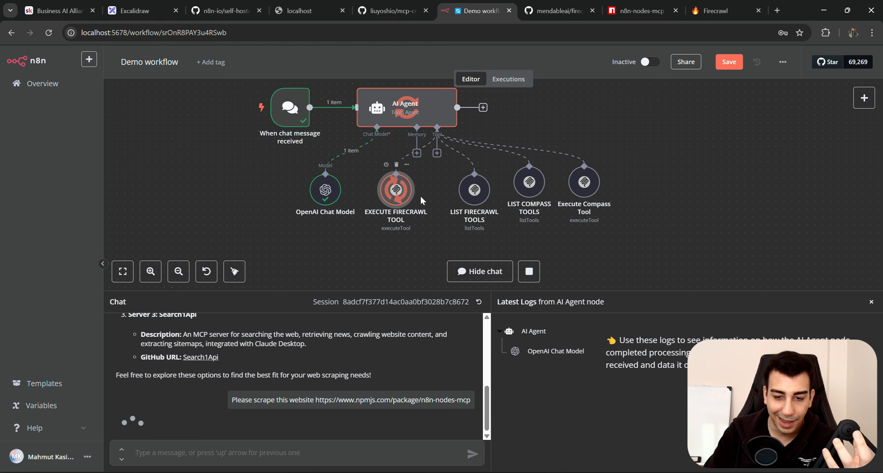
{"action": "left_click_drag", "start_coordinate": [474, 190], "coordinate": [451, 198]}
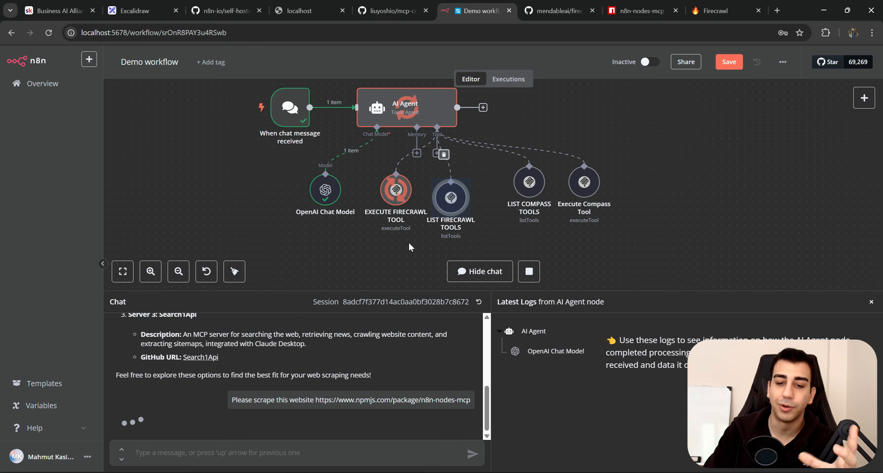
{"action": "left_click_drag", "start_coordinate": [396, 190], "coordinate": [389, 198]}
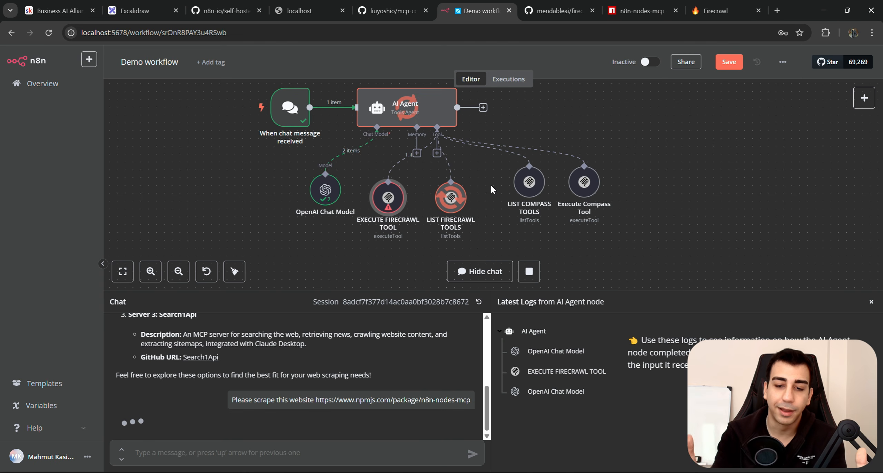
{"action": "left_click", "coordinate": [476, 194]}
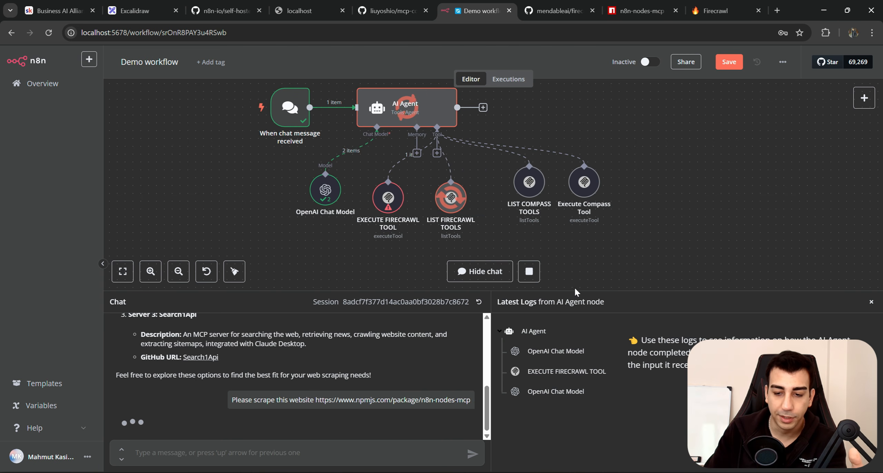
{"action": "left_click_drag", "start_coordinate": [575, 290], "coordinate": [572, 269]}
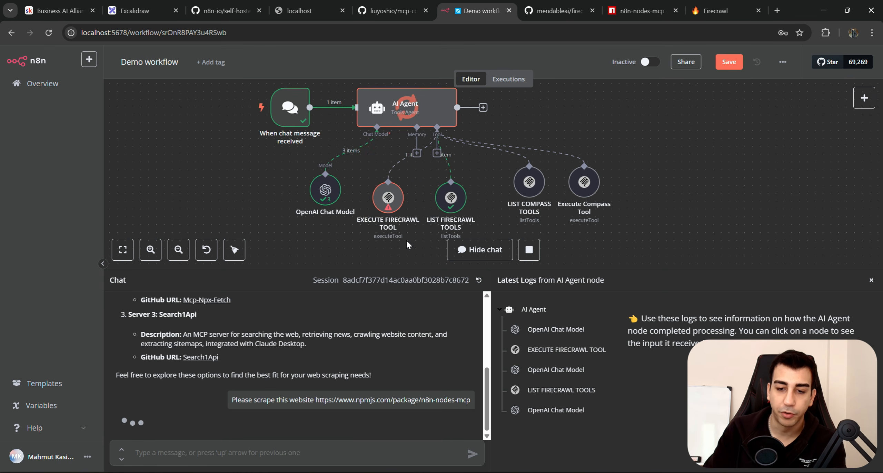
{"action": "double_click", "coordinate": [388, 198]}
{"action": "left_click", "coordinate": [396, 162]}
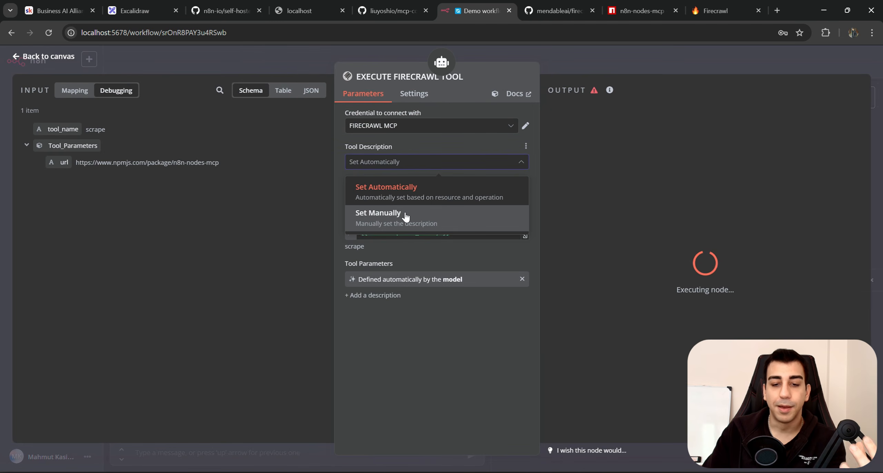
{"action": "left_click", "coordinate": [445, 144]}
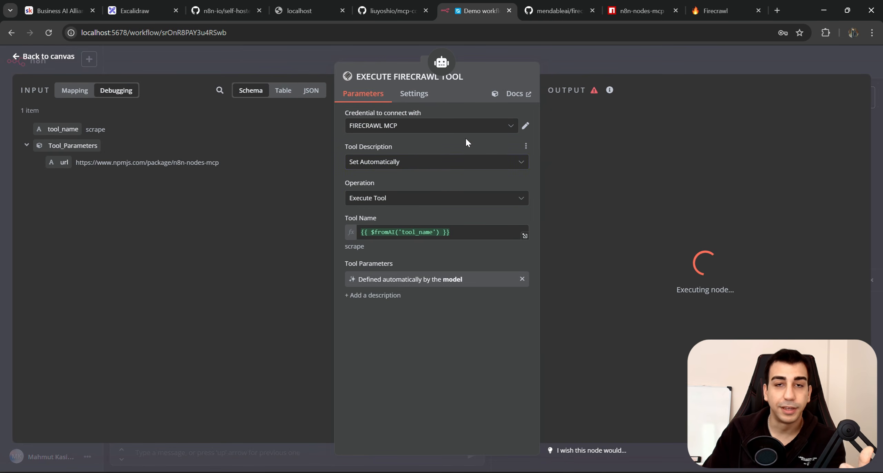
{"action": "left_click", "coordinate": [607, 63]}
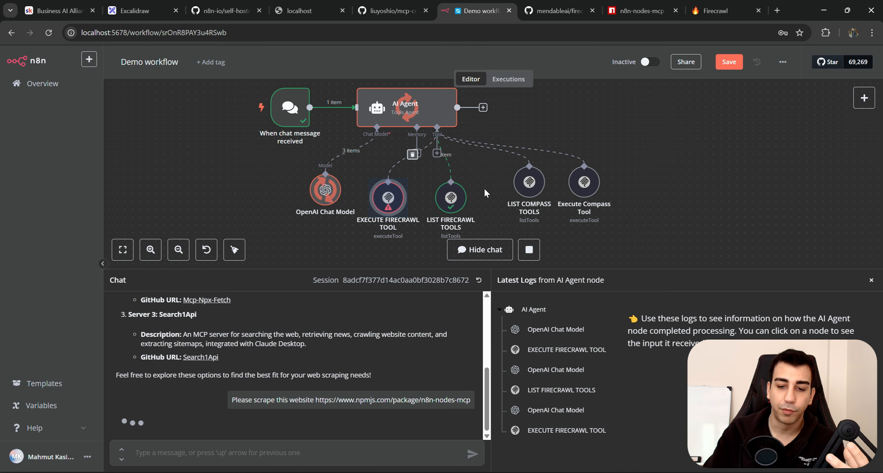
Read through the agent's chat reply, then shrink the chat panel to enlarge the canvas.
{"action": "scroll", "coordinate": [484, 192], "scroll_direction": "down", "scroll_amount": 1}
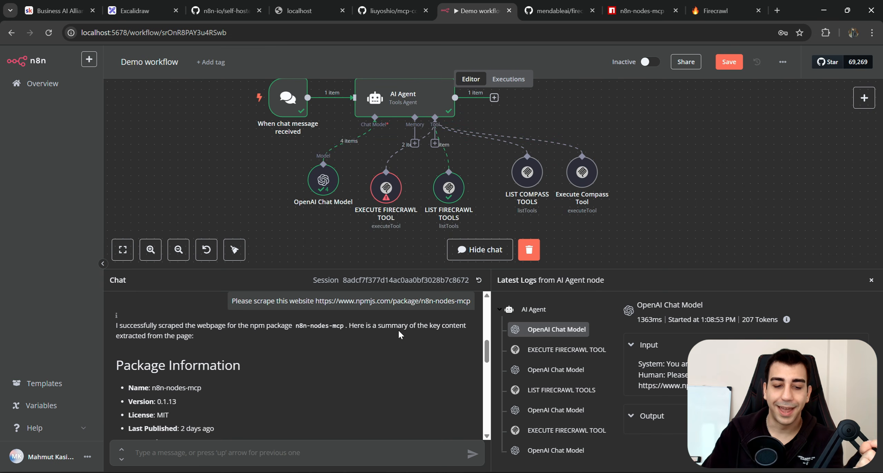
{"action": "scroll", "coordinate": [419, 331], "scroll_direction": "down", "scroll_amount": 3}
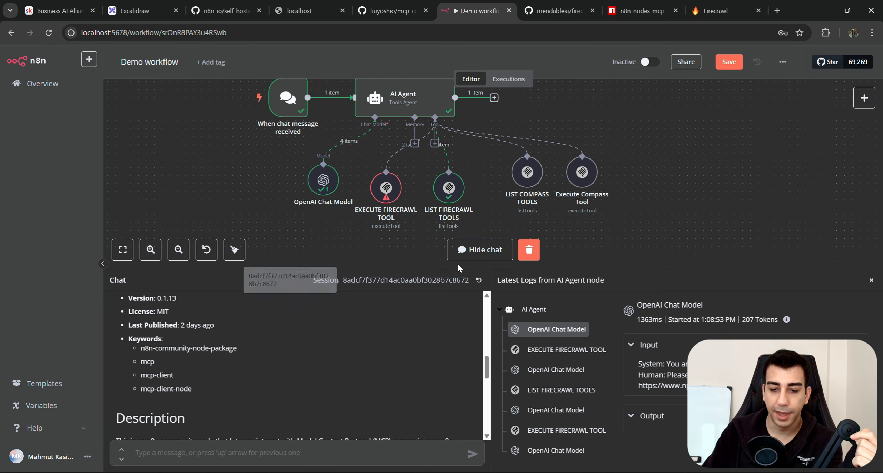
{"action": "left_click_drag", "start_coordinate": [463, 270], "coordinate": [462, 204]}
{"action": "scroll", "coordinate": [432, 297], "scroll_direction": "down", "scroll_amount": 7}
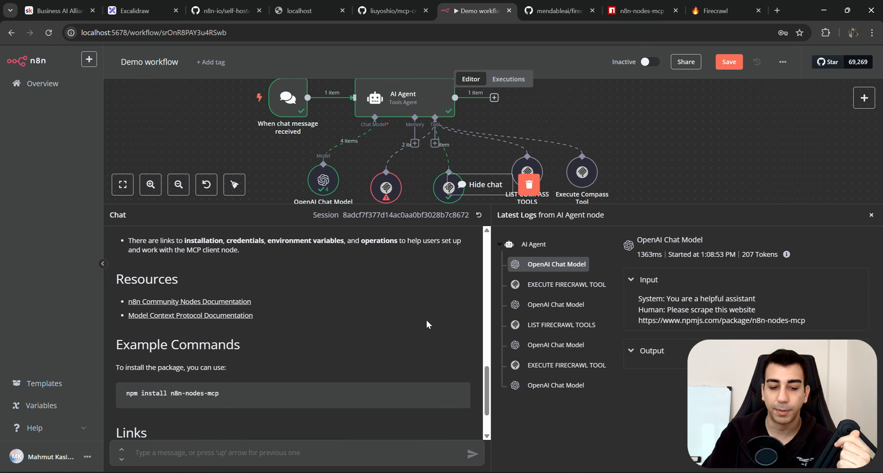
{"action": "scroll", "coordinate": [442, 394], "scroll_direction": "up", "scroll_amount": 10}
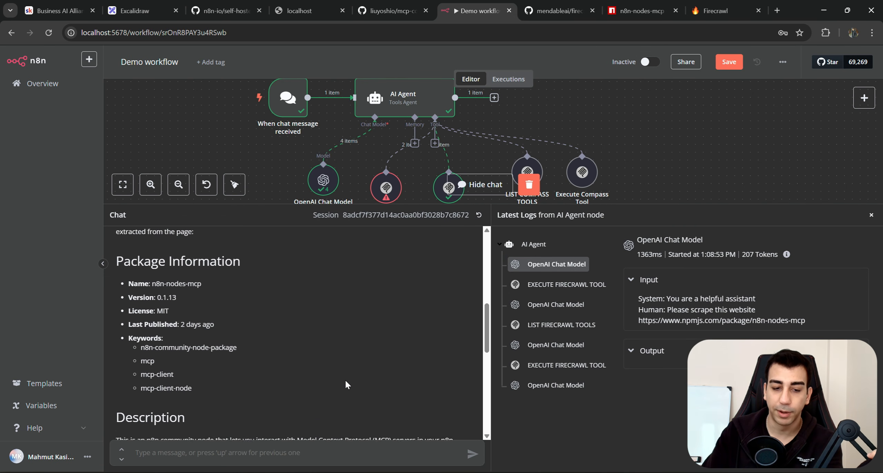
{"action": "left_click_drag", "start_coordinate": [631, 203], "coordinate": [631, 339]}
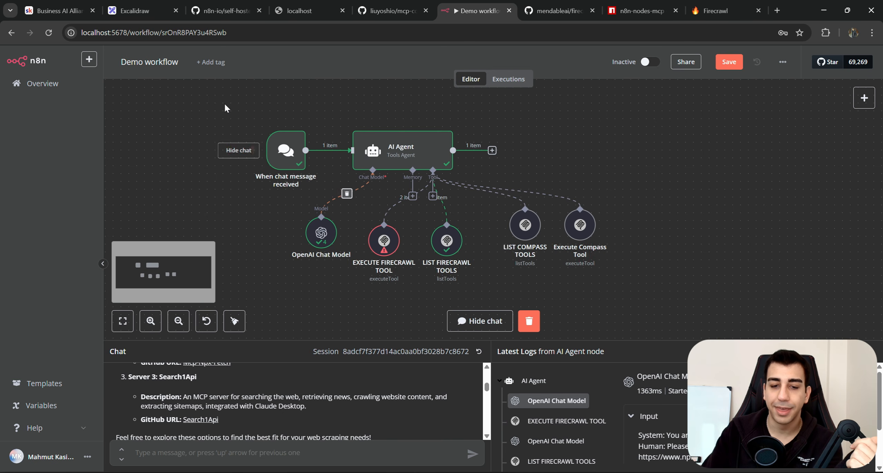
Drag EXECUTE FIRECRAWL TOOL, OpenAI Chat Model and LIST FIRECRAWL TOOLS into one level row.
{"action": "left_click_drag", "start_coordinate": [386, 241], "coordinate": [378, 234]}
{"action": "left_click_drag", "start_coordinate": [321, 236], "coordinate": [314, 237]}
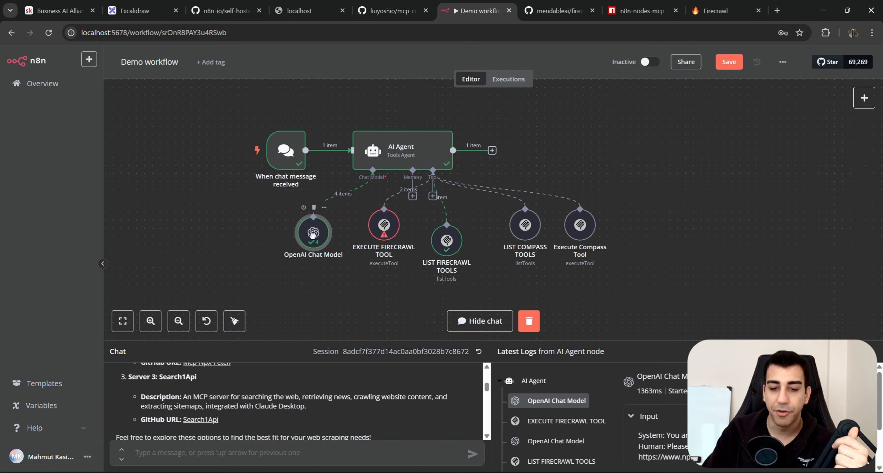
{"action": "left_click_drag", "start_coordinate": [447, 240], "coordinate": [431, 240]}
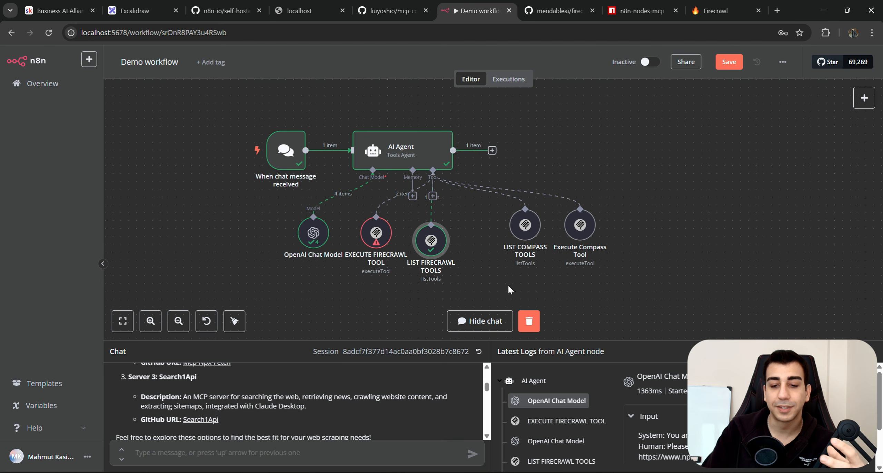
{"action": "left_click_drag", "start_coordinate": [383, 234], "coordinate": [375, 241]}
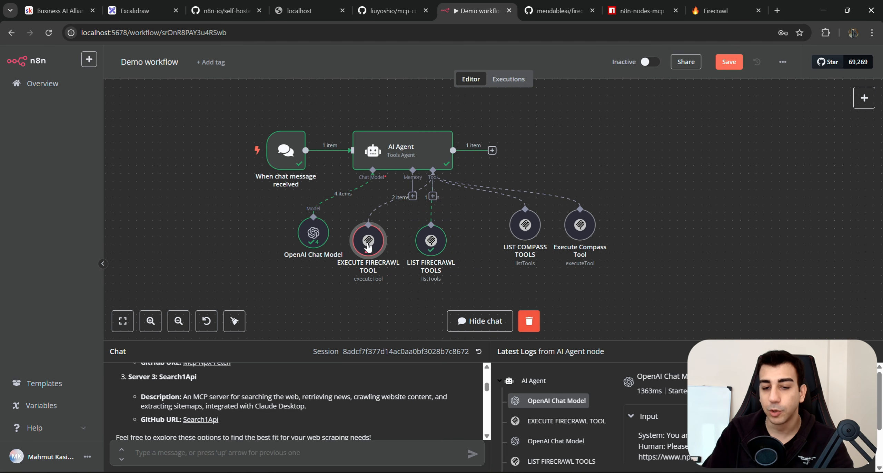
{"action": "left_click_drag", "start_coordinate": [218, 134], "coordinate": [607, 281]}
{"action": "left_click", "coordinate": [379, 288]}
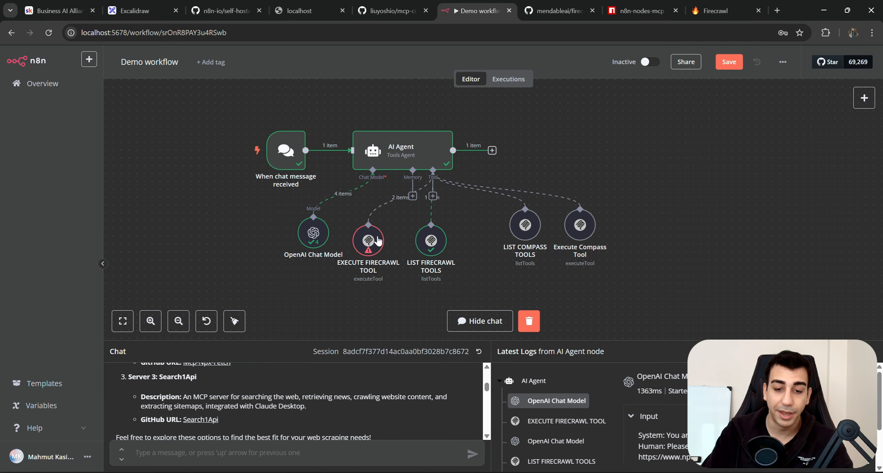
{"action": "mouse_move", "coordinate": [370, 226]}
{"action": "left_mouse_down"}
{"action": "mouse_move", "coordinate": [371, 235]}
{"action": "mouse_move", "coordinate": [371, 226]}
{"action": "left_mouse_up"}
{"action": "left_click", "coordinate": [397, 305]}
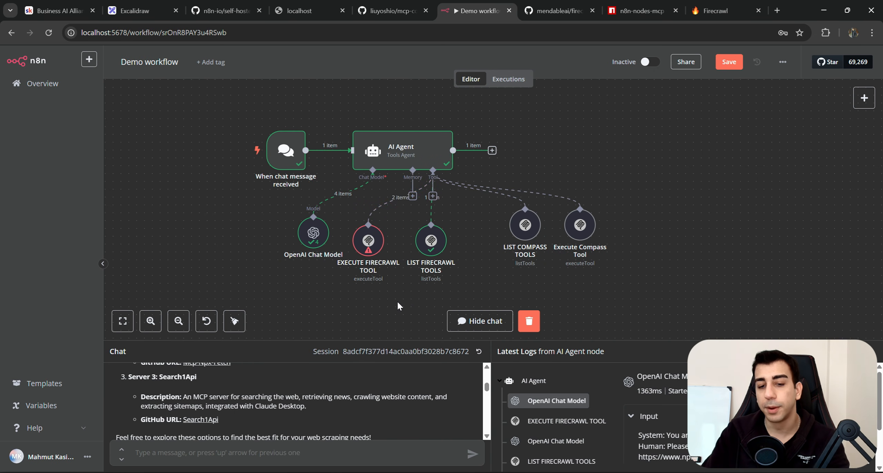
Set EXECUTE FIRECRAWL TOOL's description manually: 'Use MCP client' plus a line to always use LIST FIRECRAWL TOOLS first.
{"action": "double_click", "coordinate": [369, 246]}
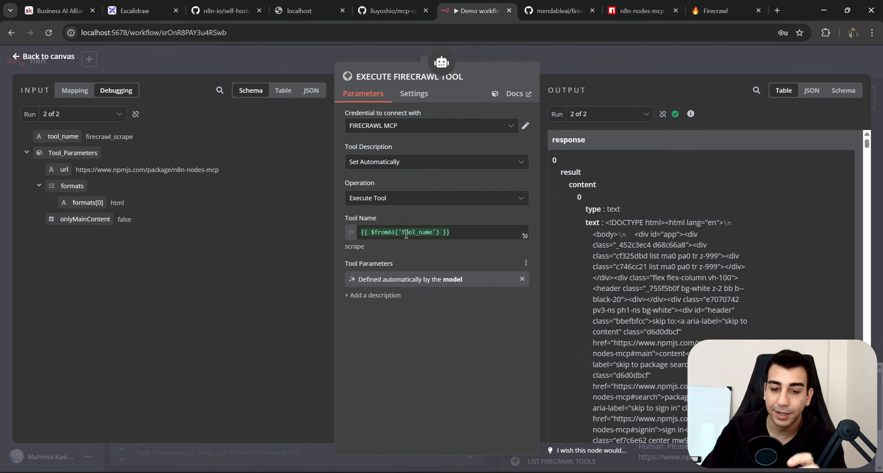
{"action": "left_click", "coordinate": [424, 169]}
{"action": "left_click", "coordinate": [425, 213]}
{"action": "left_click_drag", "start_coordinate": [439, 199], "coordinate": [328, 196]}
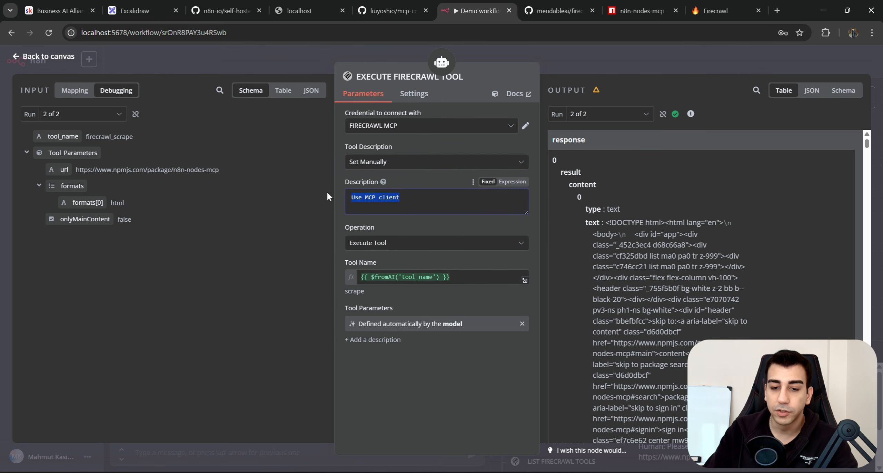
{"action": "left_click", "coordinate": [450, 199]}
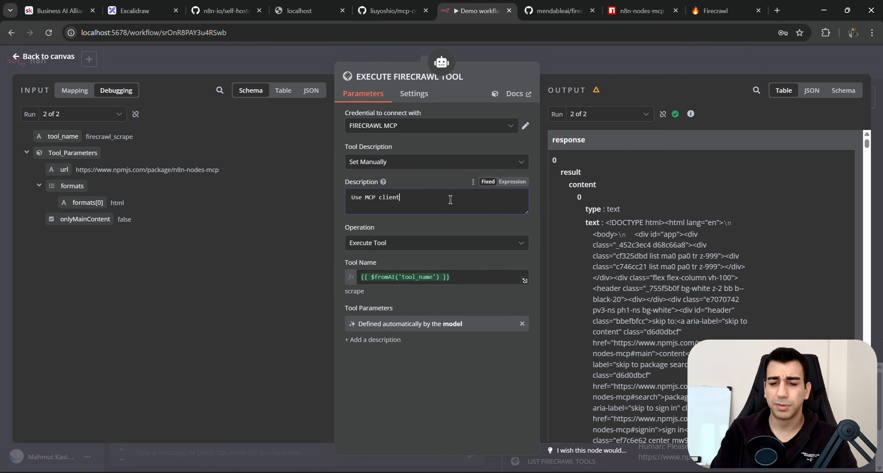
{"action": "key", "text": "Return"}
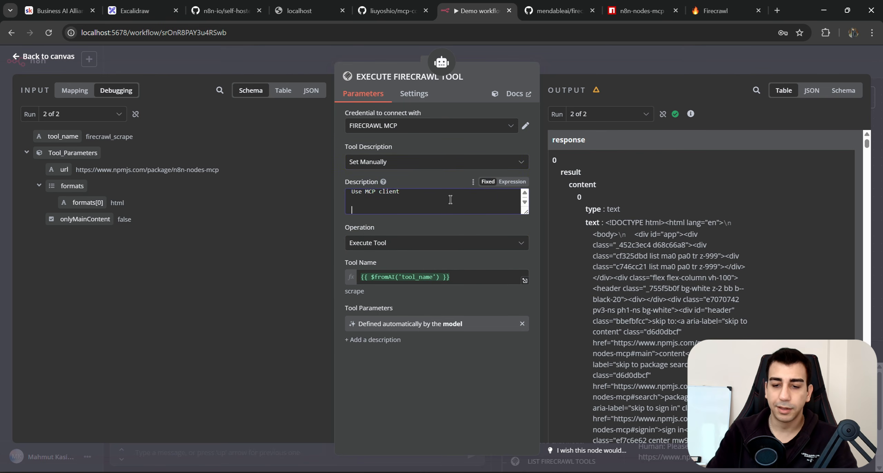
{"action": "left_click", "coordinate": [513, 182]}
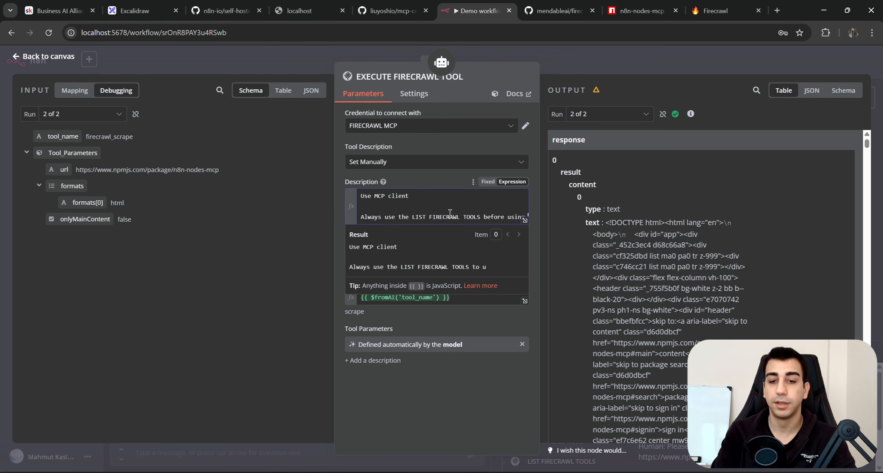
{"action": "type", "text": "this."}
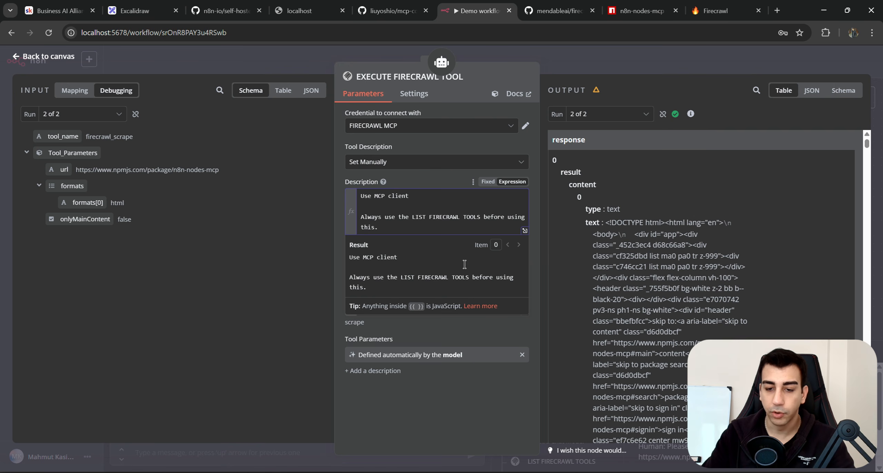
Recall the previous 'Please scrape this website…' request in chat and send it again.
{"action": "left_click", "coordinate": [606, 61]}
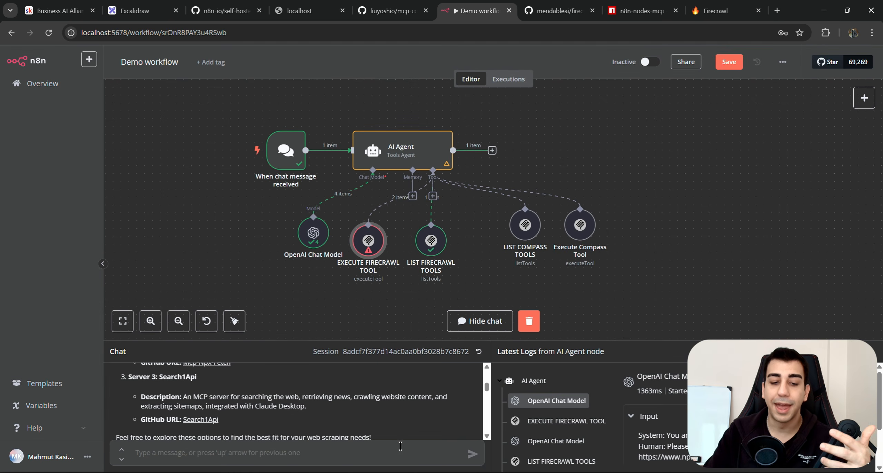
{"action": "scroll", "coordinate": [234, 408], "scroll_direction": "up", "scroll_amount": 10}
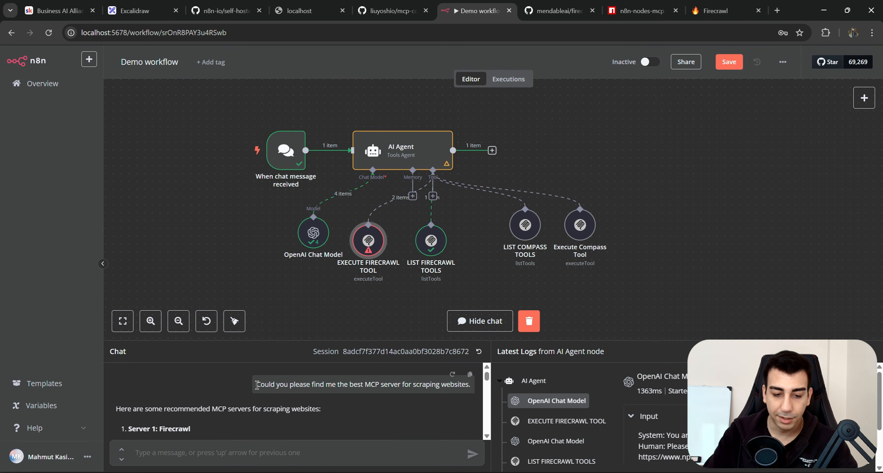
{"action": "left_click_drag", "start_coordinate": [475, 384], "coordinate": [474, 387]}
{"action": "scroll", "coordinate": [233, 423], "scroll_direction": "down", "scroll_amount": 10}
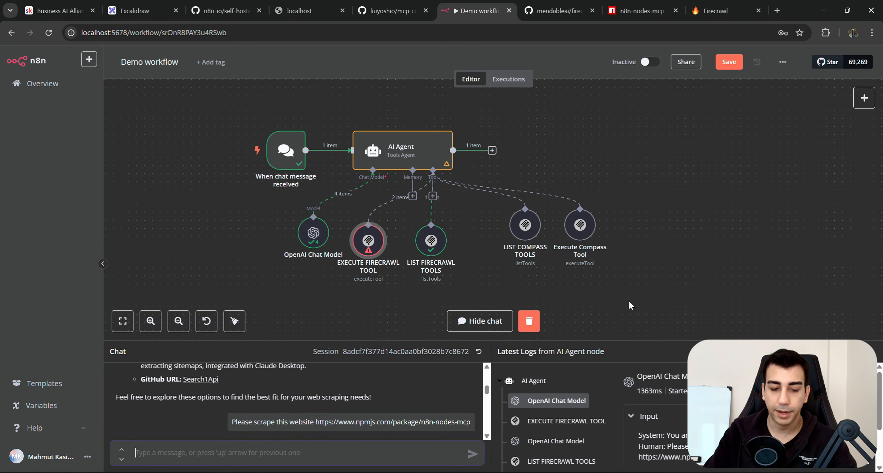
{"action": "left_click_drag", "start_coordinate": [593, 339], "coordinate": [594, 283]}
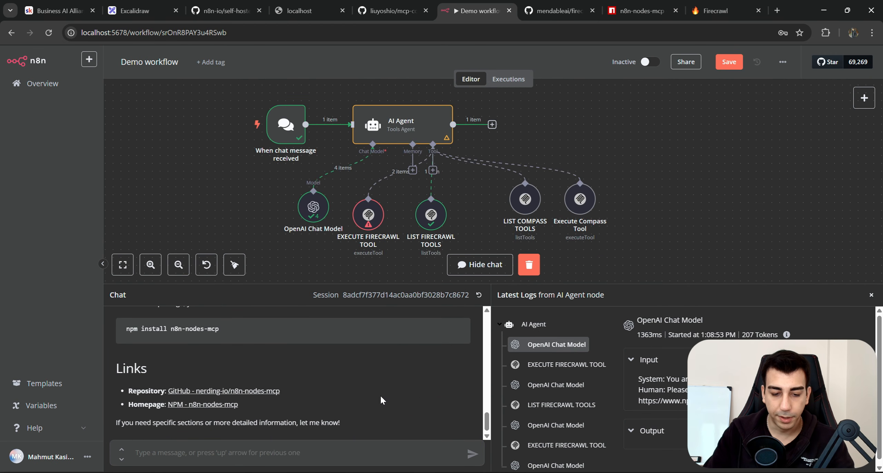
{"action": "left_click", "coordinate": [363, 445]}
{"action": "key", "text": "Up"}
{"action": "key", "text": "Return"}
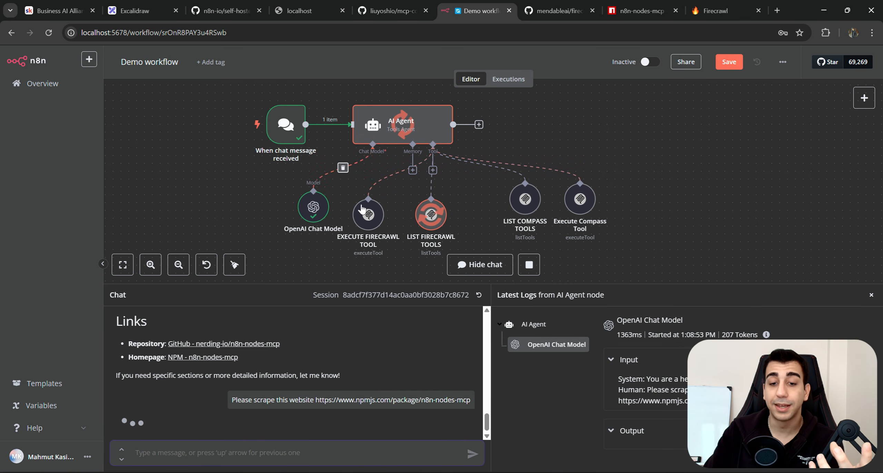
Nudge the EXECUTE FIRECRAWL TOOL node into place and follow the running workflow.
{"action": "left_click_drag", "start_coordinate": [375, 263], "coordinate": [375, 254]}
{"action": "scroll", "coordinate": [406, 386], "scroll_direction": "up", "scroll_amount": 5}
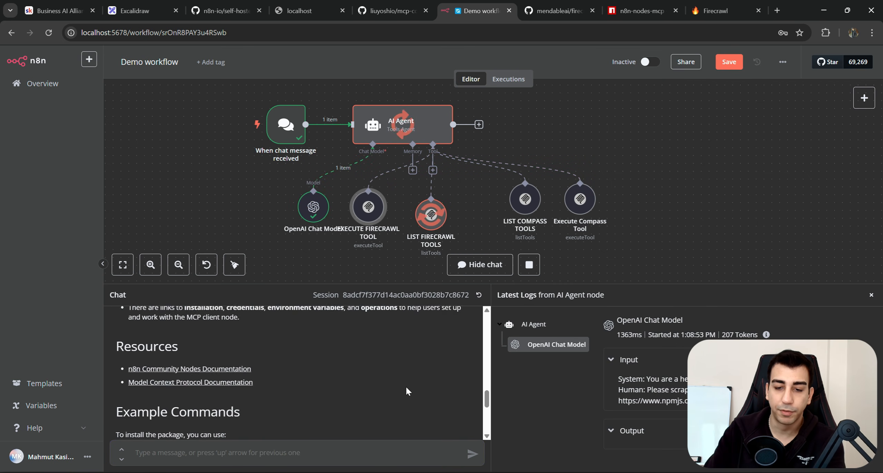
{"action": "scroll", "coordinate": [405, 386], "scroll_direction": "down", "scroll_amount": 5}
{"action": "left_click_drag", "start_coordinate": [361, 228], "coordinate": [369, 236]}
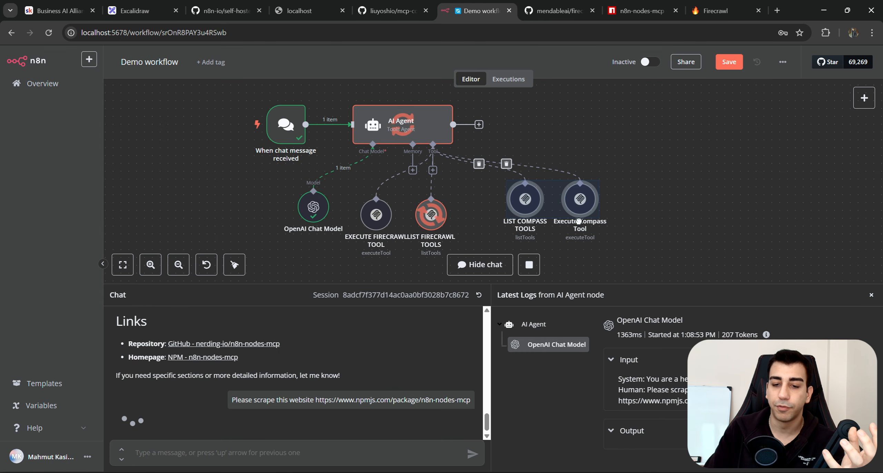
{"action": "left_click_drag", "start_coordinate": [641, 212], "coordinate": [671, 197]}
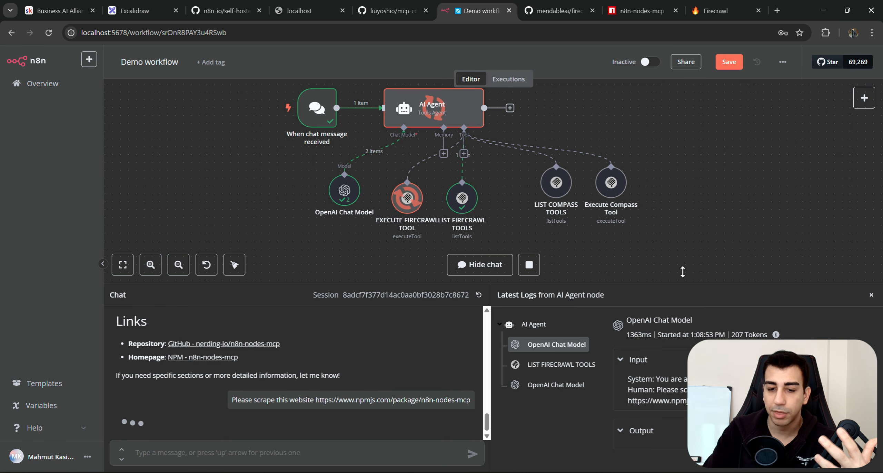
Read the agent's scrape summary of n8n-nodes-mcp: version 0.1.13, description, MIT license.
{"action": "left_click_drag", "start_coordinate": [682, 271], "coordinate": [685, 246]}
{"action": "scroll", "coordinate": [392, 196], "scroll_direction": "down", "scroll_amount": 2}
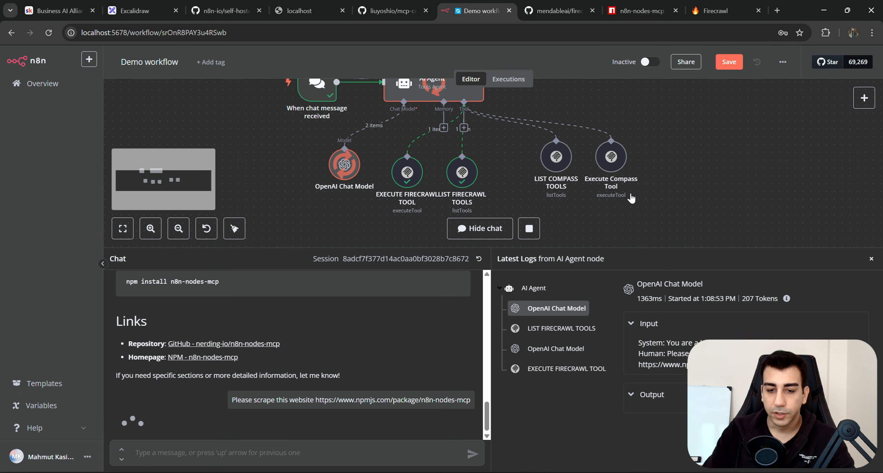
{"action": "scroll", "coordinate": [600, 197], "scroll_direction": "down", "scroll_amount": 1}
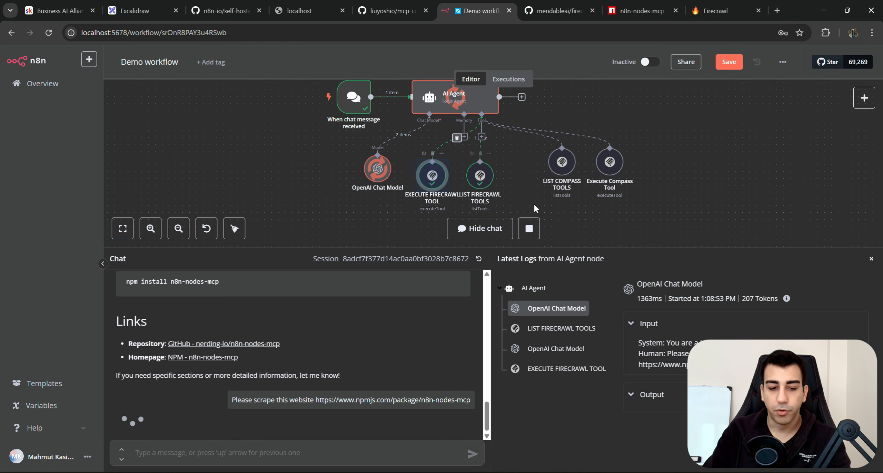
{"action": "scroll", "coordinate": [407, 200], "scroll_direction": "up", "scroll_amount": 2}
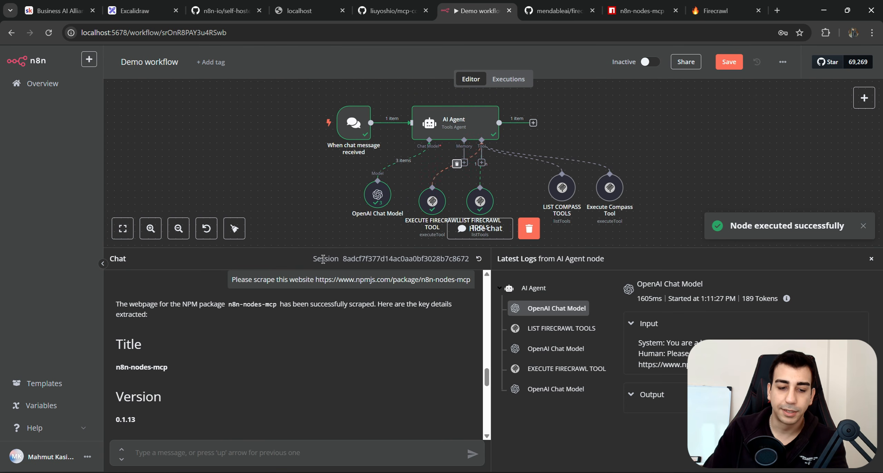
{"action": "scroll", "coordinate": [357, 383], "scroll_direction": "down", "scroll_amount": 8}
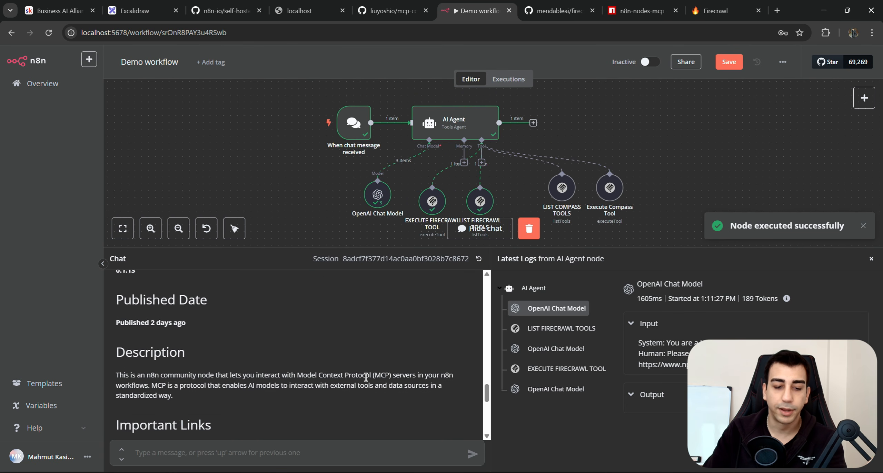
{"action": "scroll", "coordinate": [366, 373], "scroll_direction": "down", "scroll_amount": 5}
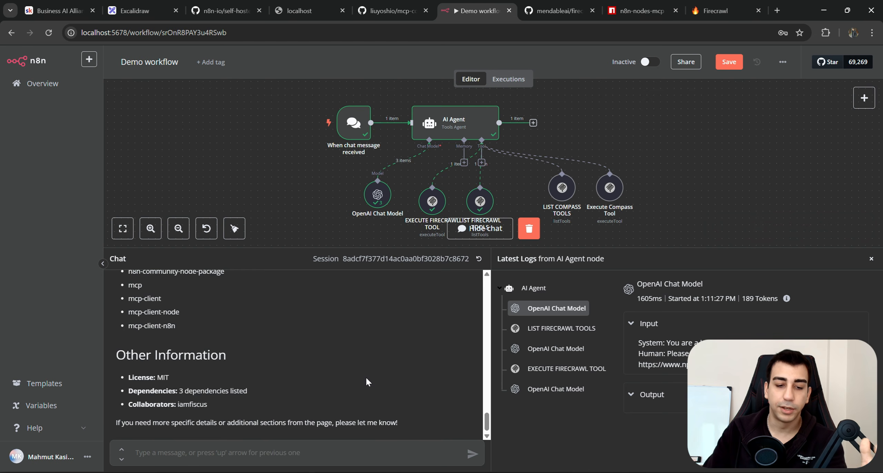
{"action": "scroll", "coordinate": [362, 383], "scroll_direction": "up", "scroll_amount": 9}
{"action": "scroll", "coordinate": [360, 389], "scroll_direction": "up", "scroll_amount": 5}
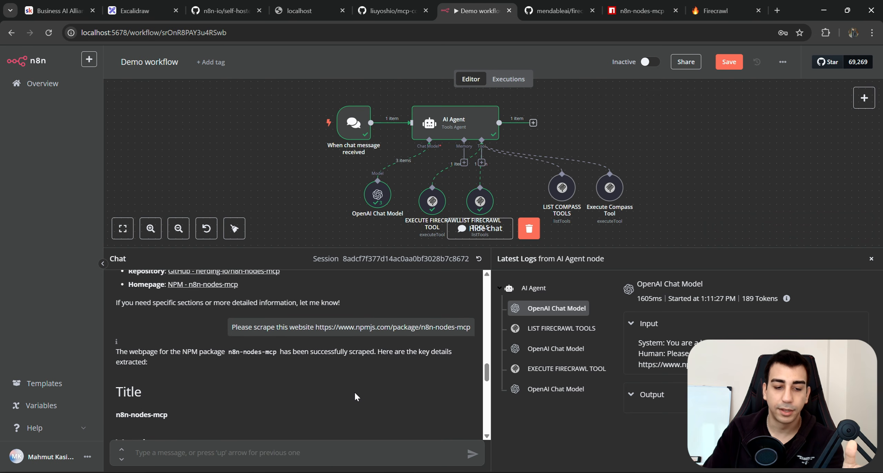
{"action": "scroll", "coordinate": [355, 391], "scroll_direction": "down", "scroll_amount": 10}
Shift both Compass tool nodes to the left on the canvas.
{"action": "left_click_drag", "start_coordinate": [552, 248], "coordinate": [573, 331]}
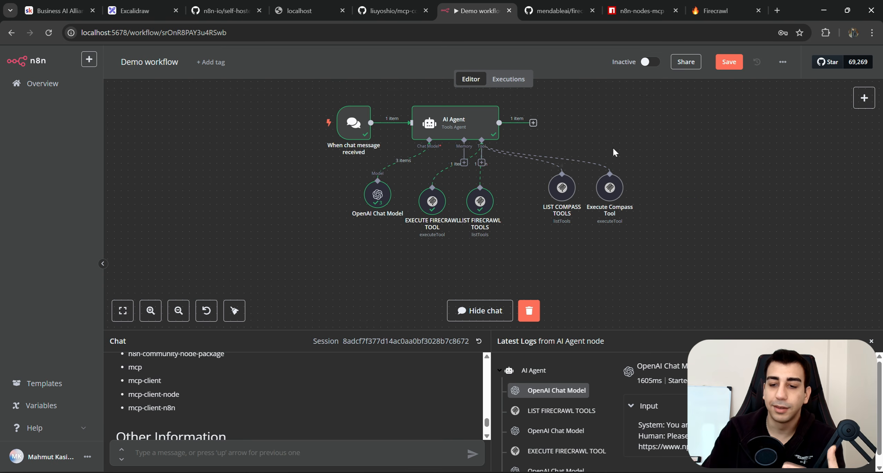
{"action": "left_click_drag", "start_coordinate": [697, 158], "coordinate": [503, 223]}
{"action": "left_click_drag", "start_coordinate": [562, 188], "coordinate": [528, 201]}
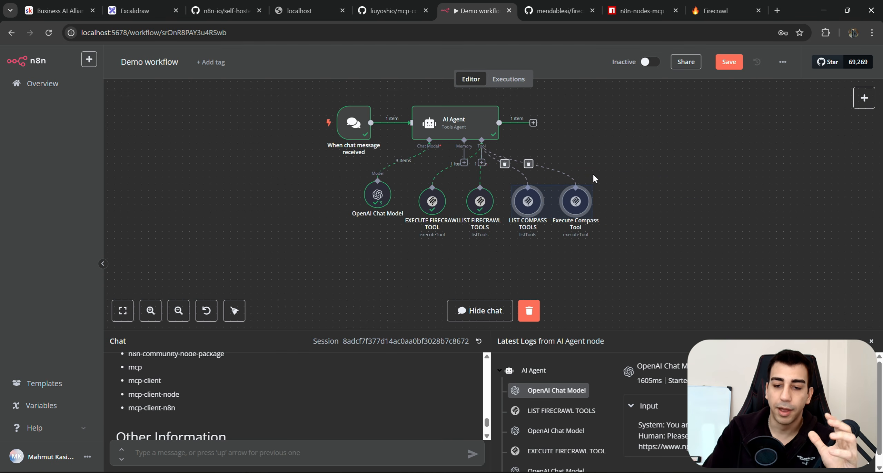